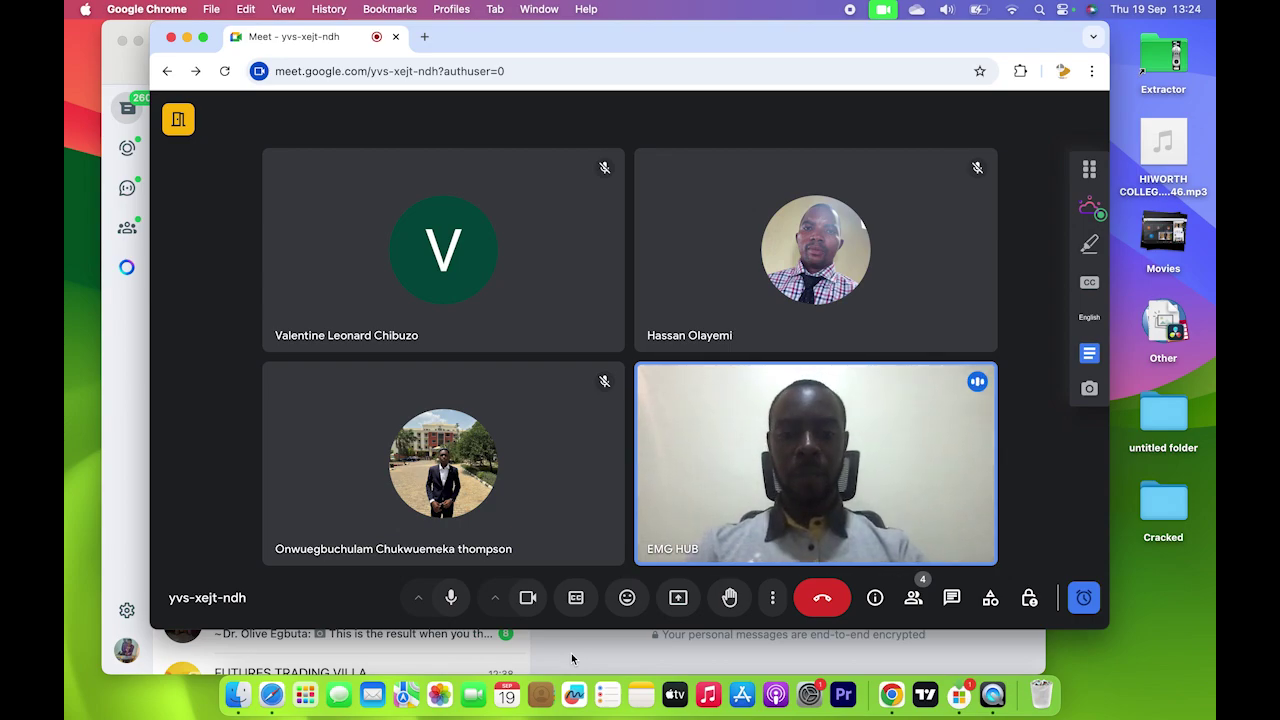
Switch to WhatsApp Web in Safari and open the SPSS TUTORIAL FOR BEGINNERS group chat.
mouse_move(701, 476)
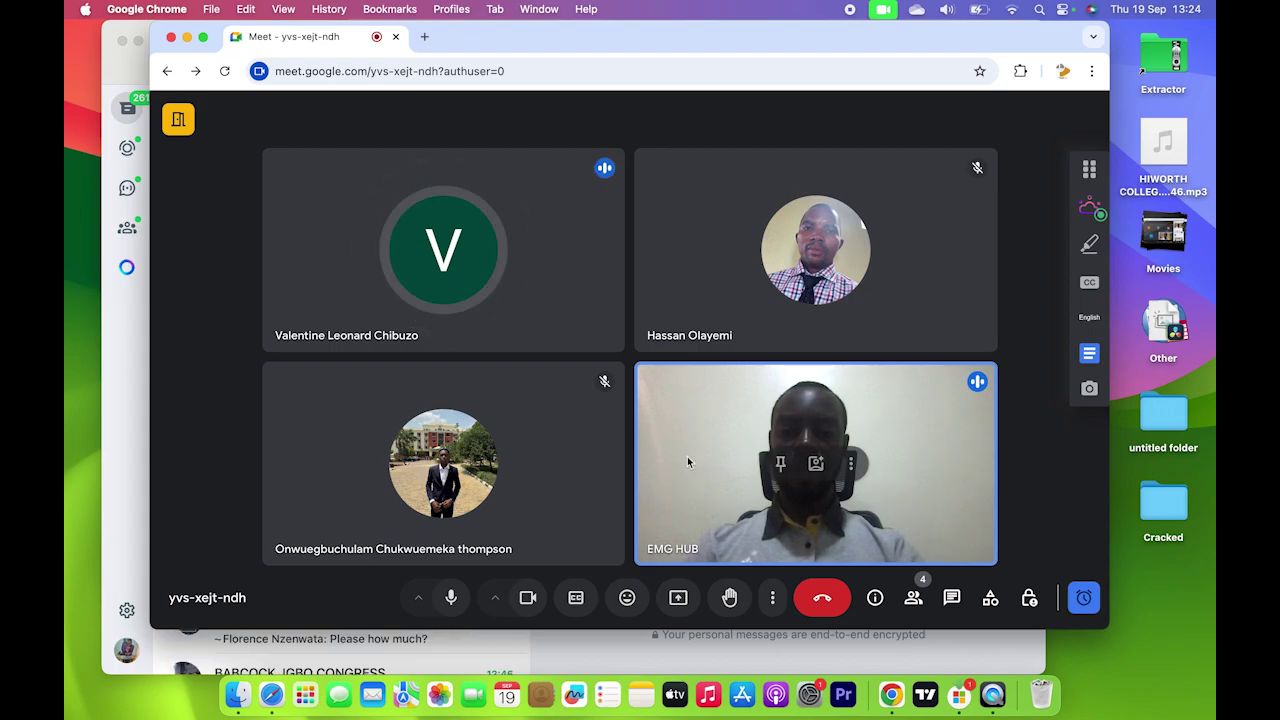
click(127, 357)
scroll(290, 395, down, 2)
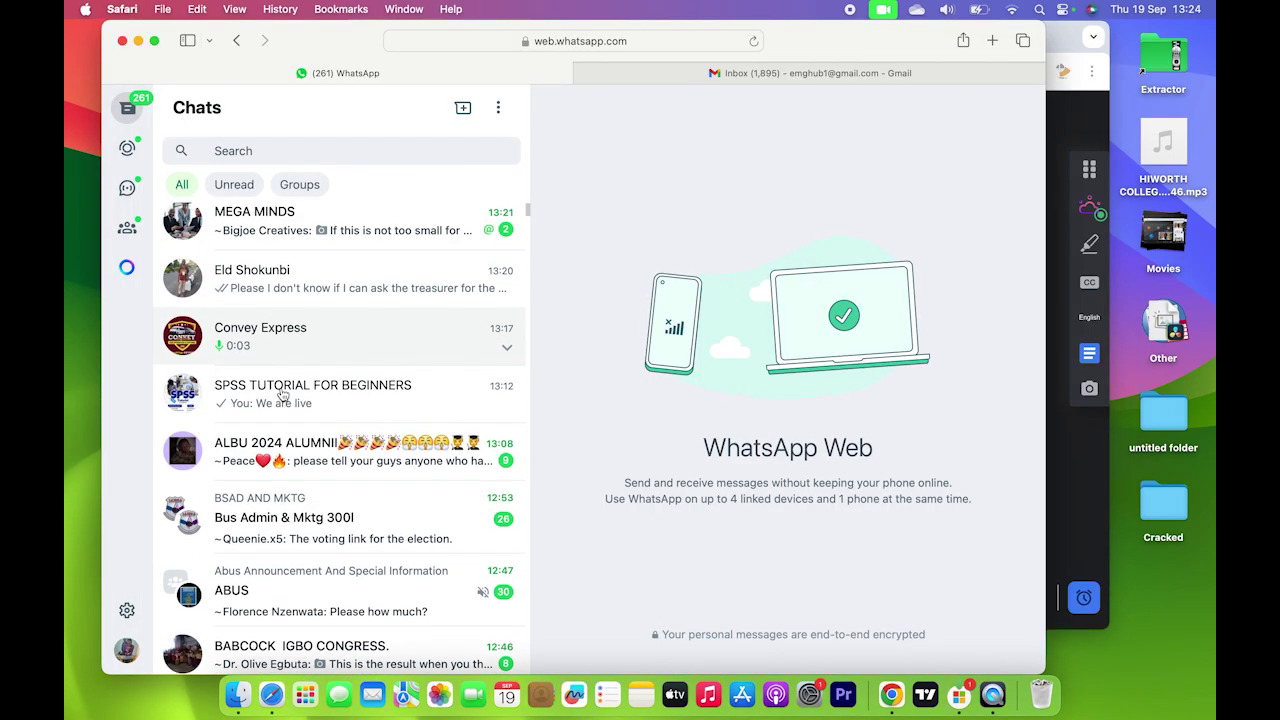
scroll(300, 360, up, 2)
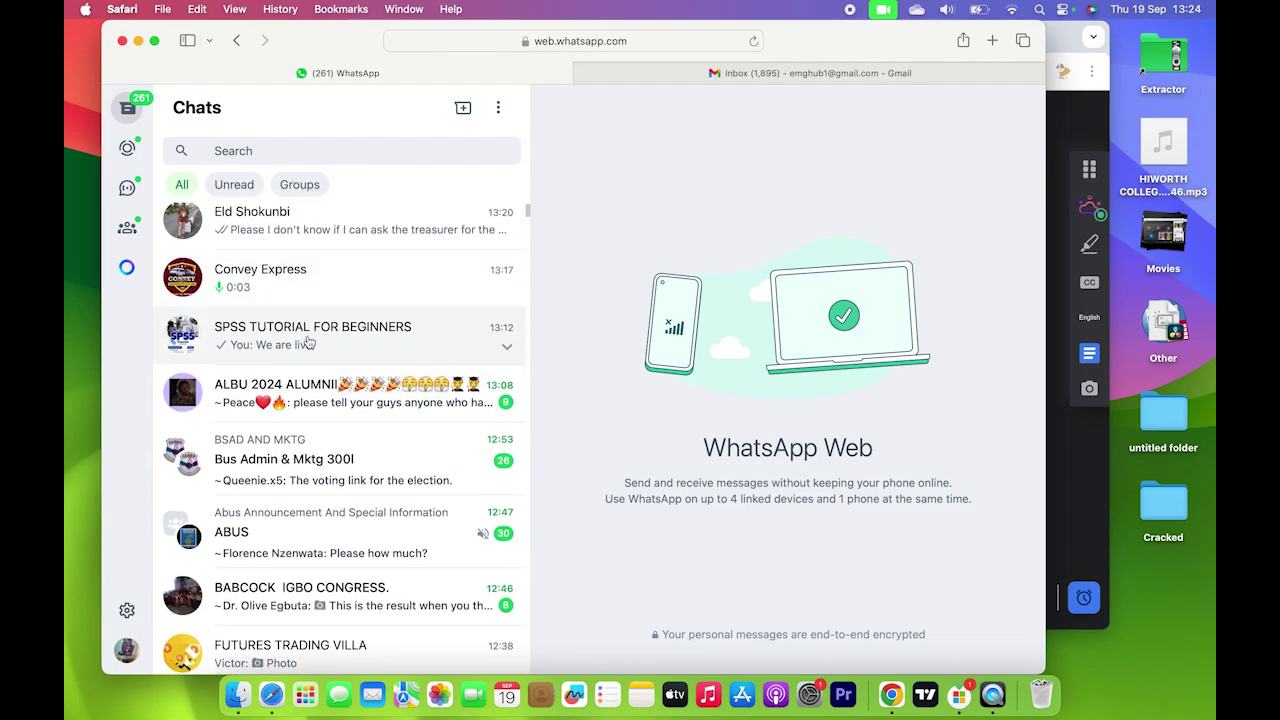
click(308, 335)
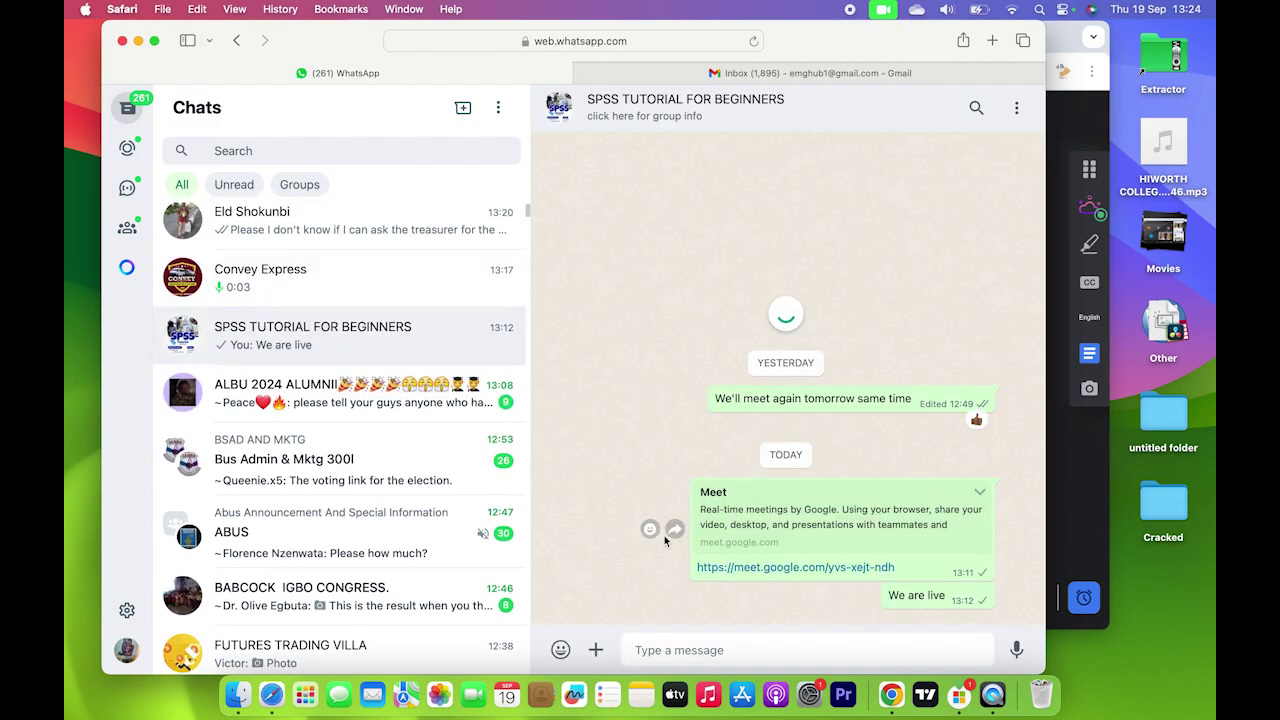
Copy the Google Meet link from today's earlier group message and send it to the group again.
right_click(868, 568)
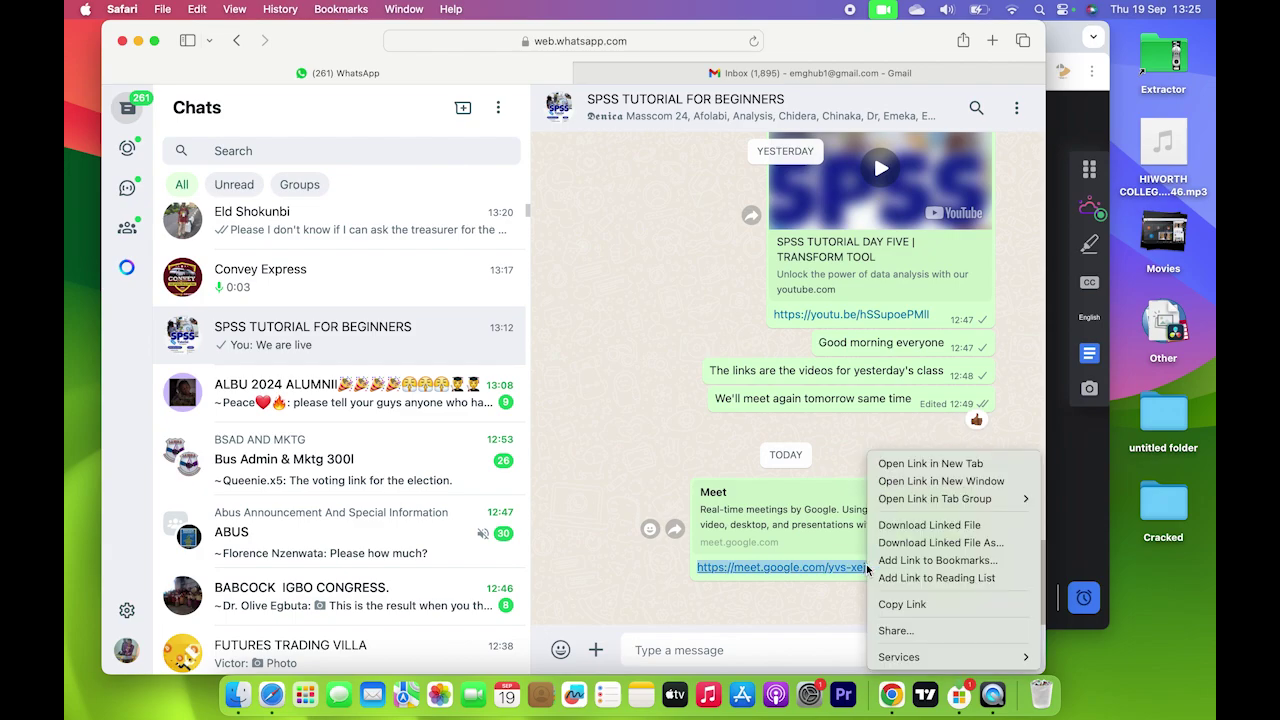
click(905, 606)
click(823, 650)
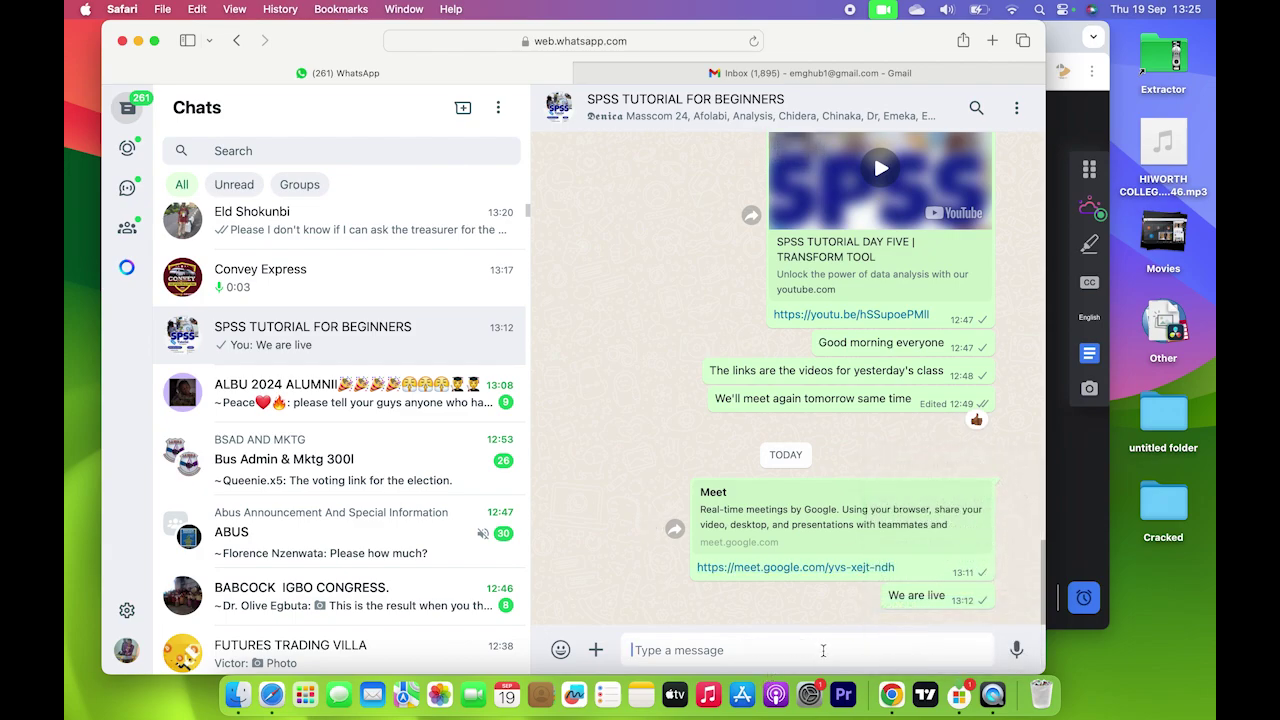
key(super+v)
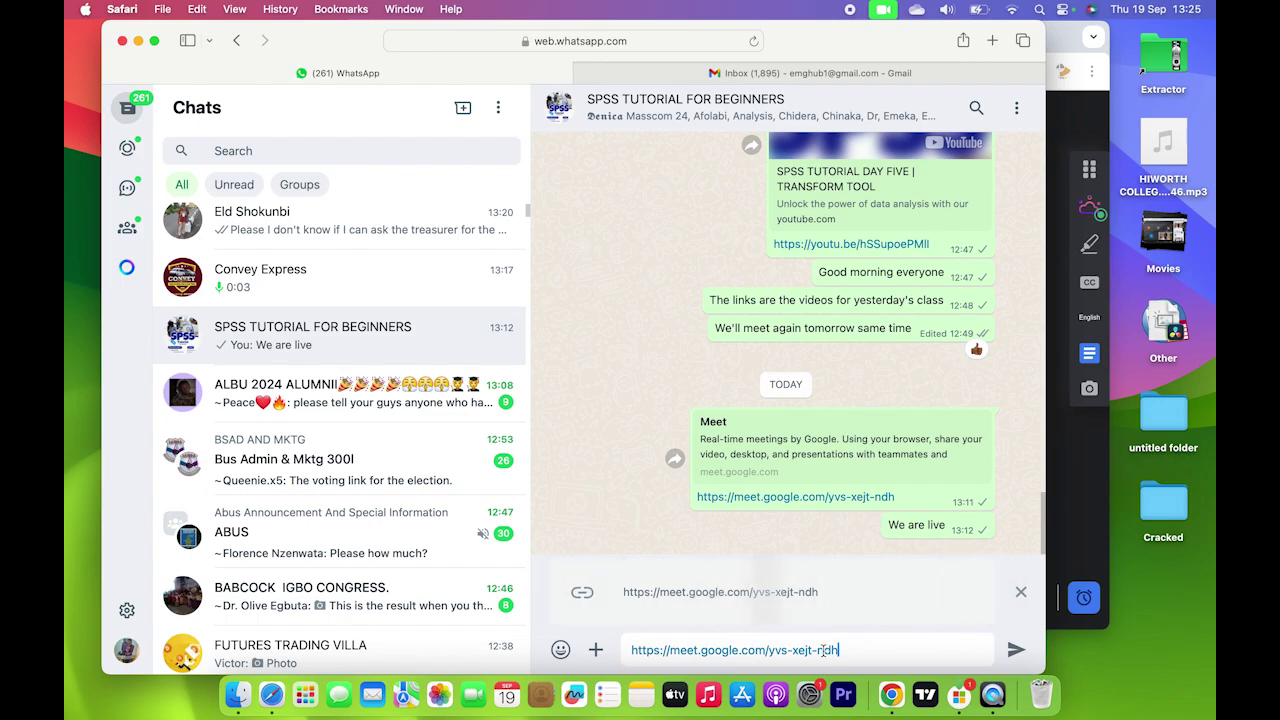
key(Return)
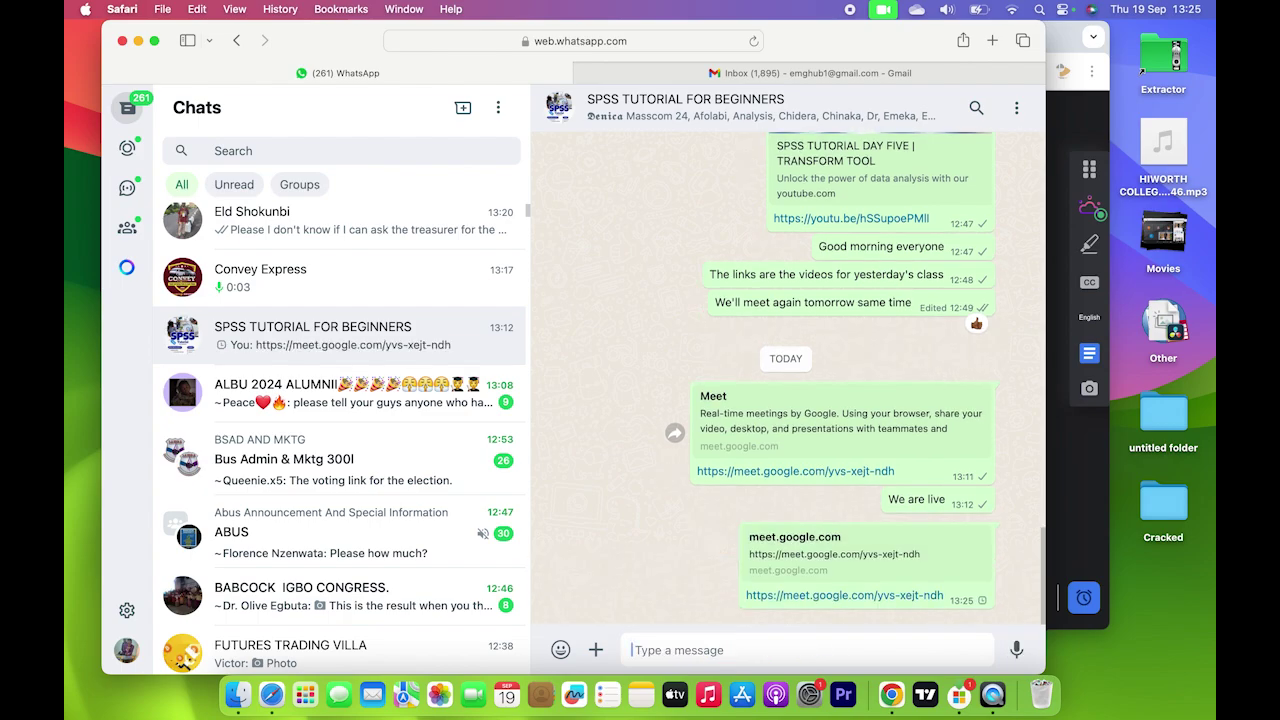
Send the message "we are on" to the group and minimize the Safari window.
text(we are)
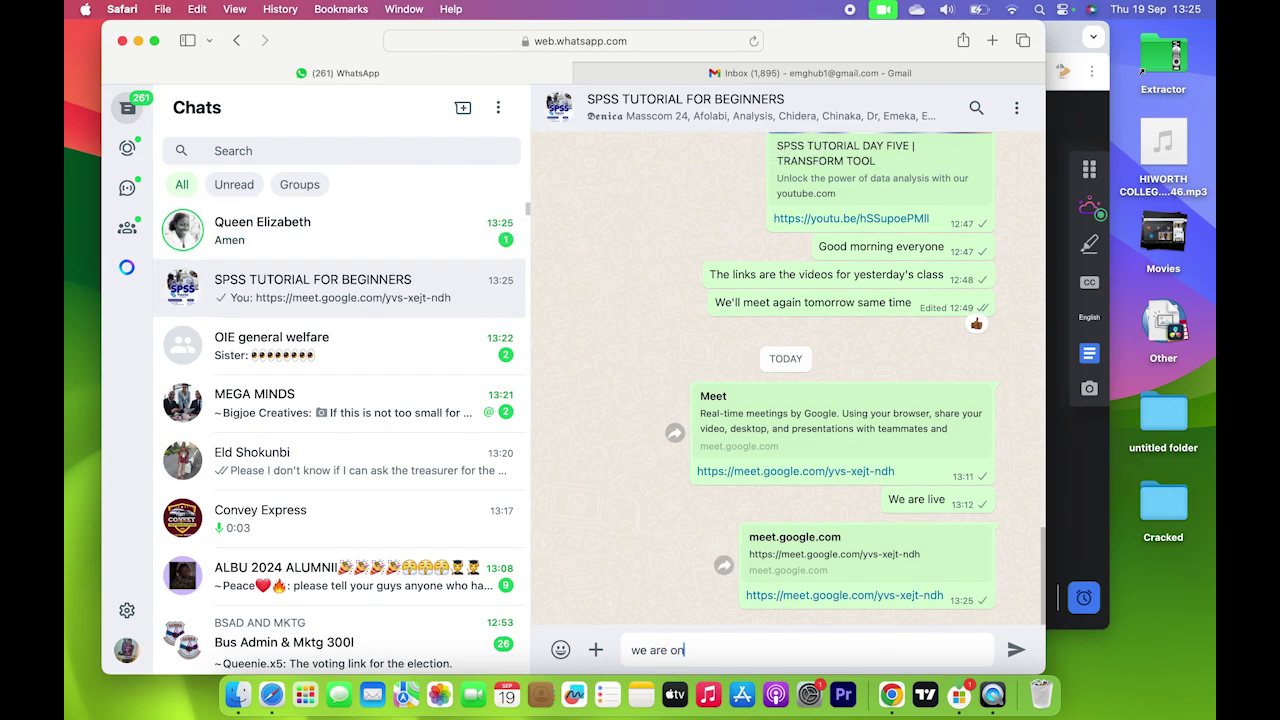
text(on)
key(Return)
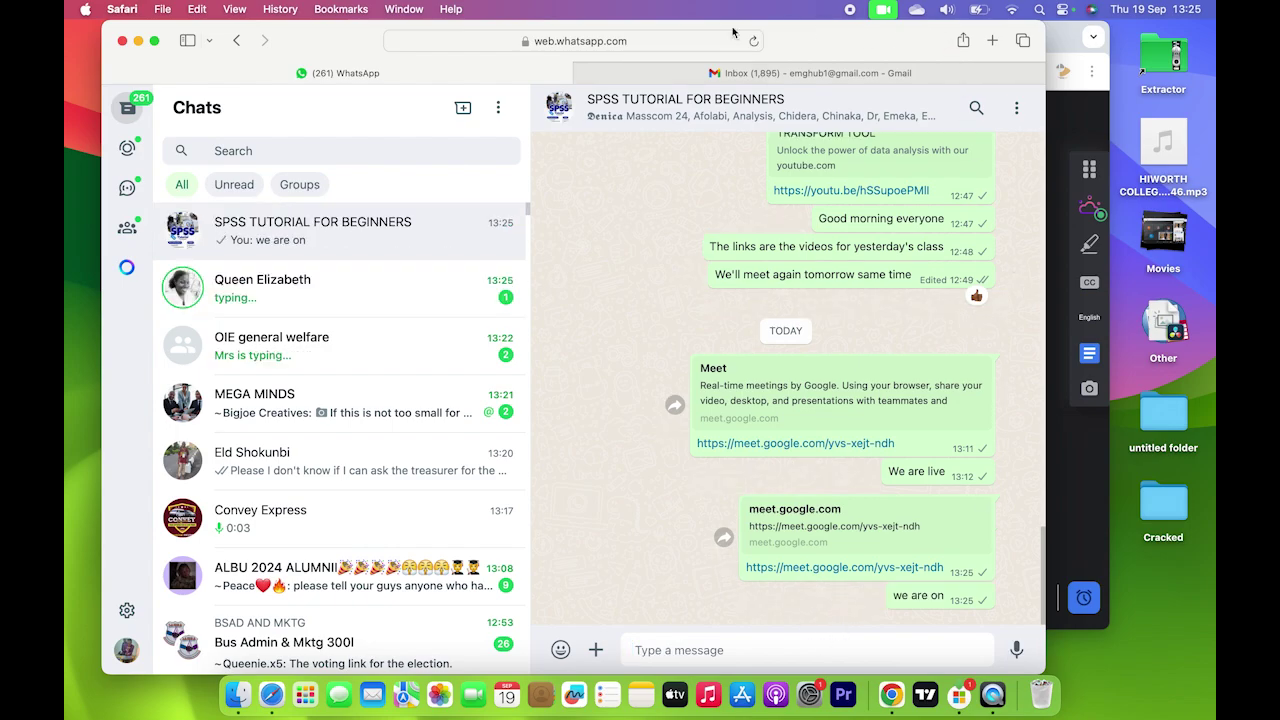
click(138, 41)
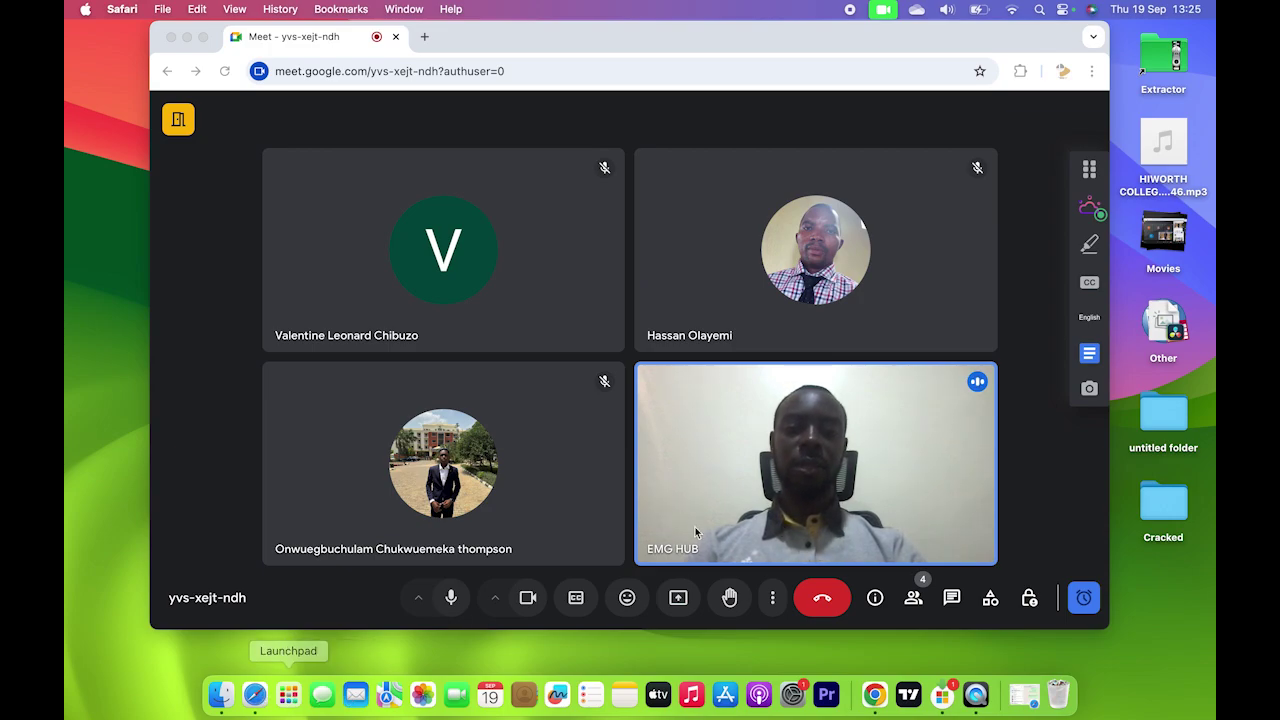
Present the entire screen to the participants of the Google Meet call.
click(677, 603)
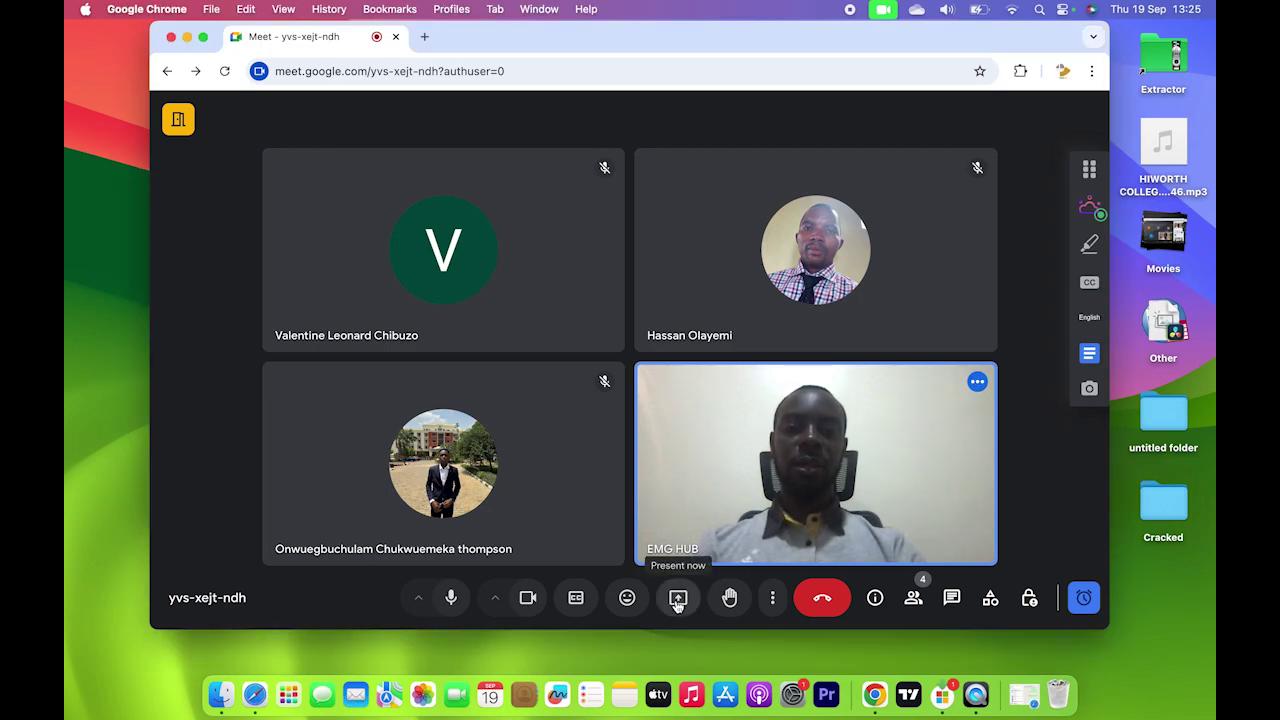
click(677, 600)
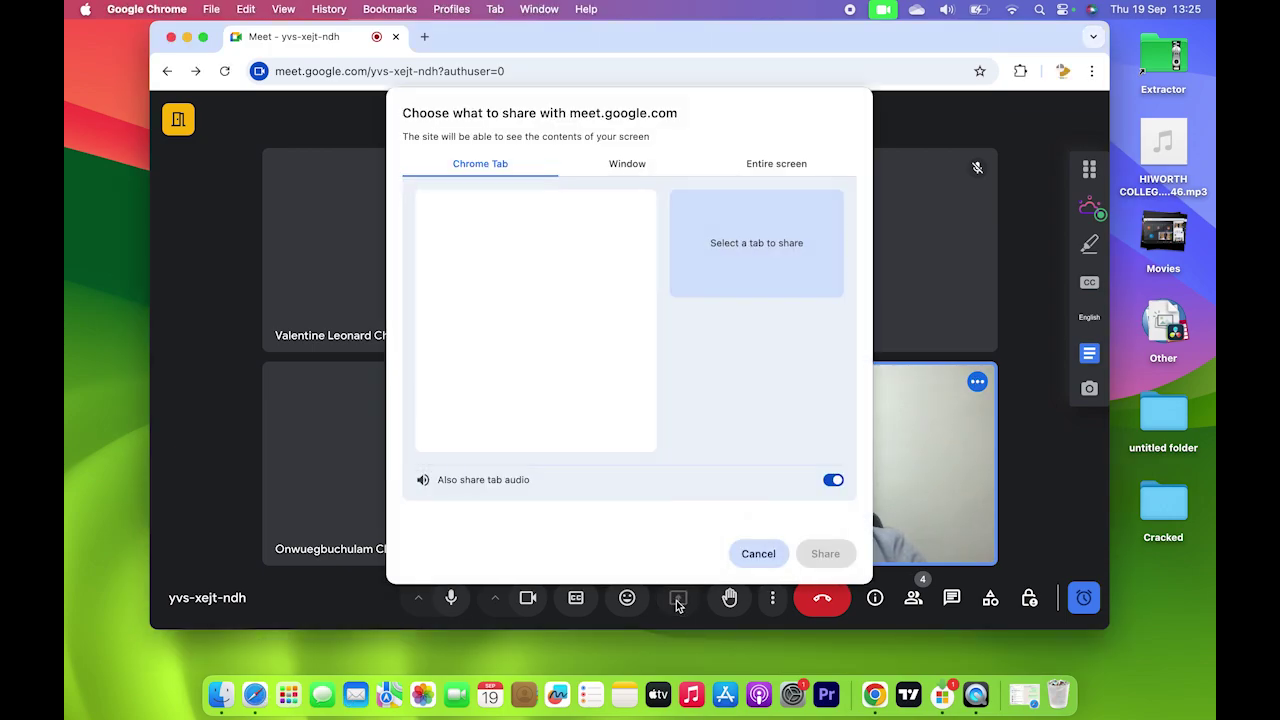
click(772, 165)
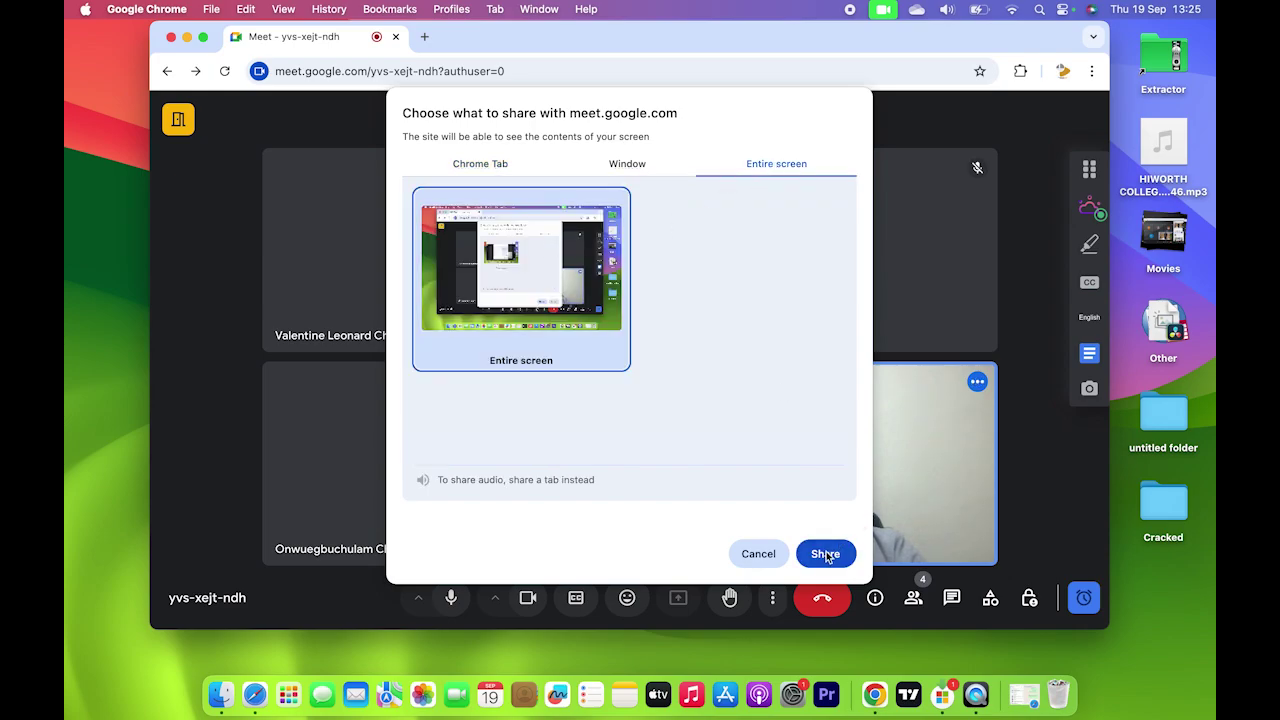
click(825, 555)
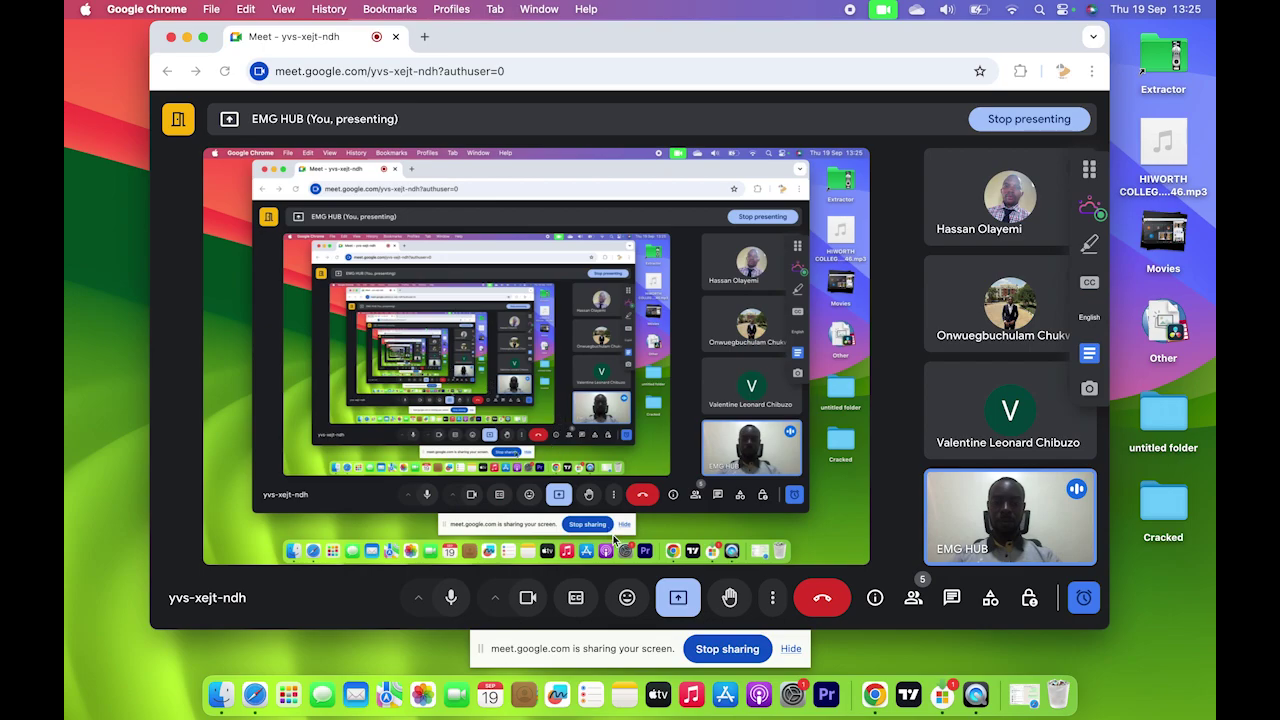
Open the tutorial day 5.sav dataset in SPSS Statistics and examine its full list of variable definitions.
click(283, 705)
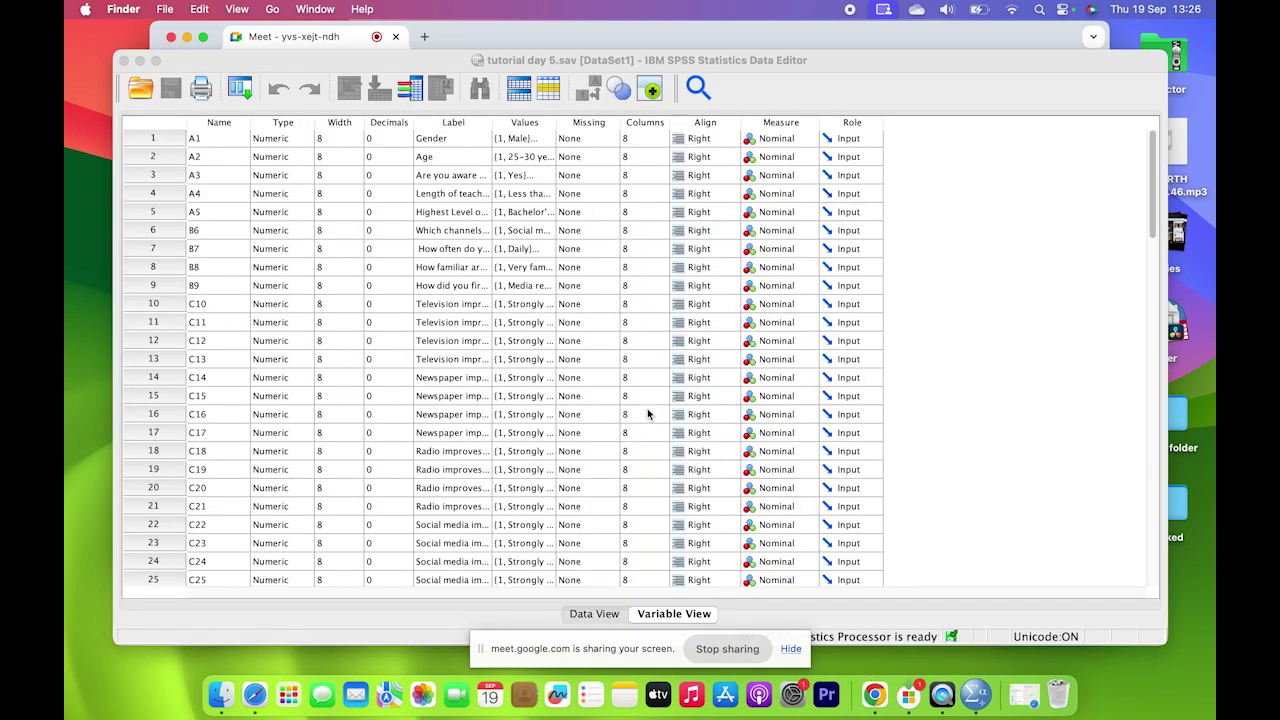
scroll(572, 368, down, 4)
scroll(572, 368, up, 4)
scroll(572, 368, down, 20)
scroll(572, 368, up, 14)
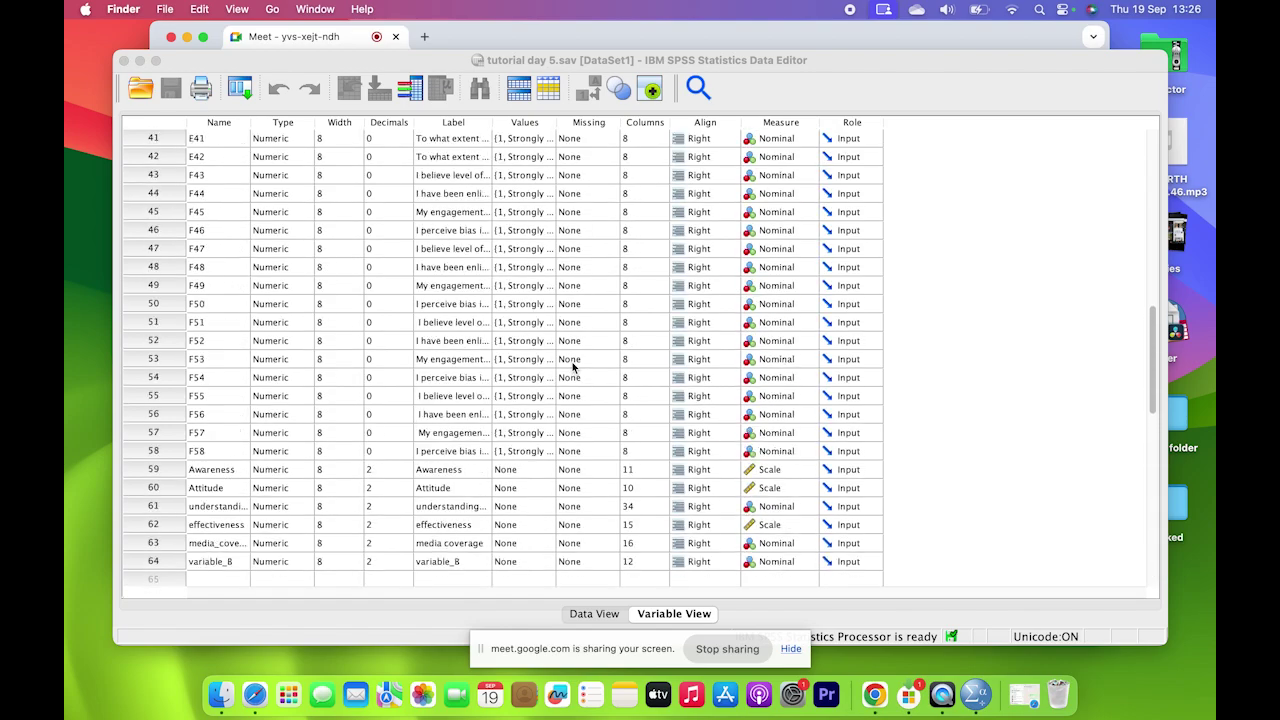
scroll(572, 362, up, 4)
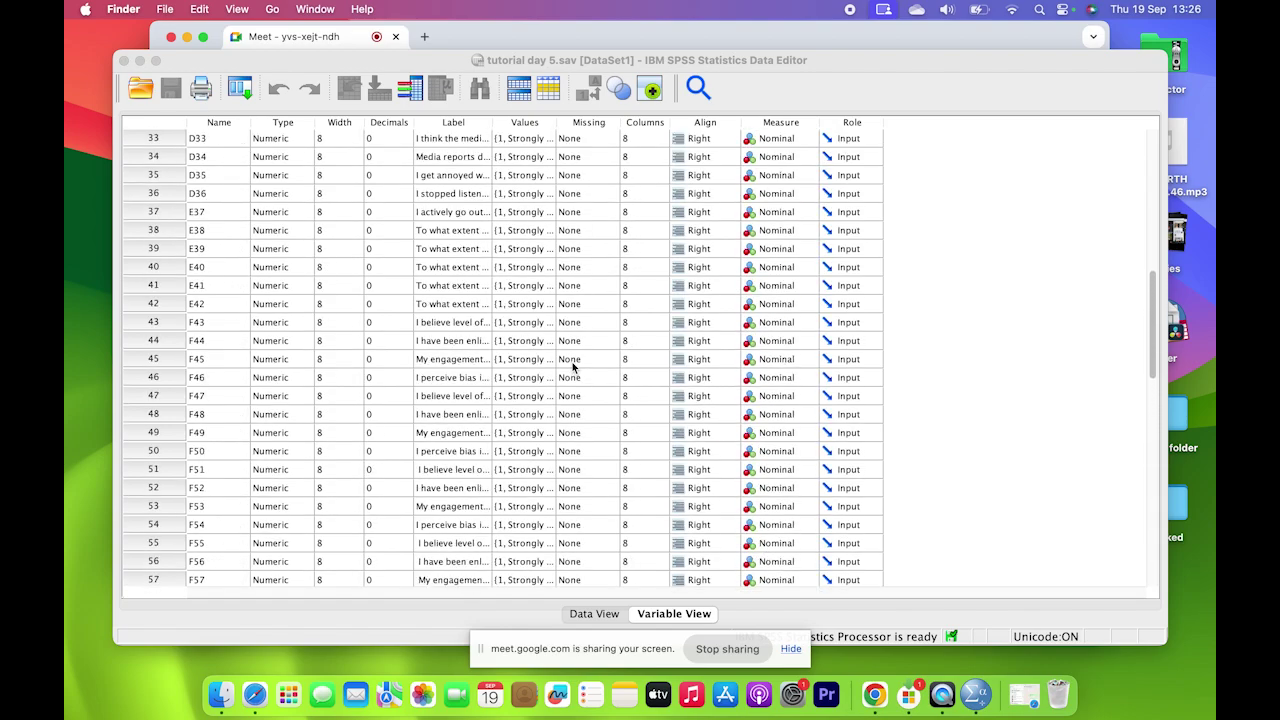
scroll(572, 362, up, 7)
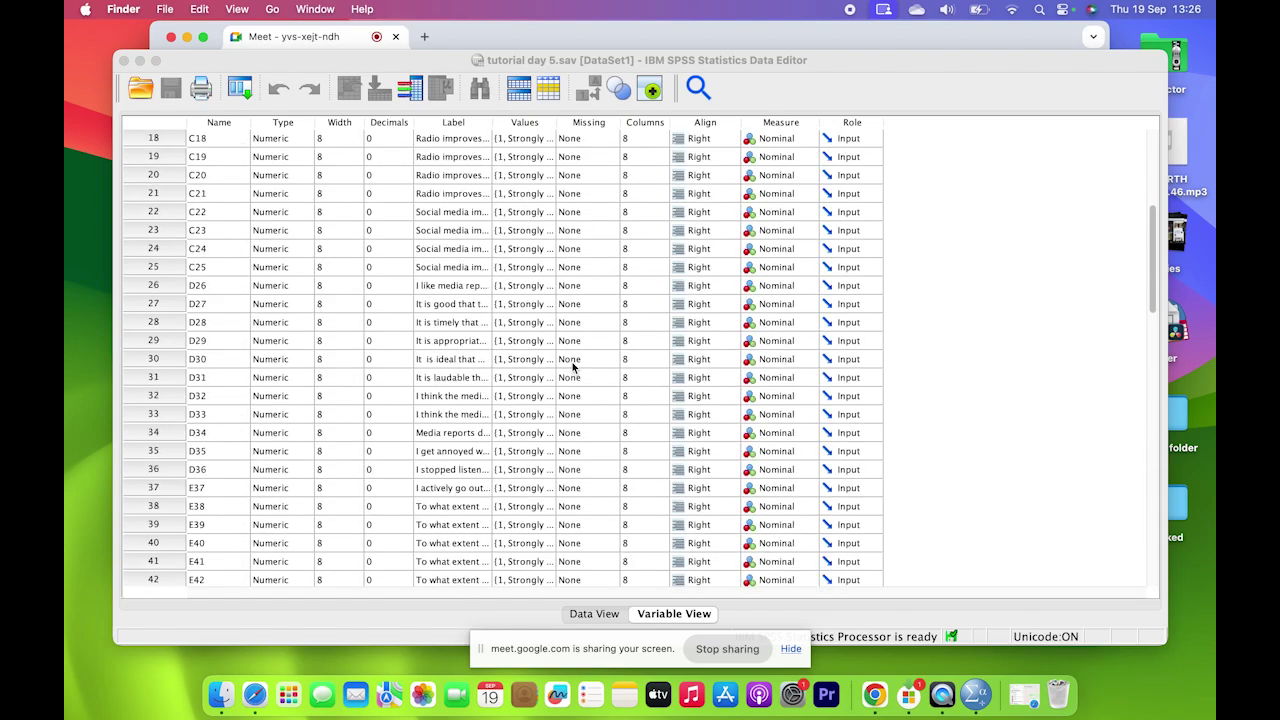
scroll(572, 366, up, 3)
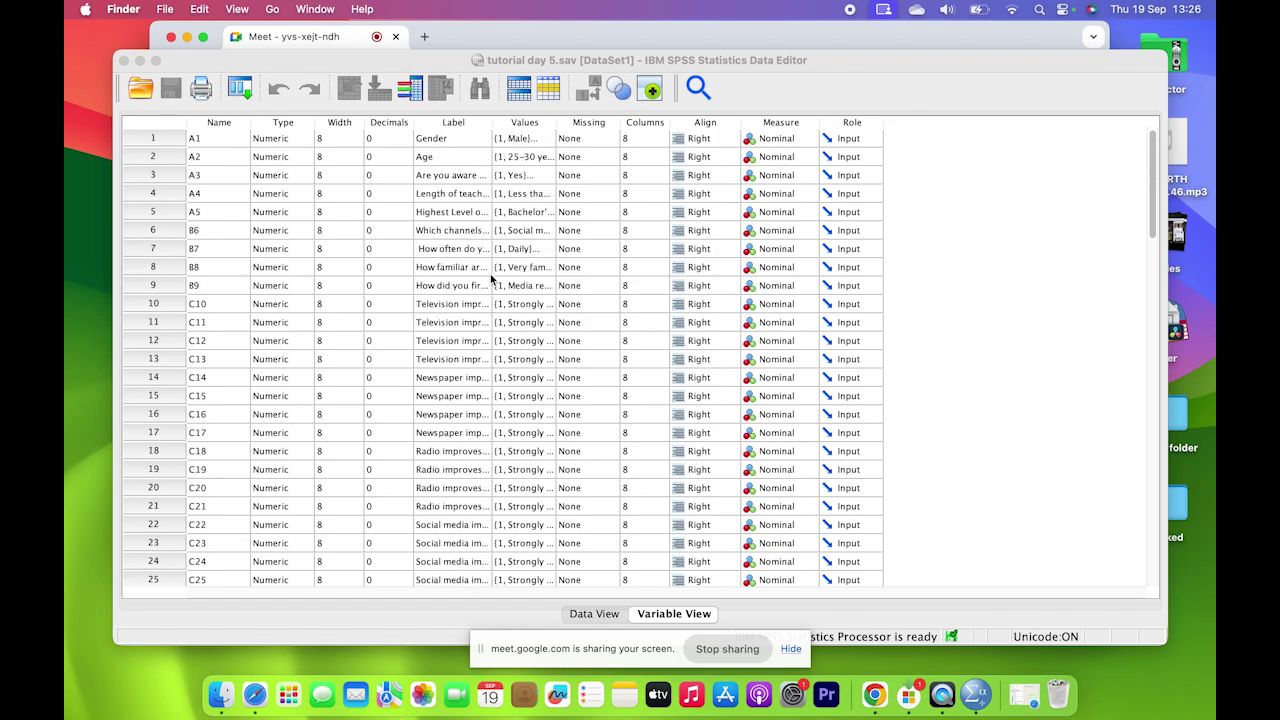
scroll(534, 375, down, 20)
scroll(534, 375, up, 1)
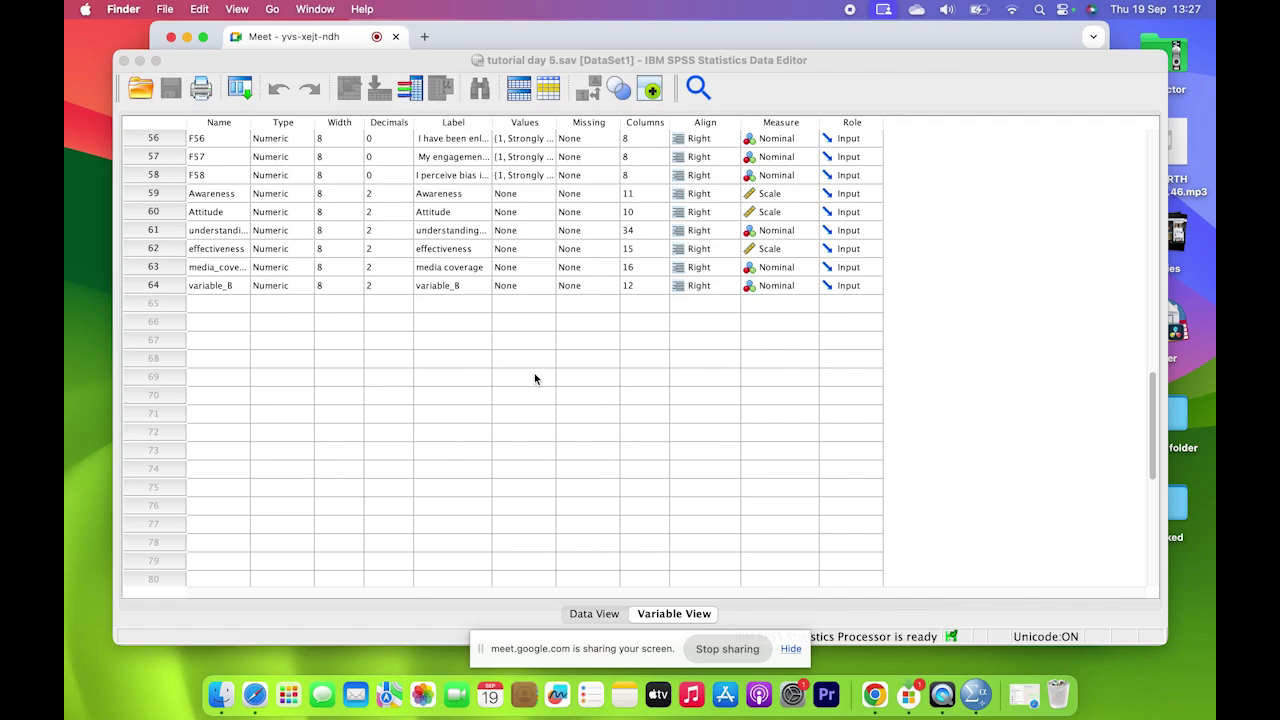
scroll(534, 378, up, 20)
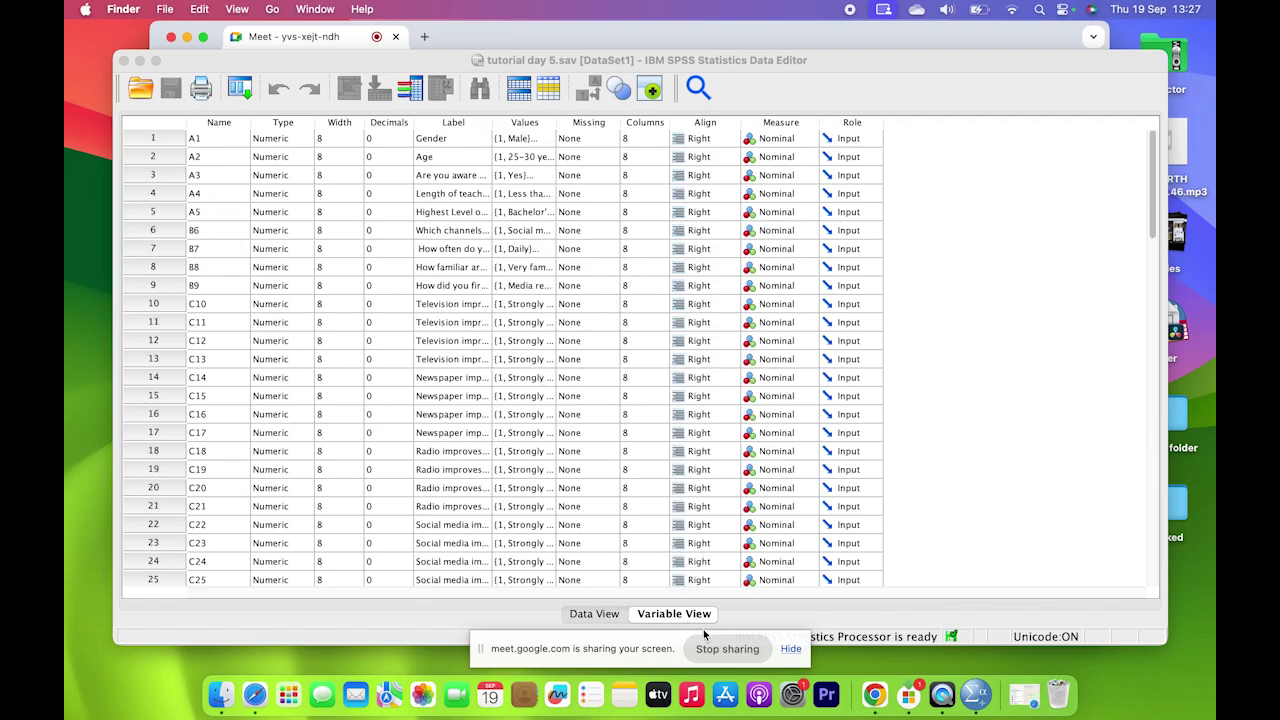
scroll(511, 320, down, 3)
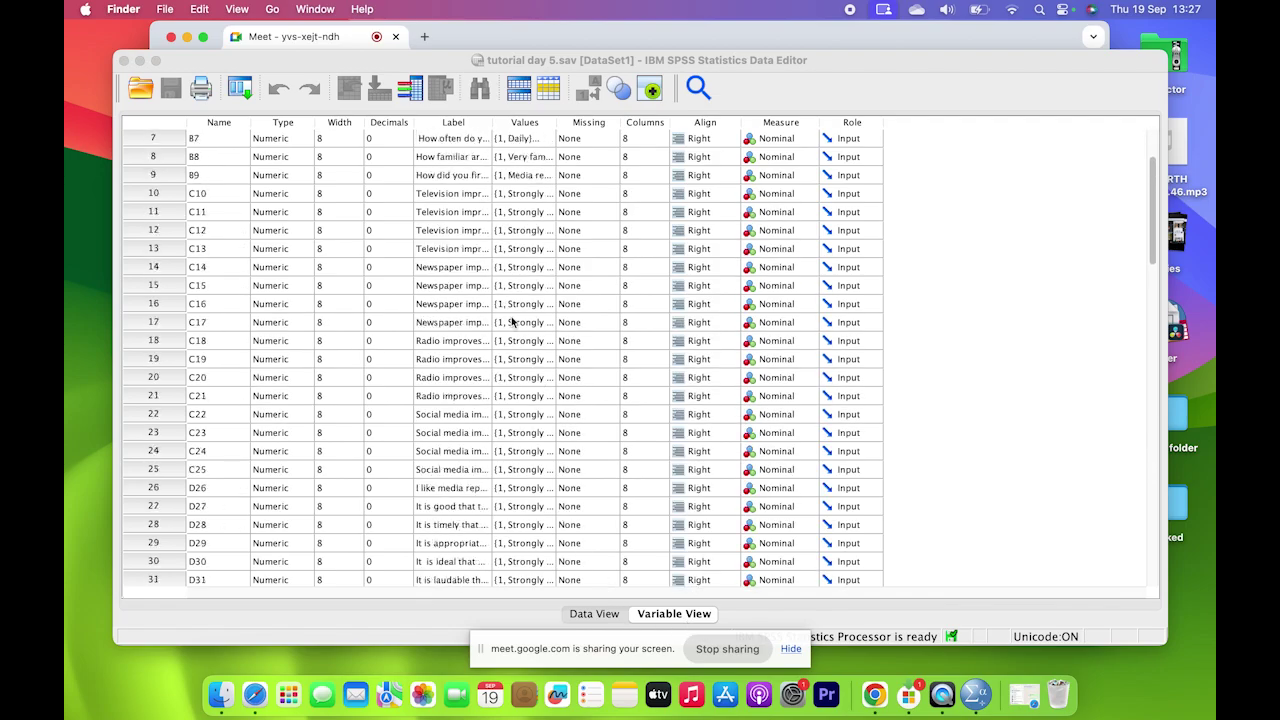
scroll(511, 320, up, 3)
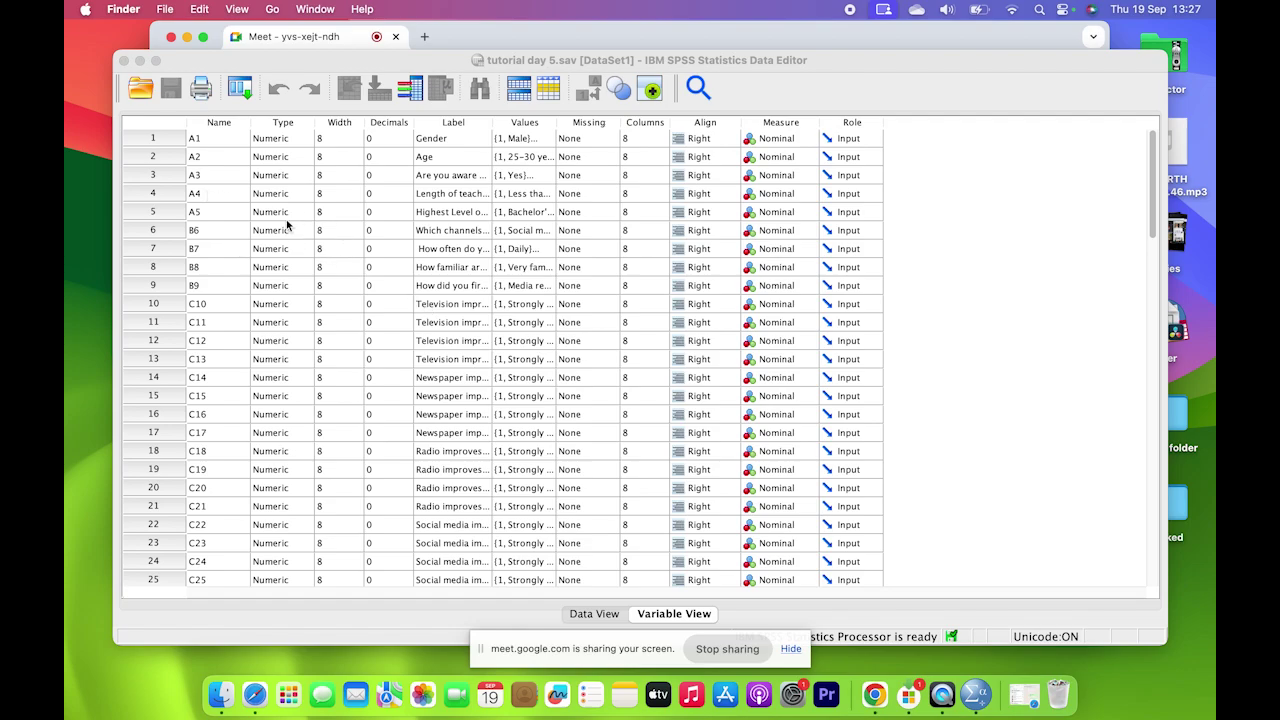
Highlight variables B6 to B9 and inspect the labels of B6 and C11.
drag(194, 232, 186, 292)
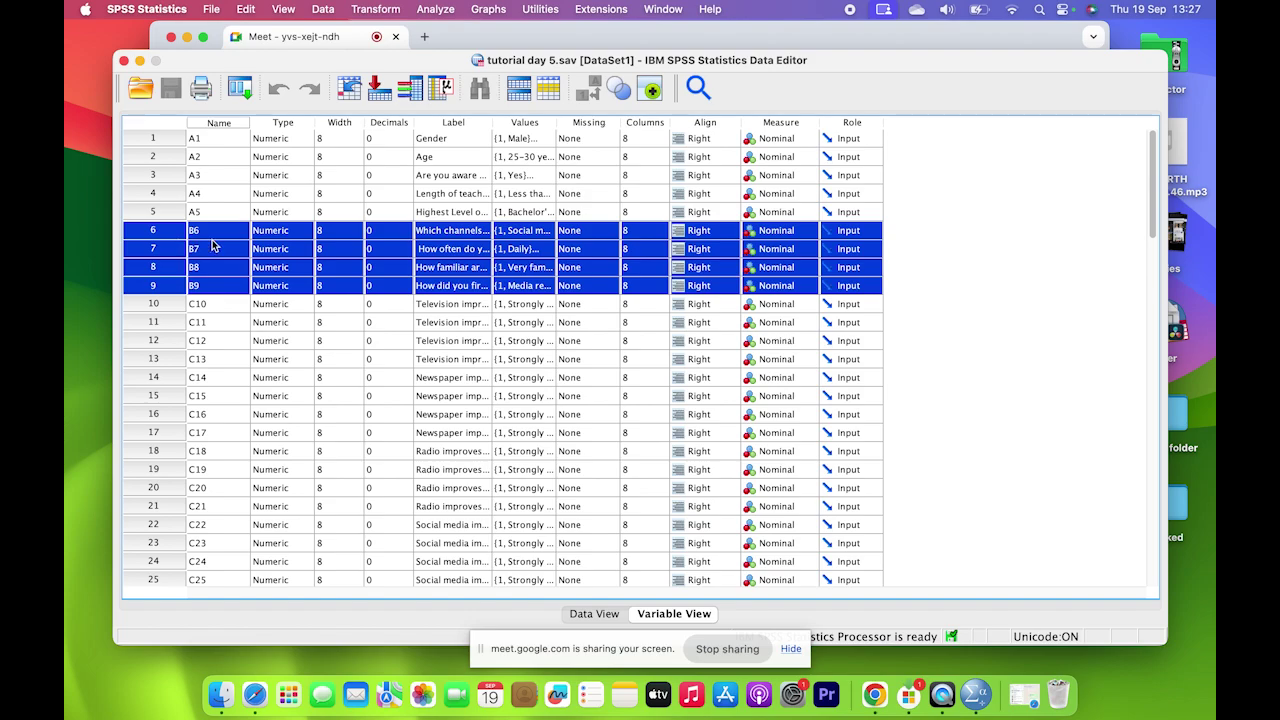
double_click(430, 232)
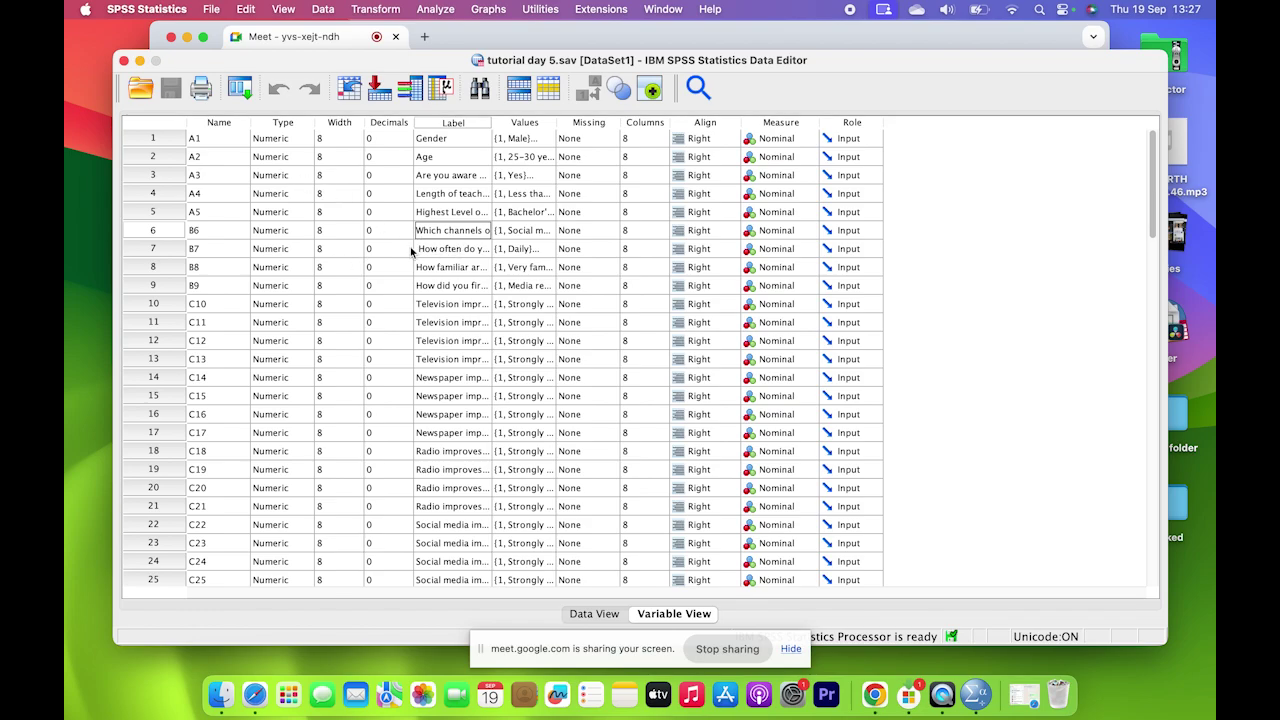
click(176, 325)
double_click(461, 324)
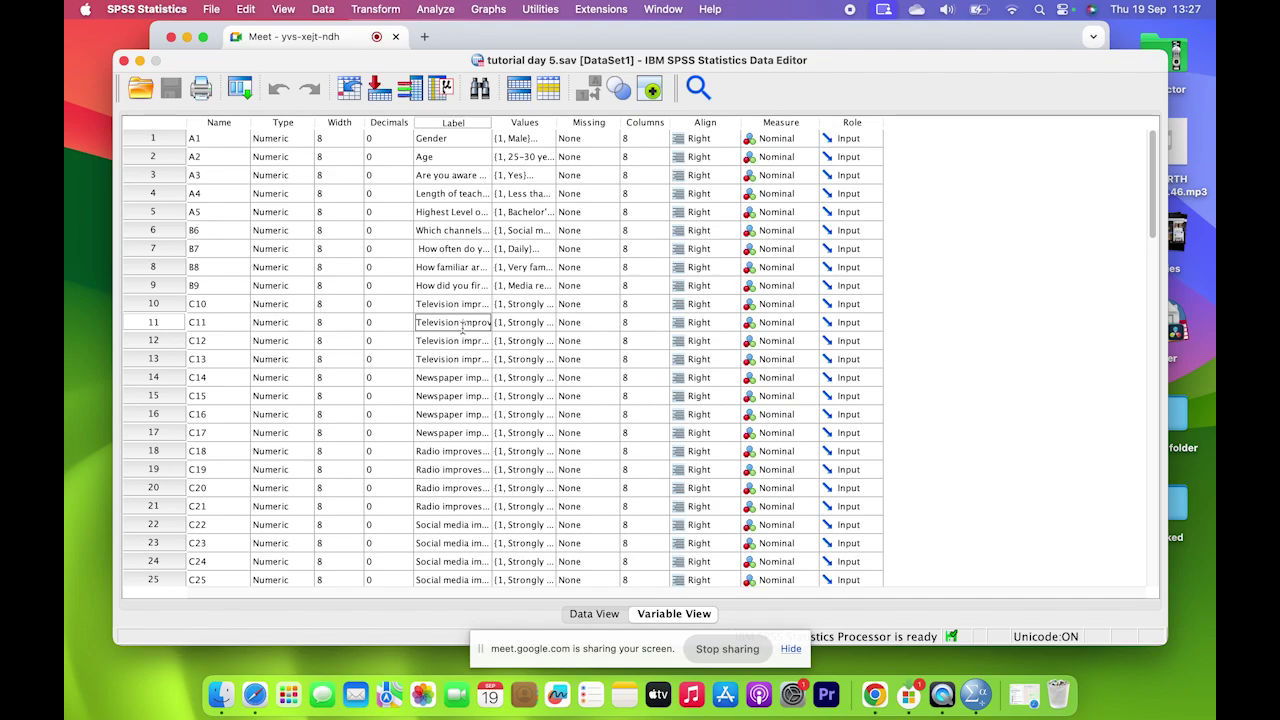
click(240, 91)
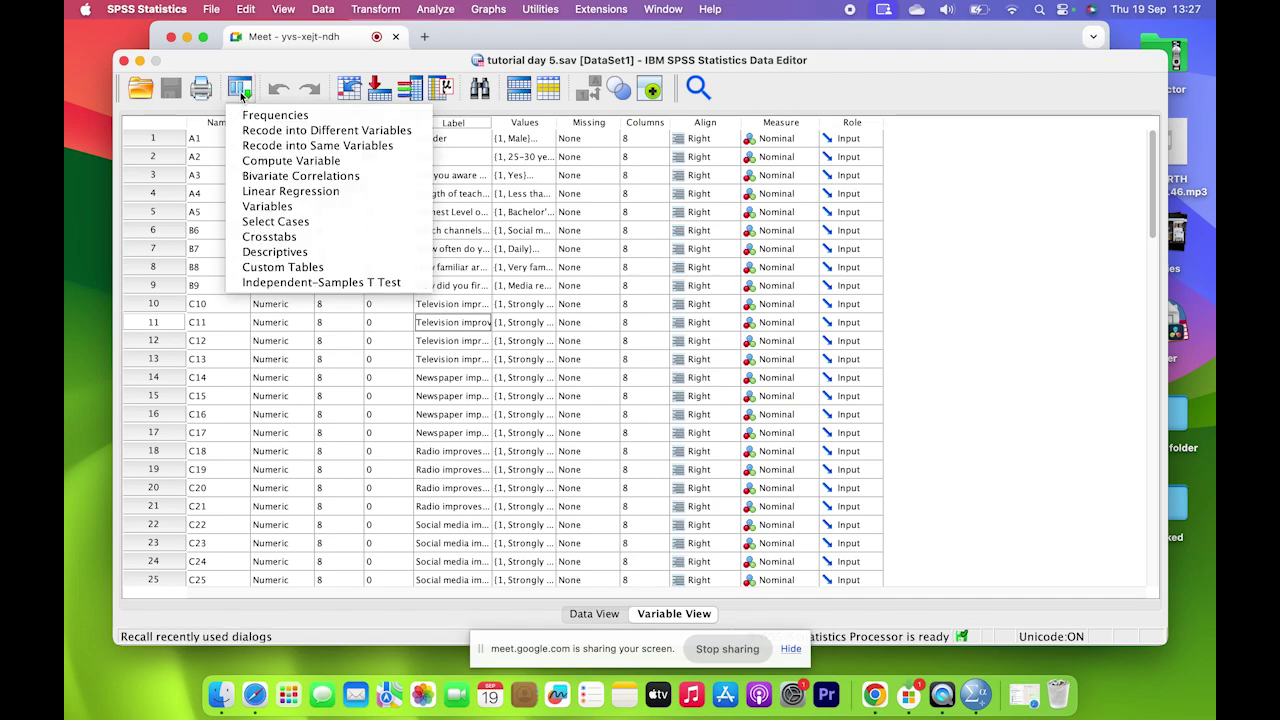
click(980, 321)
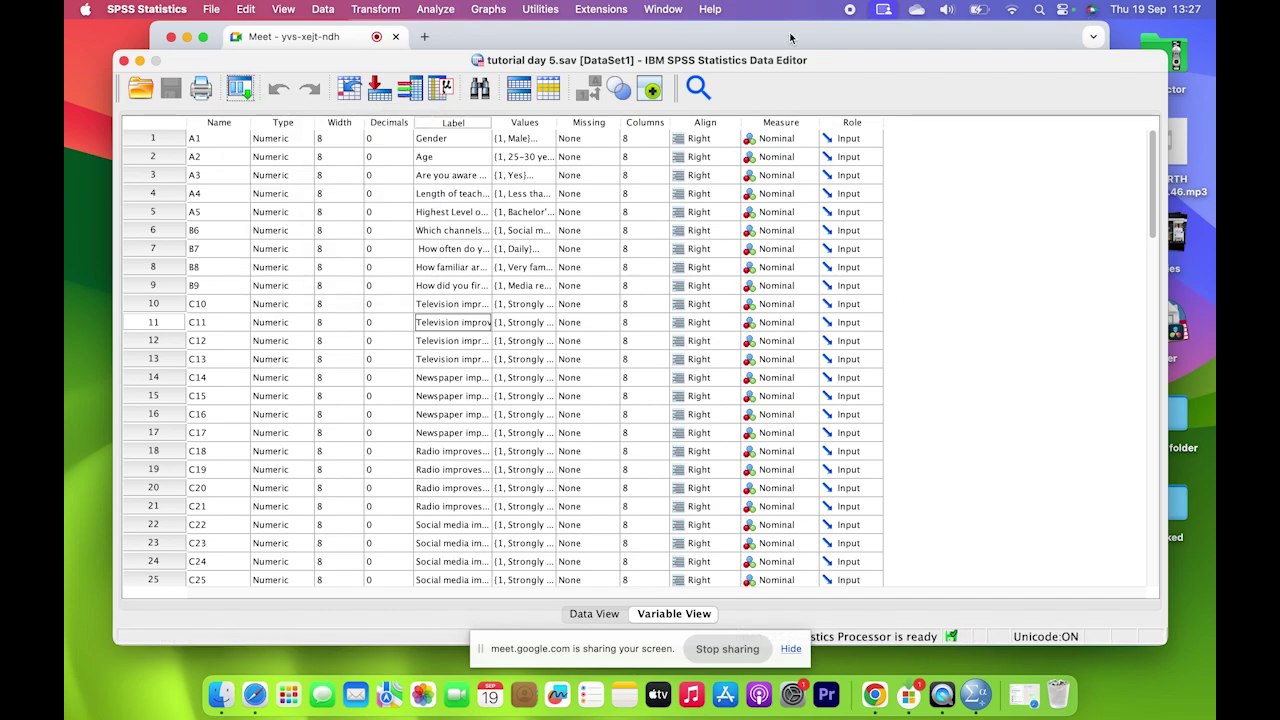
Minimize the dataset window and stop sharing the screen in the Google Meet call.
click(140, 61)
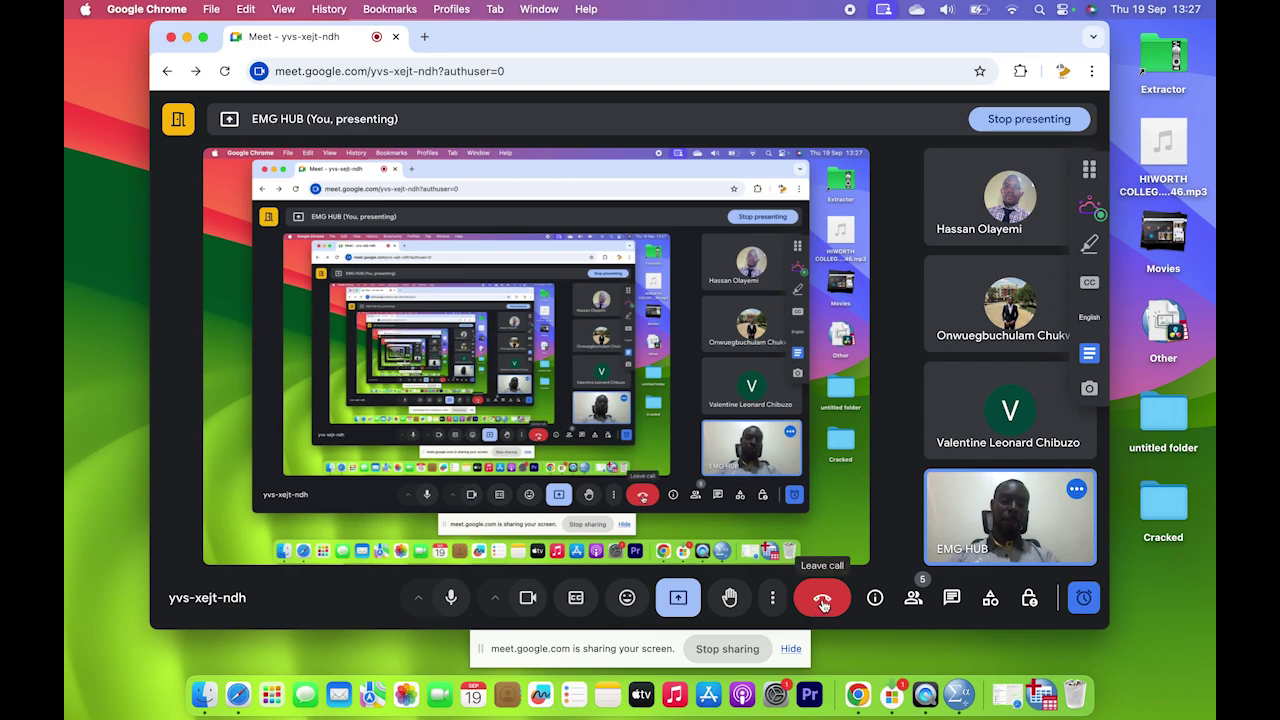
click(712, 652)
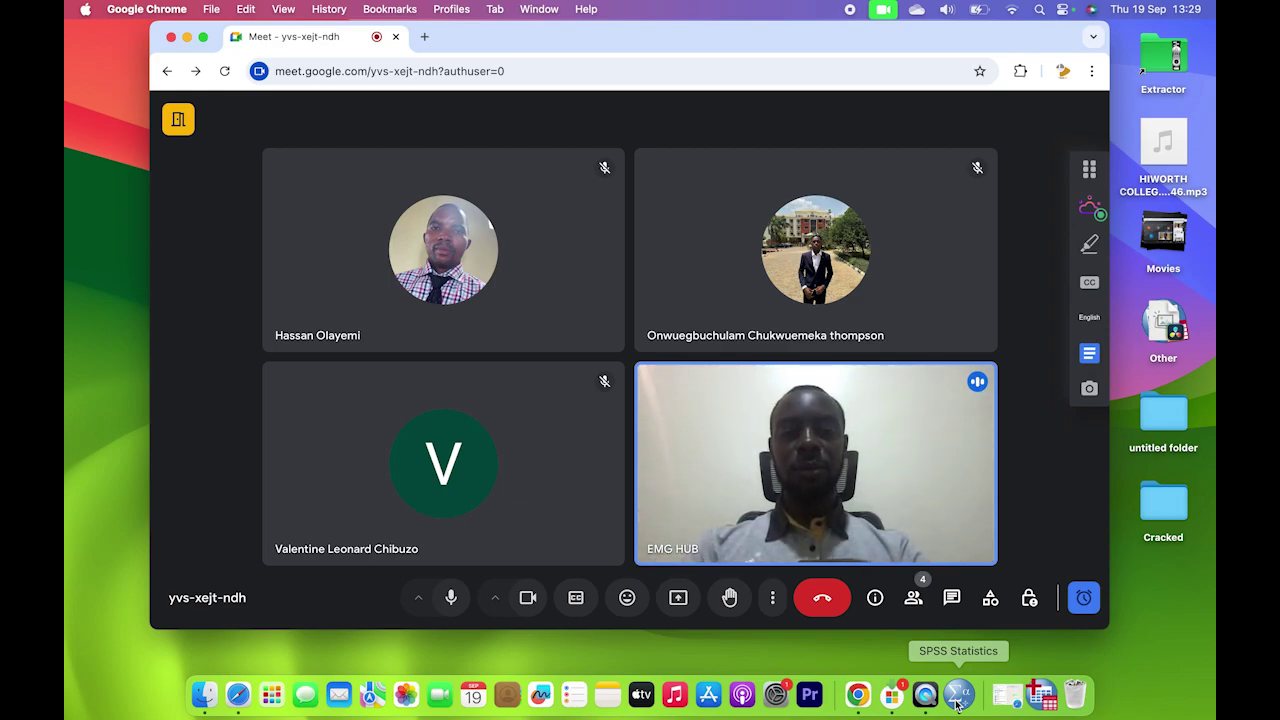
Restore the SPSS dataset window, show the case data, and highlight rows 1 to 20 of variables A1 to B7.
click(957, 704)
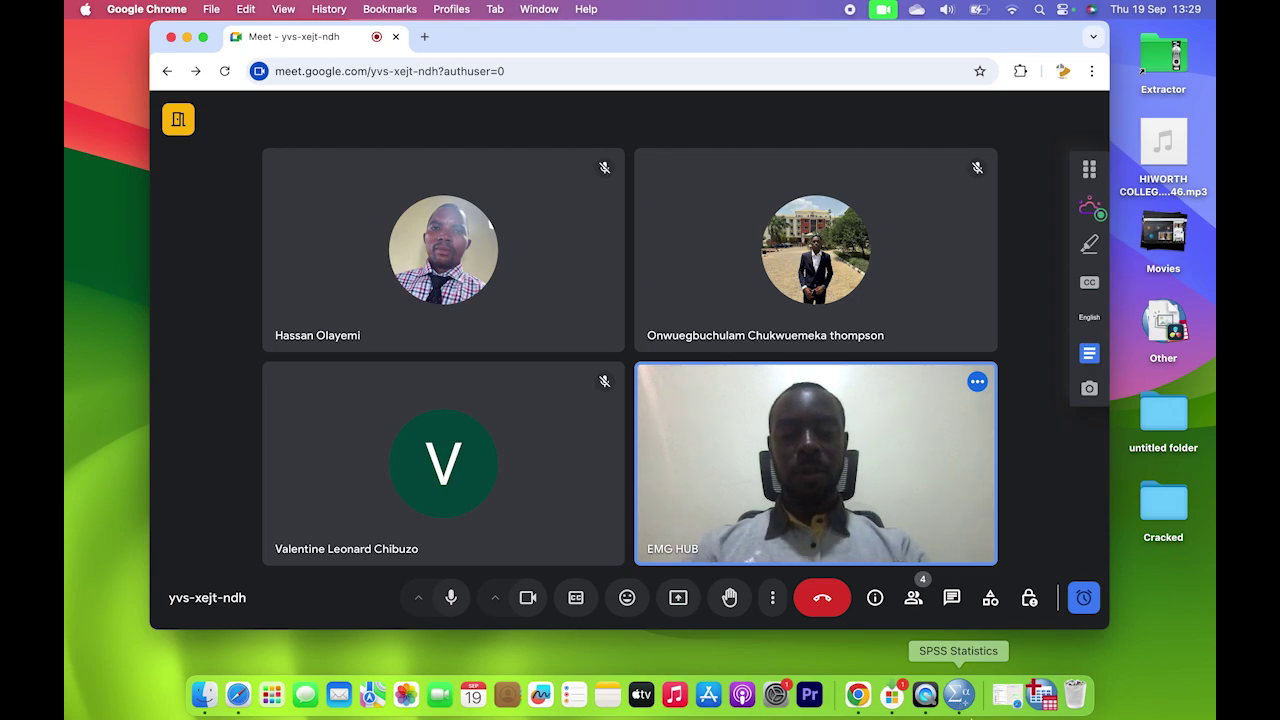
click(1040, 702)
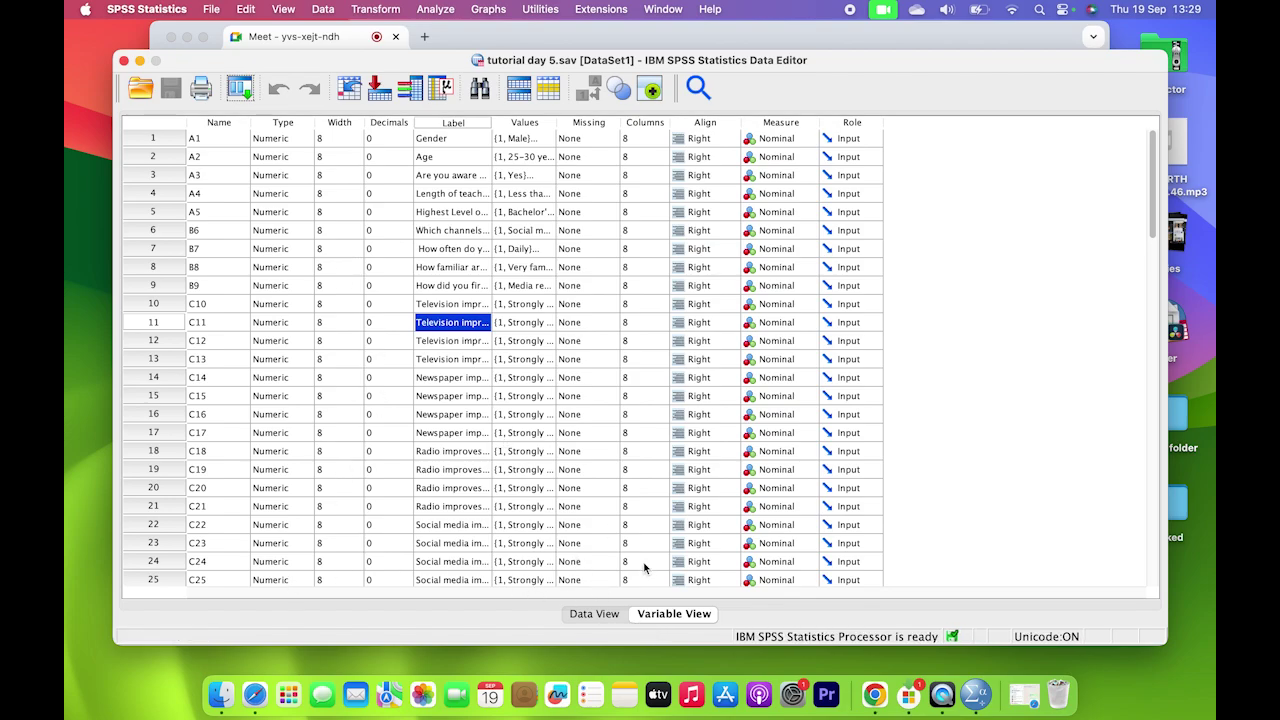
click(597, 614)
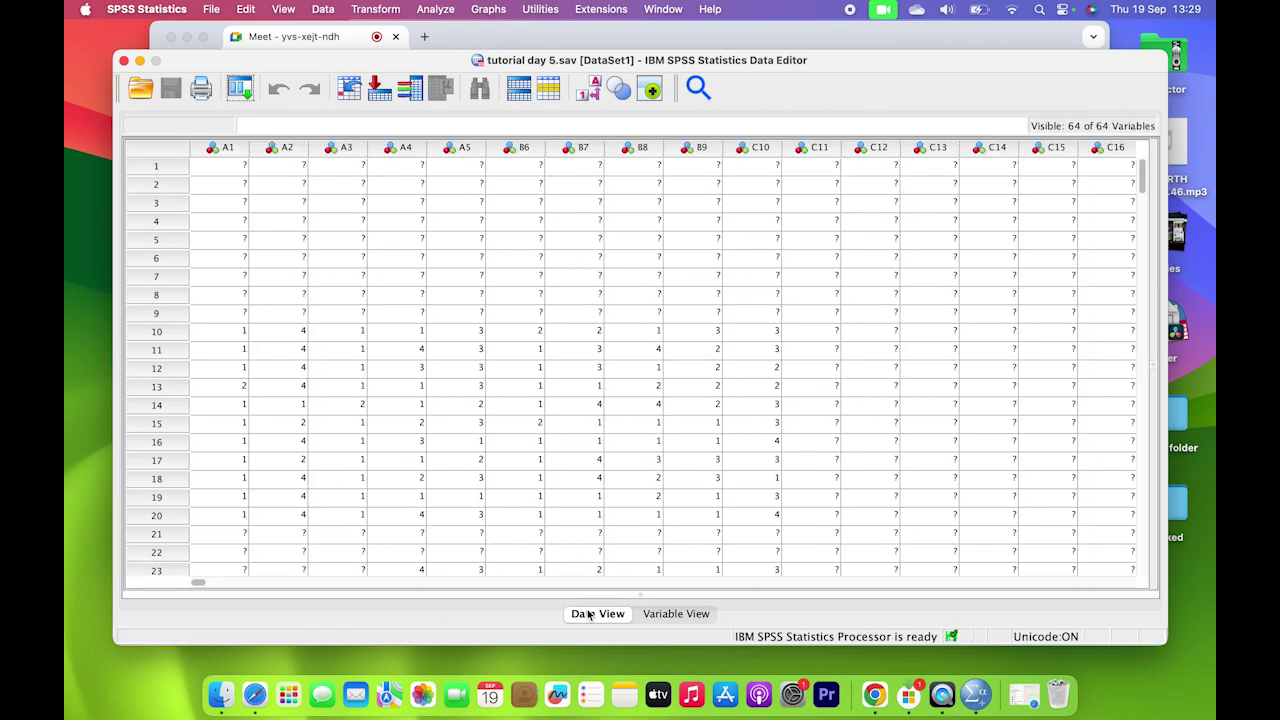
drag(222, 170, 574, 516)
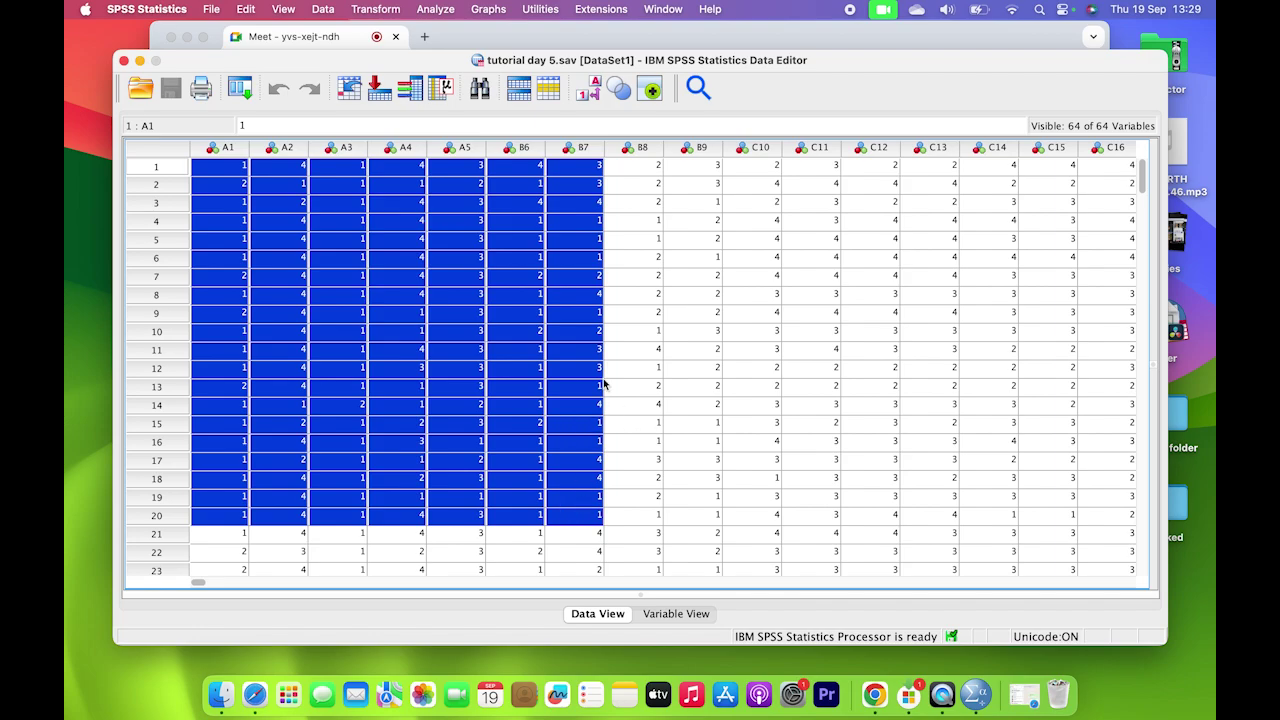
Create a new dataset and paste the block of rows 1 to 20 of variables A1 to B7, starting at the first cell.
key(super+n)
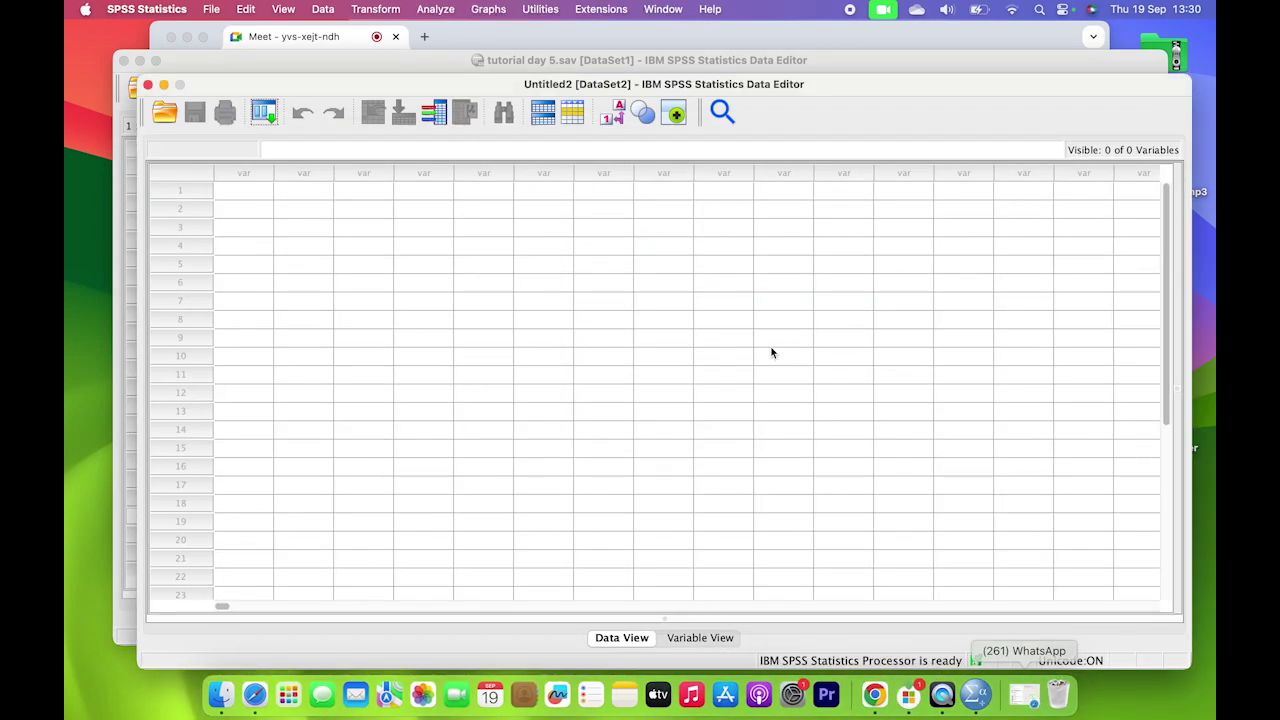
click(246, 192)
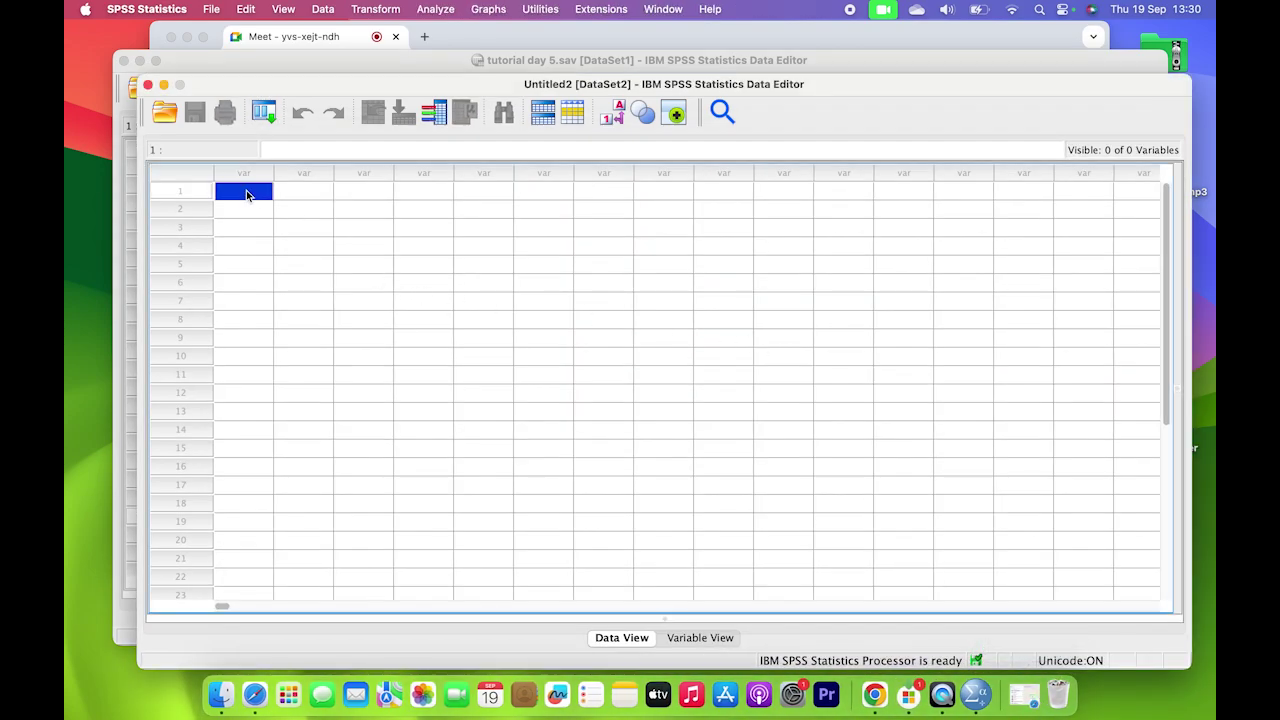
text(1.00	4.00	1.00	4.00	3.00	4.00	3.00 2.00	1.00	1.00	2.00	1.00	1.00	3.00 1.00	2.00	1.00	4.00	3.00	4.00	4.00 1.00	4.00	1.00	4.00	3.00	1.00	1.00 1.00	4.00	1.00	4.00	3.00	1.00	1.00 1.00	4.00	1.00	4.00	3.00	1.00	1.00 2.00	4.00	1.00	4.00	3.00	2.00	2.00 1.00	4.00	1.00	4.00	3.00	1.00	4.00 2.00	4.00	1.00	1.00	3.00	1.00	1.00 1.00	4.00	1.00	1.00	3.00	2.00	2.00 1.00	4.00	1.00	4.00	3.00	1.00	3.00 1.00	4.00	1.00	3.00	3.00	1.00	3.00 2.00	4.00	1.00	1.00	3.00	1.00	1.00 1.00	1.00	2.00	1.00	2.00	1.00	4.00 1.00	2.00	1.00	2.00	3.00	2.00	1.00 1.00	4.00	1.00	3.00	1.00	1.00	1.00 1.00	2.00	1.00	1.00	2.00	1.00	4.00 1.00	4.00	1.00	2.00	3.00	1.00	4.00 1.00	4.00	1.00	1.00	1.00	1.00	1.00 1.00	4.00	1.00	4.00	3.00	1.00	1.00)
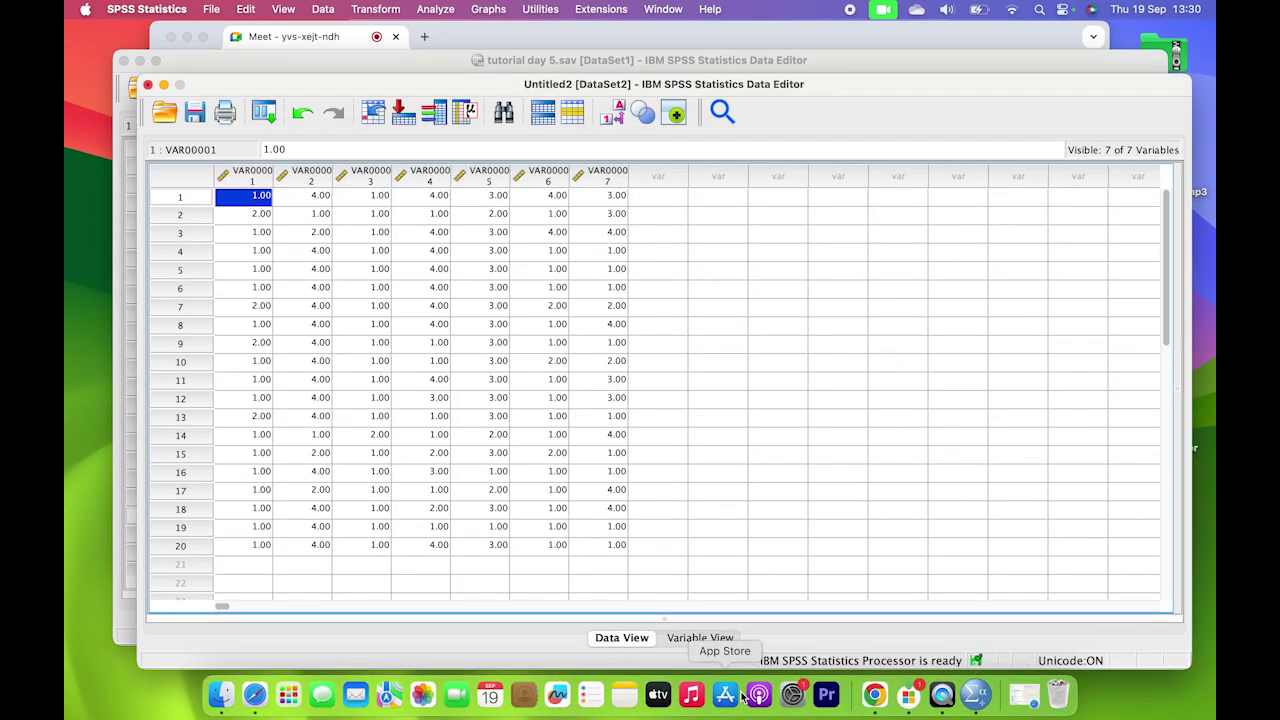
Switch to the Google Meet call in Chrome and share the entire screen with the participants.
click(873, 695)
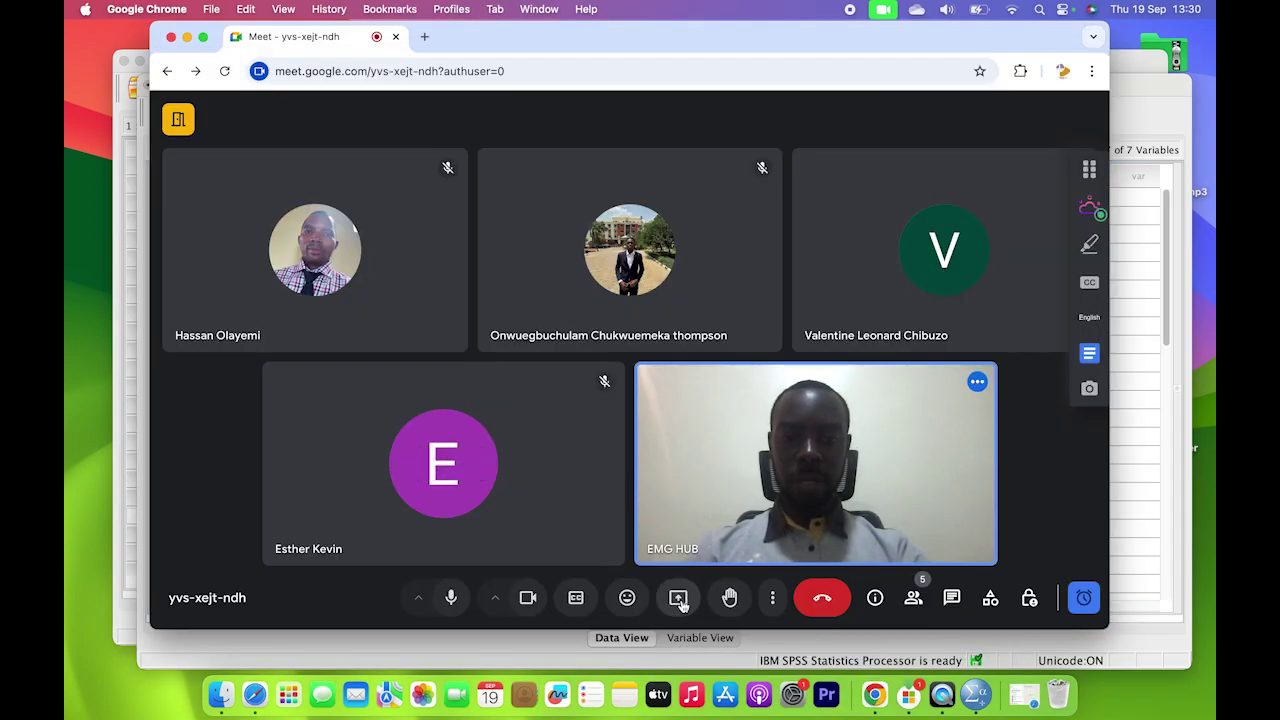
click(679, 598)
click(776, 163)
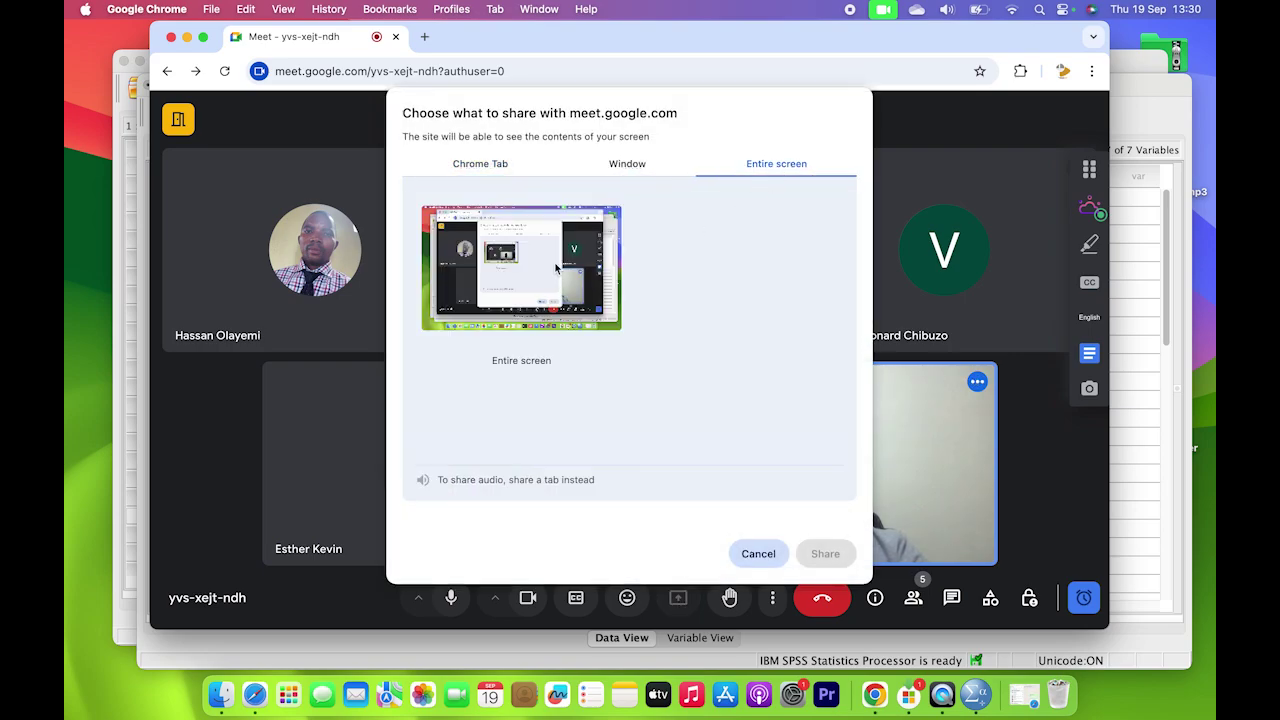
click(825, 553)
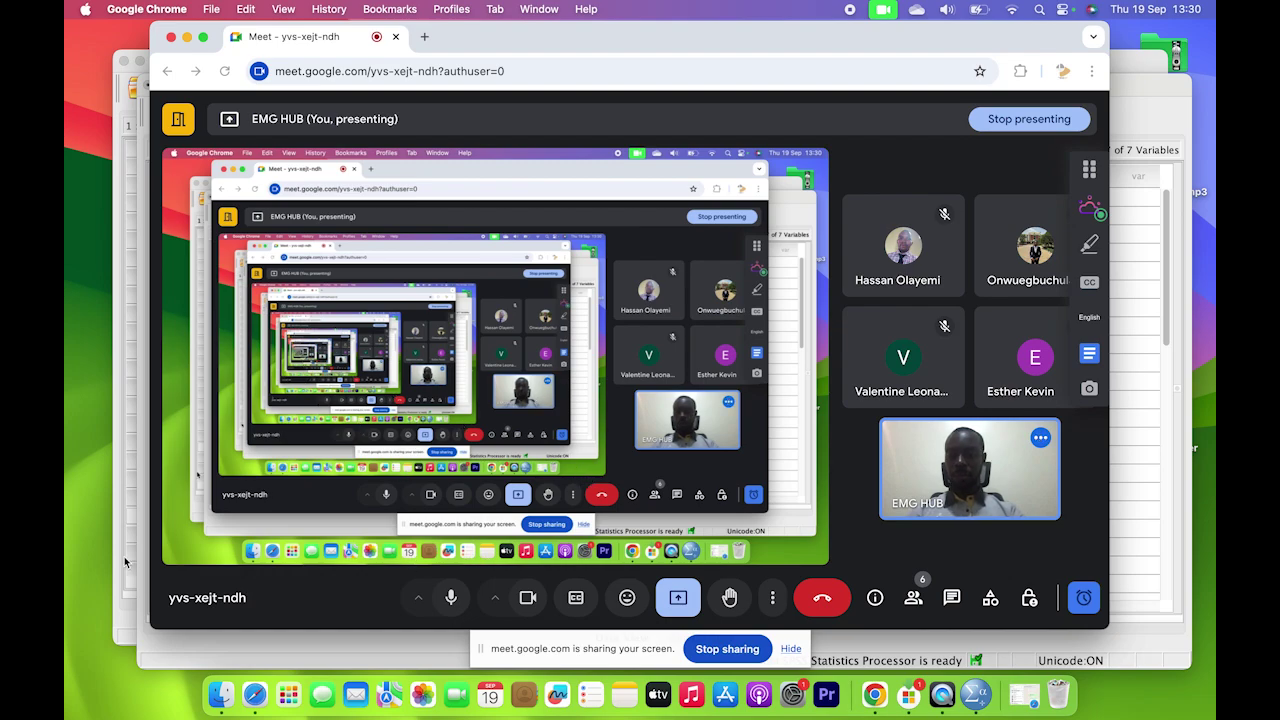
Bring the untitled SPSS dataset to the front, move its window slightly higher, and show its variable definitions.
click(120, 591)
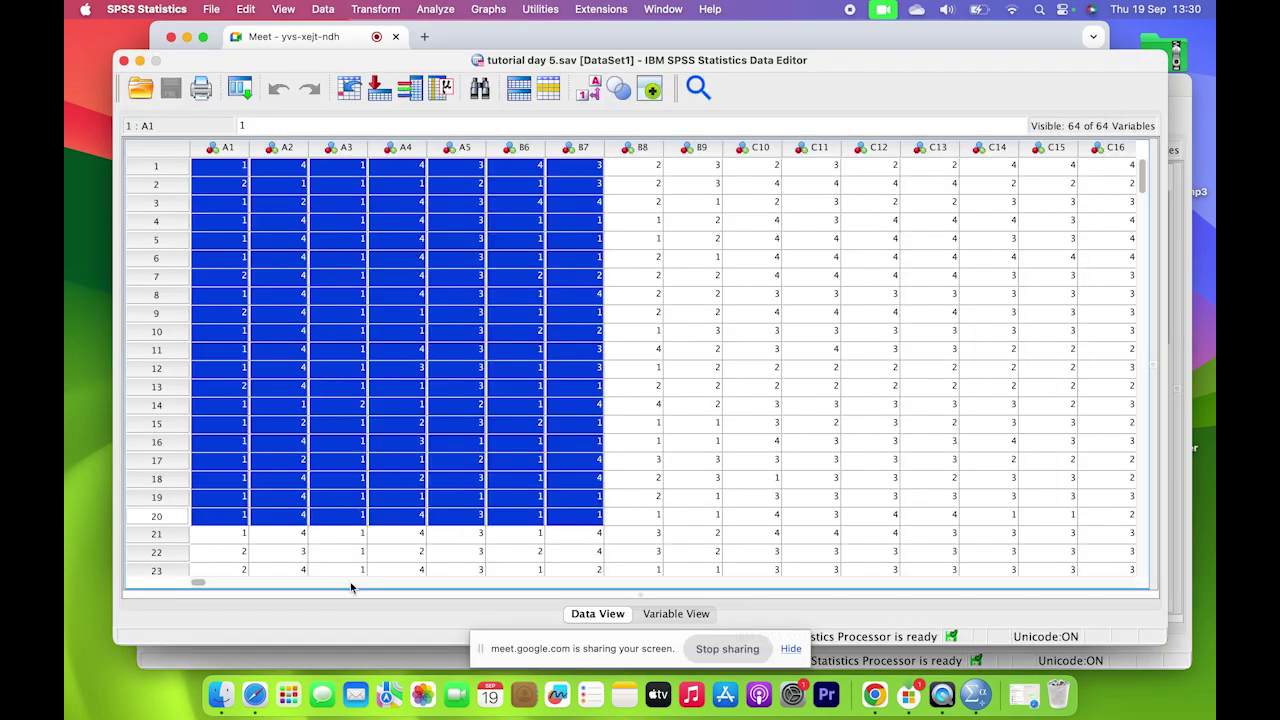
click(420, 662)
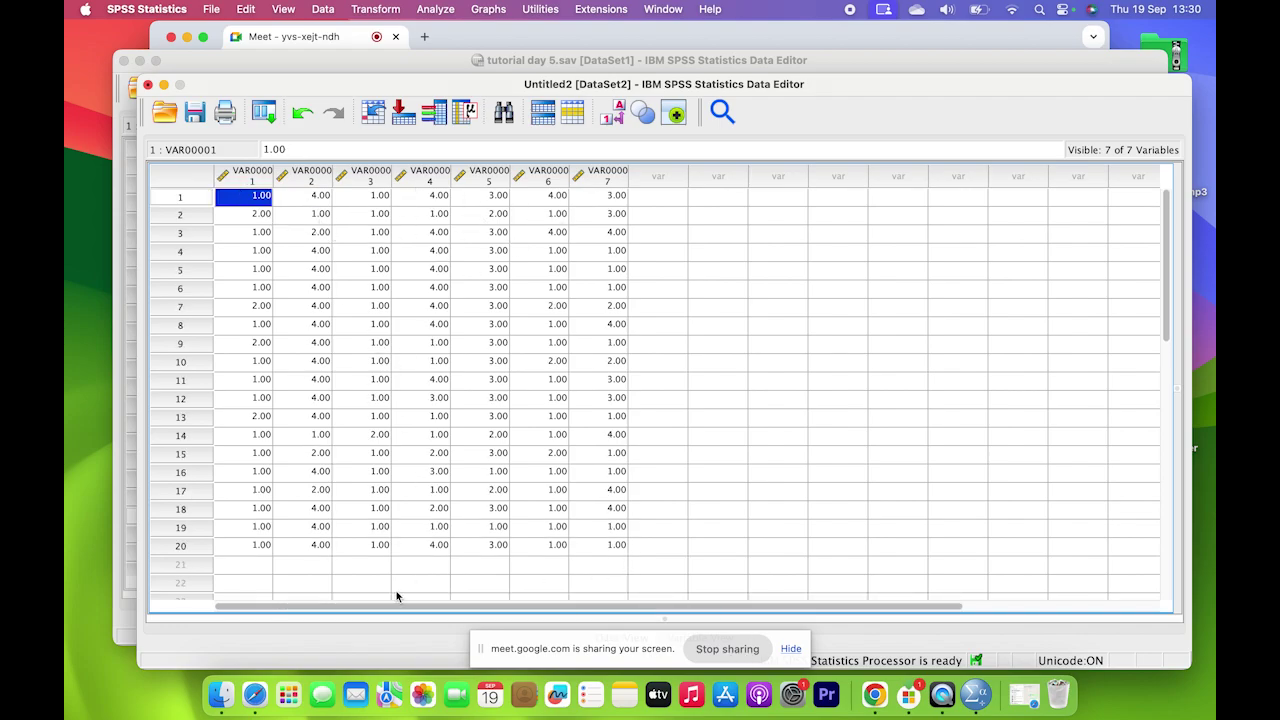
drag(874, 94, 872, 62)
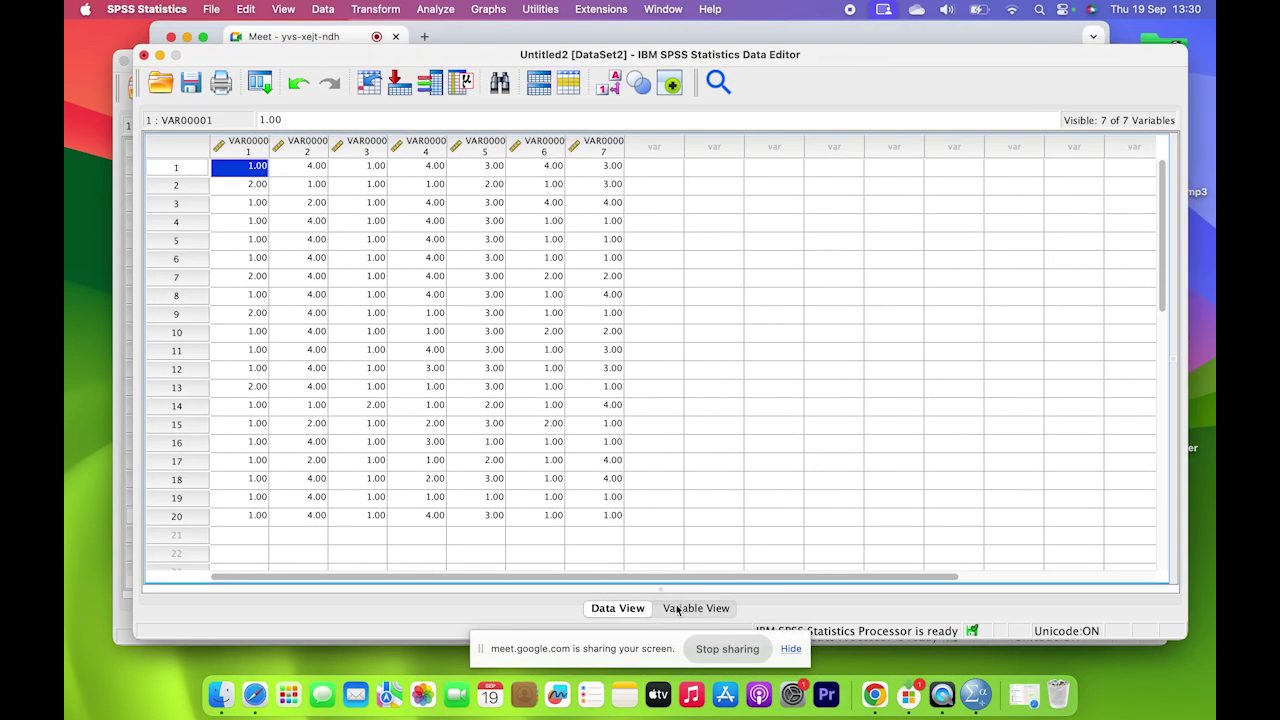
click(679, 608)
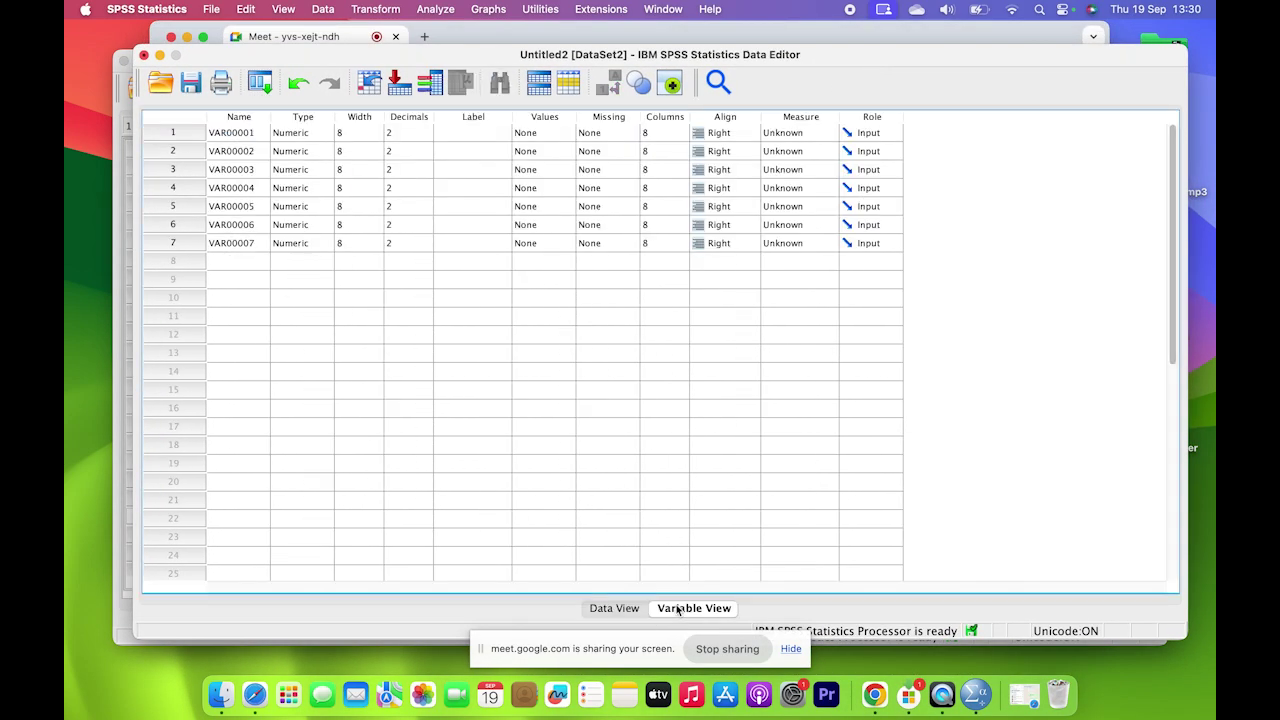
Rename the first variable of the untitled dataset to a1.
click(222, 131)
double_click(236, 132)
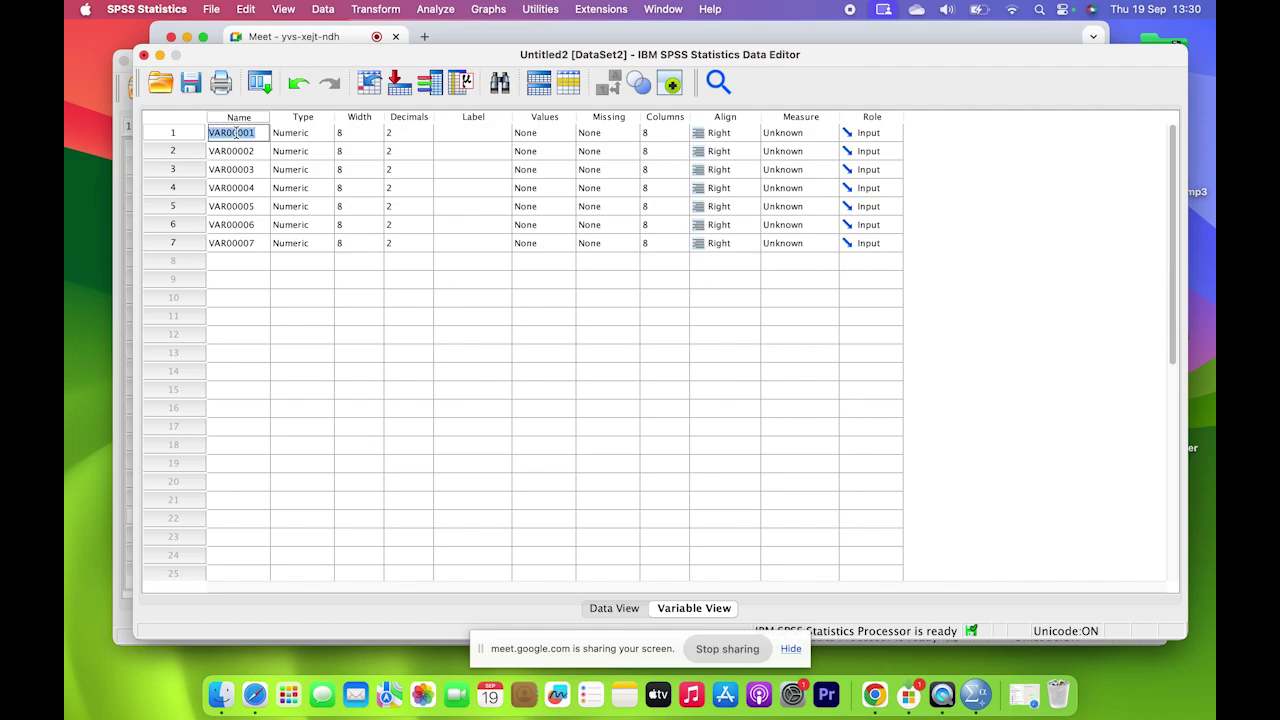
text(a1)
Try to prefix the second variable's name with 2a.
click(250, 155)
text(2a)
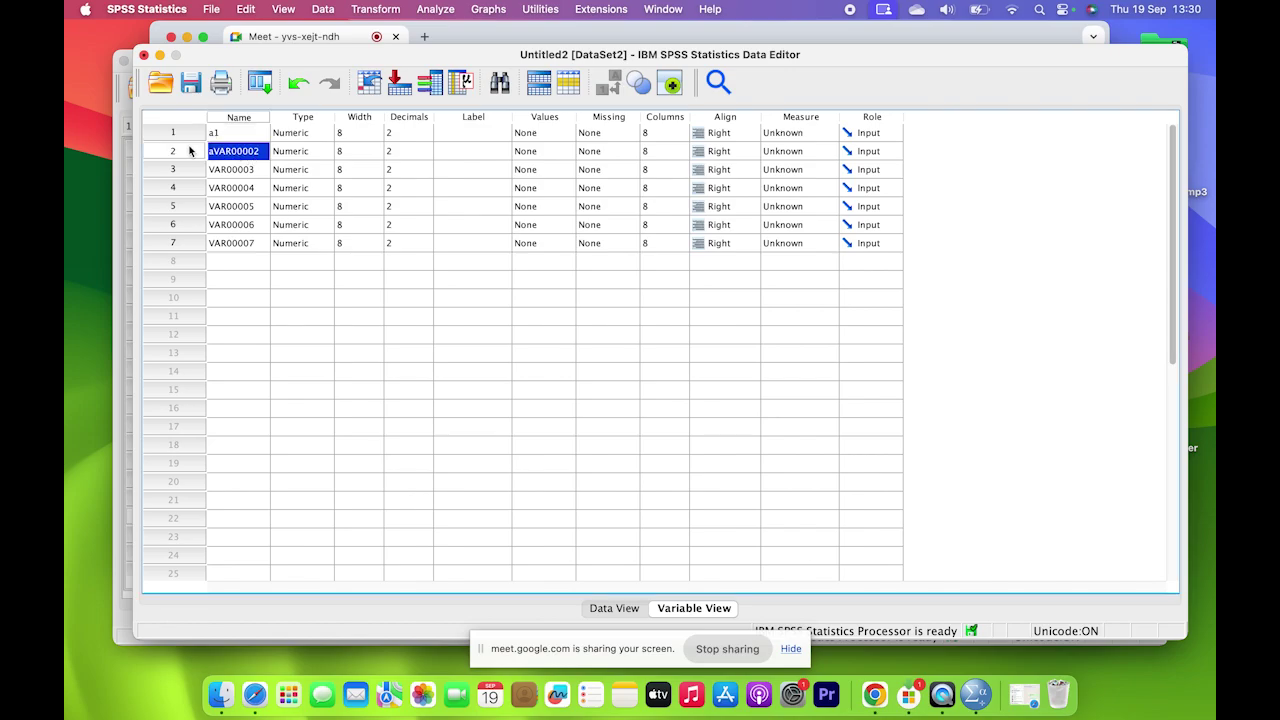
key(Return)
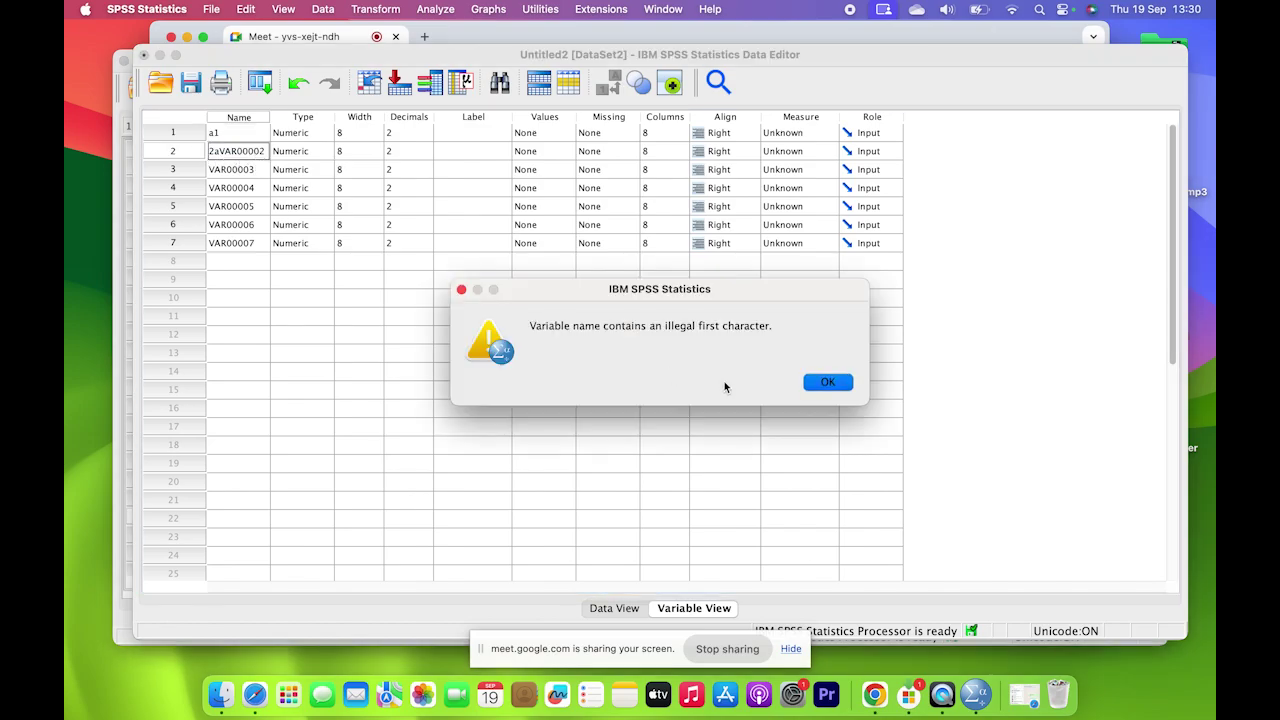
click(828, 383)
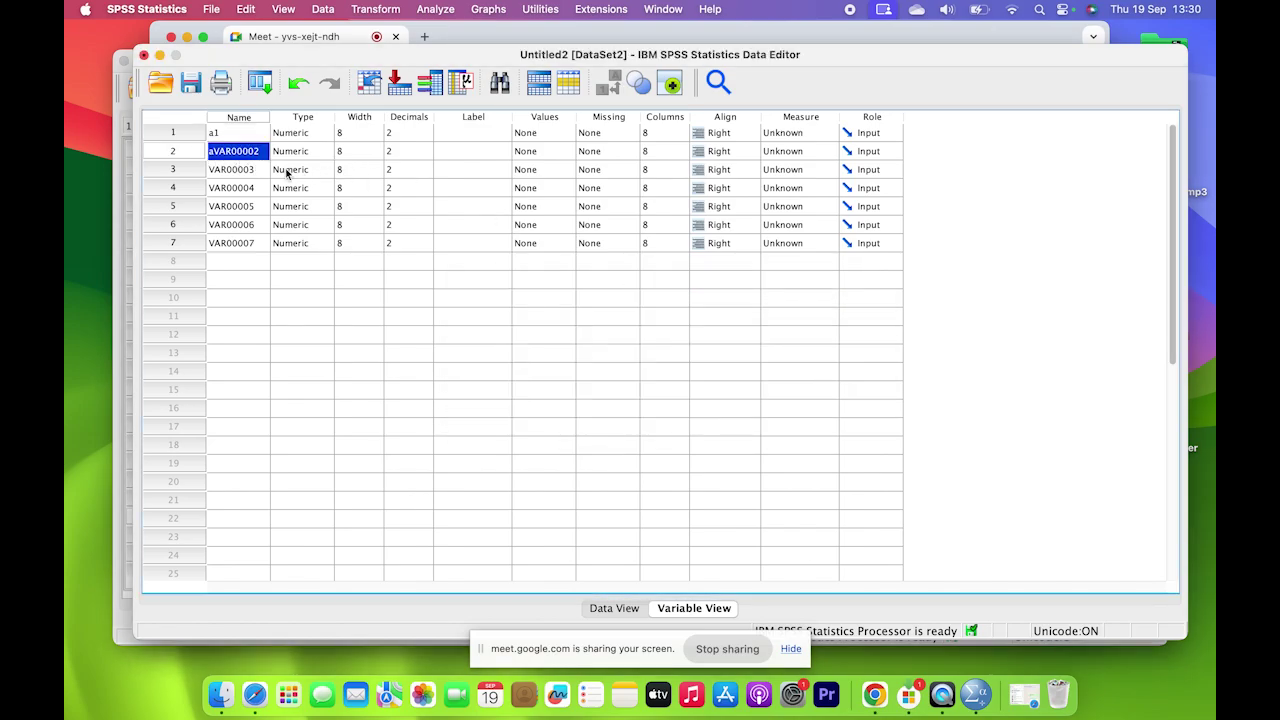
text(2a)
key(Return)
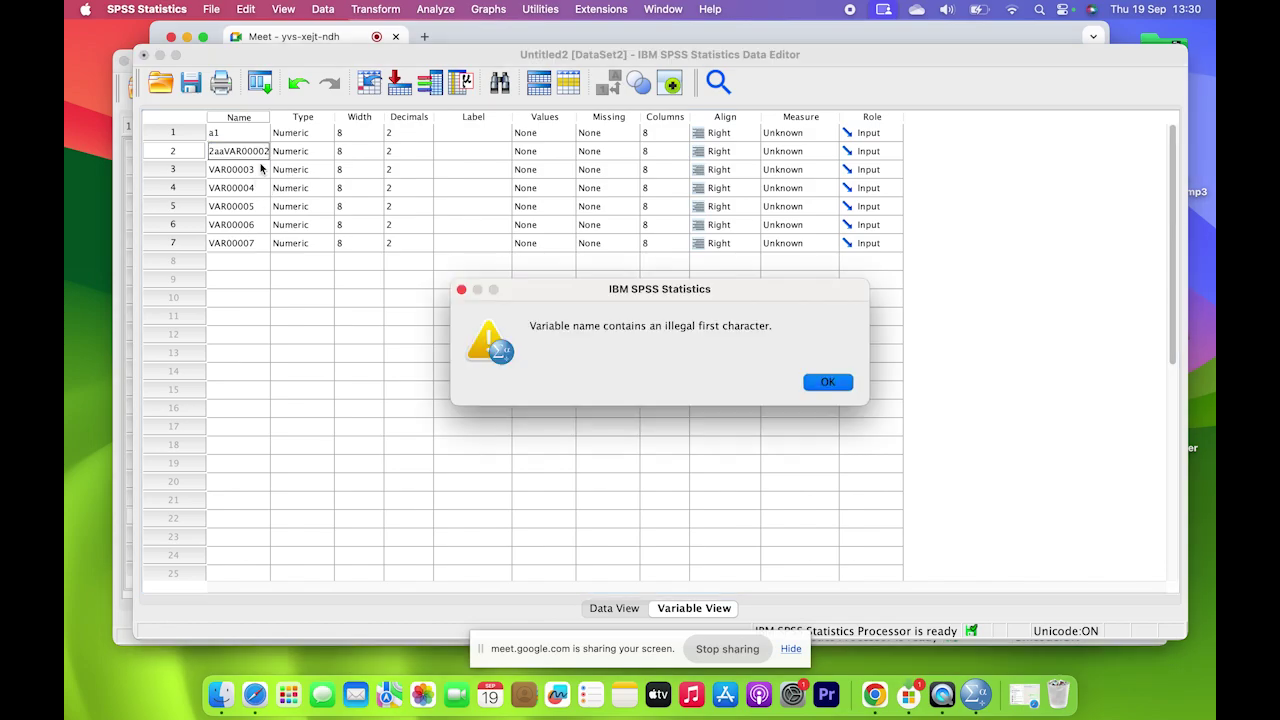
click(828, 383)
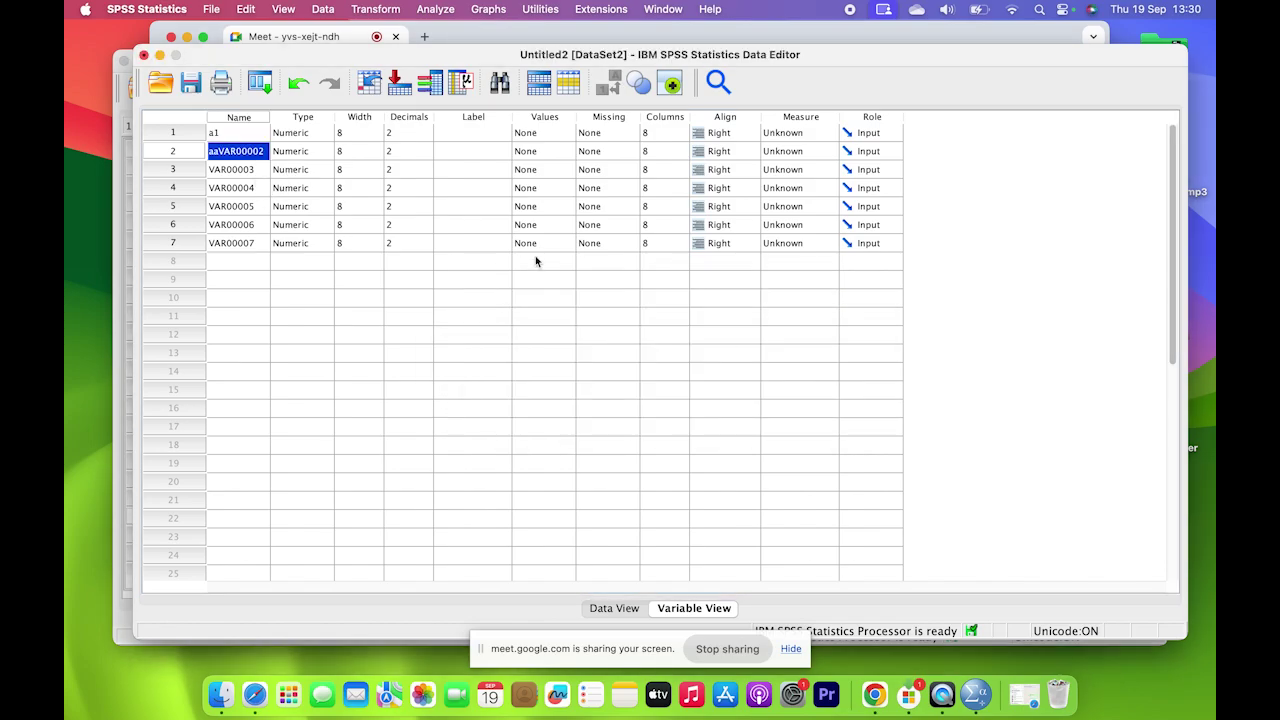
Rename the second variable to a2 and the third variable to a3.
click(255, 153)
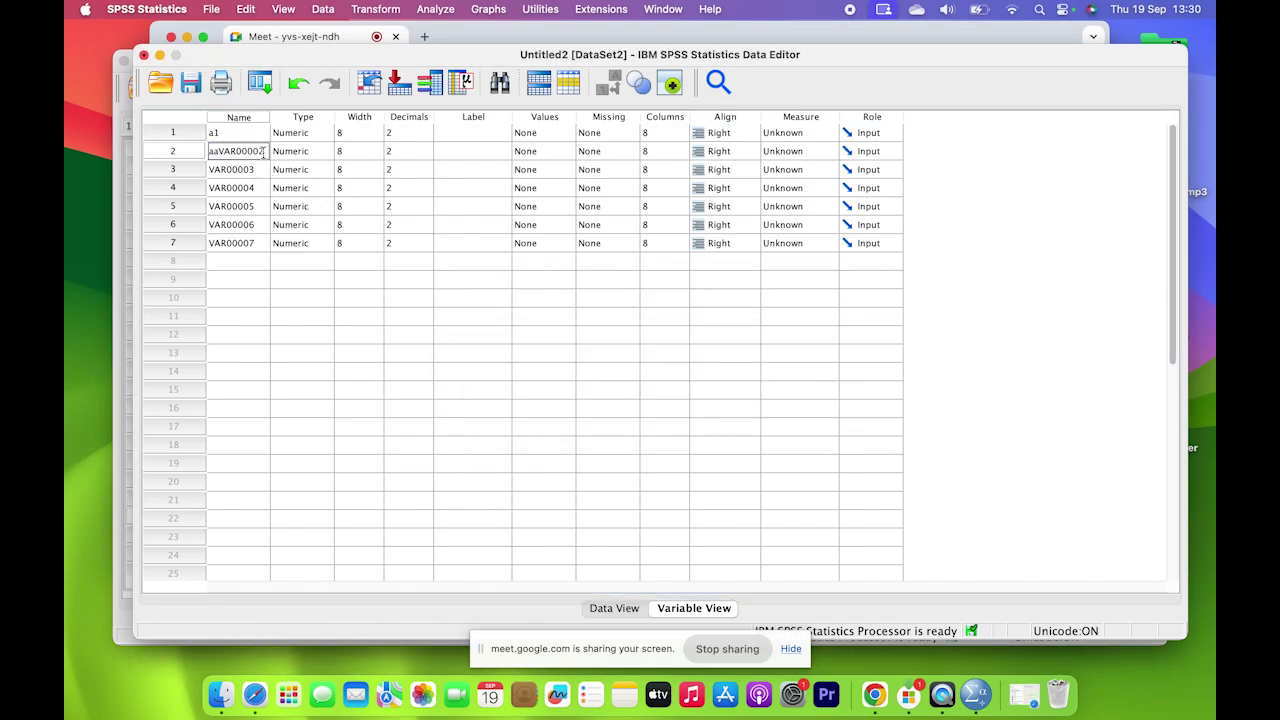
key(BackSpace)
key(BackSpace)
key(BackSpace)
key(BackSpace)
key(BackSpace)
key(BackSpace)
key(BackSpace)
key(Return)
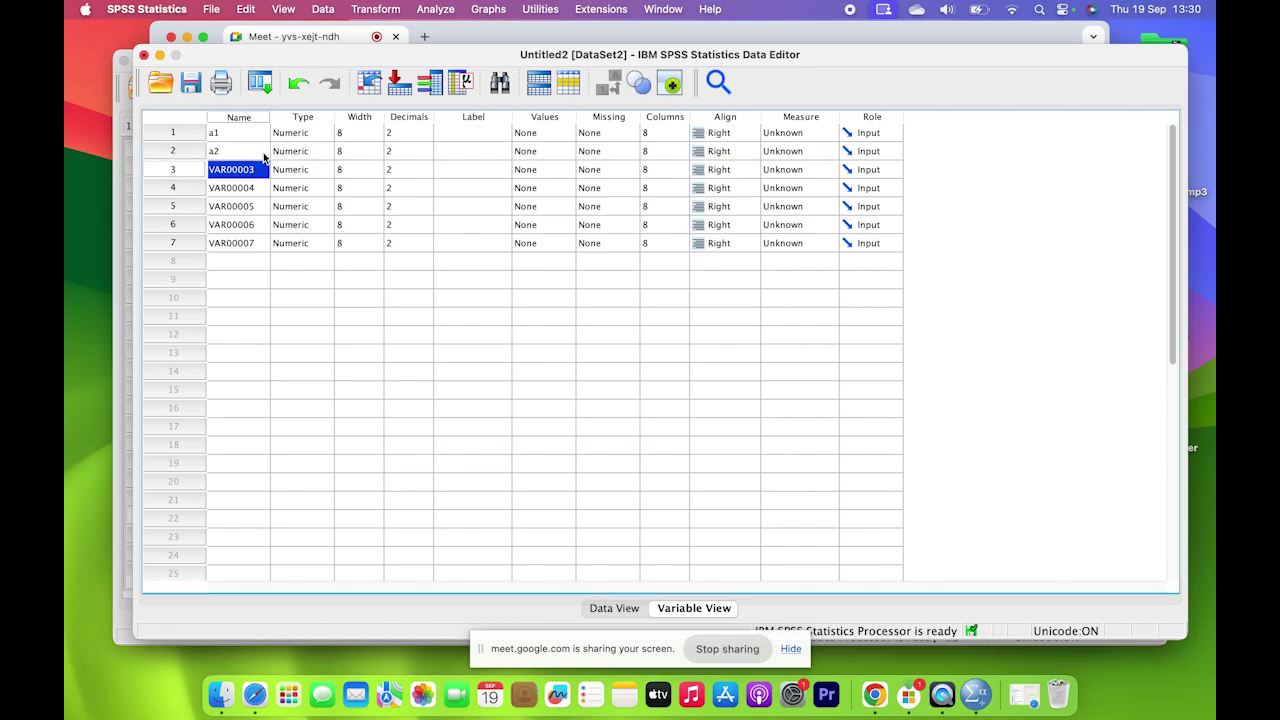
text(a3)
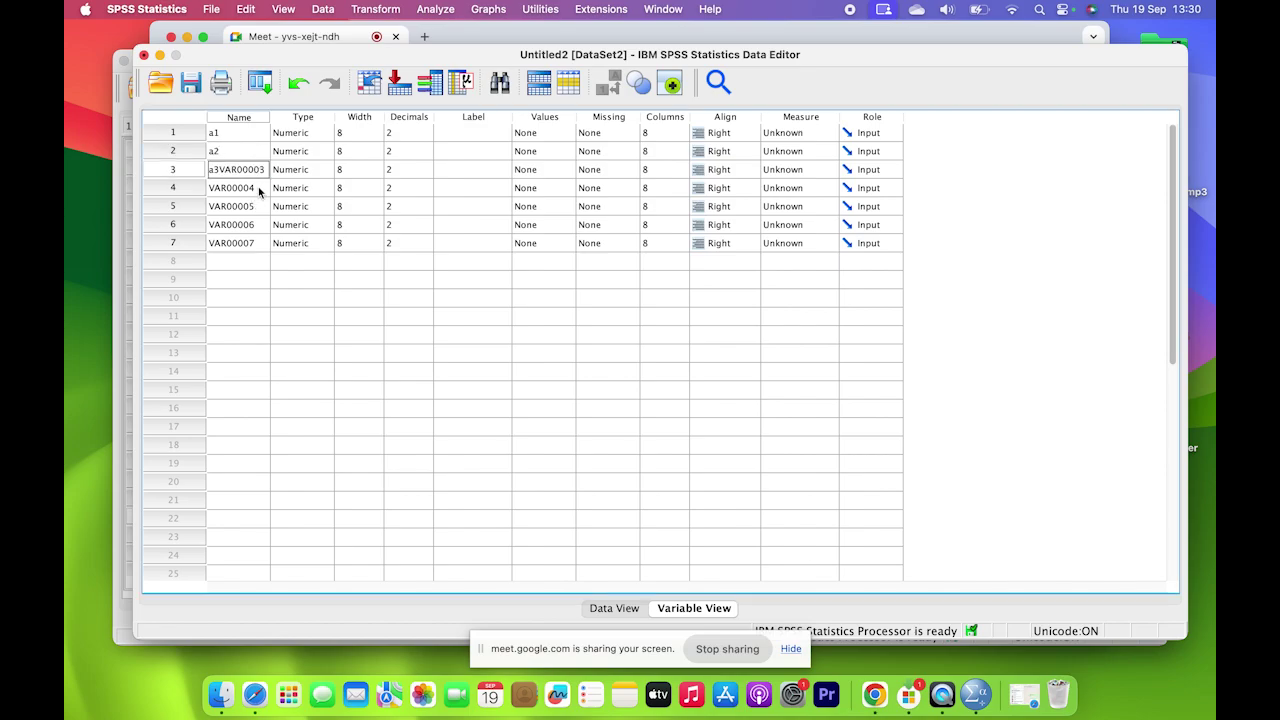
drag(262, 169, 190, 174)
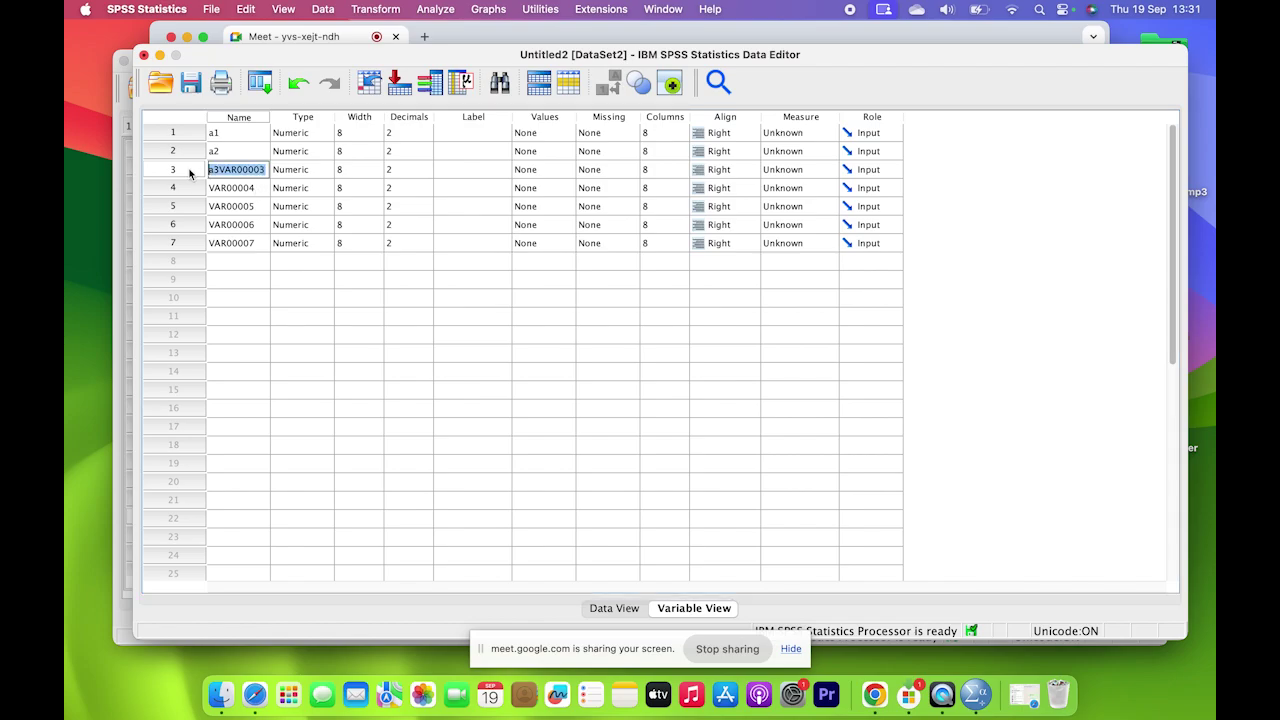
text(a3)
Rename the fourth variable to b1 and the fifth variable to b2.
click(244, 188)
drag(261, 189, 190, 194)
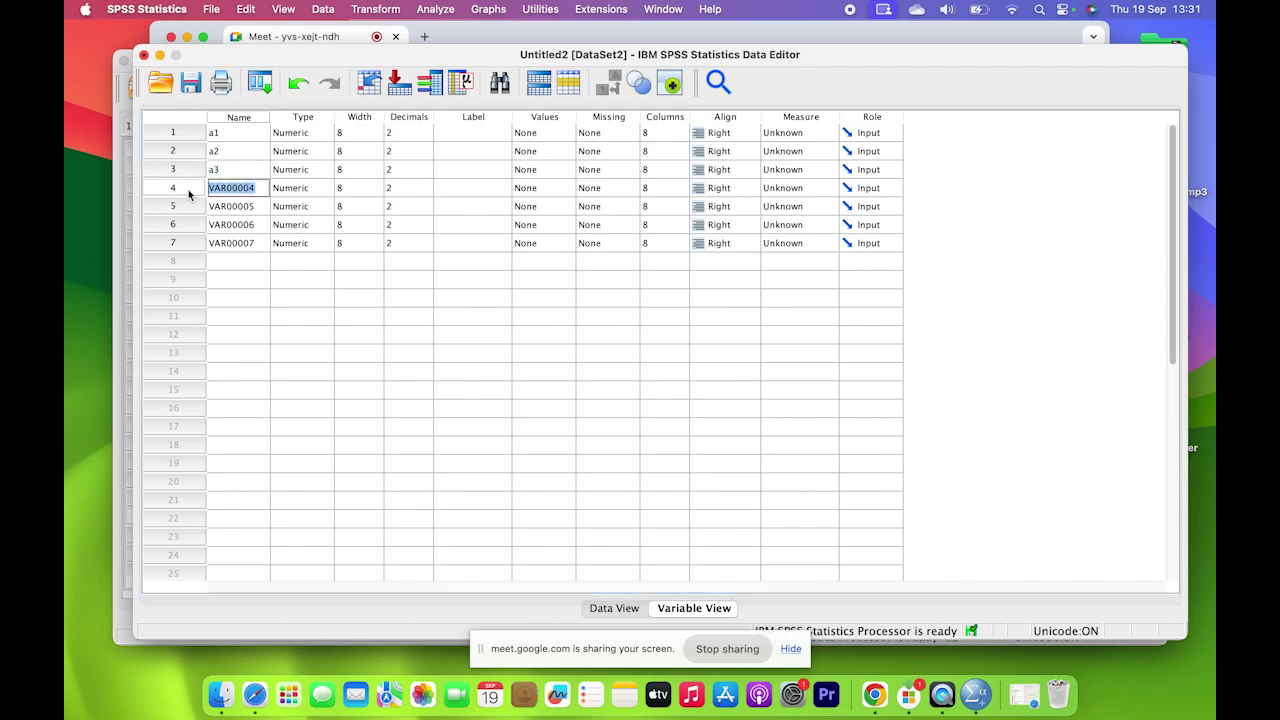
text(b1)
click(258, 206)
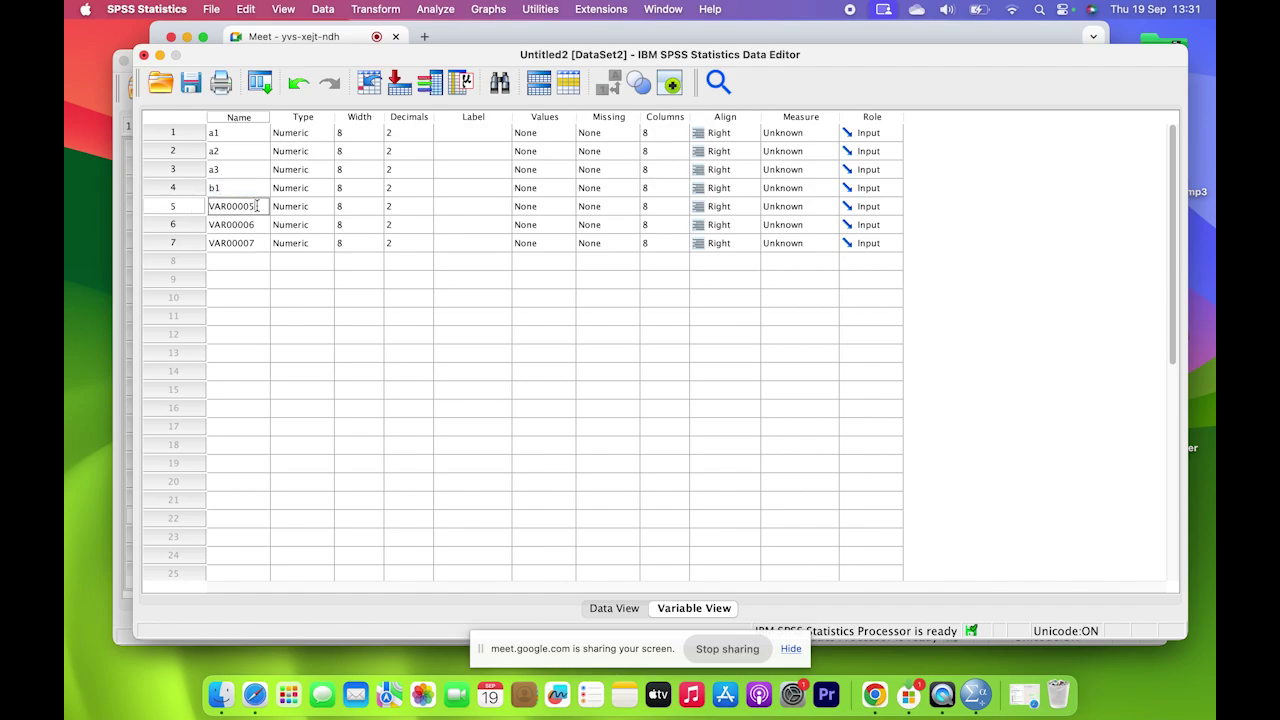
drag(251, 206, 194, 204)
text(b2)
Rename the sixth variable to b3 and the seventh variable to b4.
click(238, 226)
click(258, 226)
drag(258, 226, 191, 221)
text(b3)
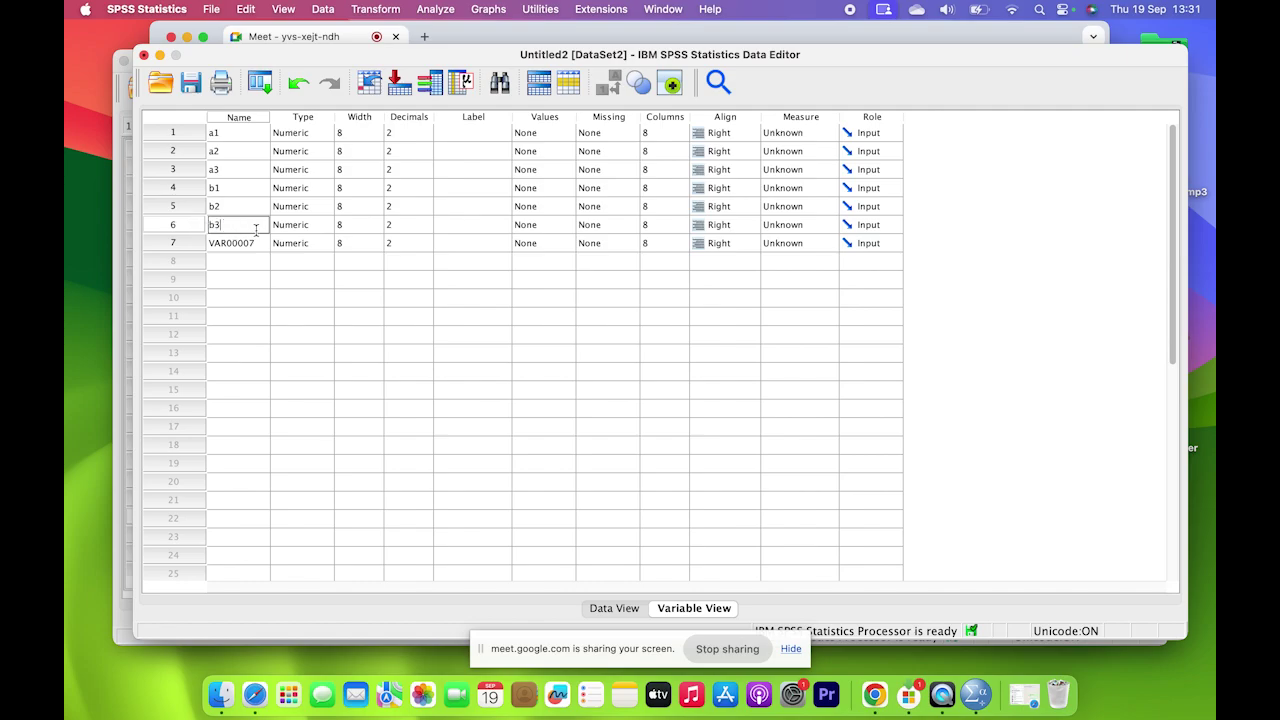
click(267, 242)
drag(260, 242, 182, 243)
text(b4)
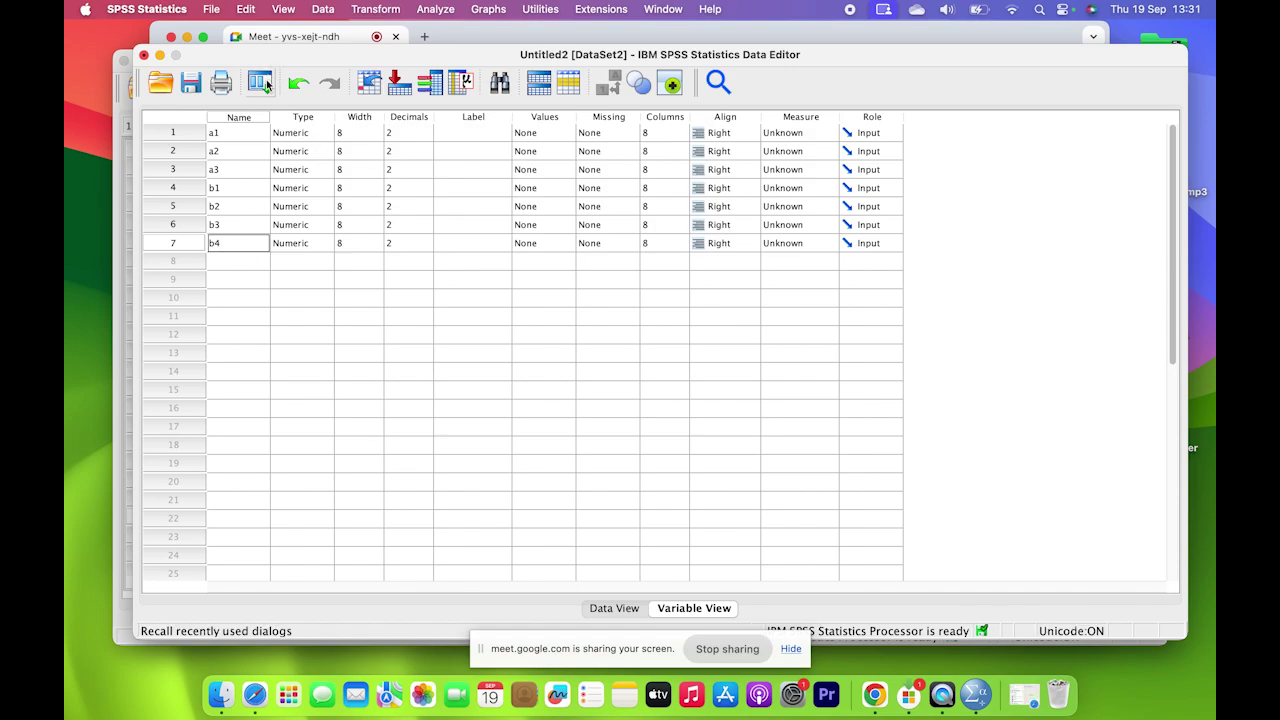
key(Return)
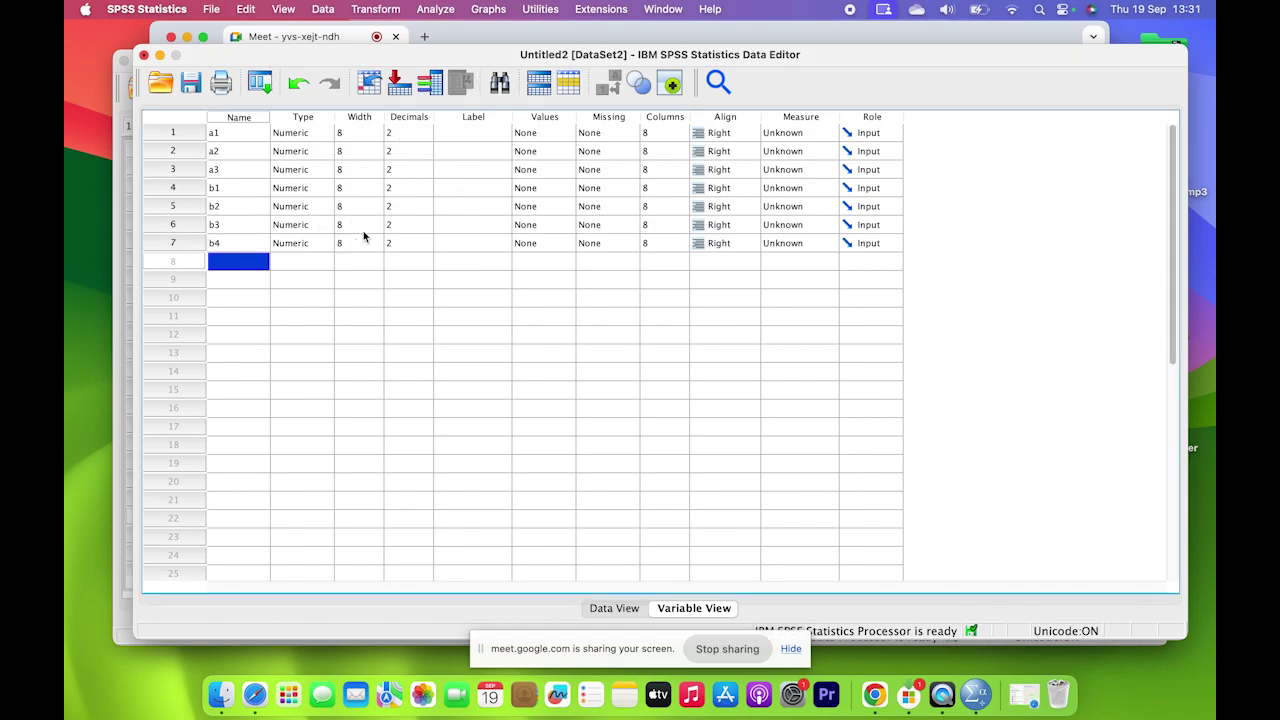
scroll(300, 246, down, 5)
scroll(300, 246, up, 5)
click(474, 134)
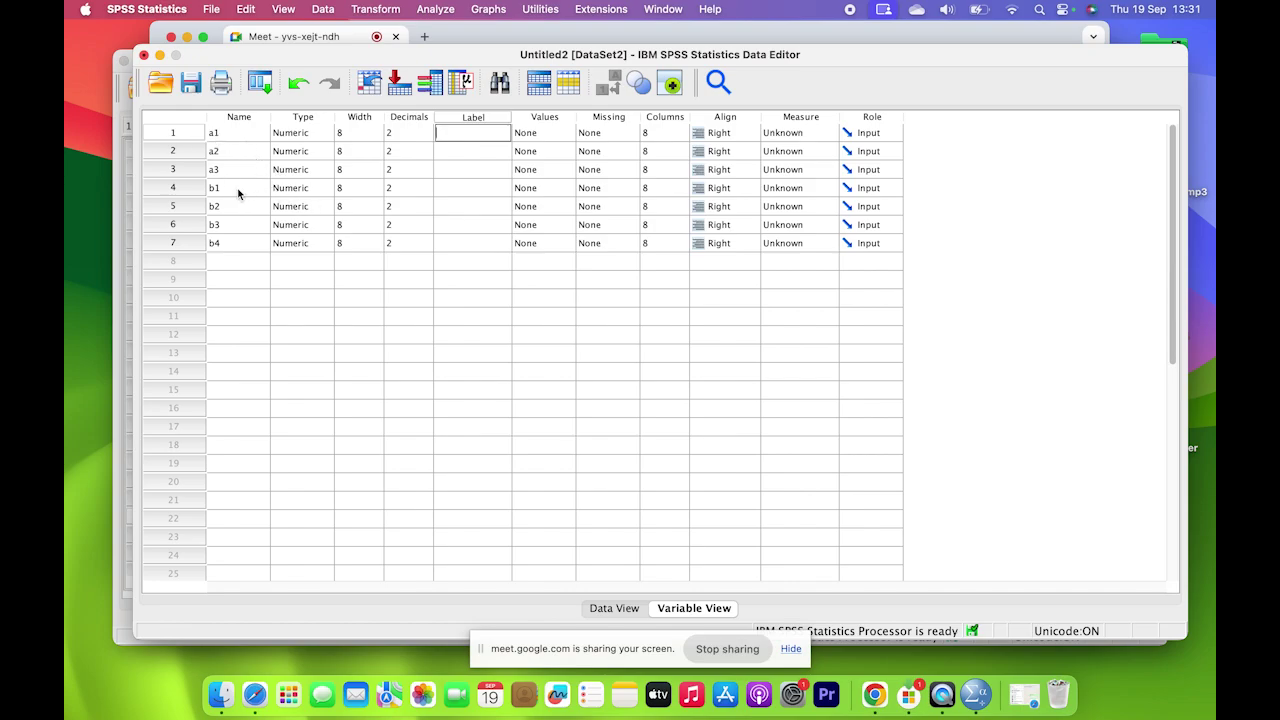
Set up a Compute Variable transformation with target variable sale and the numeric expression a1 + a2 + a3.
click(381, 10)
click(392, 36)
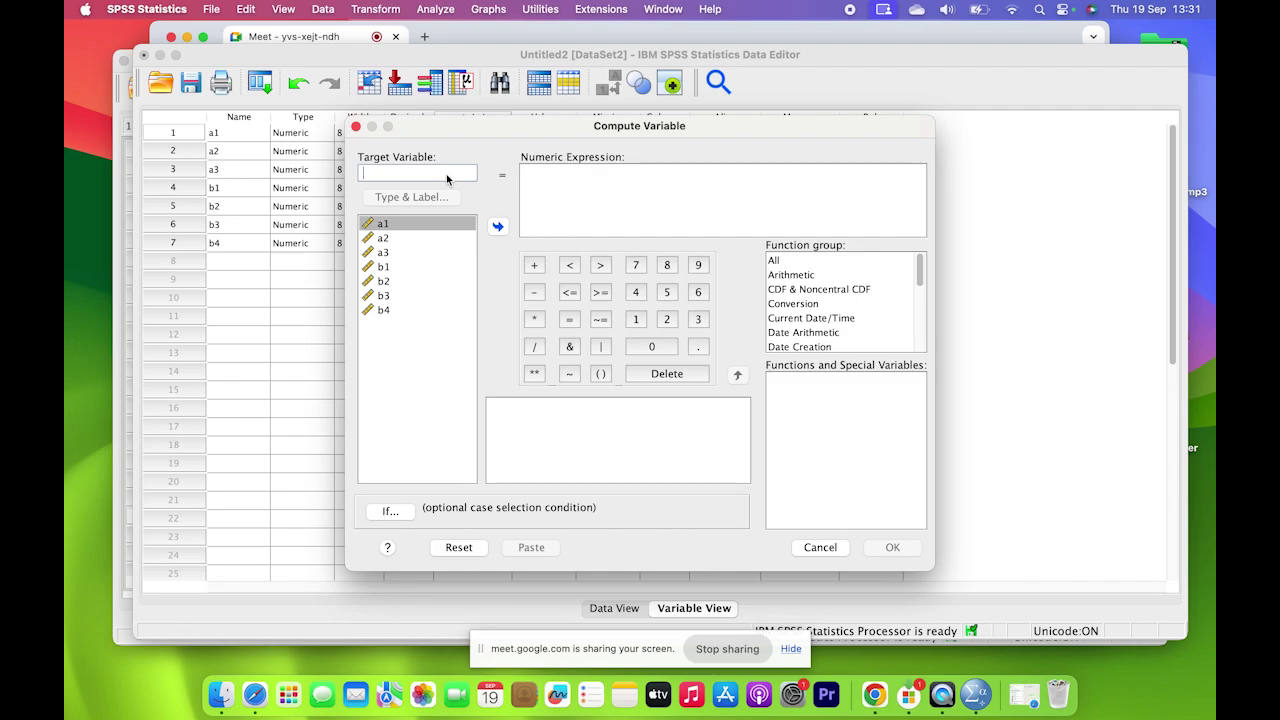
text(sale)
click(498, 227)
click(393, 240)
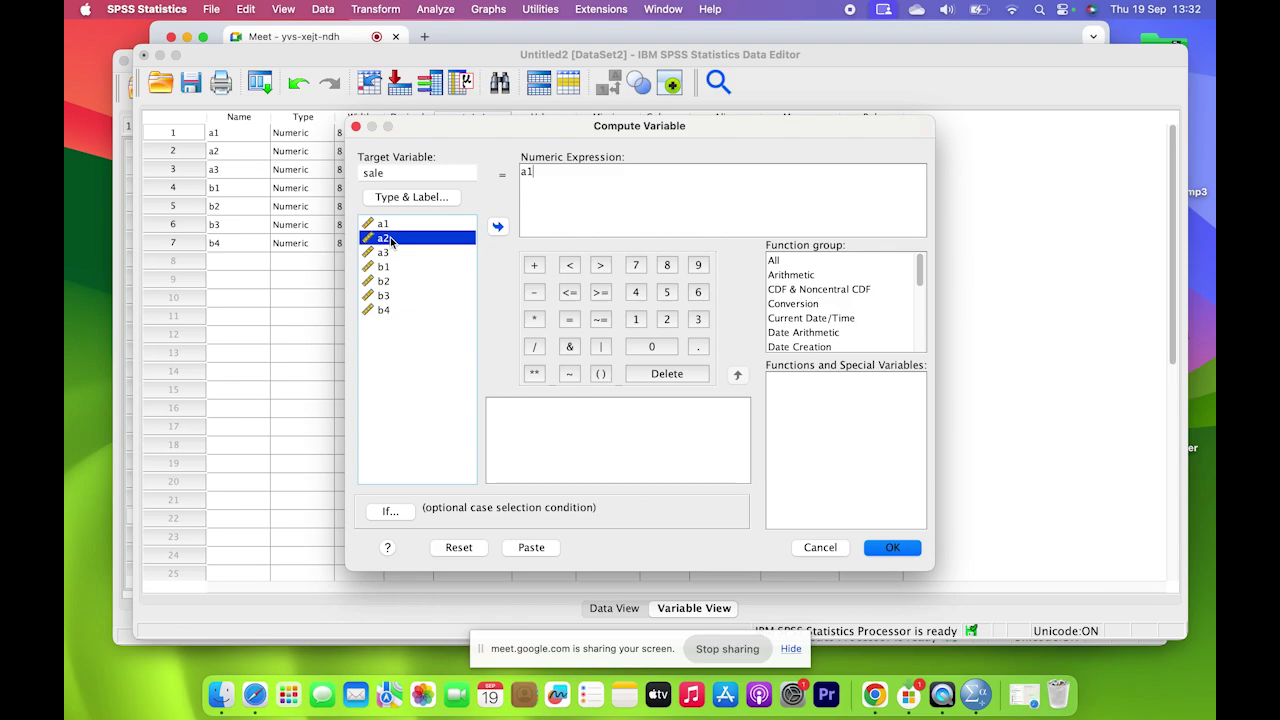
click(534, 265)
double_click(395, 239)
click(535, 268)
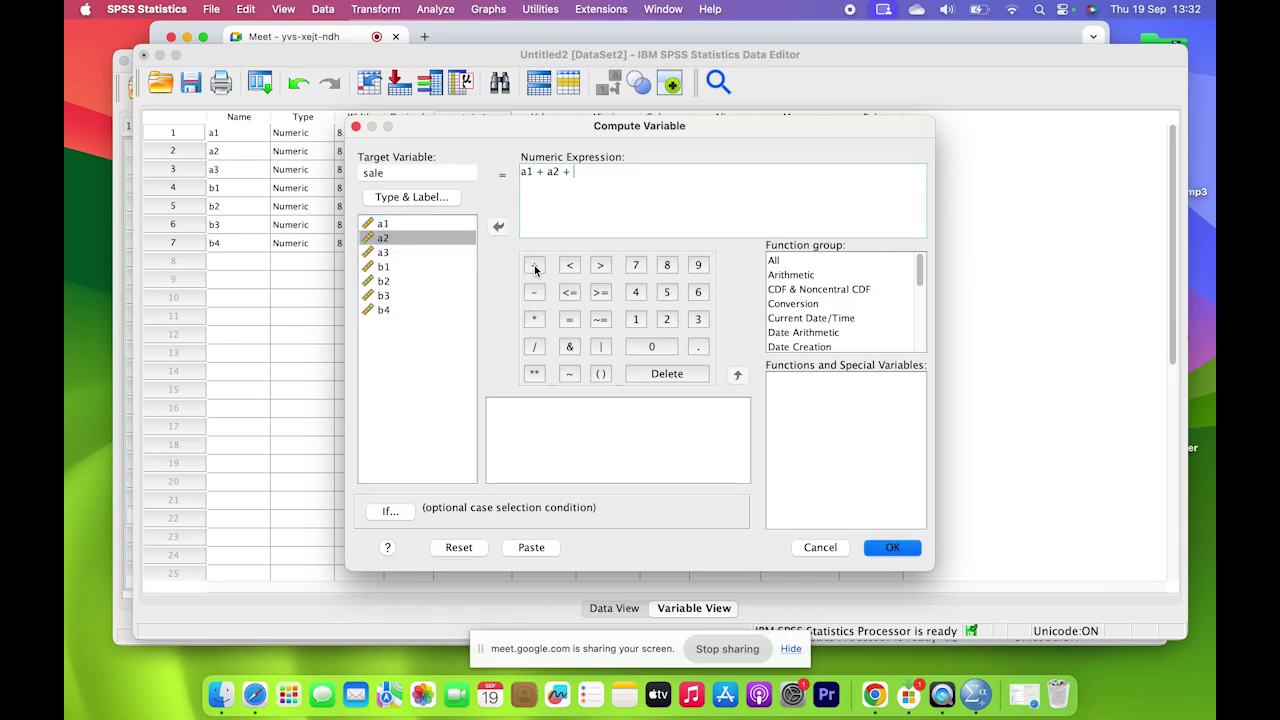
double_click(395, 252)
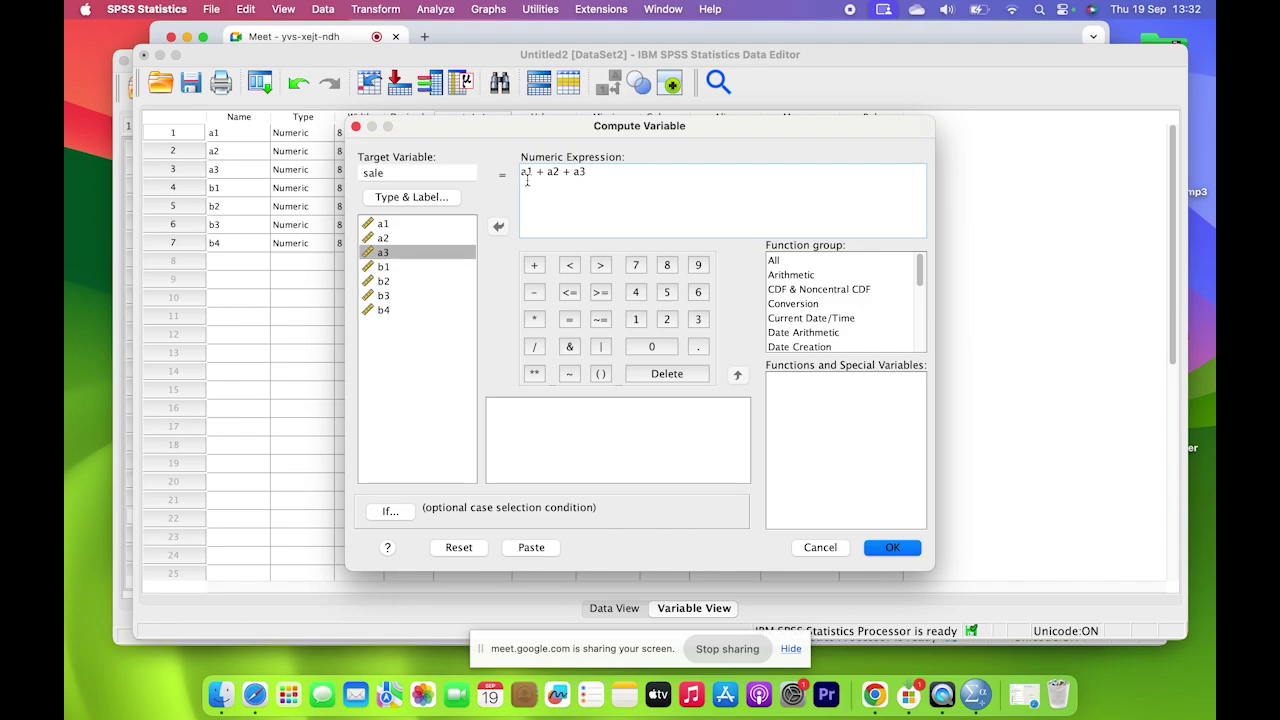
Change the target variable's name to sales, give it the label sales, and run the computation.
click(393, 172)
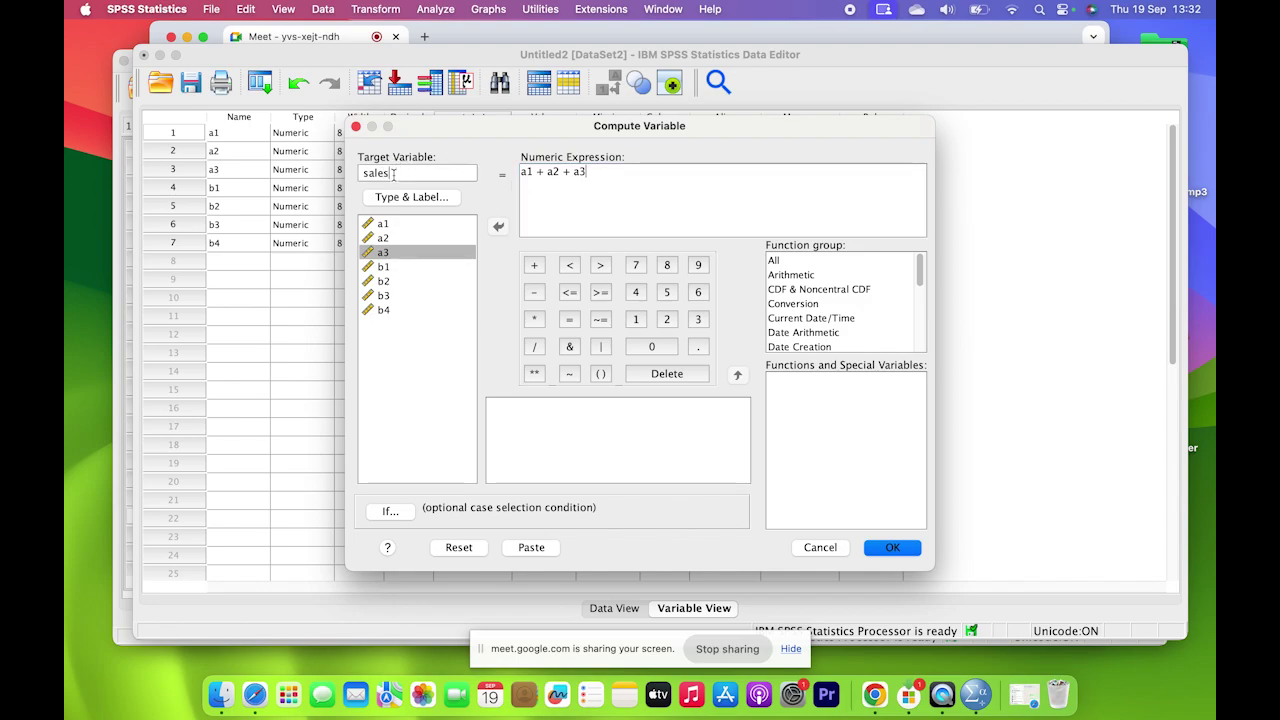
click(405, 197)
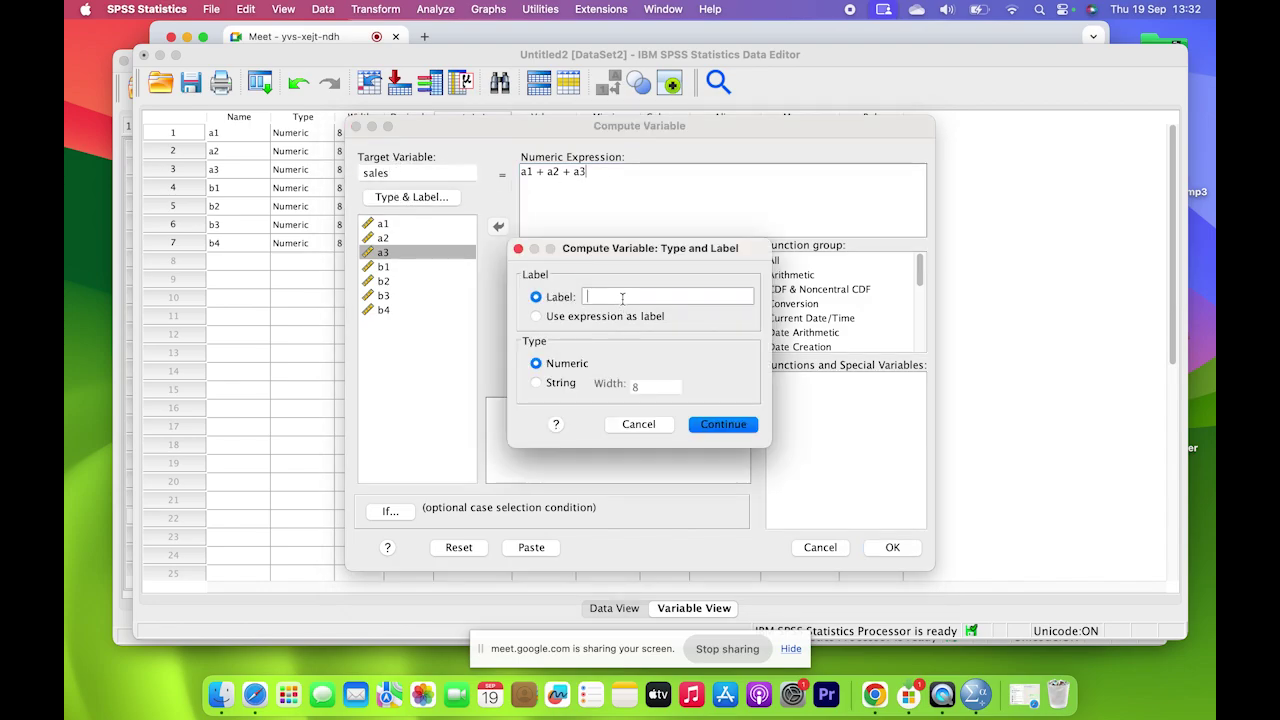
text(sales)
click(710, 424)
click(892, 547)
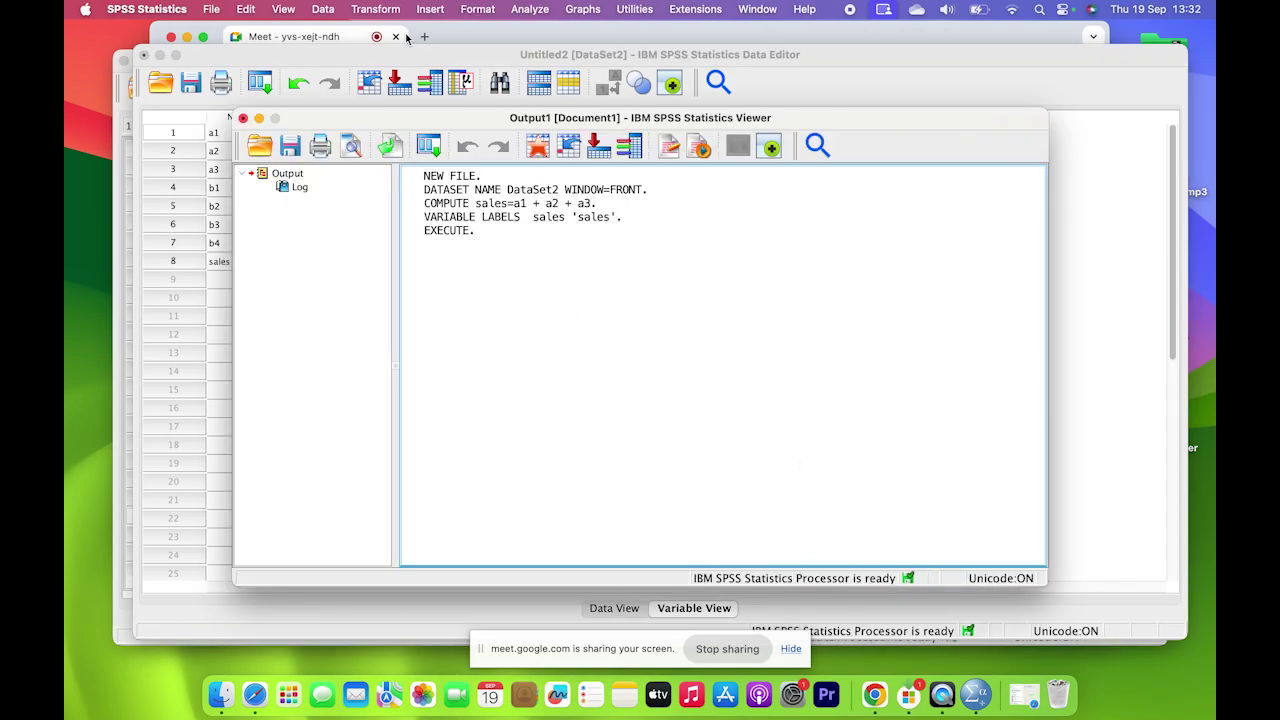
Open the Compute Variable transformation again and set both the target variable name and its label to consumers.
click(392, 9)
mouse_move(428, 10)
mouse_move(375, 9)
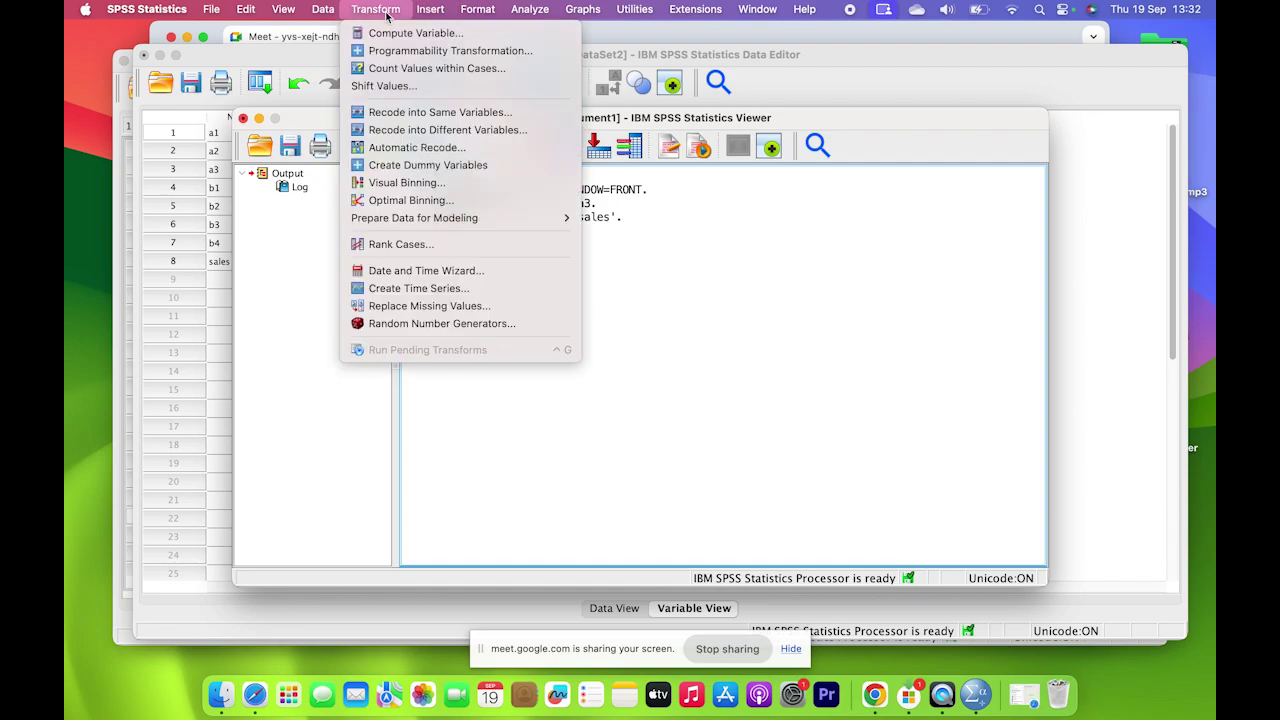
click(400, 34)
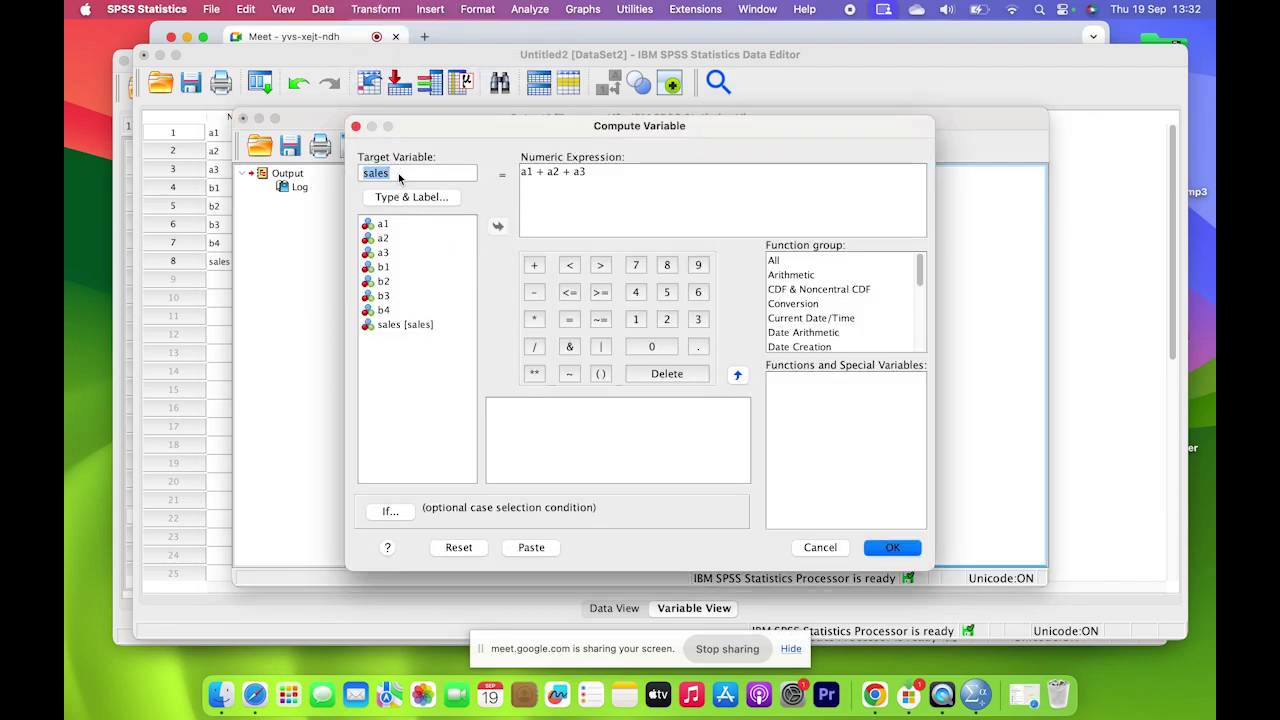
key(BackSpace)
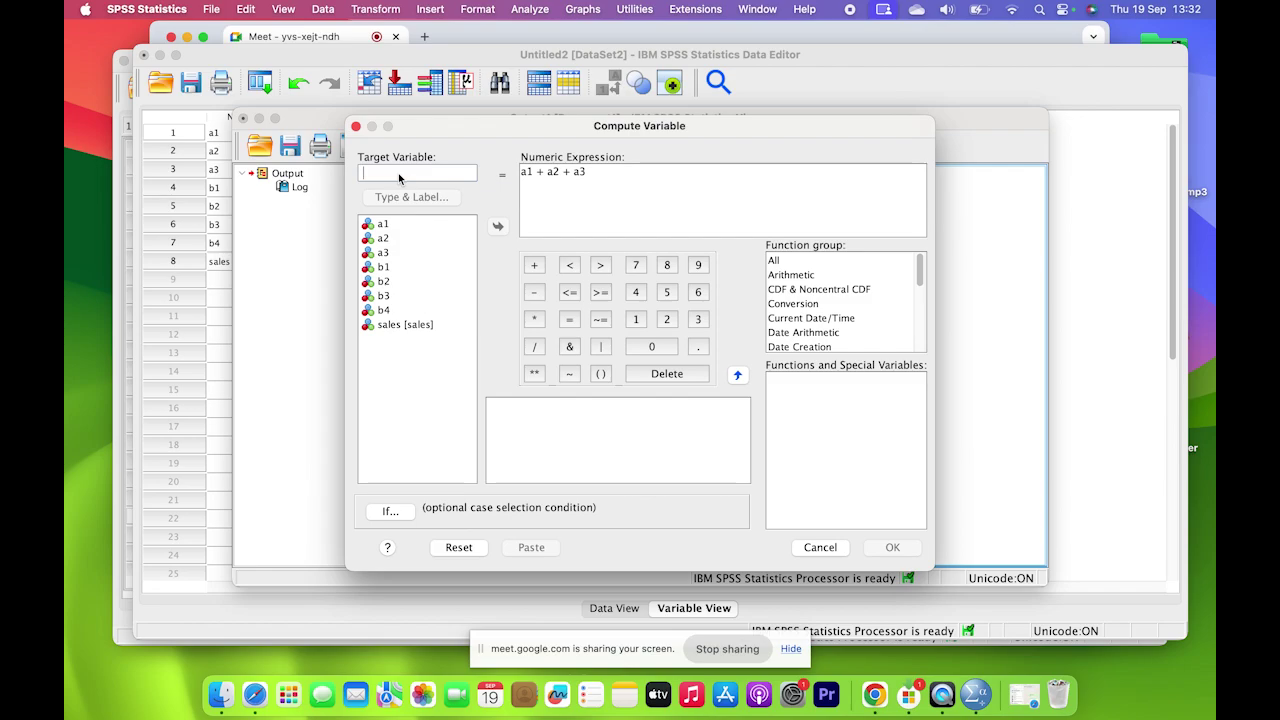
text(cons)
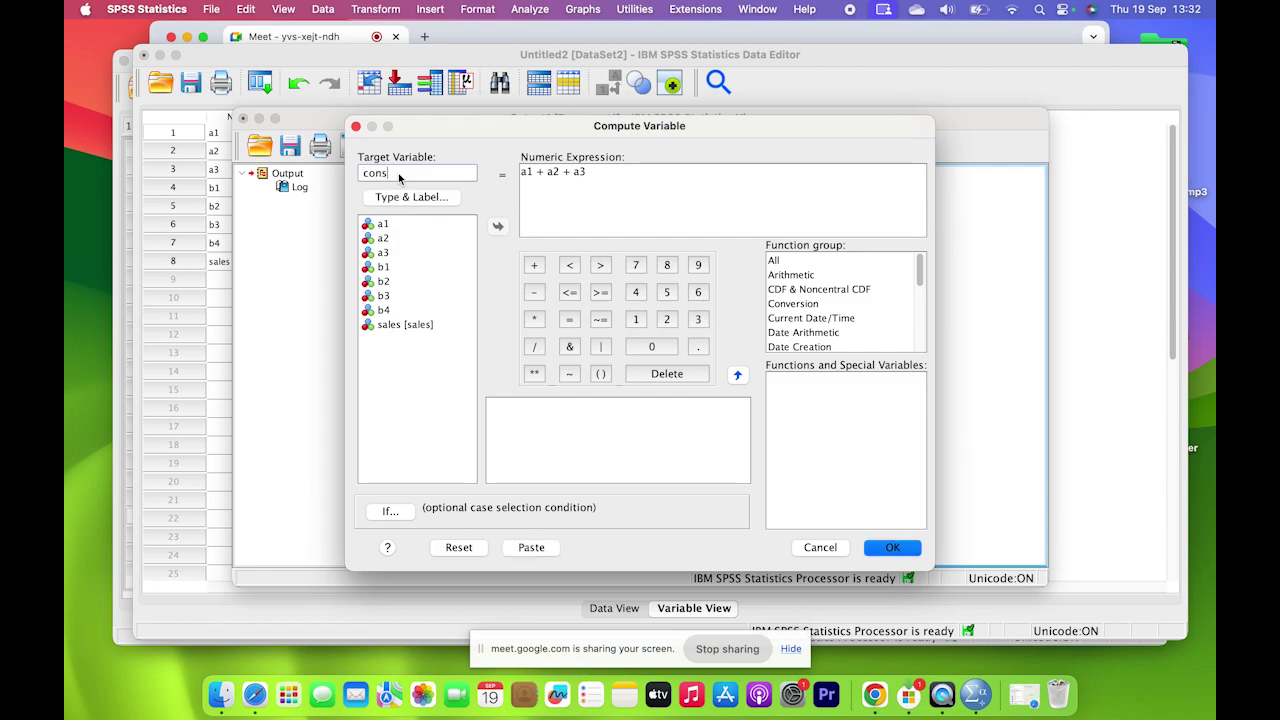
text(umers)
double_click(413, 175)
key(super+c)
click(424, 202)
drag(632, 296, 561, 300)
key(super+v)
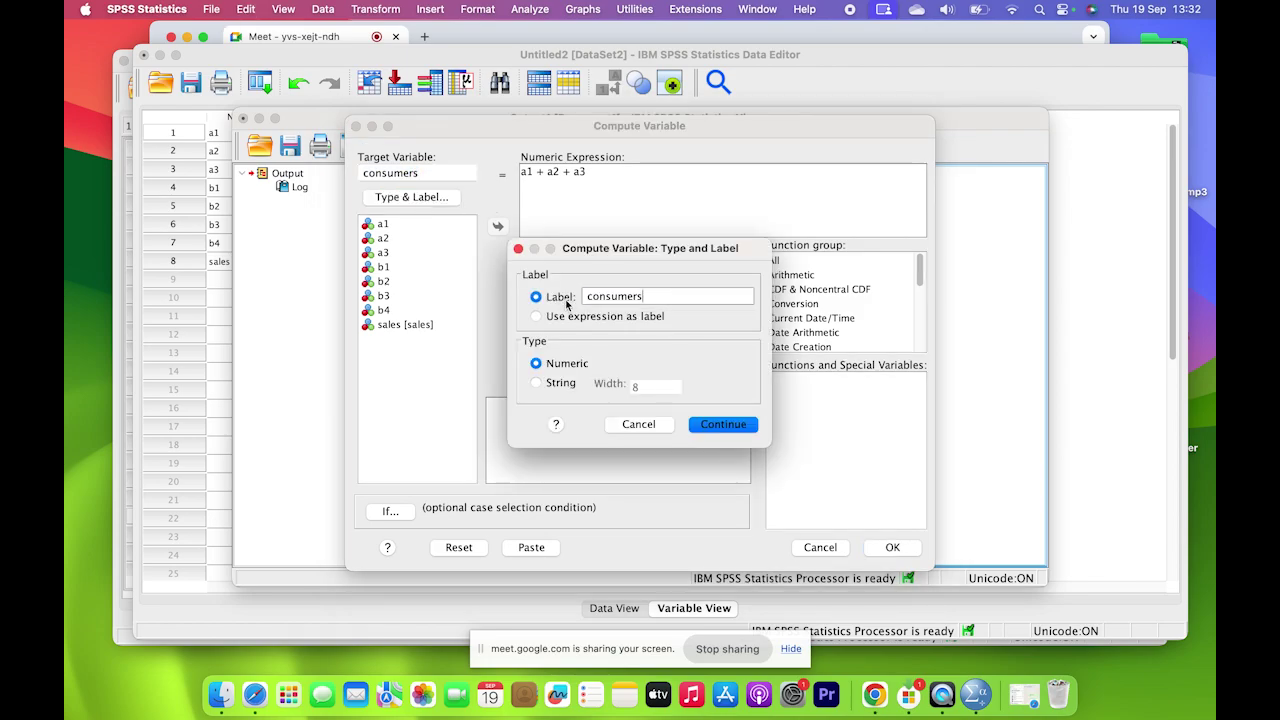
click(722, 424)
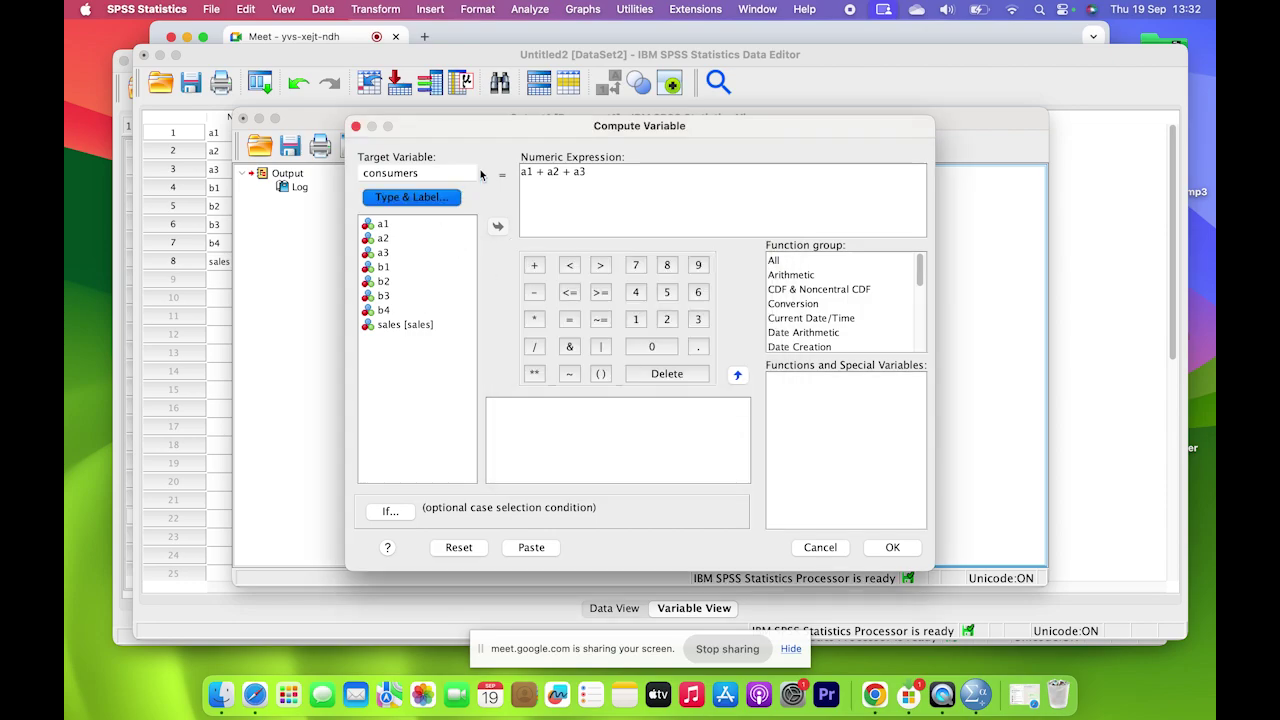
Replace the numeric expression with the sum of the four b variables, b1 + b2 + b3 + b4.
drag(591, 172, 511, 182)
key(BackSpace)
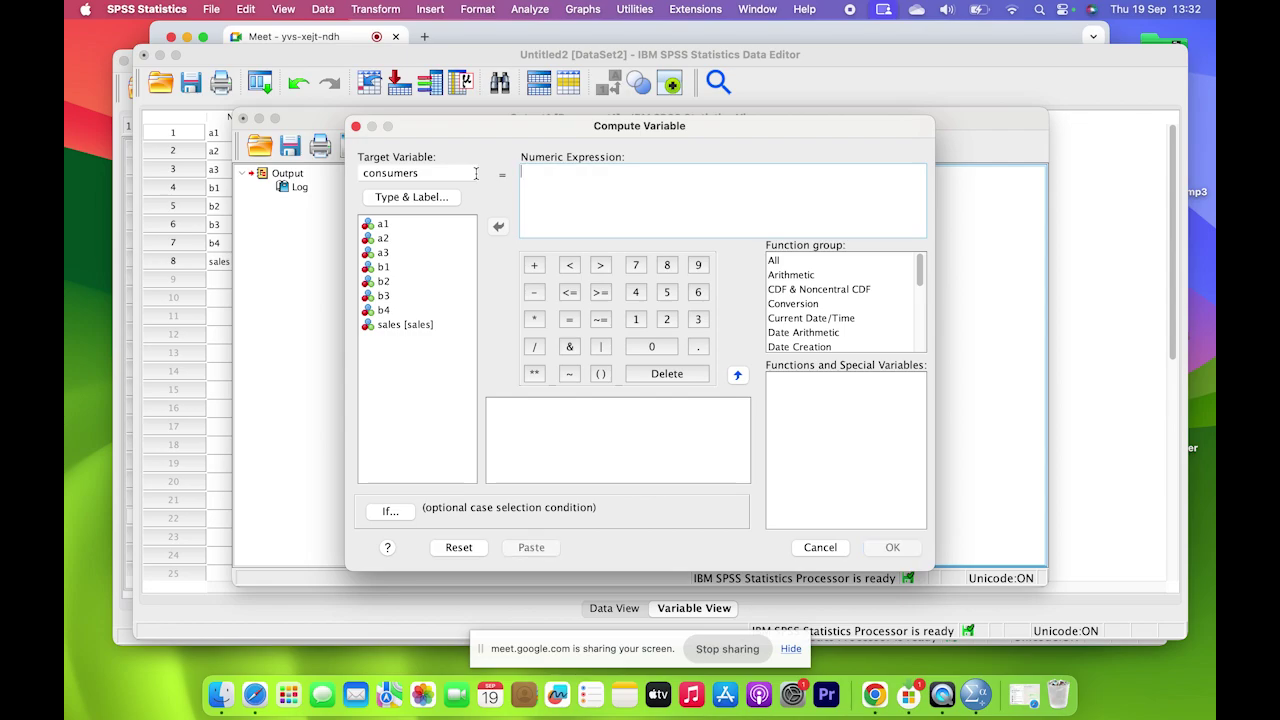
double_click(383, 267)
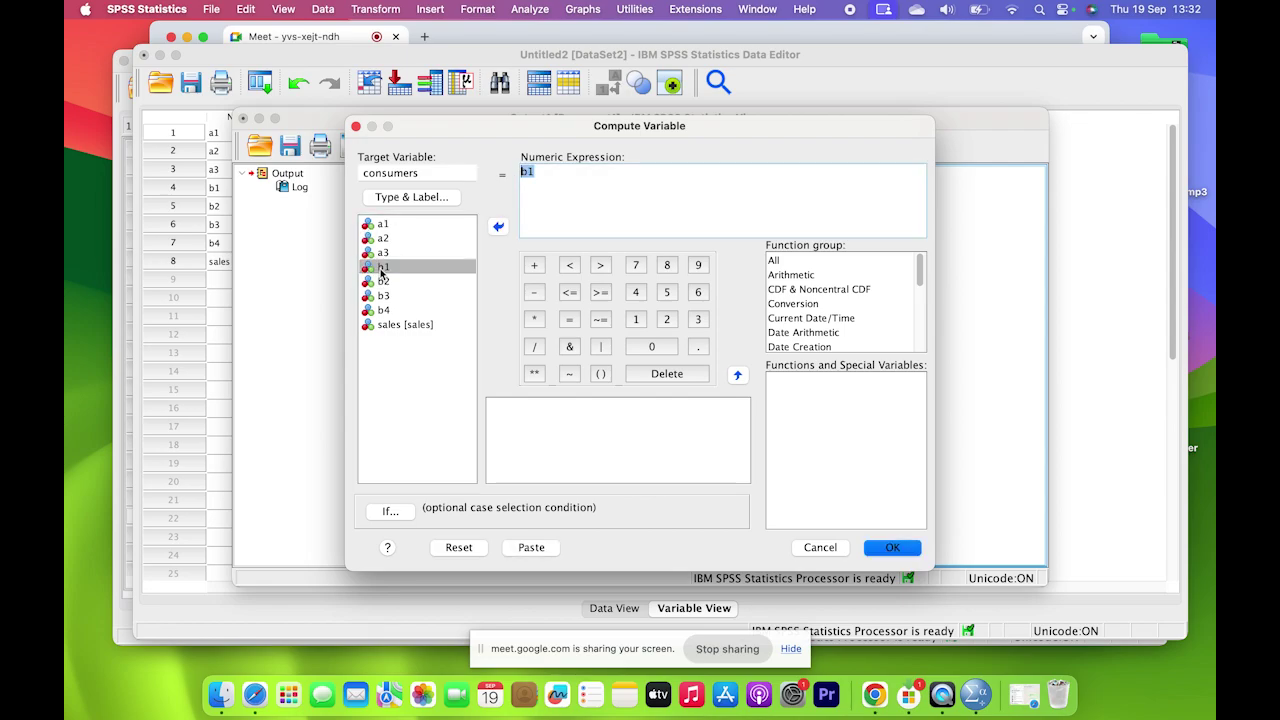
click(551, 172)
click(534, 266)
double_click(394, 283)
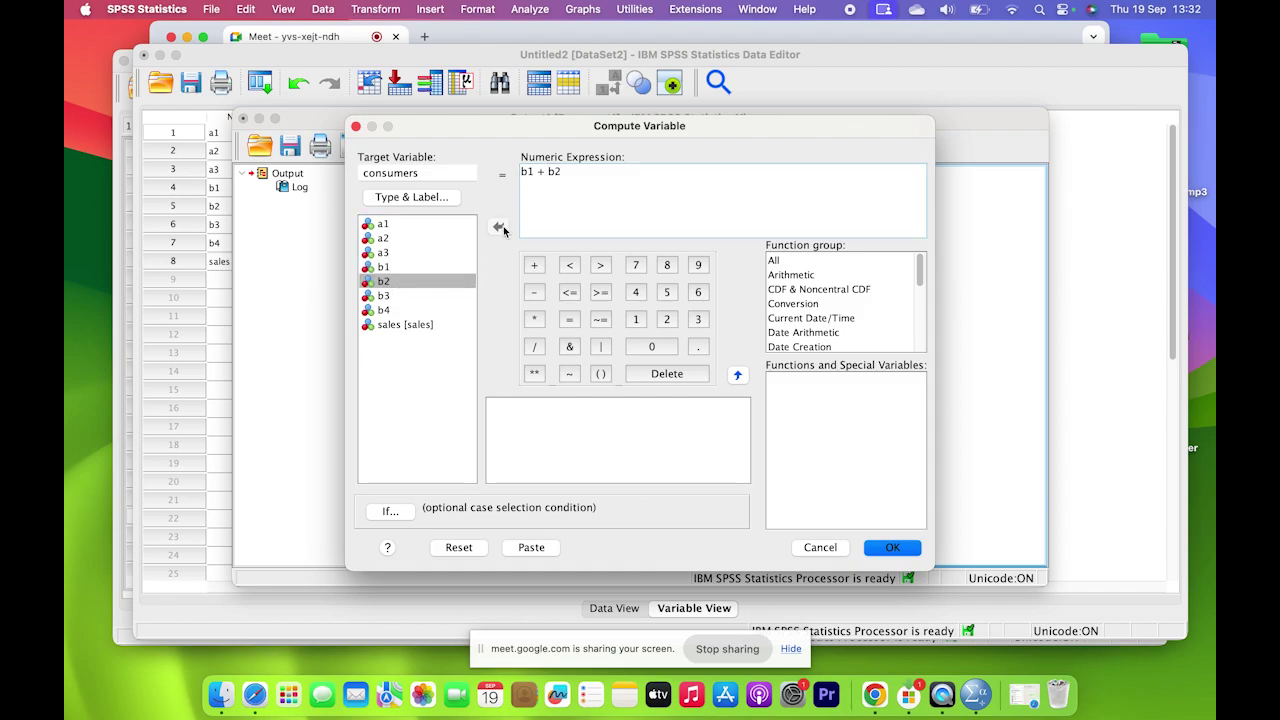
click(536, 266)
double_click(395, 297)
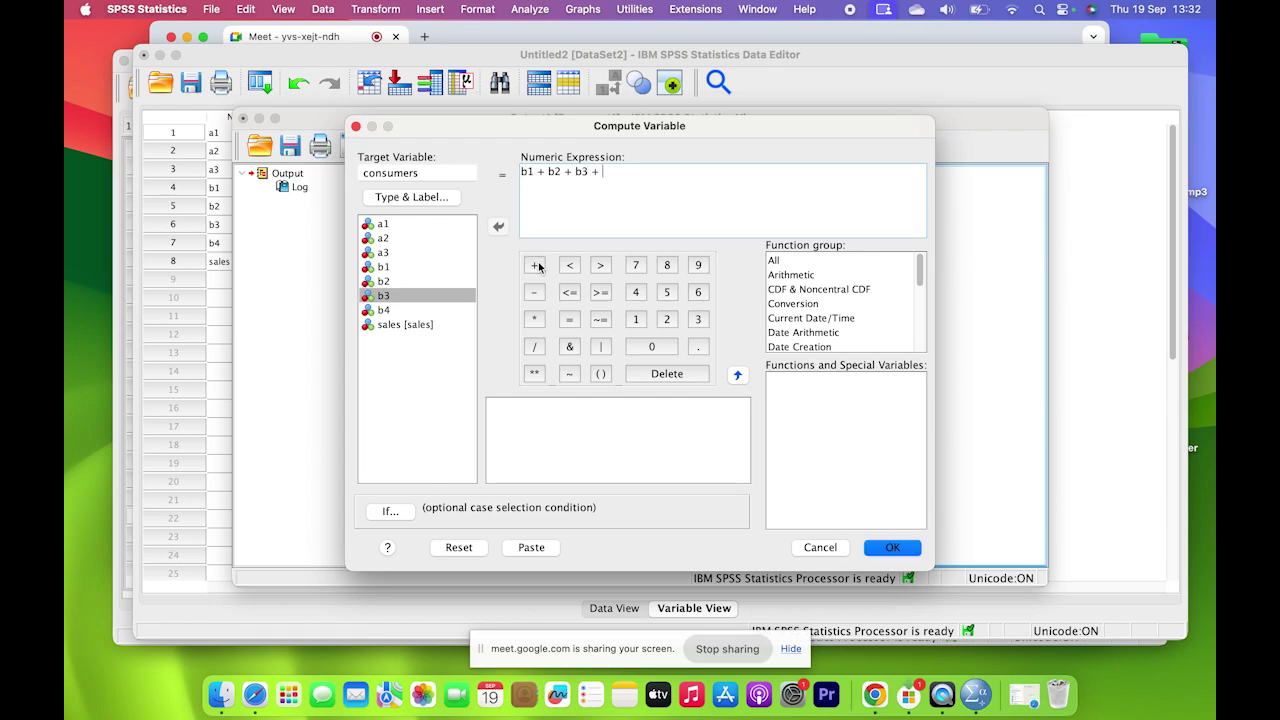
double_click(386, 311)
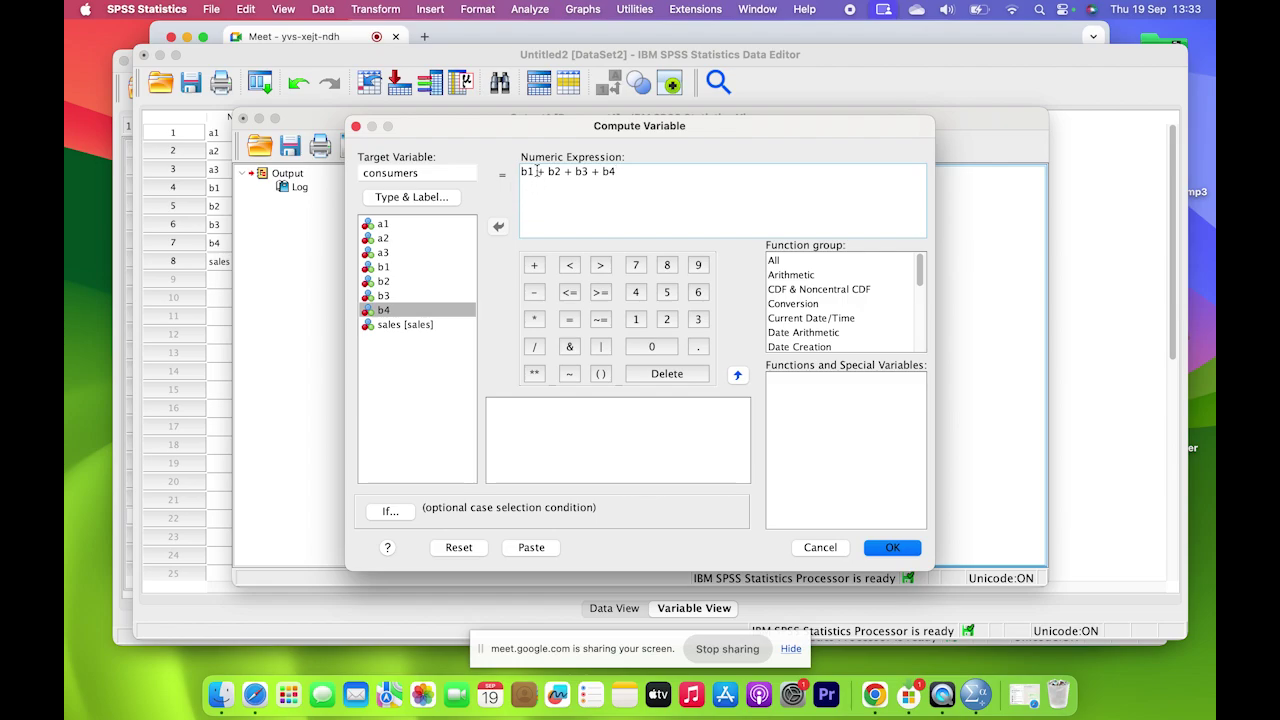
key(BackSpace)
Change the target variable's name and label to performance and run the computation.
drag(429, 173, 367, 168)
text(performance)
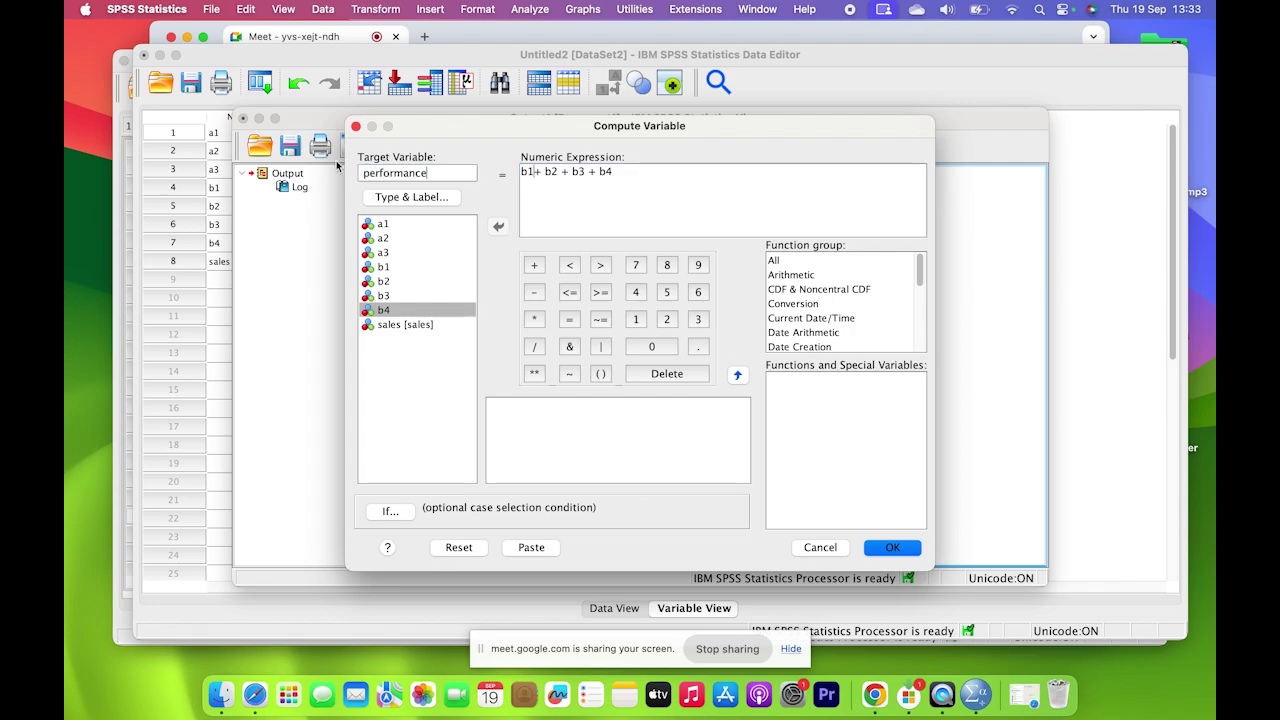
click(412, 197)
click(630, 293)
text(performance)
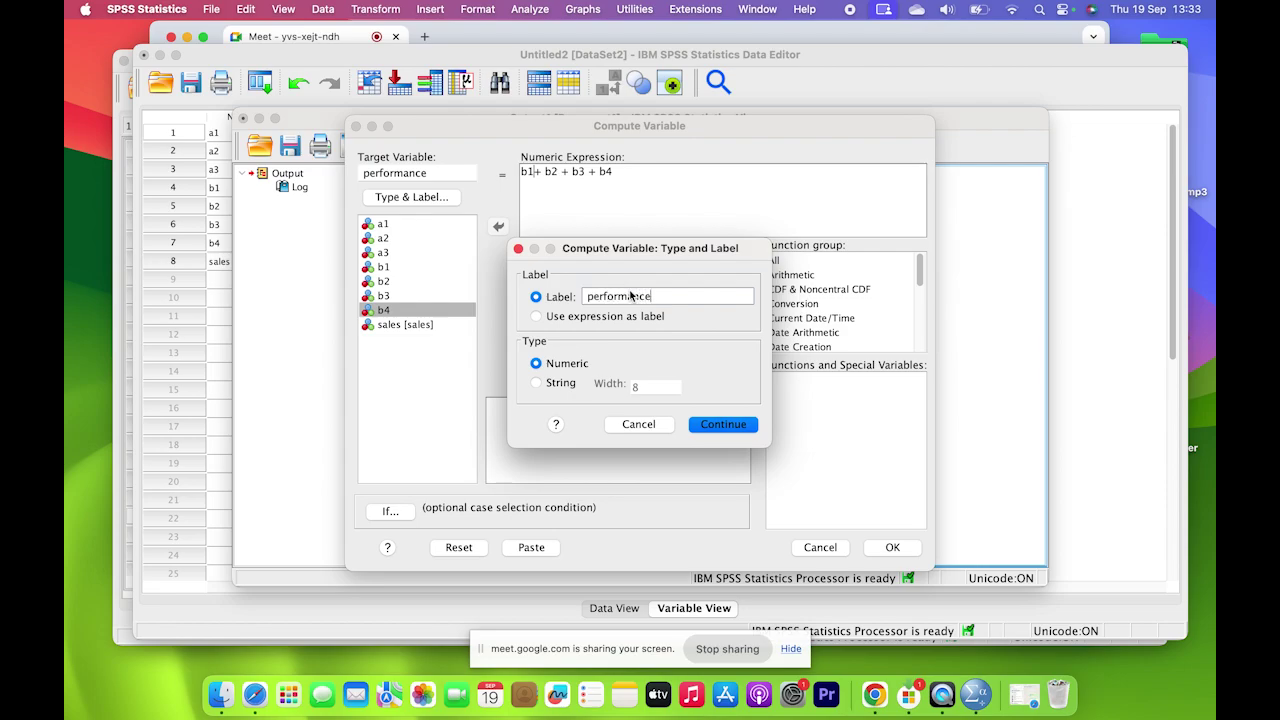
click(726, 424)
click(888, 547)
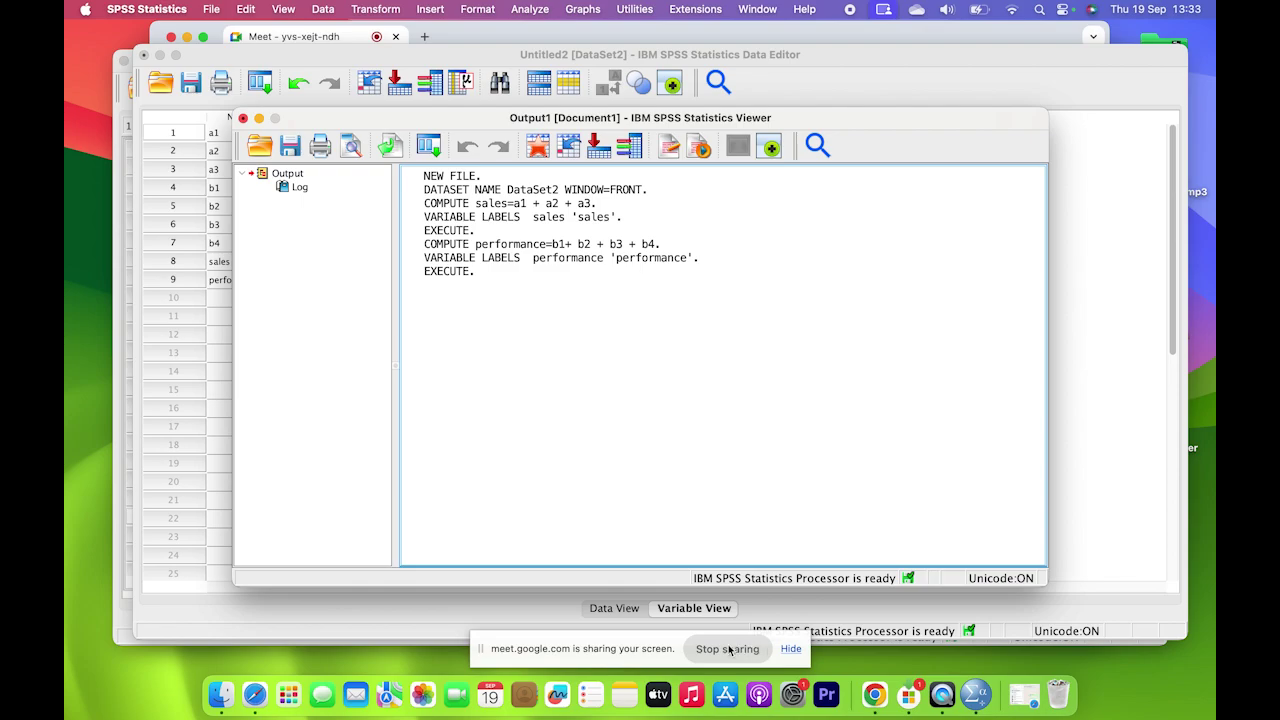
Switch to the Google Meet call, stop the screen share, and present the entire screen again.
click(875, 697)
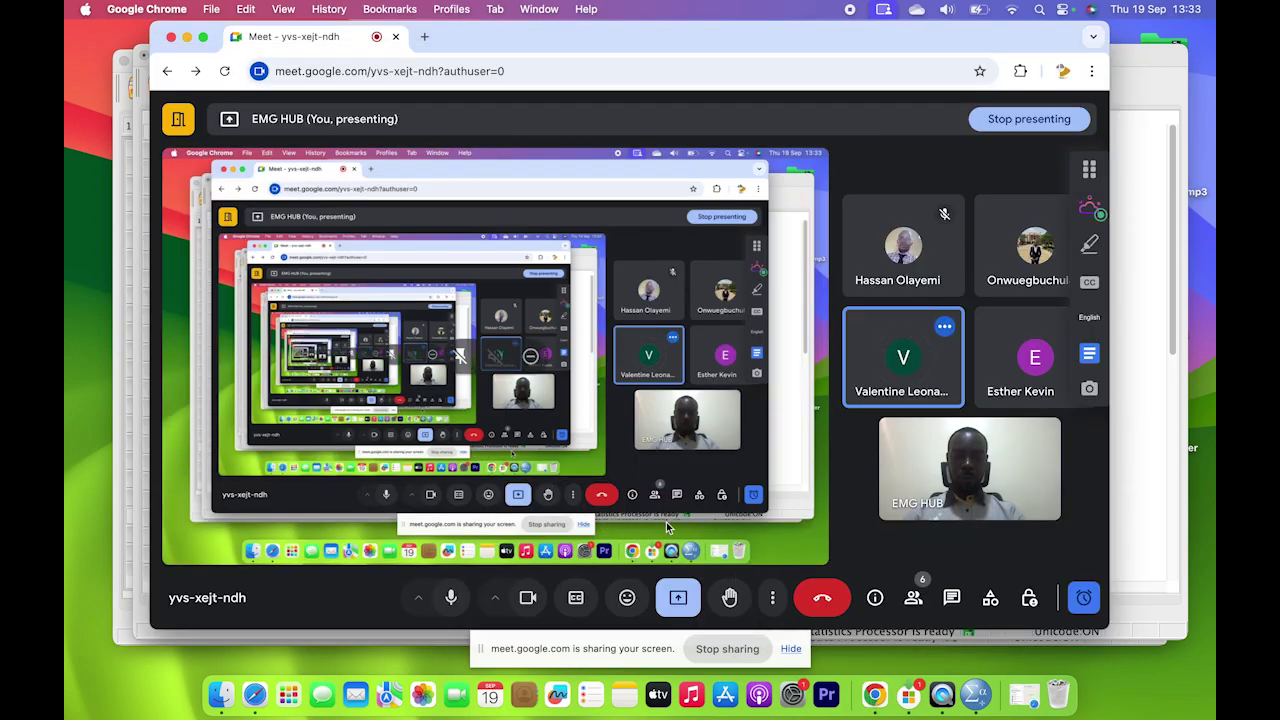
click(727, 649)
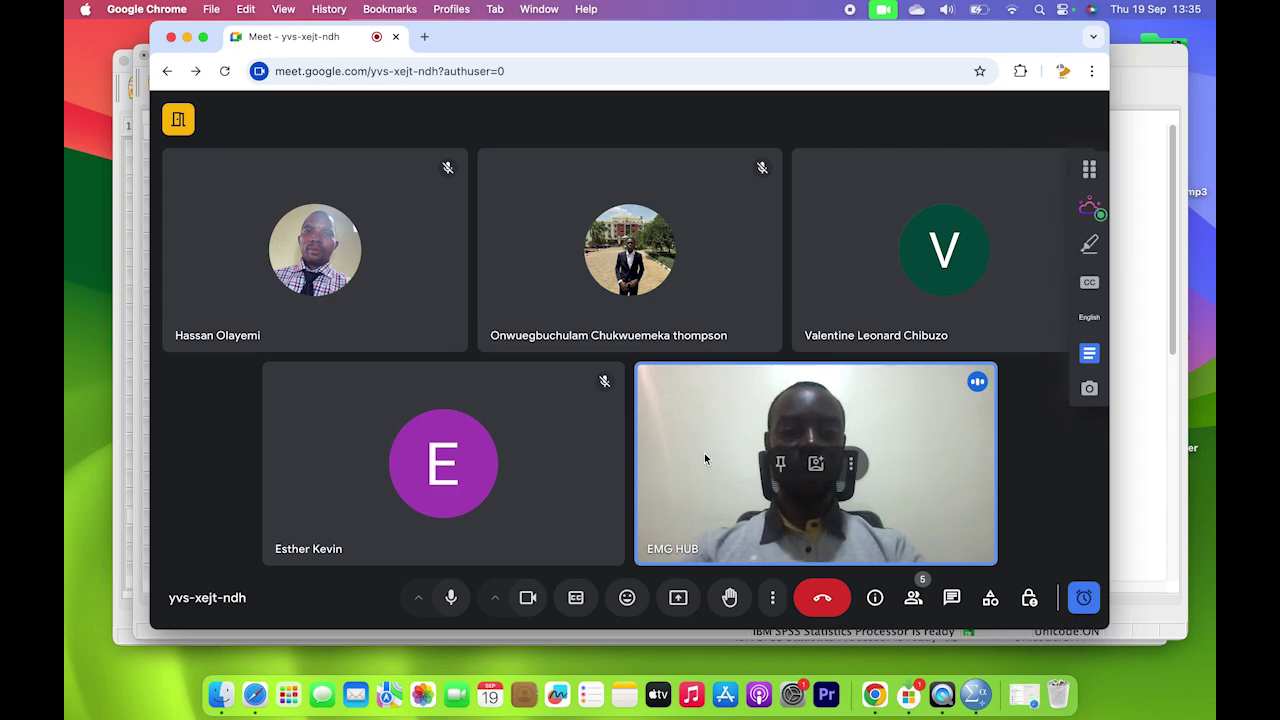
click(679, 598)
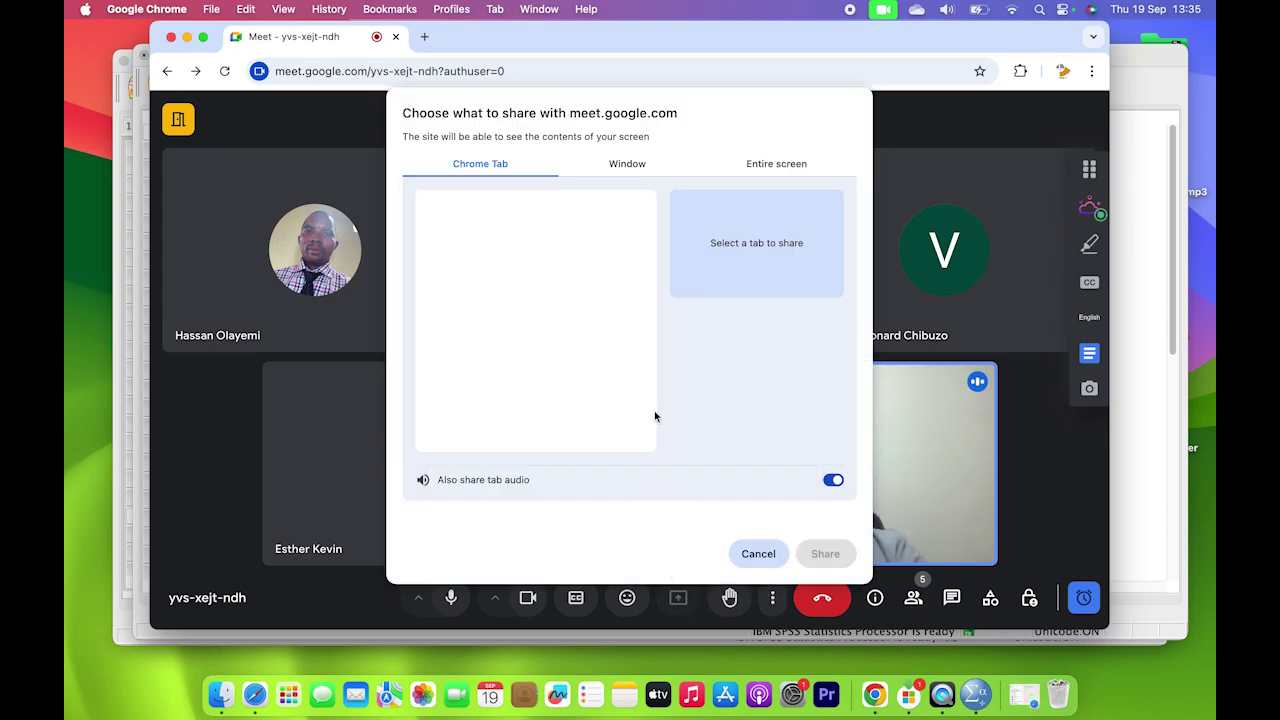
click(756, 170)
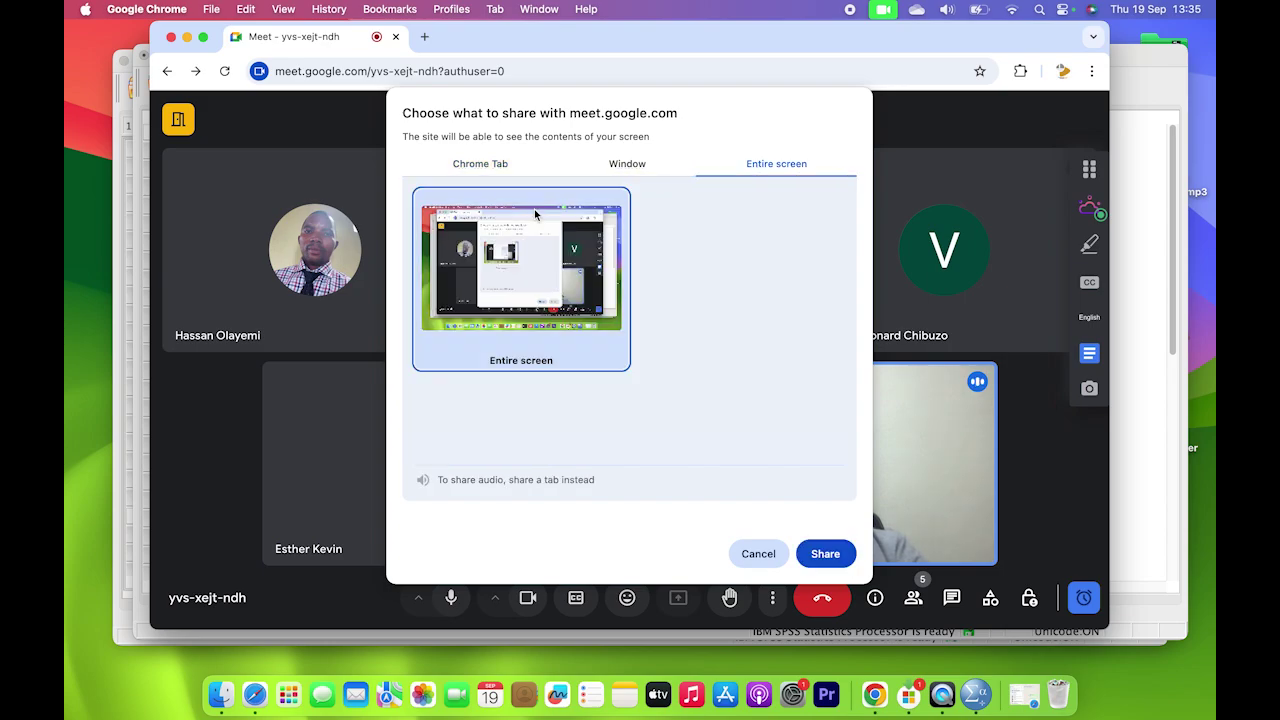
click(825, 554)
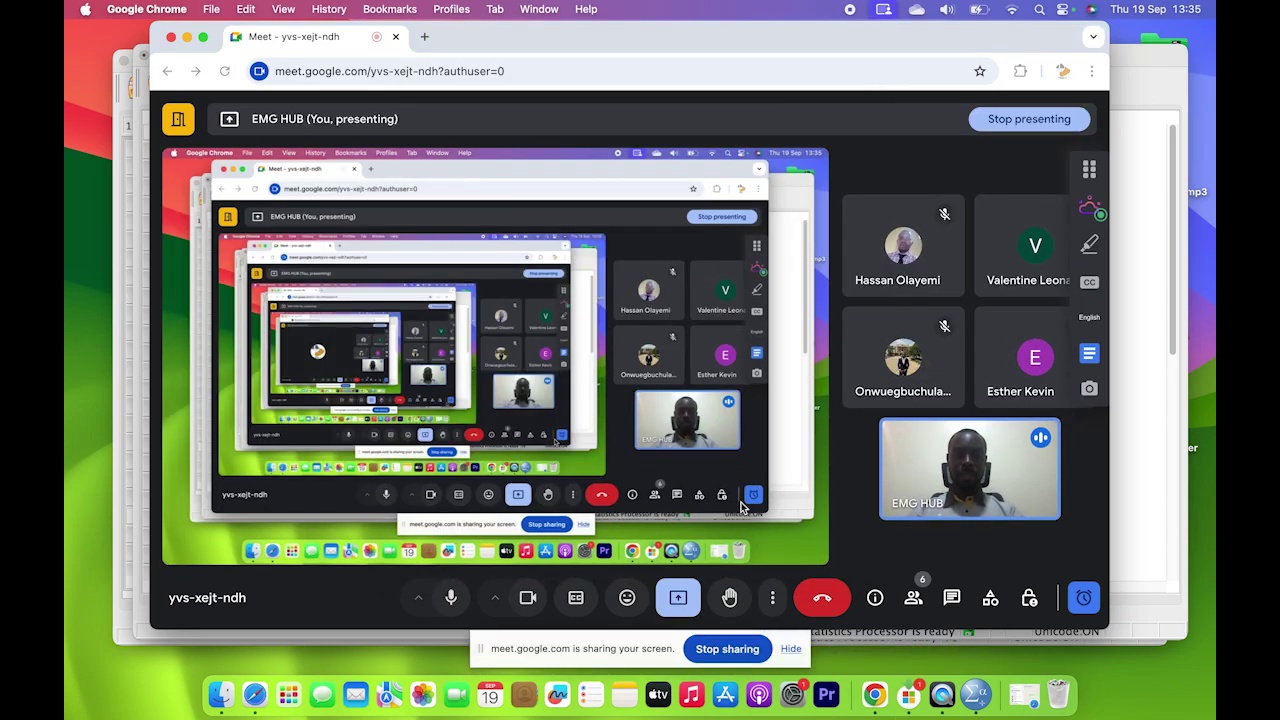
Switch back to the SPSS Data Editor and examine the sales and performance variables in their definitions and in the data.
click(141, 595)
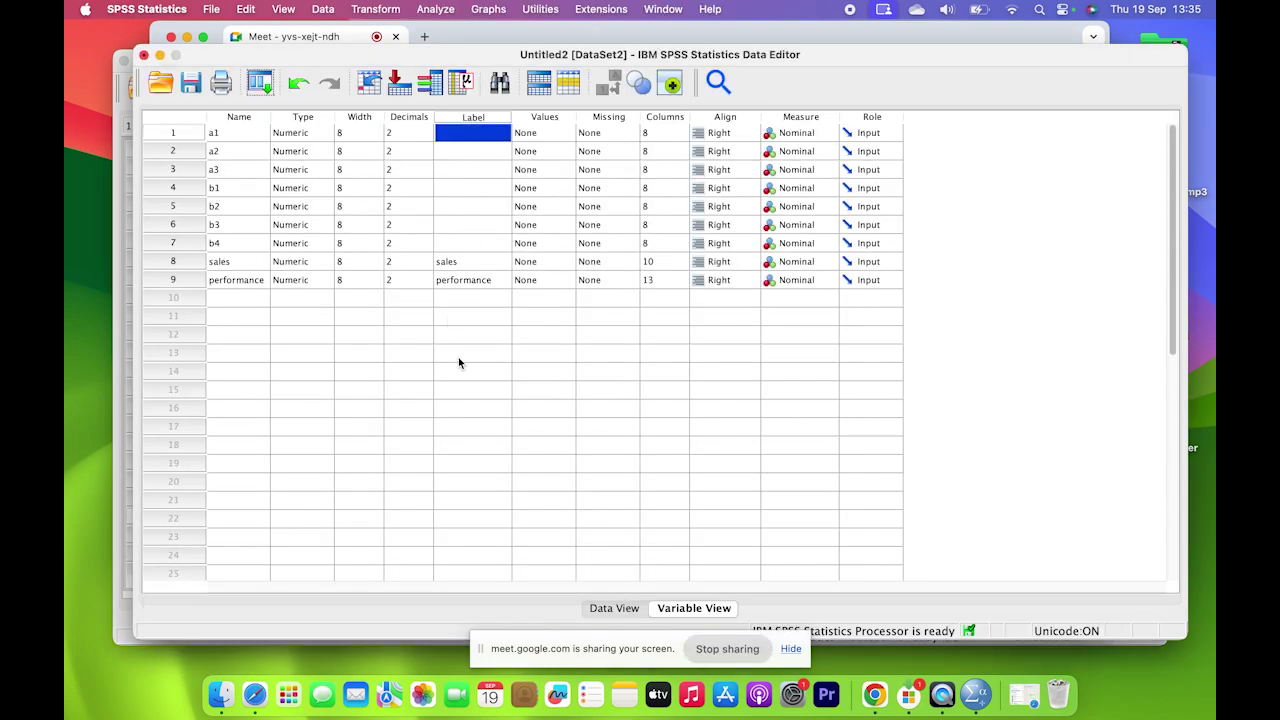
click(194, 265)
click(180, 282)
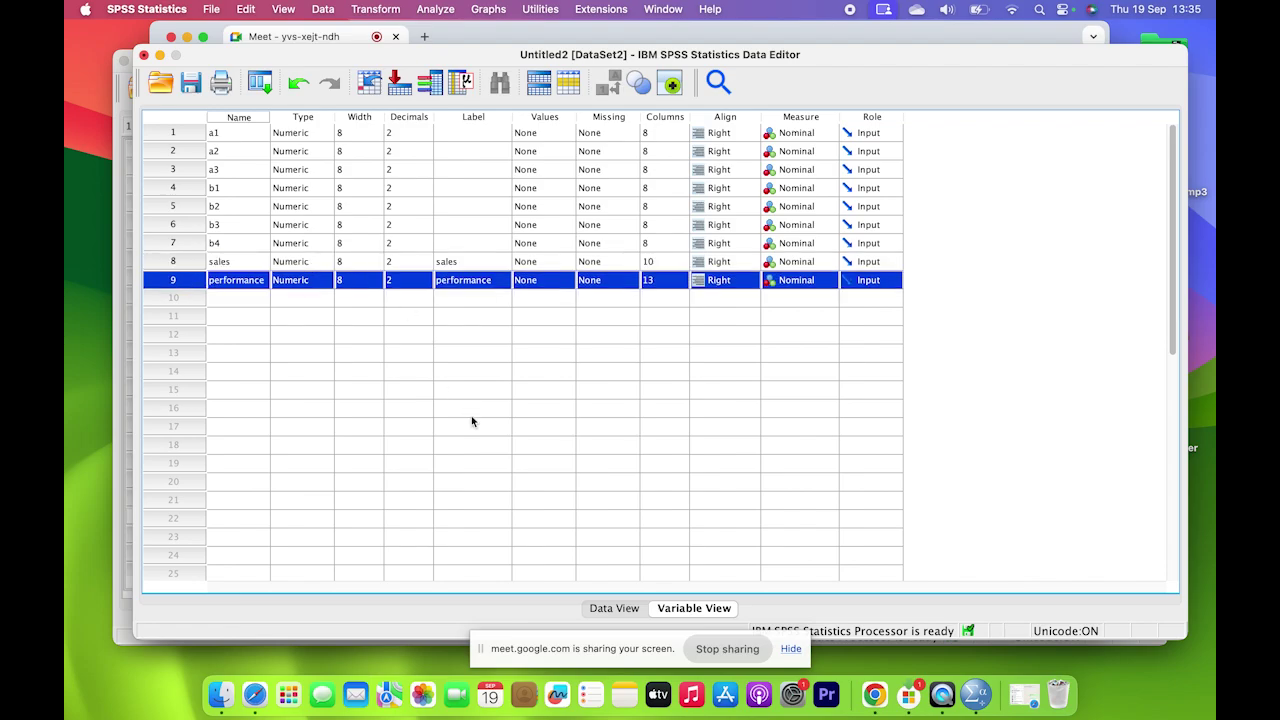
click(614, 608)
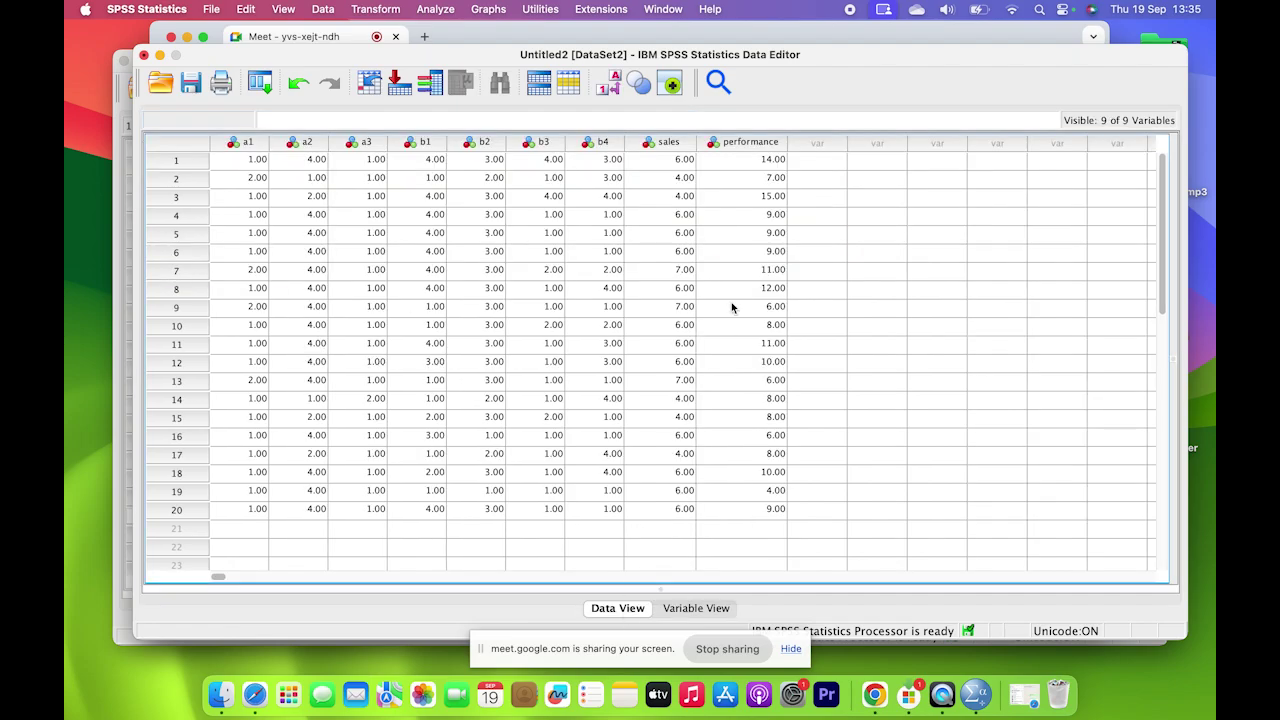
click(668, 143)
click(748, 140)
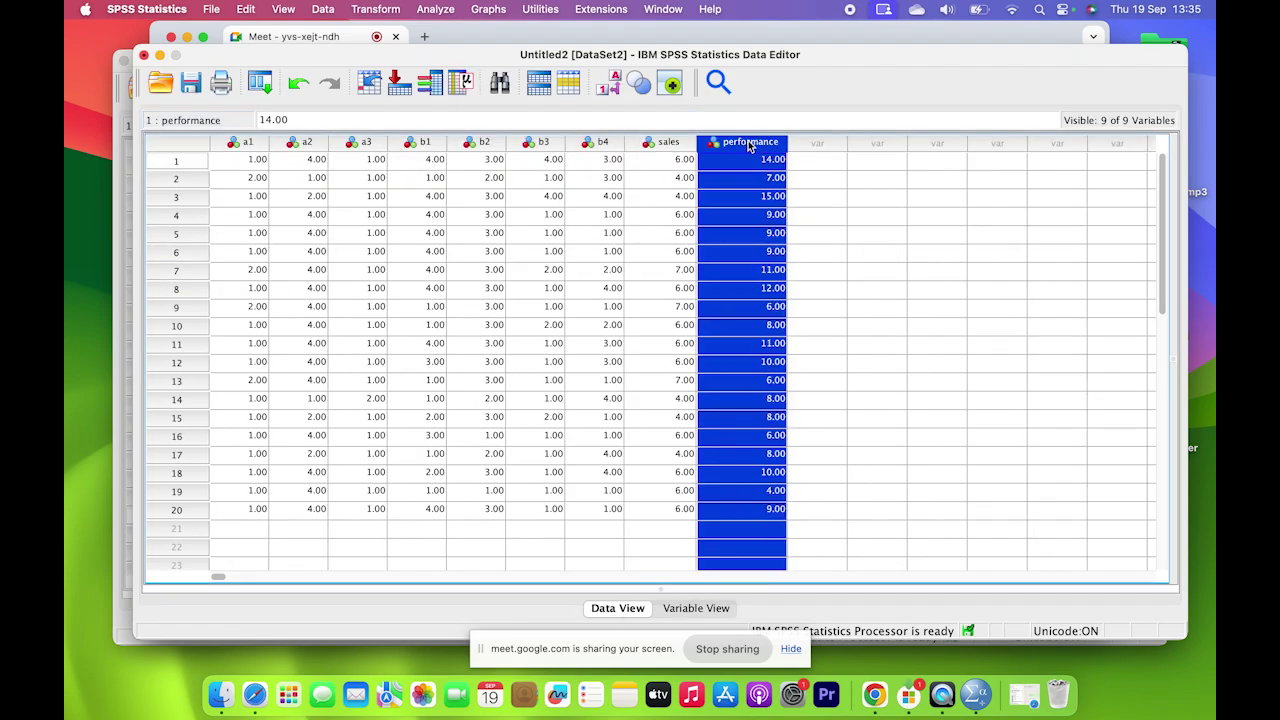
click(674, 144)
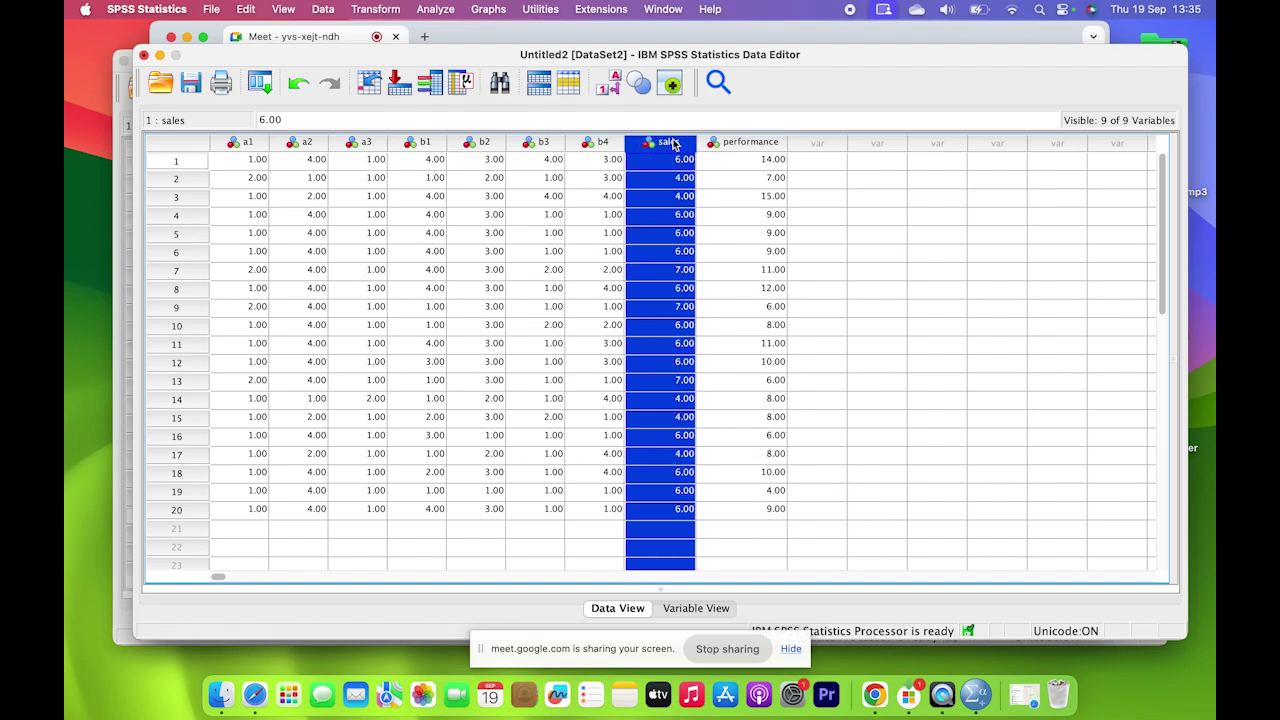
click(746, 145)
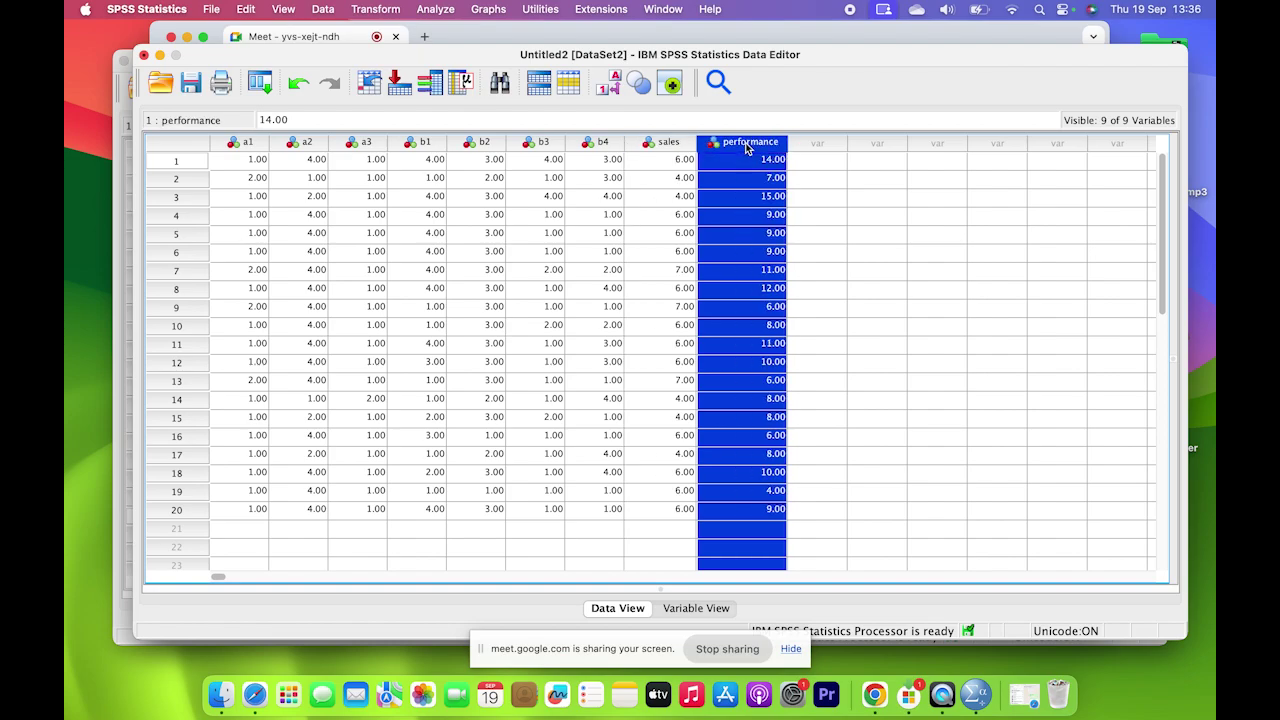
Run a bivariate Pearson correlation with a two-tailed significance test on the variables sales and performance.
click(436, 9)
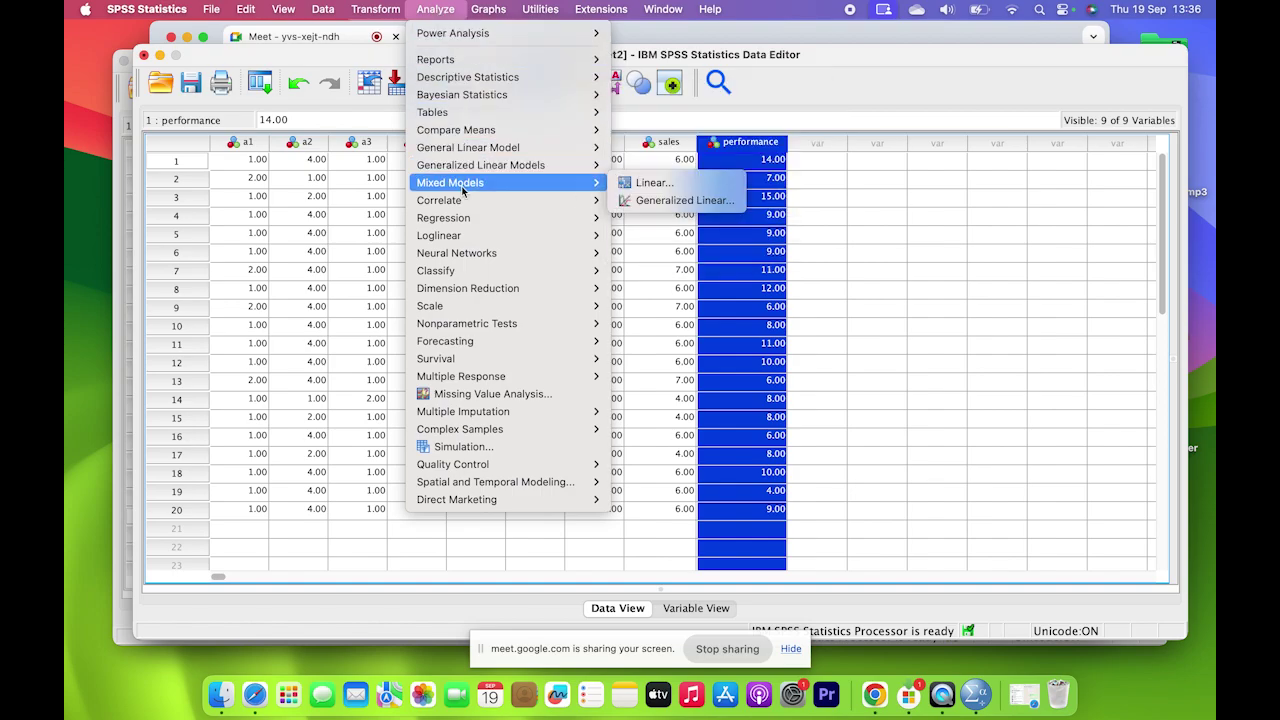
mouse_move(475, 203)
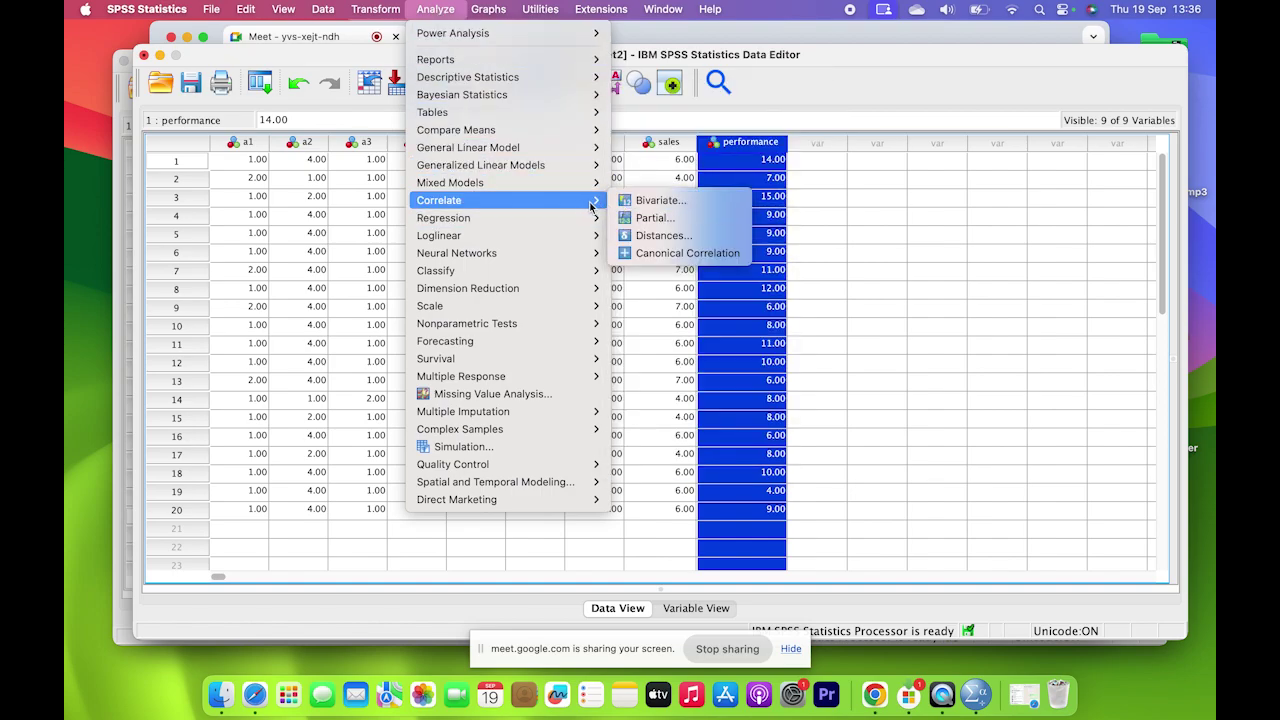
click(660, 201)
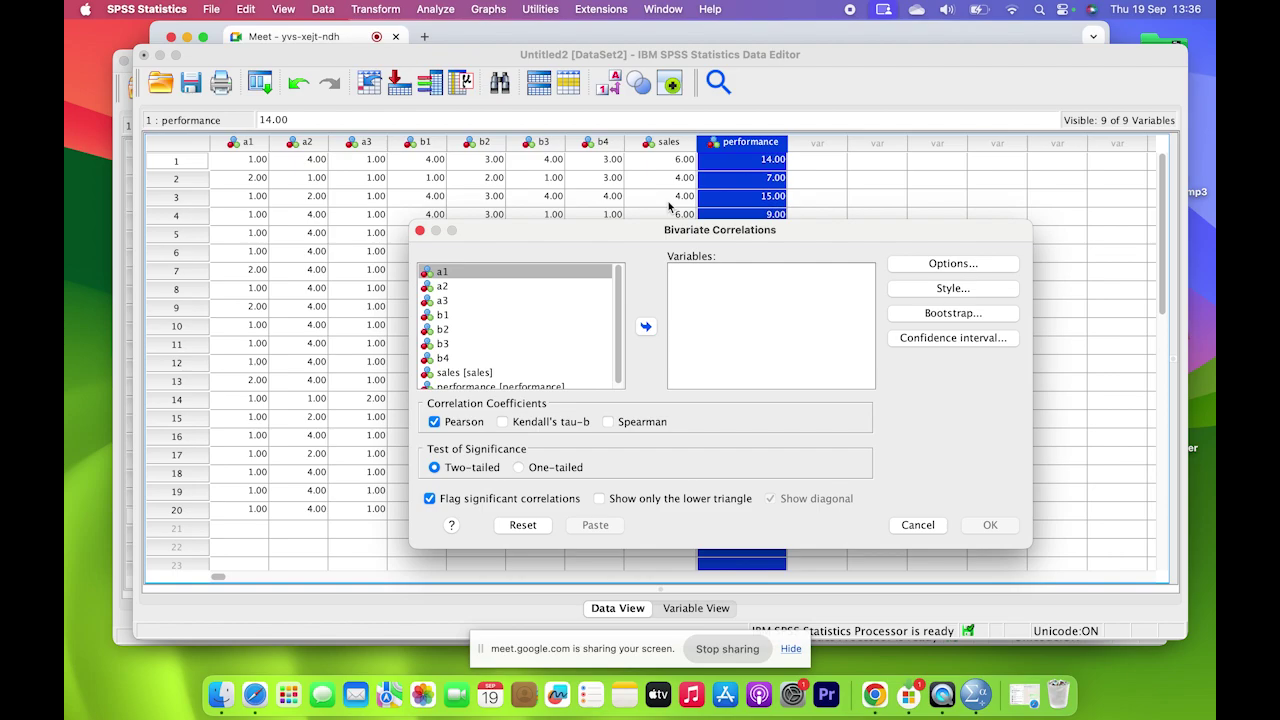
scroll(543, 316, down, 1)
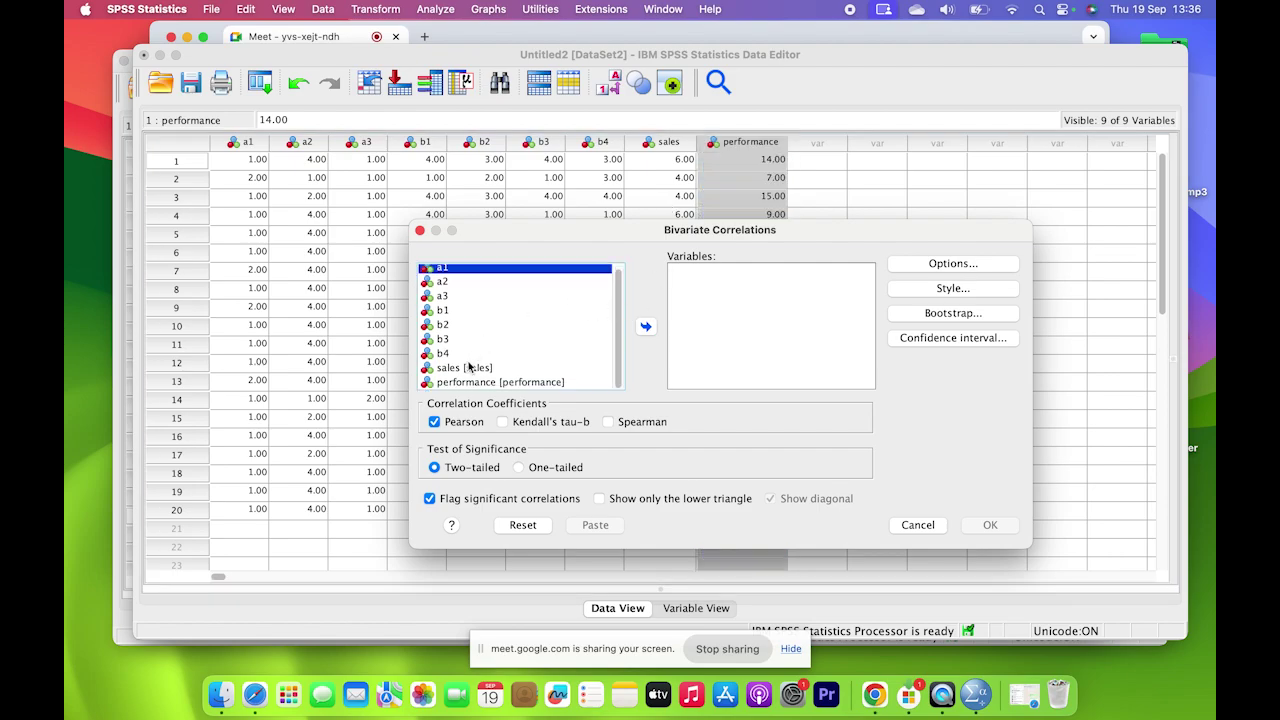
click(436, 282)
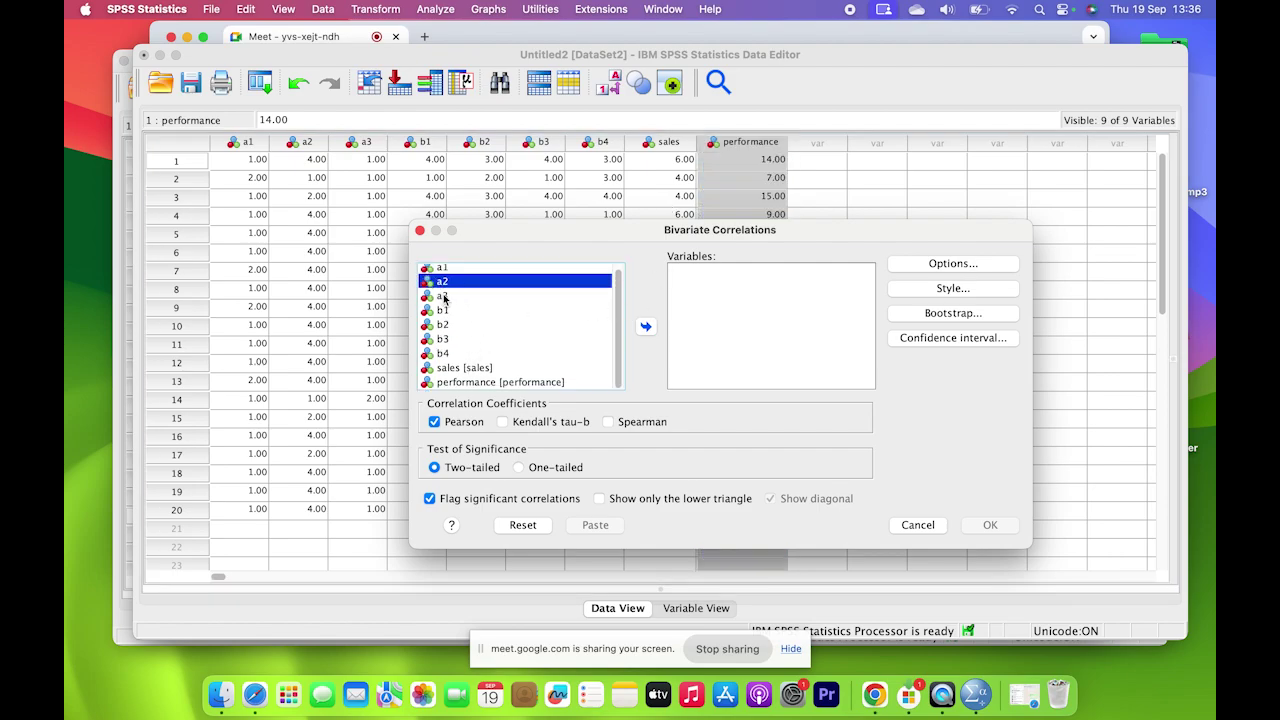
click(474, 326)
key(Down)
key(Down)
key(Down)
key(Down)
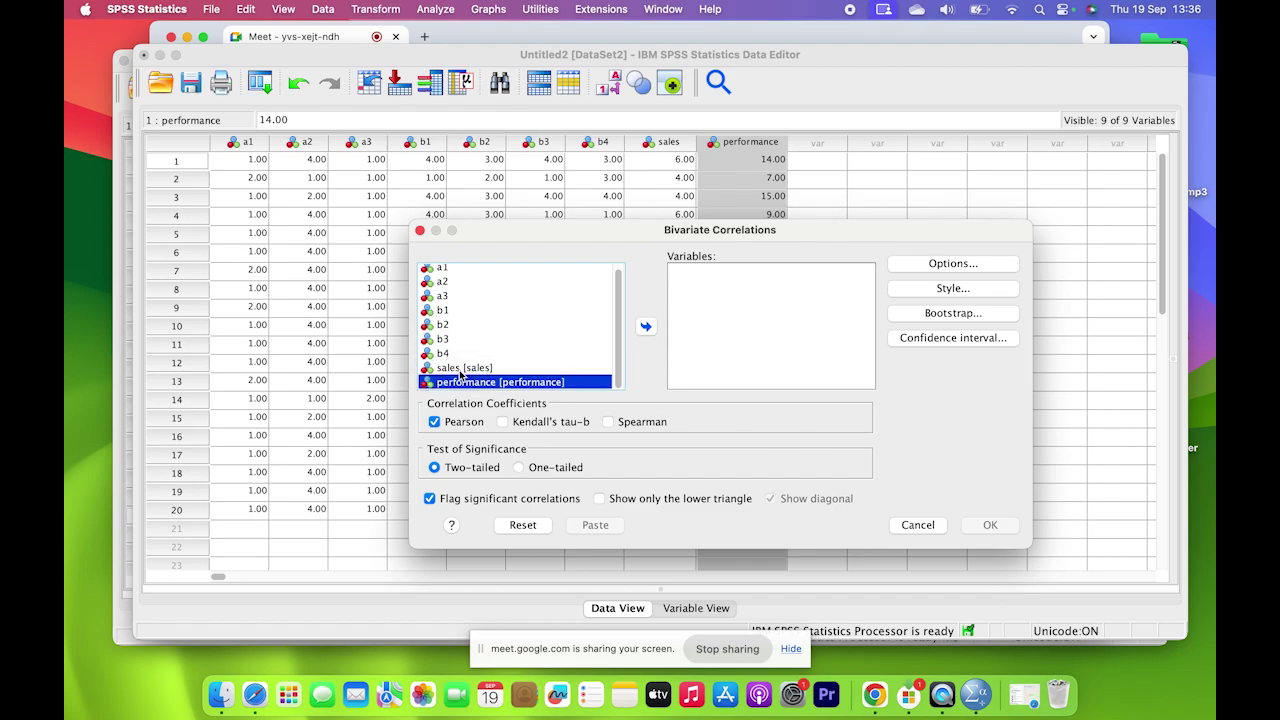
click(460, 369)
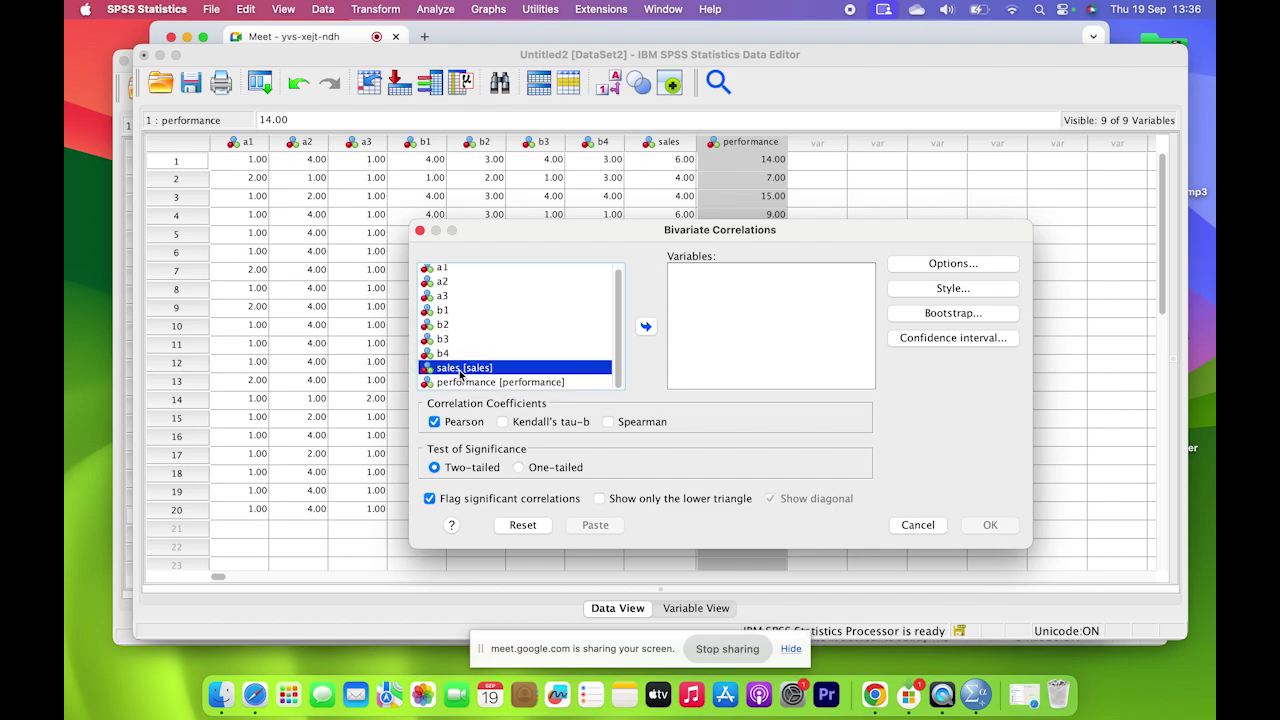
key(shift+Down)
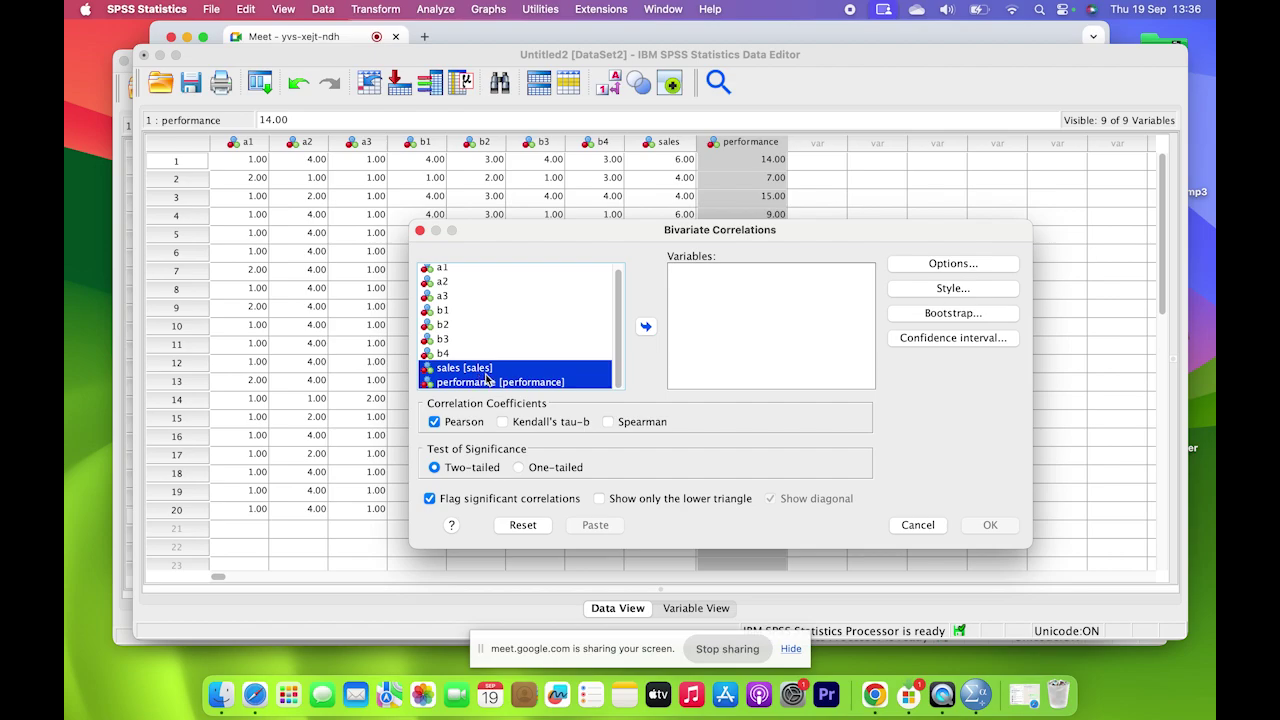
click(647, 327)
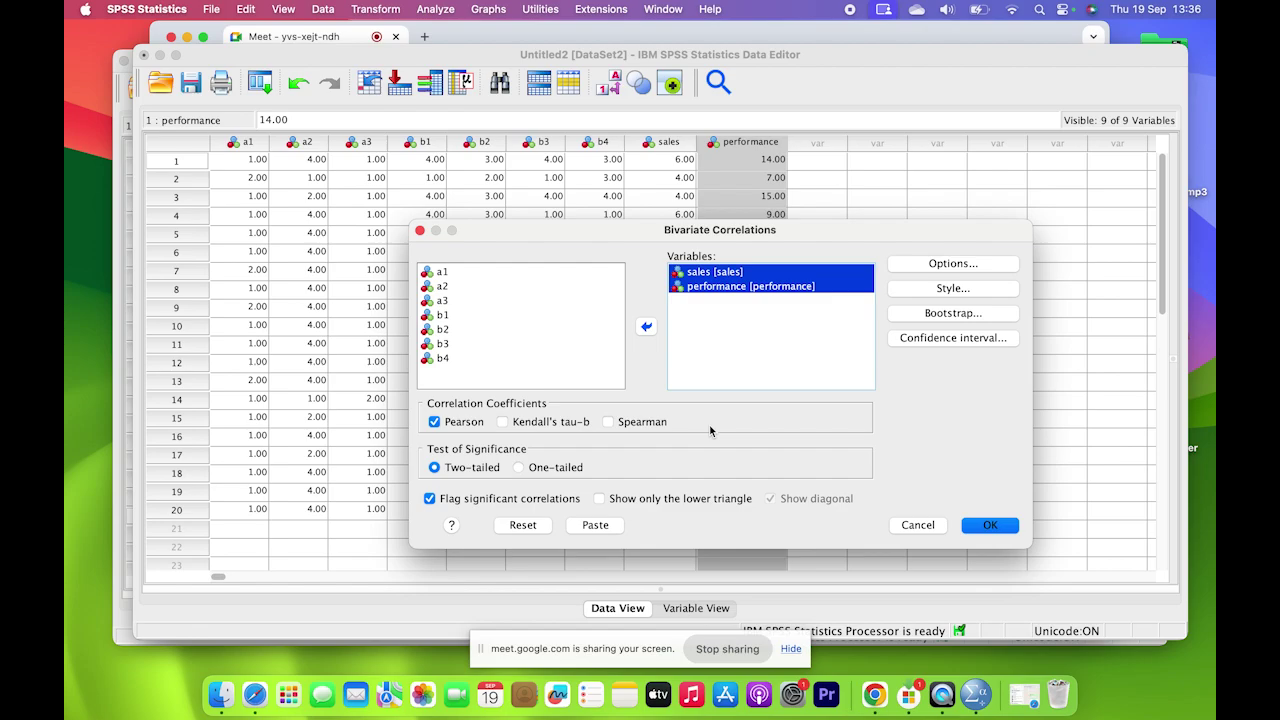
click(977, 530)
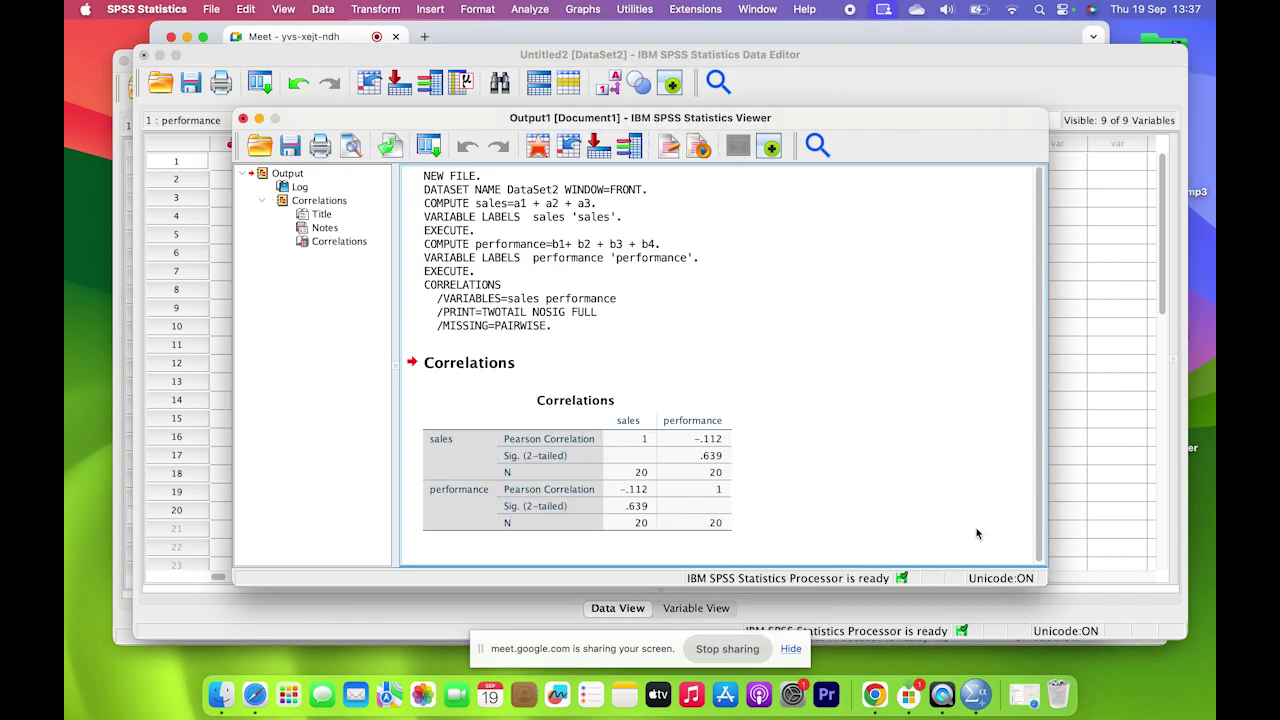
Select the Correlations table in the output, and switch to the Google Meet call to check the self-view tile's options.
scroll(896, 504, down, 1)
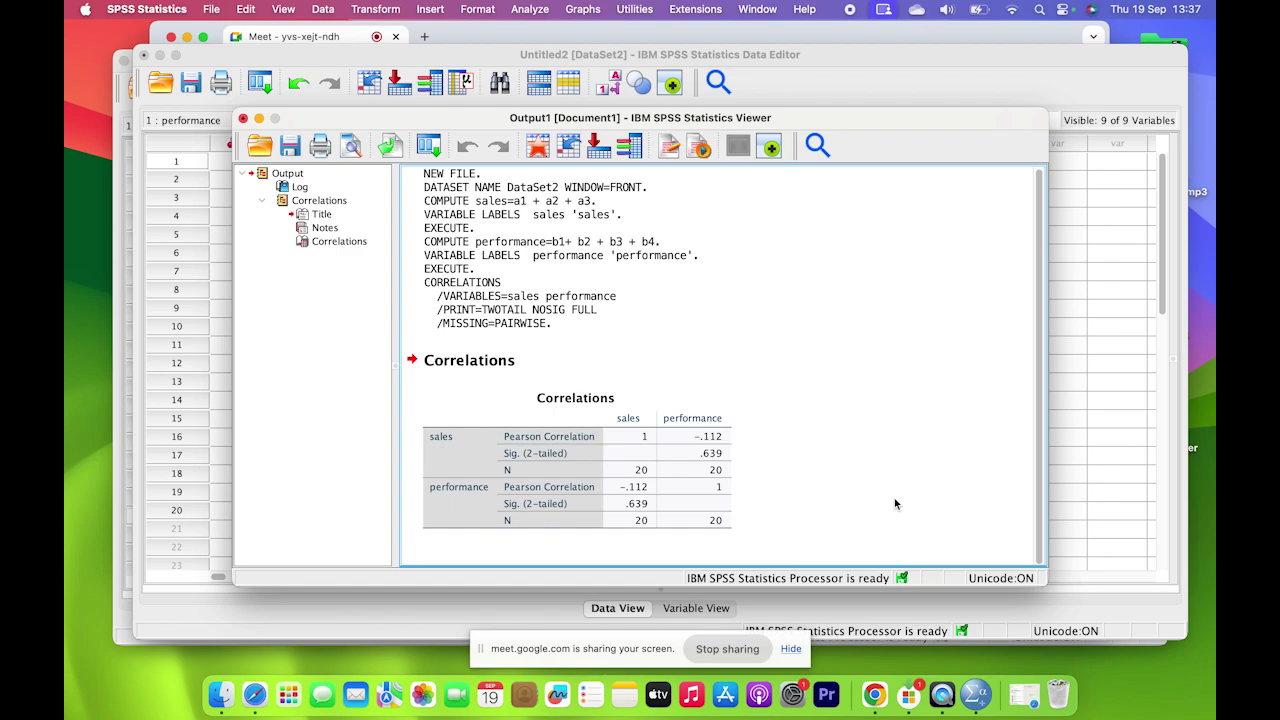
click(600, 455)
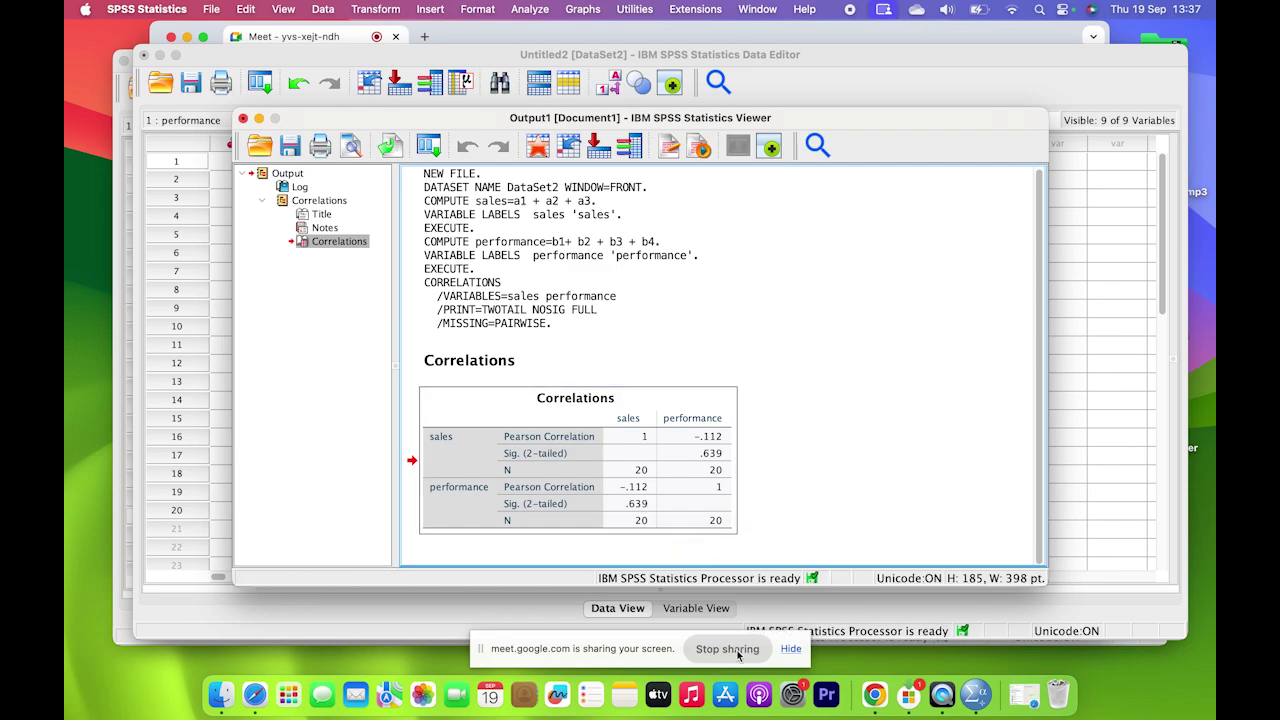
click(875, 693)
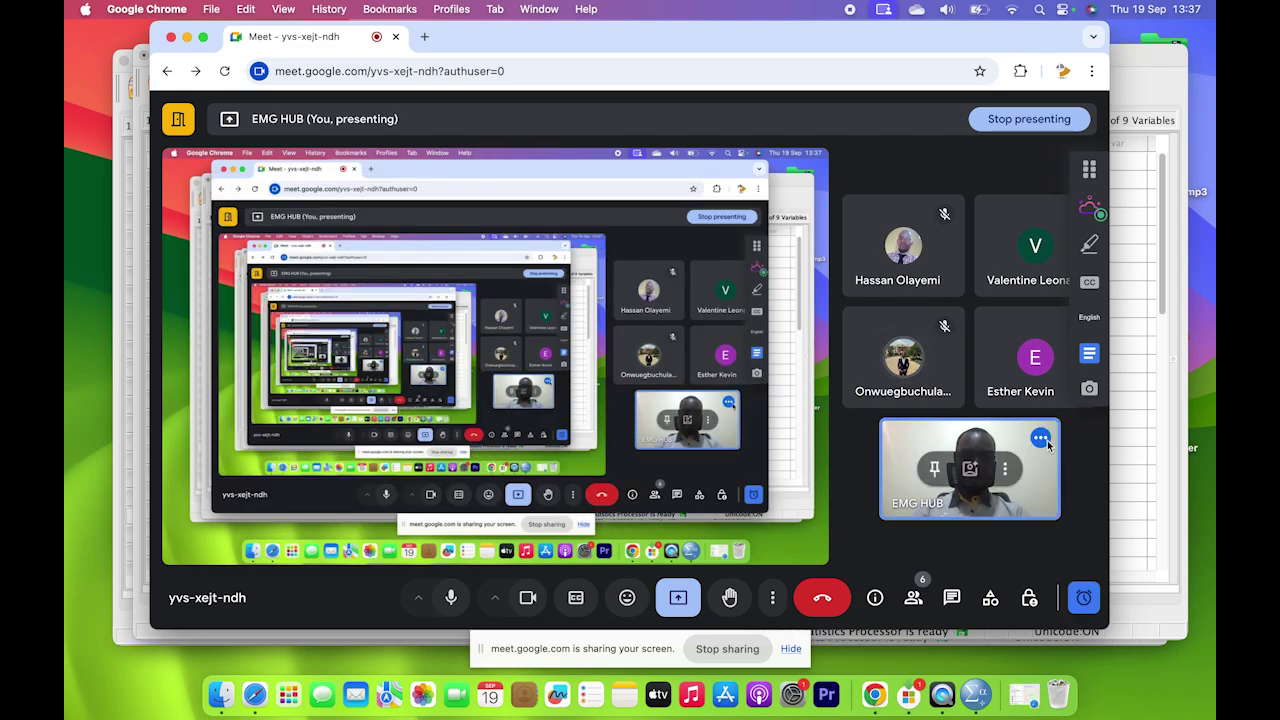
click(1005, 470)
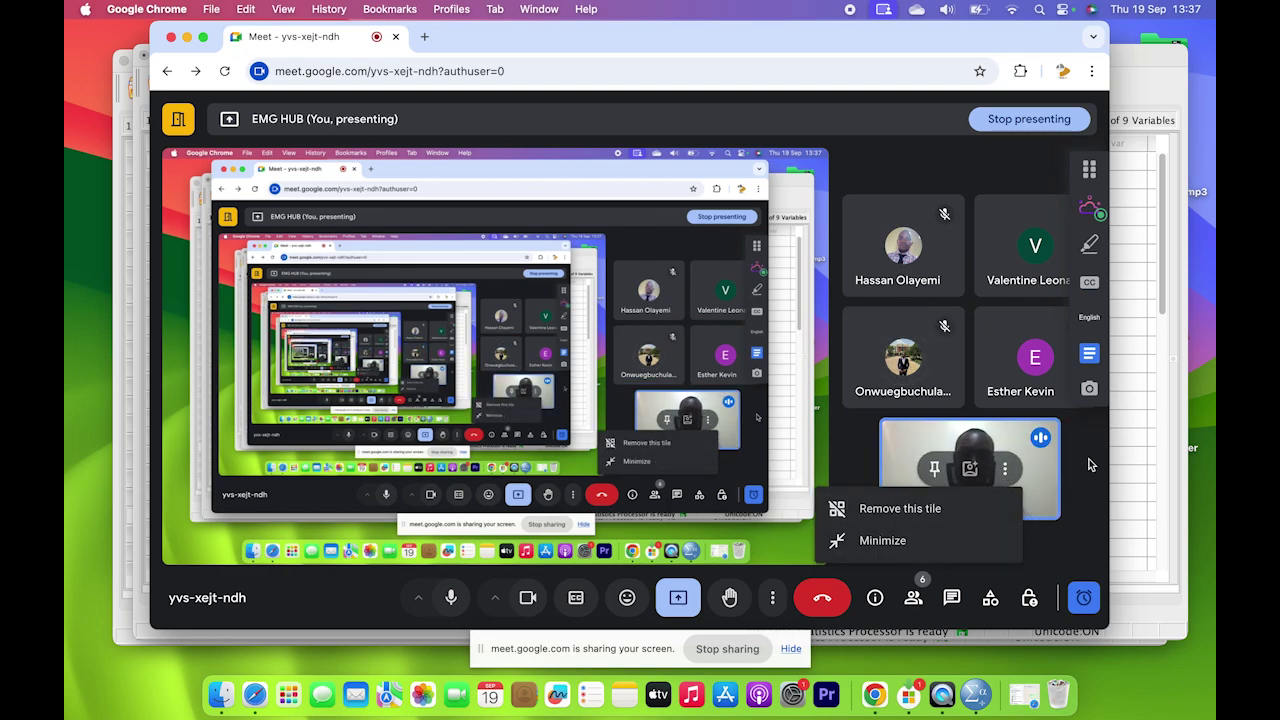
click(1080, 489)
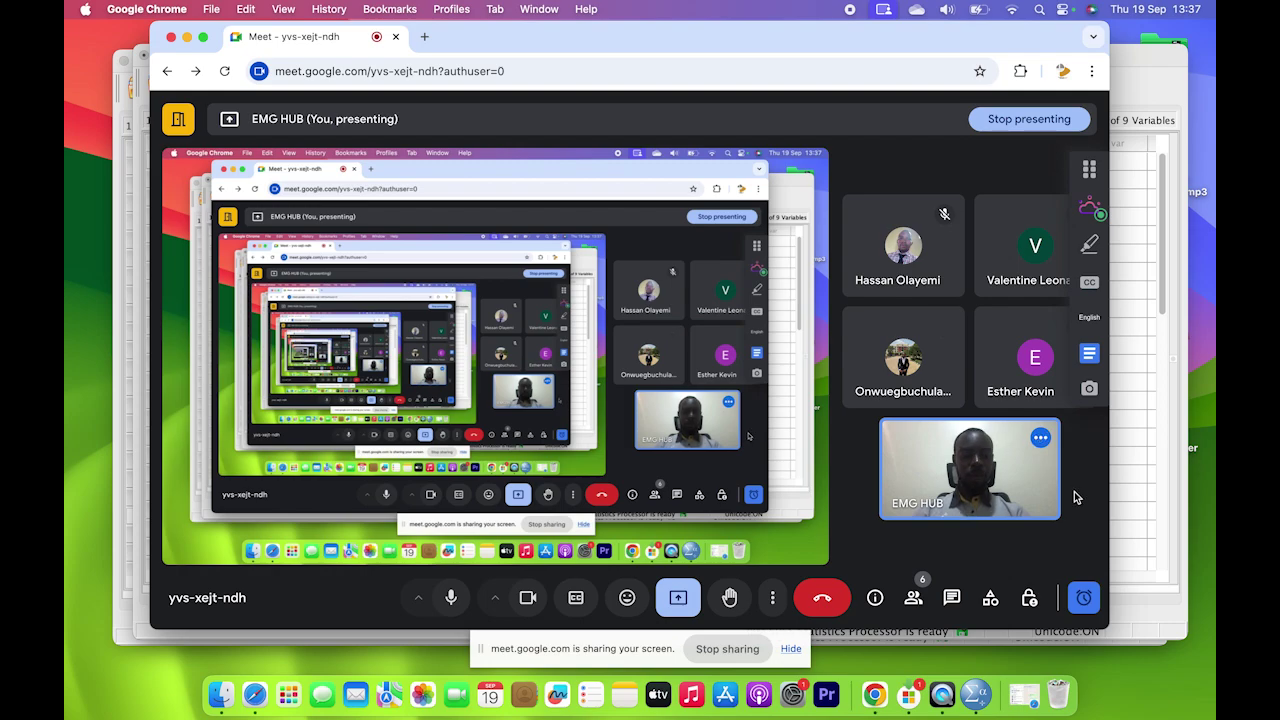
mouse_move(1049, 508)
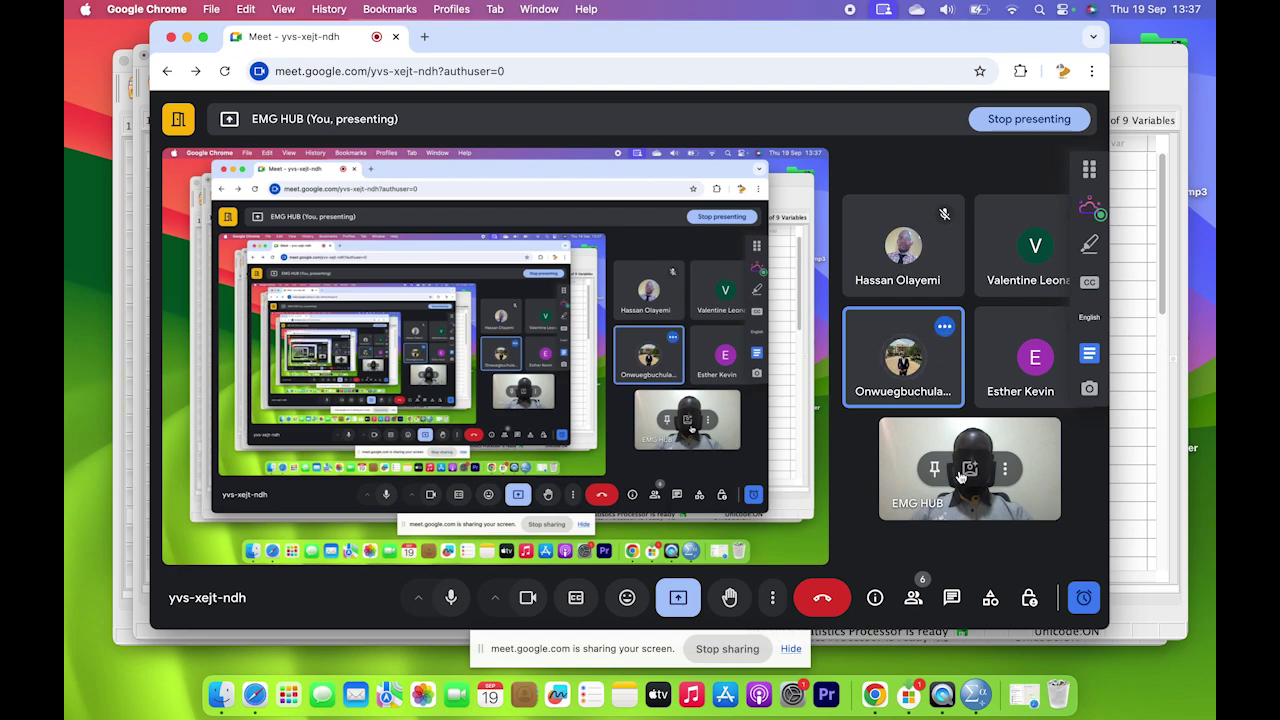
Switch back to the SPSS Data Editor for DataSet2 and highlight the sales and performance columns alternately to compare them.
click(143, 544)
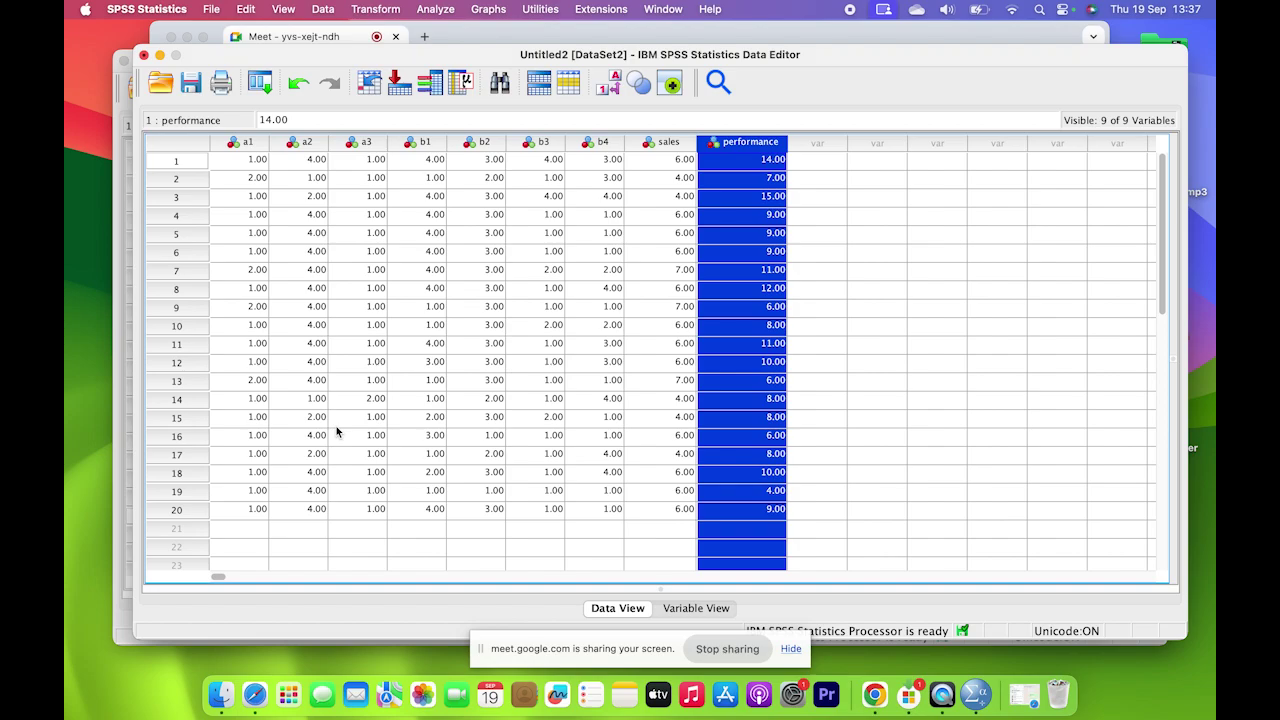
click(668, 143)
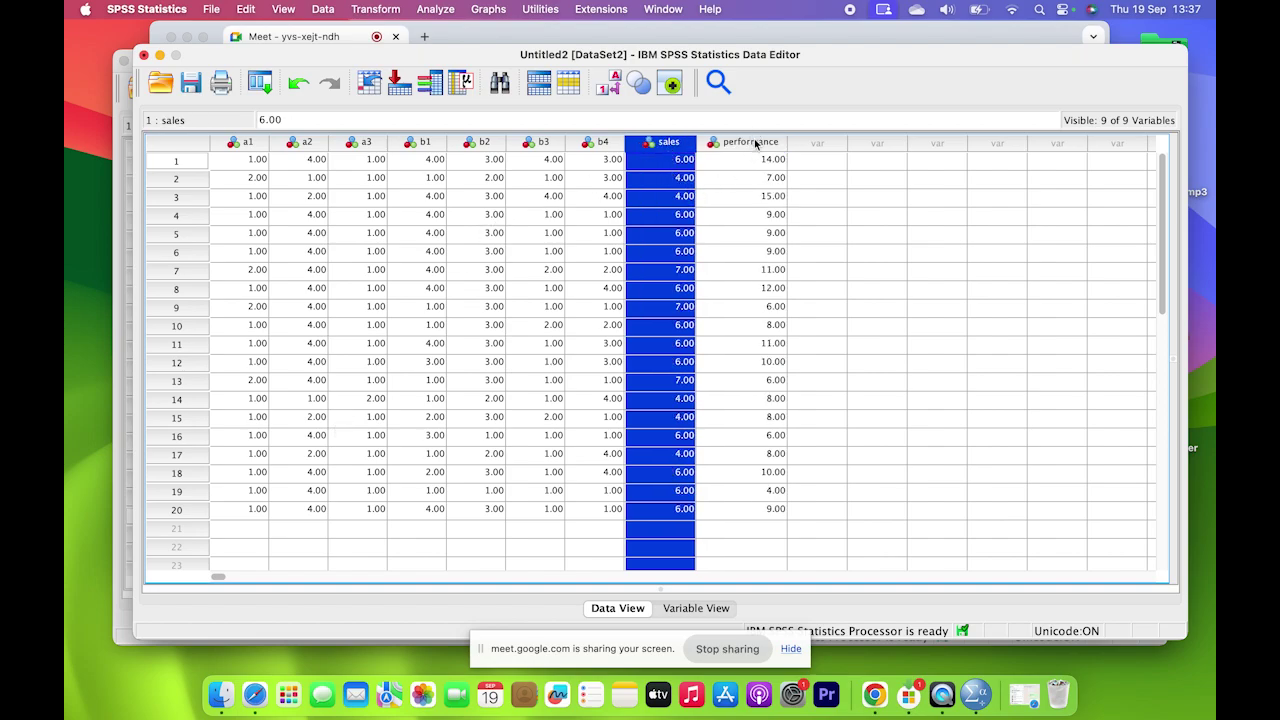
click(755, 143)
click(672, 144)
click(776, 145)
click(680, 145)
click(724, 145)
click(678, 150)
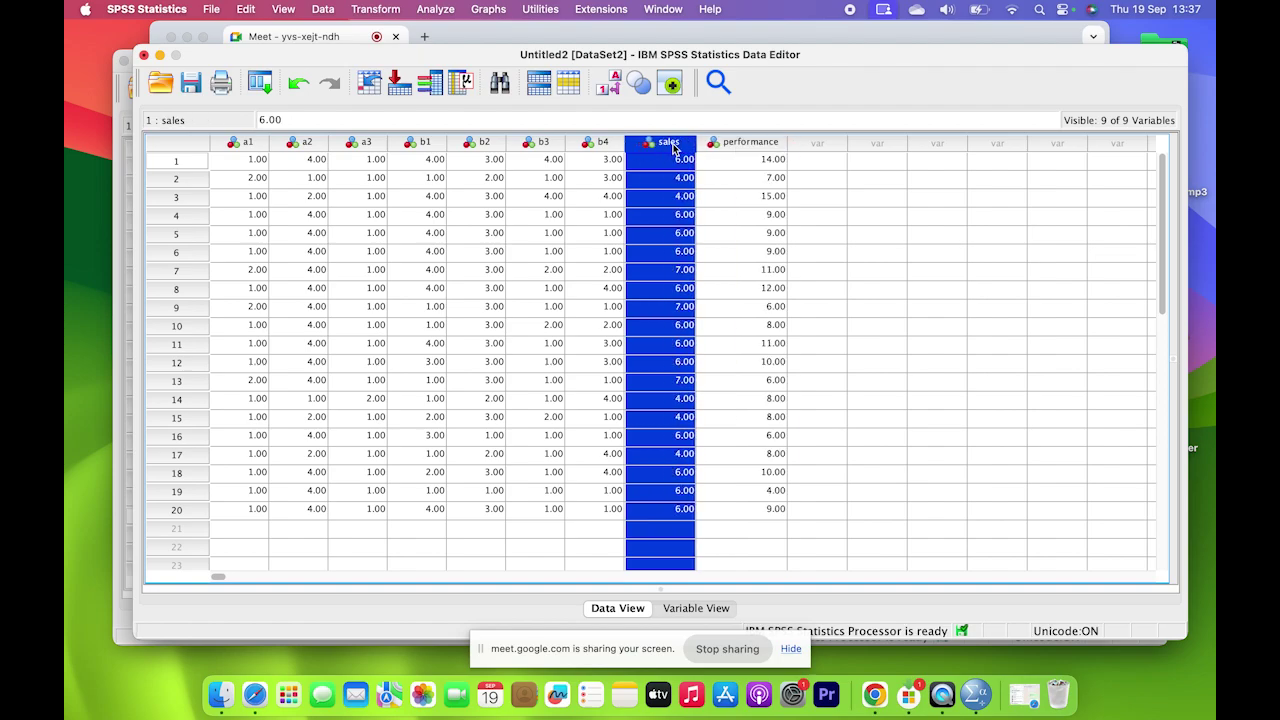
click(754, 148)
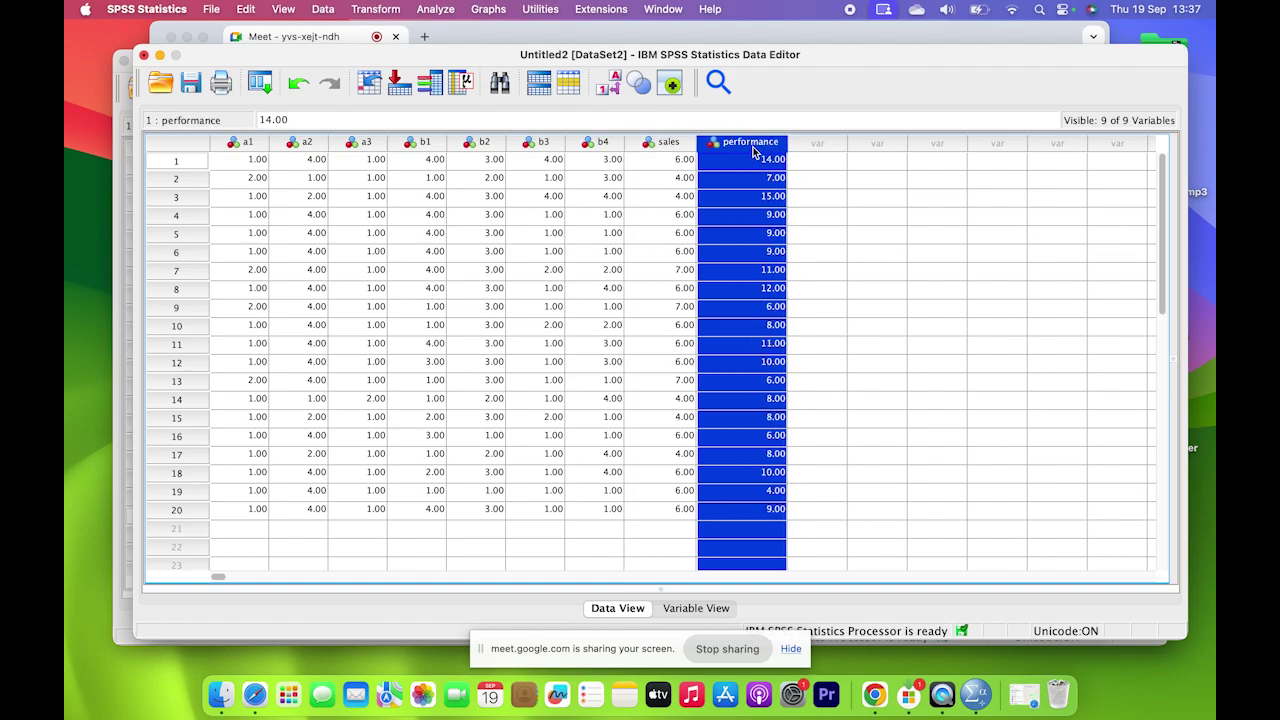
Bring the Output1 viewer window forward and examine the Correlations table for sales and performance.
right_click(980, 698)
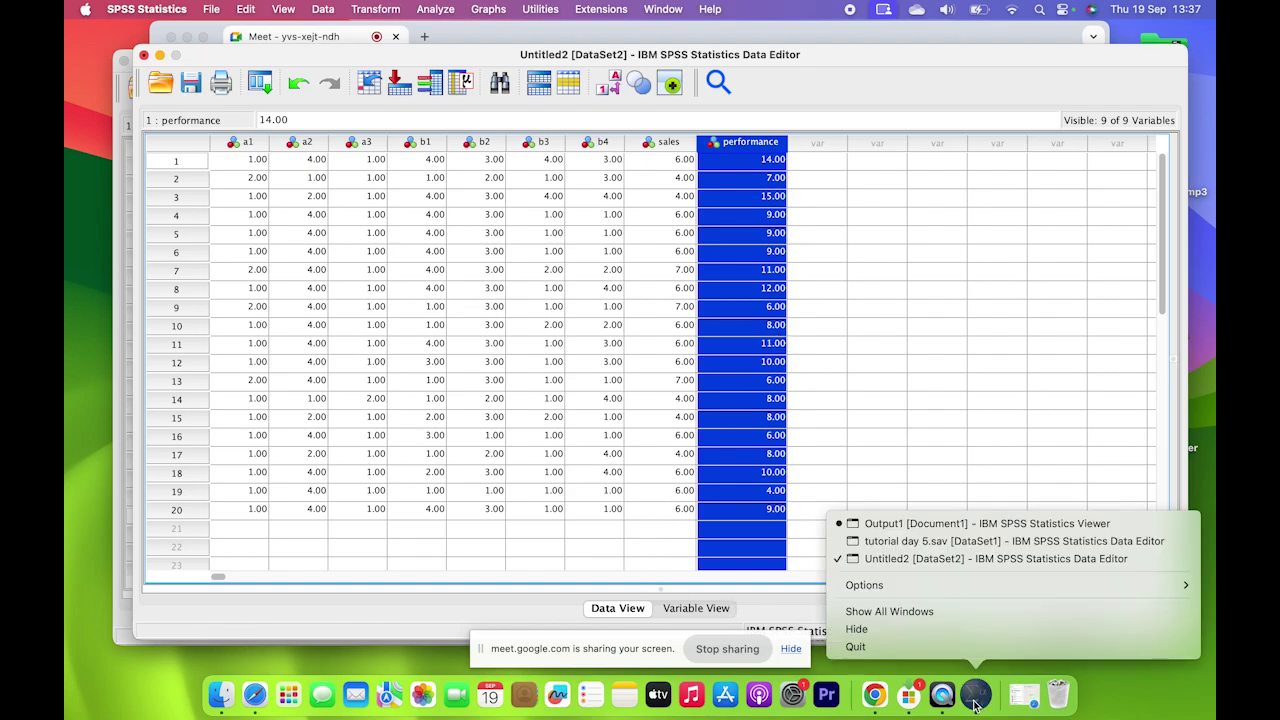
click(912, 523)
click(678, 474)
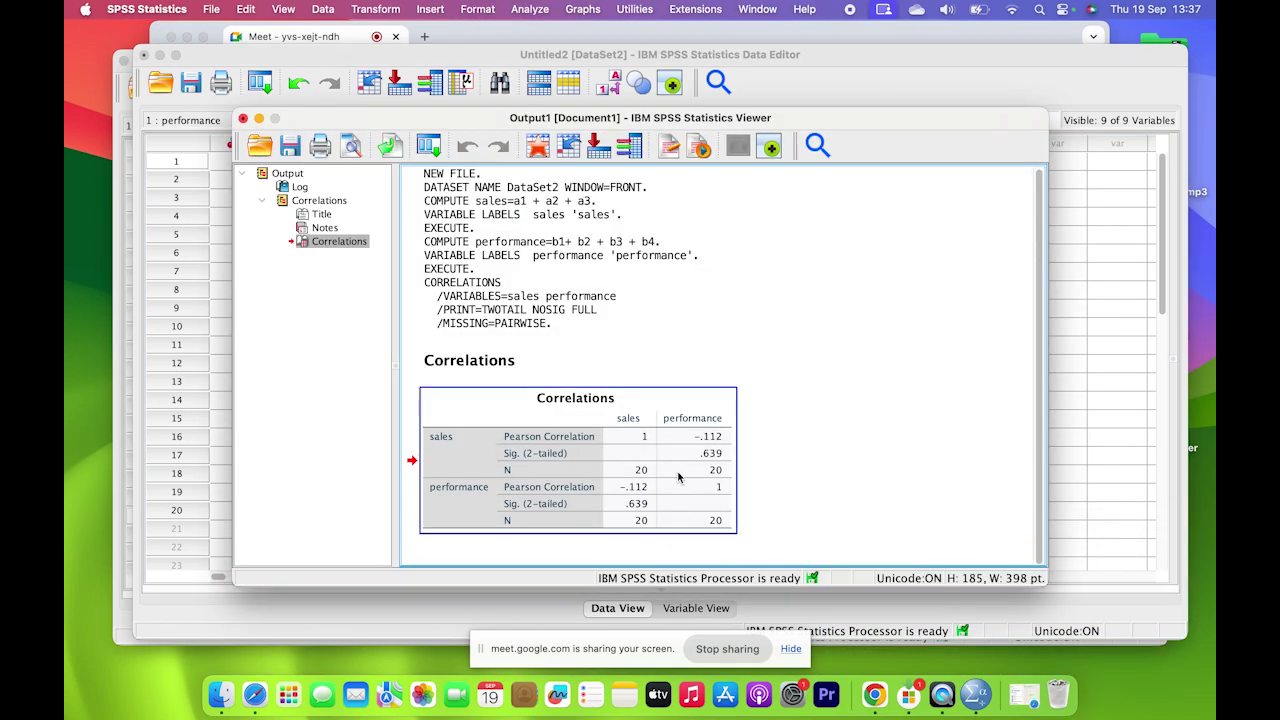
click(776, 432)
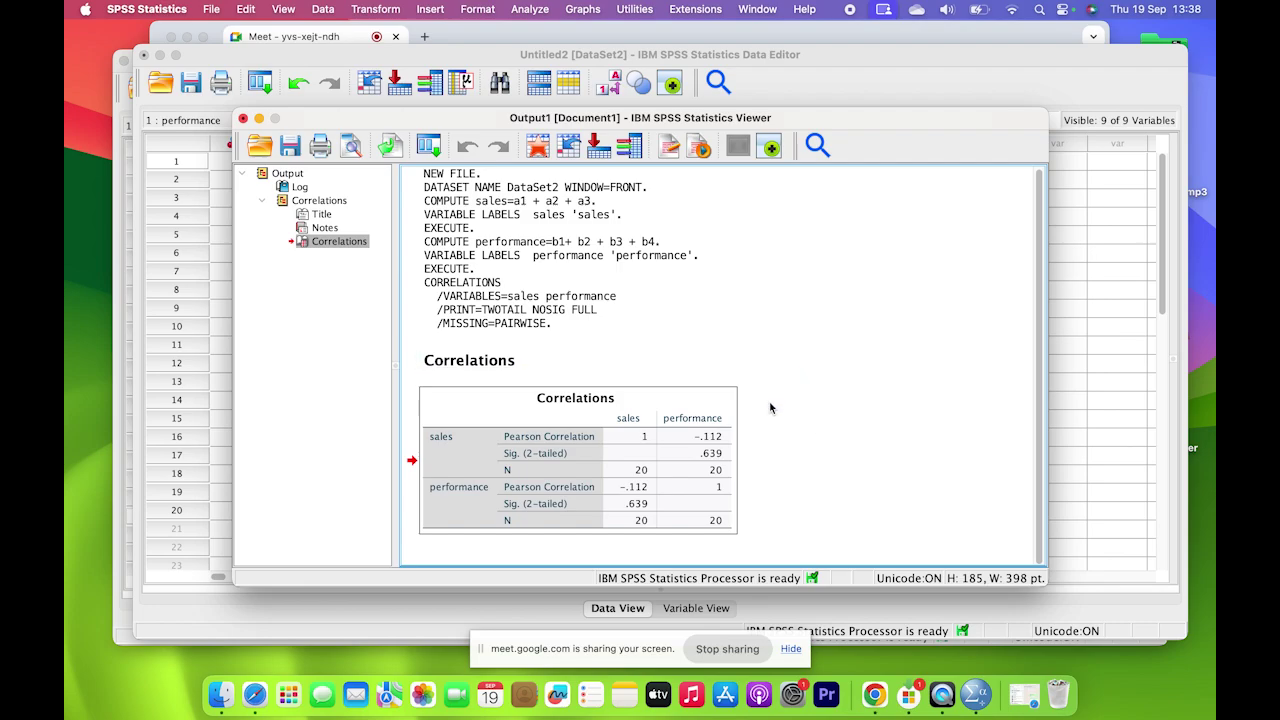
Stop the current screen share in the Google Meet call and start presenting the entire screen again.
click(718, 650)
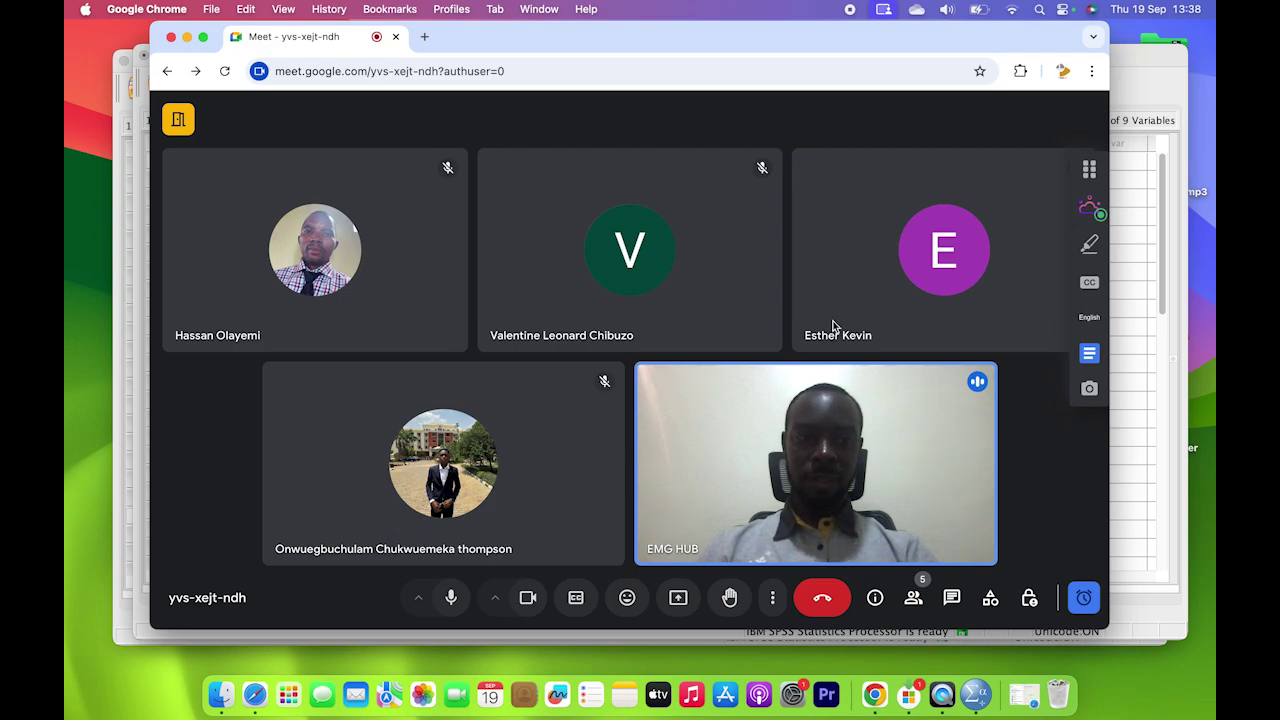
mouse_move(868, 300)
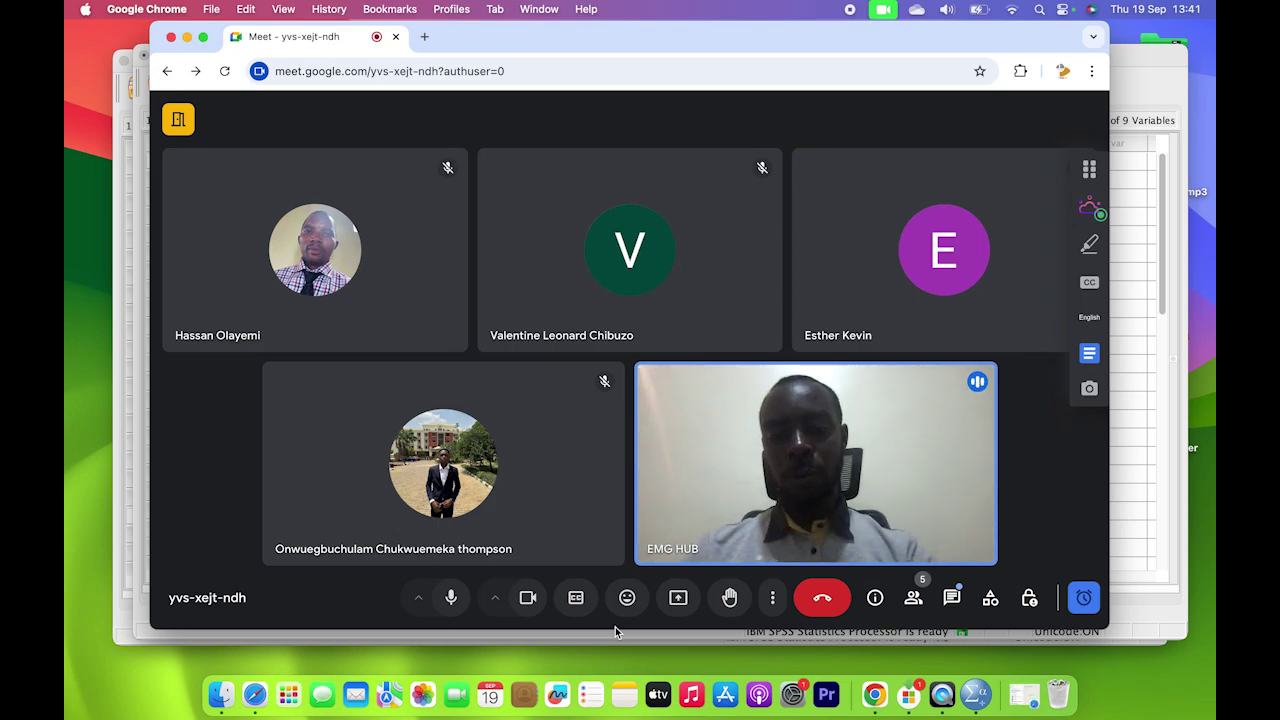
click(678, 598)
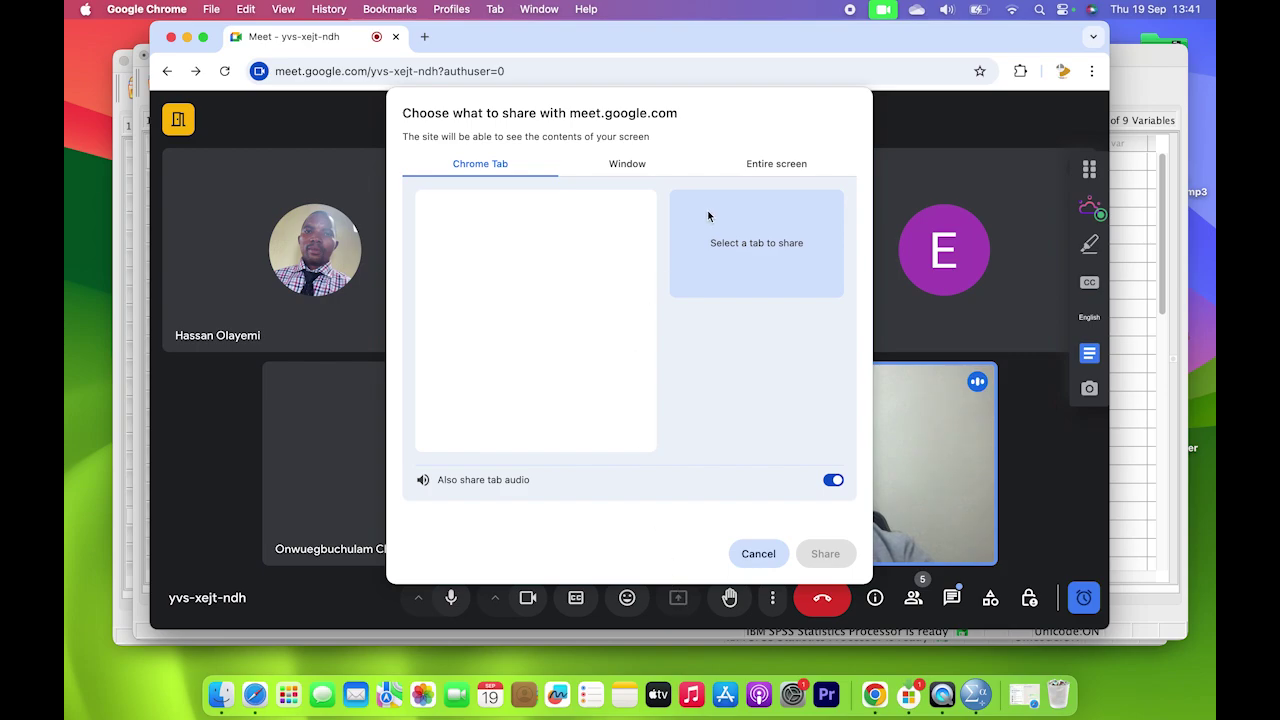
click(765, 166)
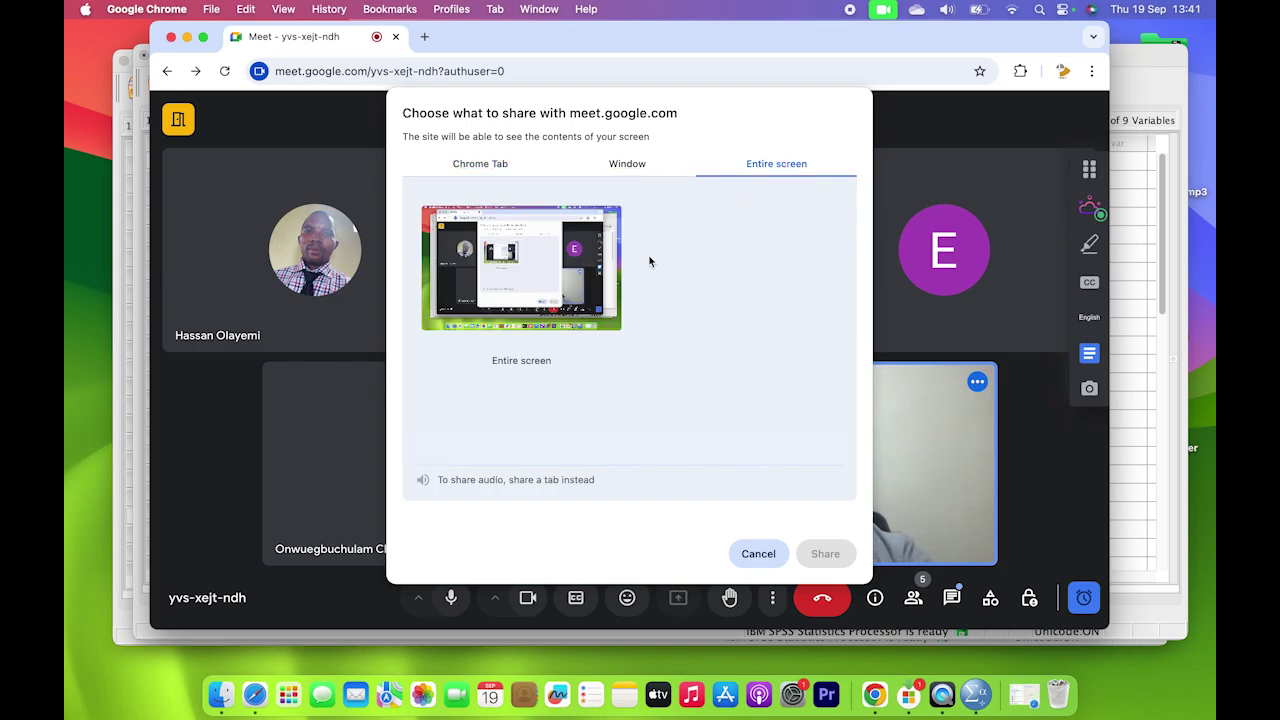
click(523, 278)
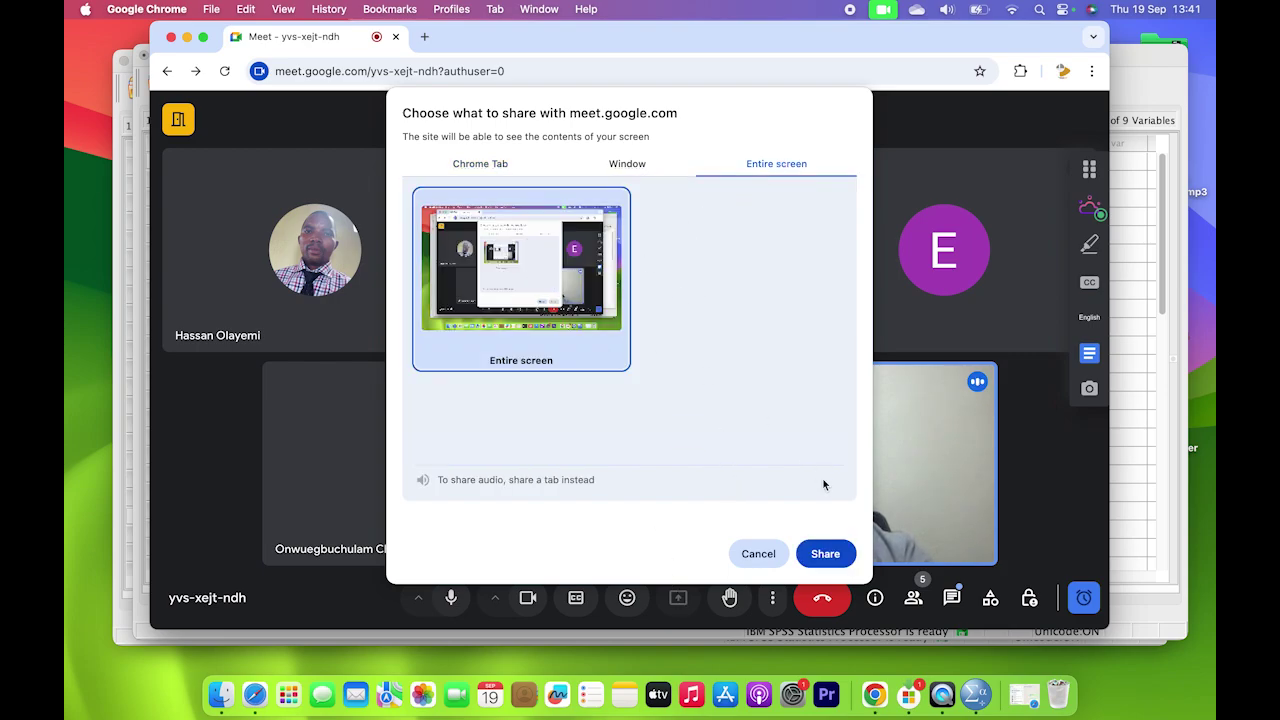
click(823, 554)
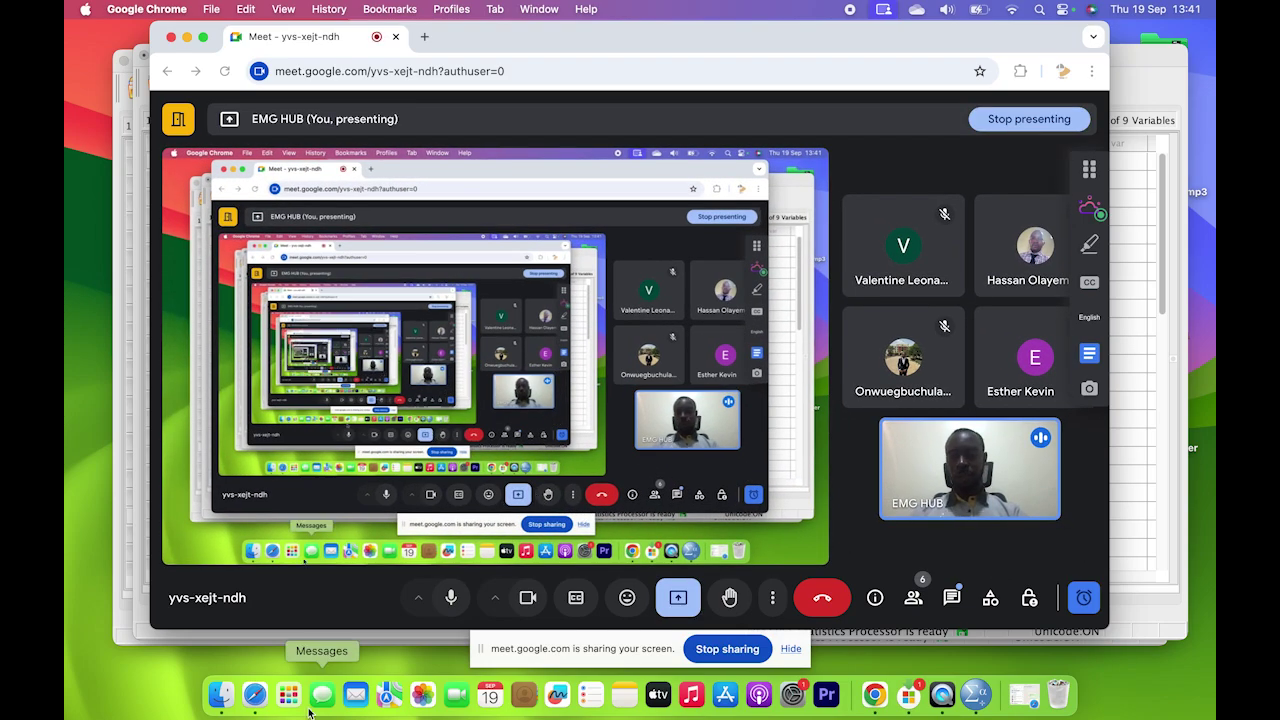
Return to the SPSS Data Editor and highlight a1 to a3 with sales, and b1 to b4 with performance.
click(144, 604)
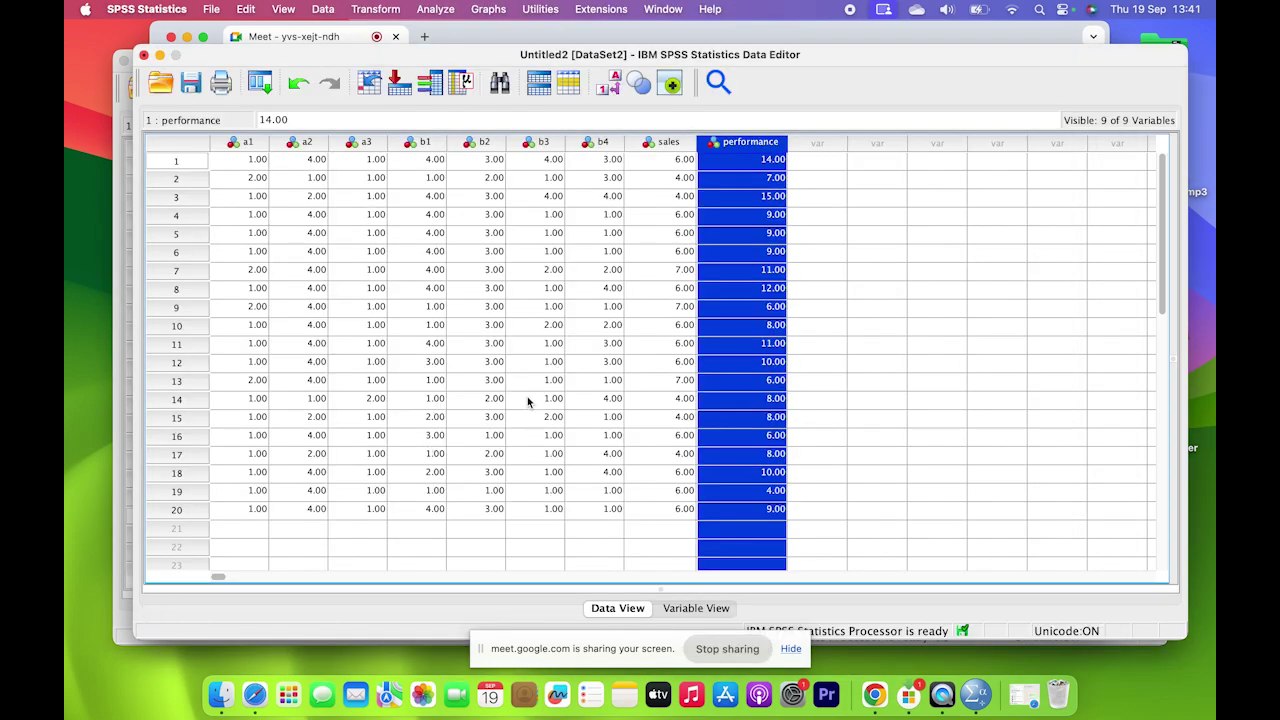
click(676, 145)
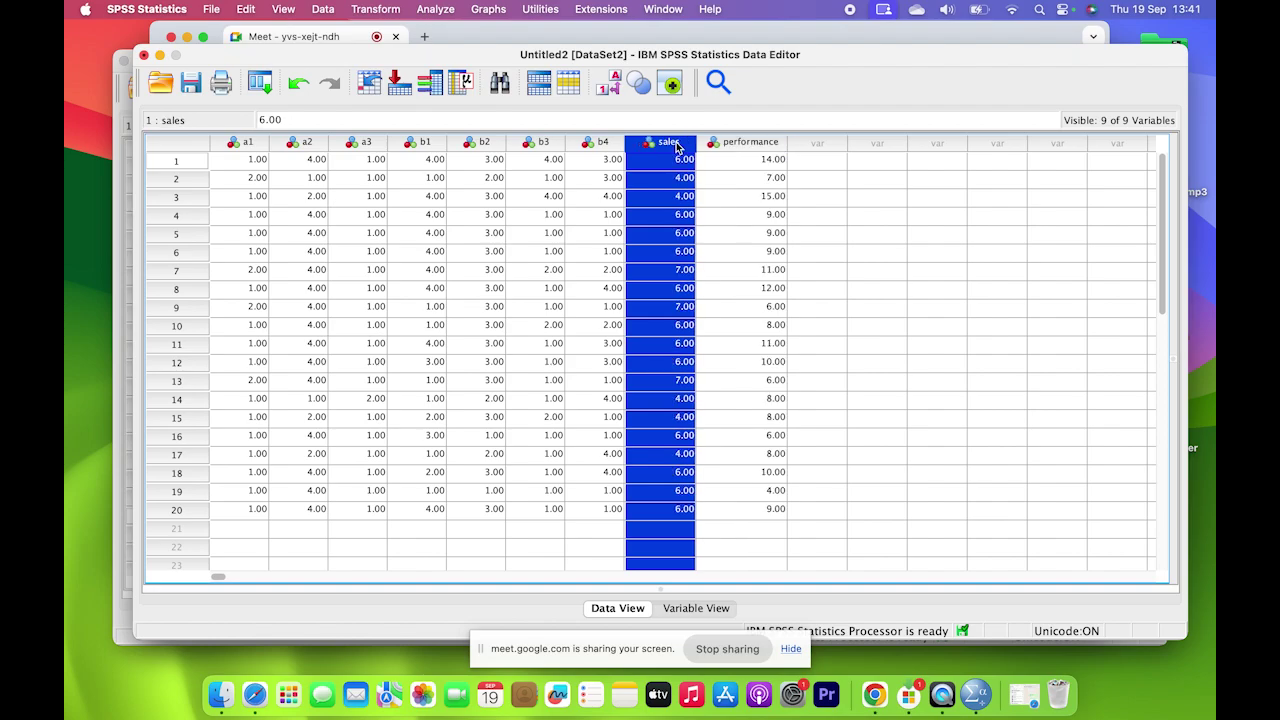
drag(240, 150, 370, 178)
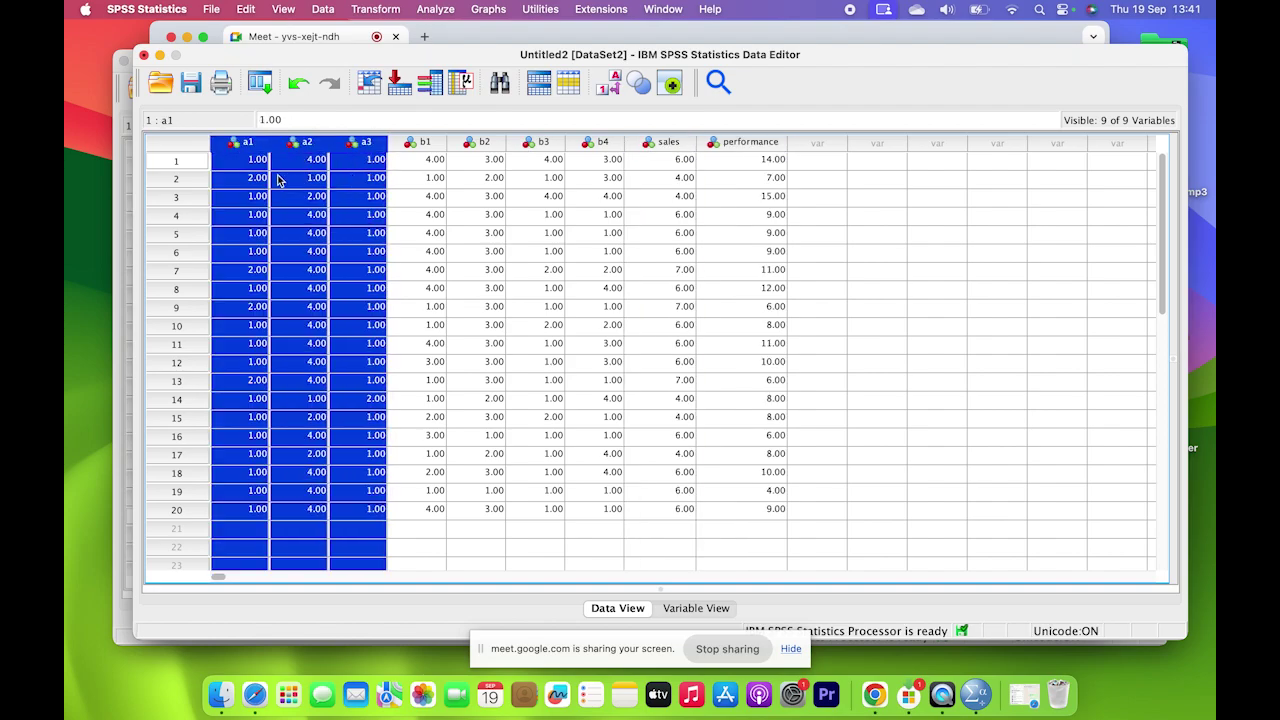
click(666, 142)
click(412, 145)
drag(412, 145, 597, 175)
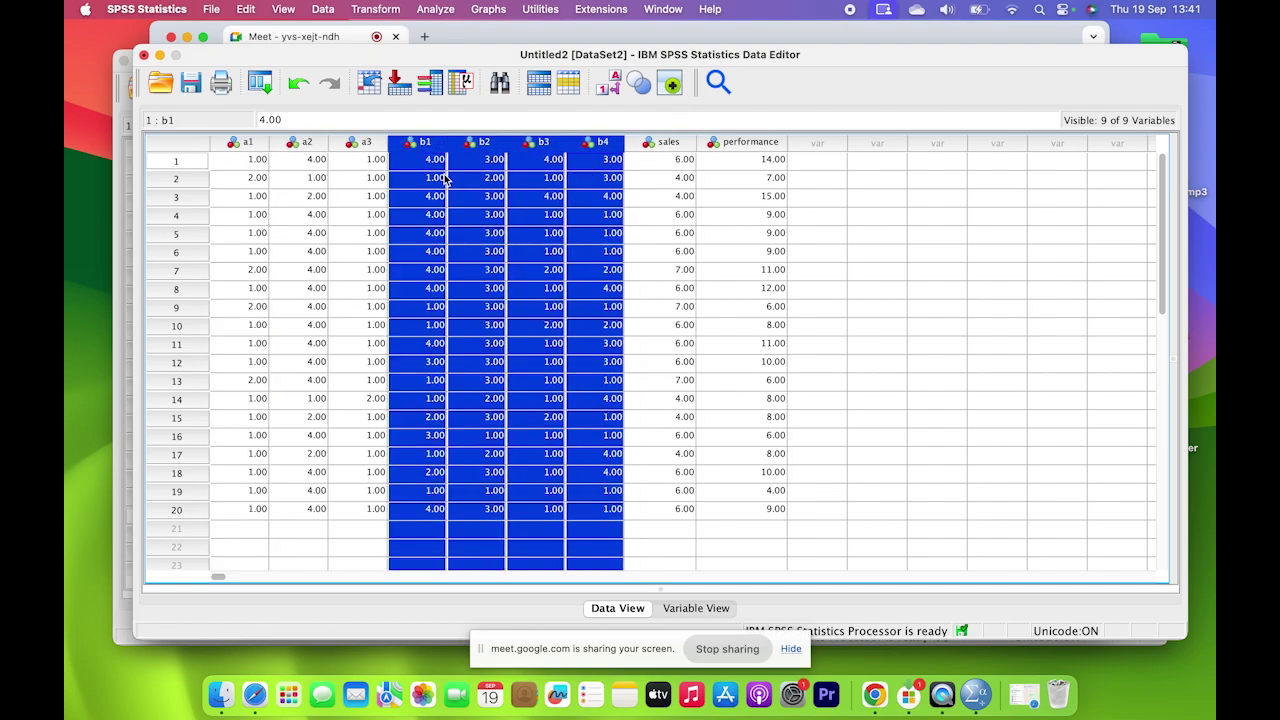
click(765, 145)
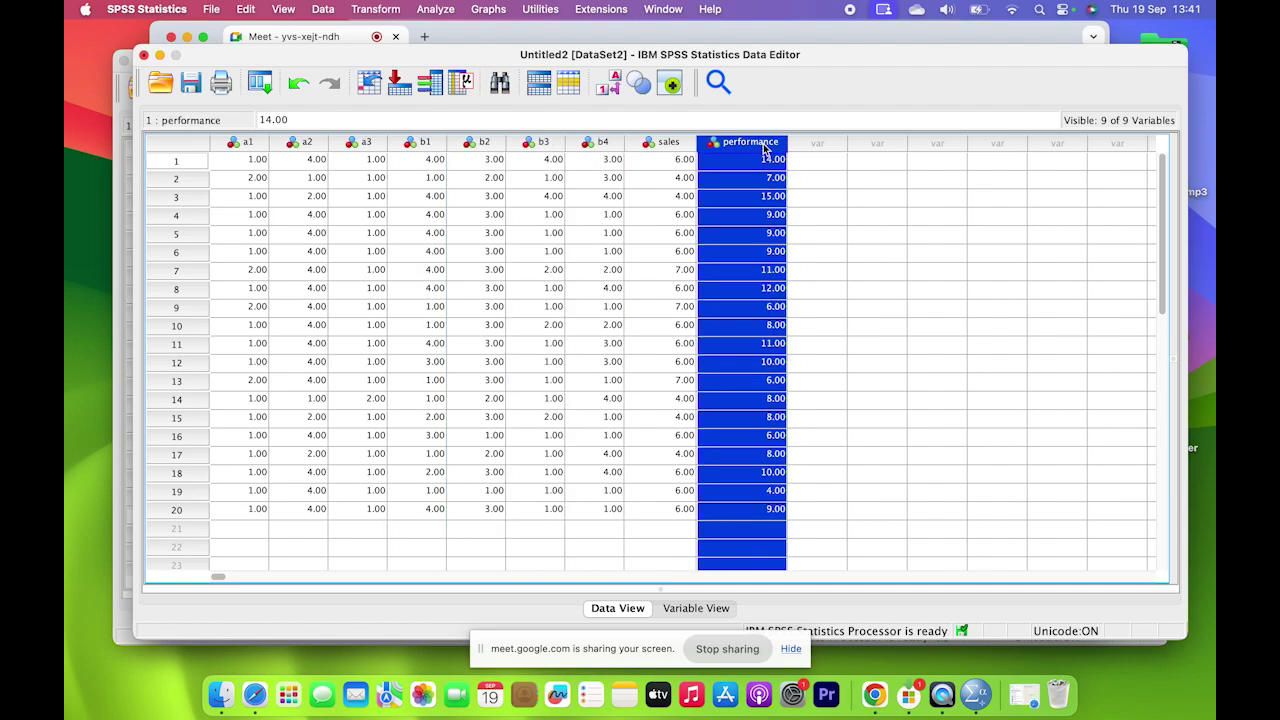
Alternate the column selection between sales and performance to point out the two variables being correlated.
click(682, 142)
click(740, 142)
click(689, 145)
click(752, 142)
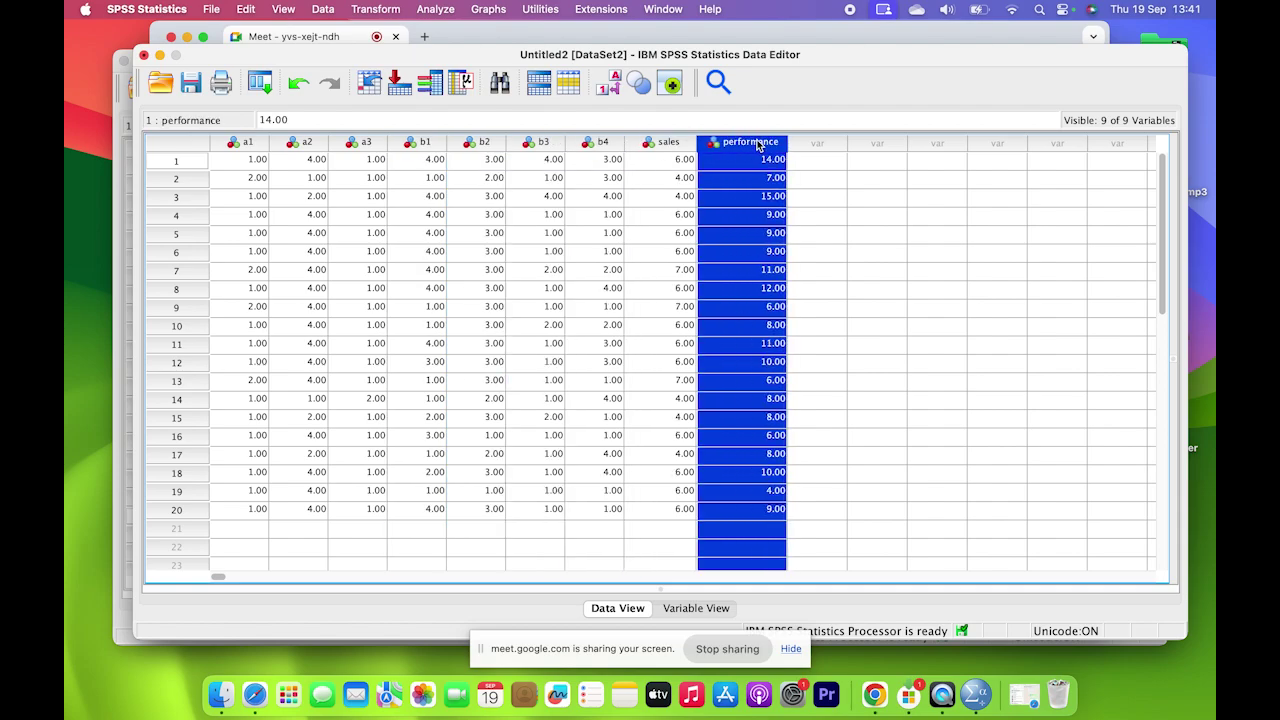
click(671, 144)
click(714, 145)
click(671, 147)
click(752, 148)
click(674, 148)
click(727, 148)
Open the Bivariate Correlations analysis and remove sales and performance from the variables to analyze.
click(436, 10)
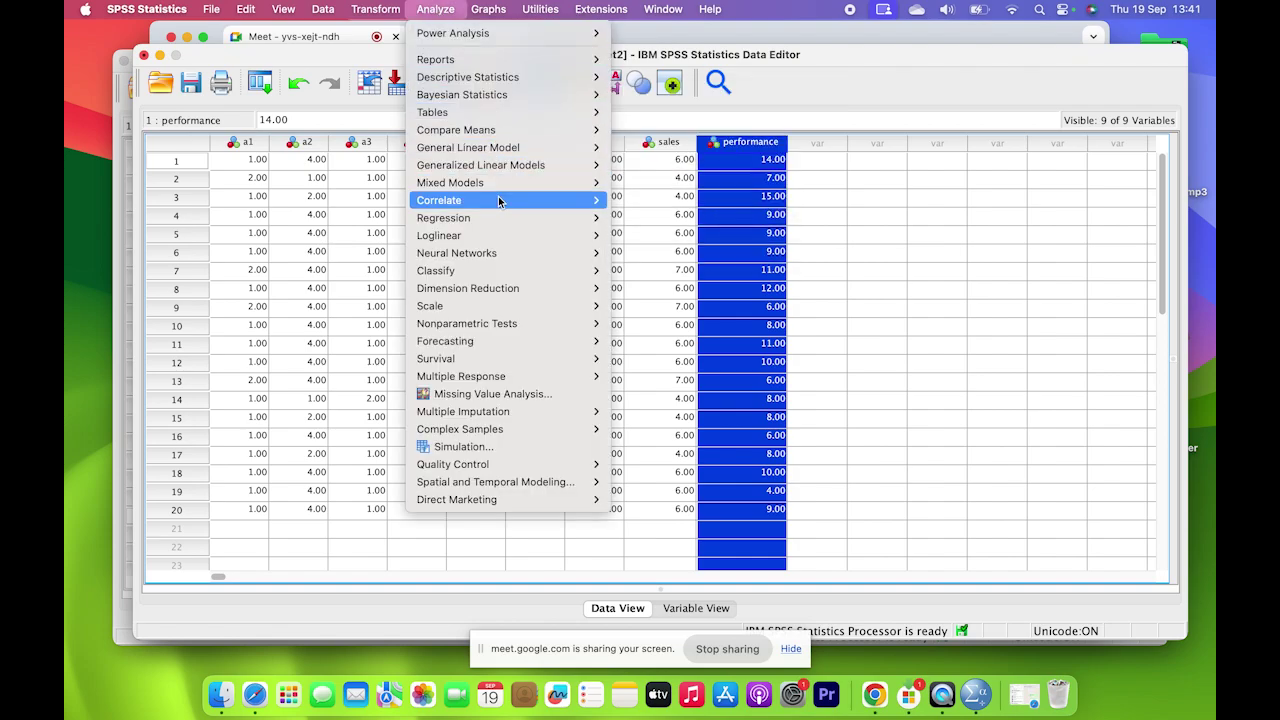
mouse_move(498, 202)
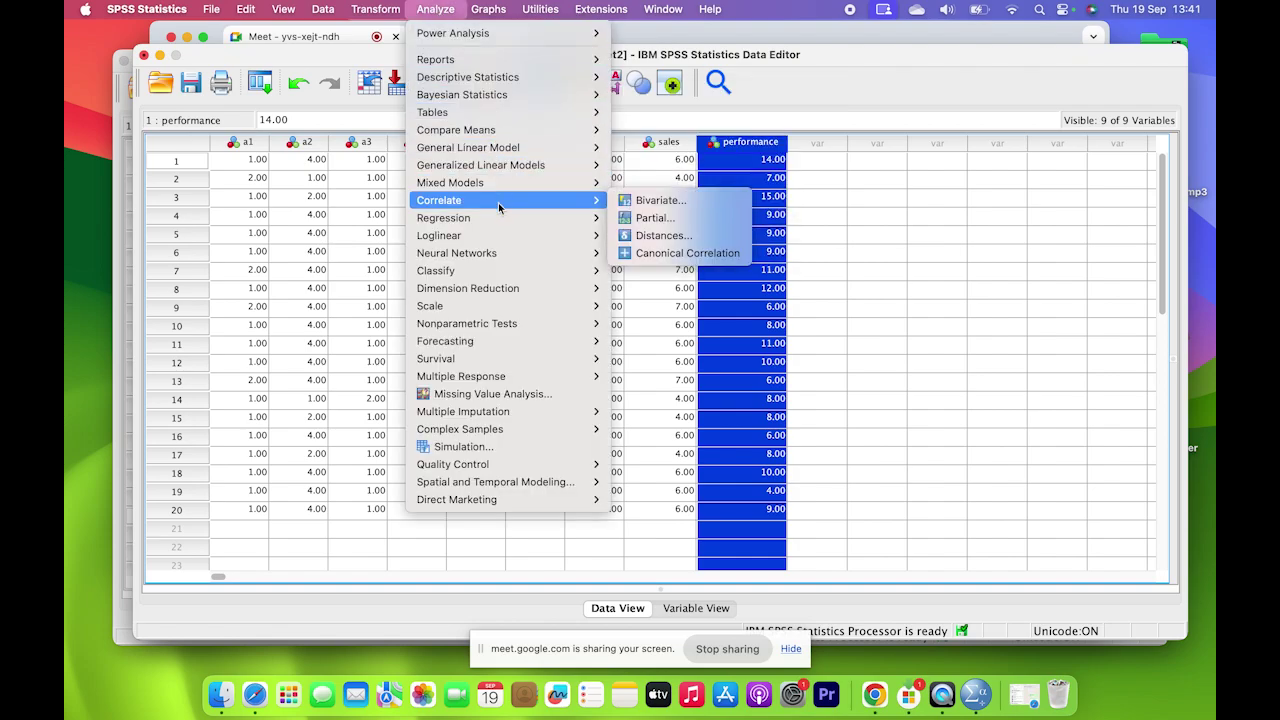
click(641, 202)
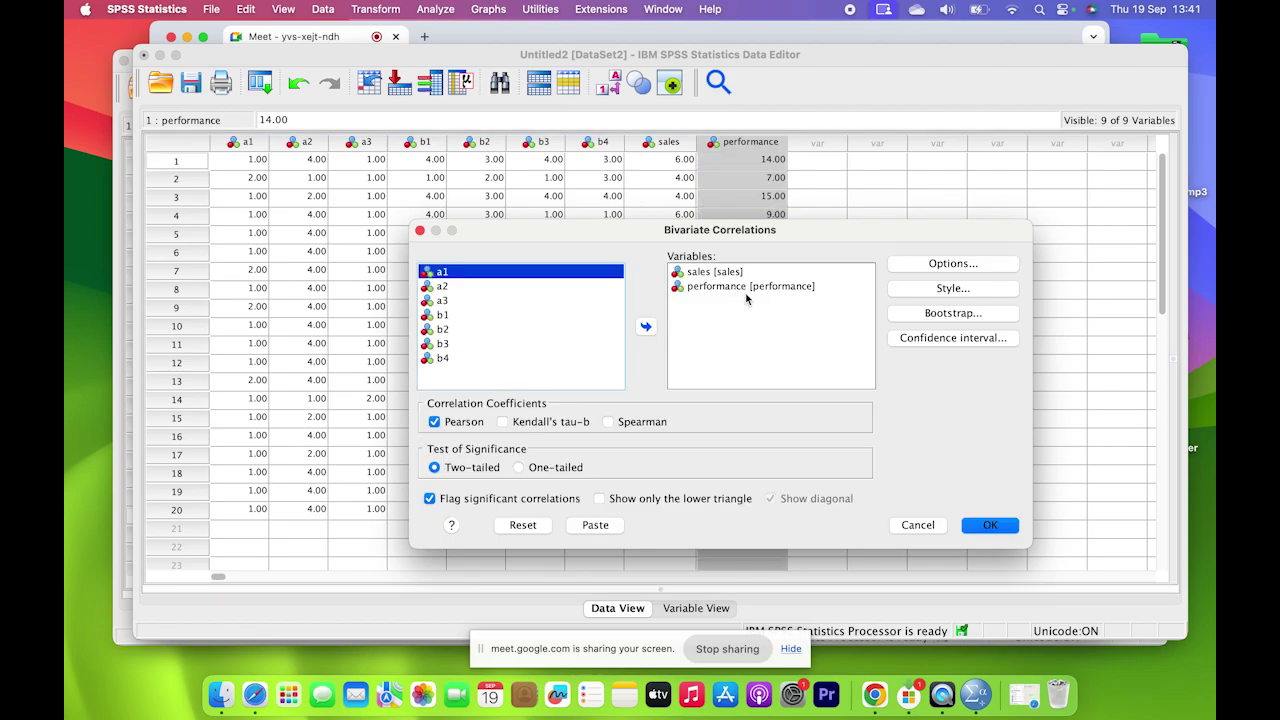
click(735, 274)
shift+click(733, 287)
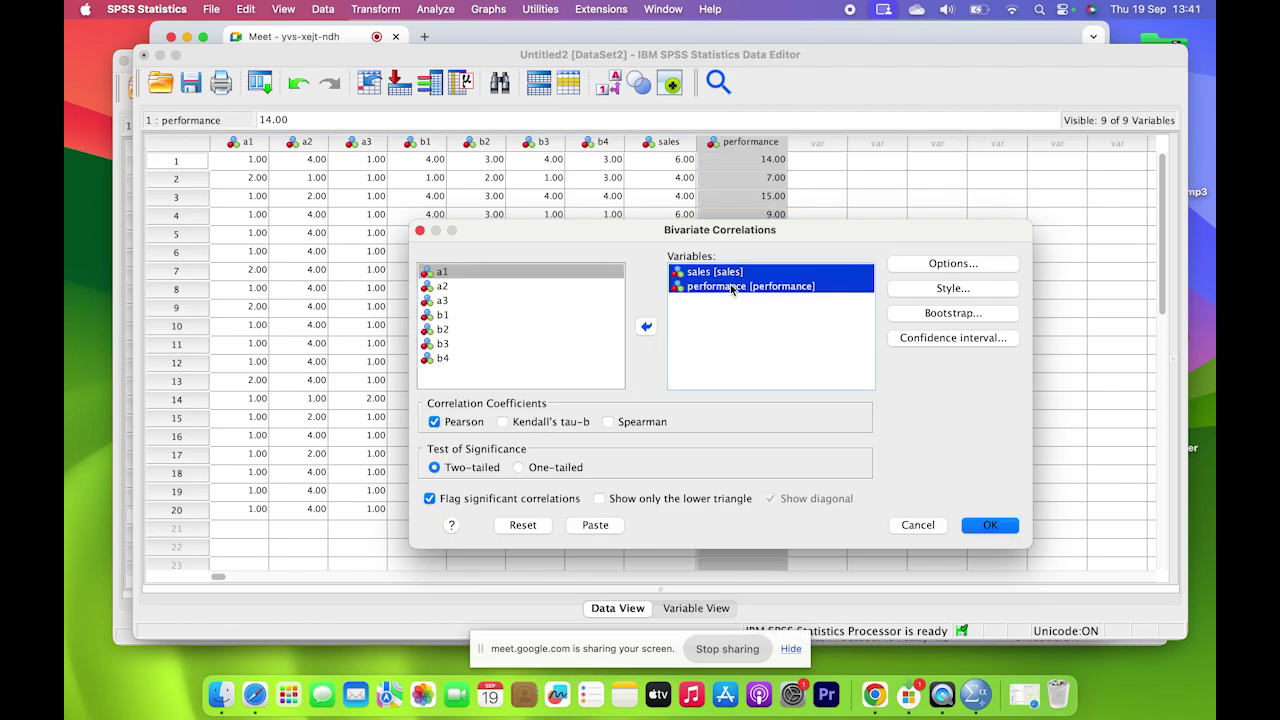
click(646, 326)
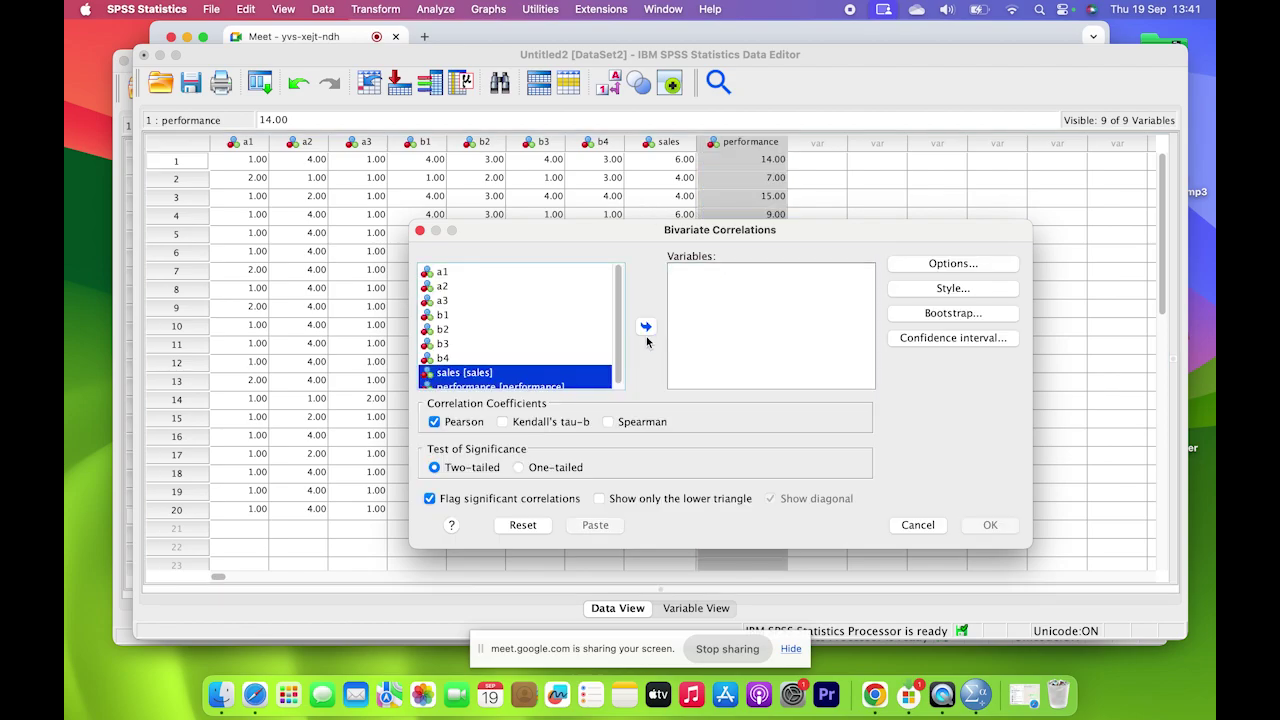
Add sales and performance back, run the two-tailed Pearson correlation, and select the new Correlations table in the output.
click(493, 340)
click(478, 368)
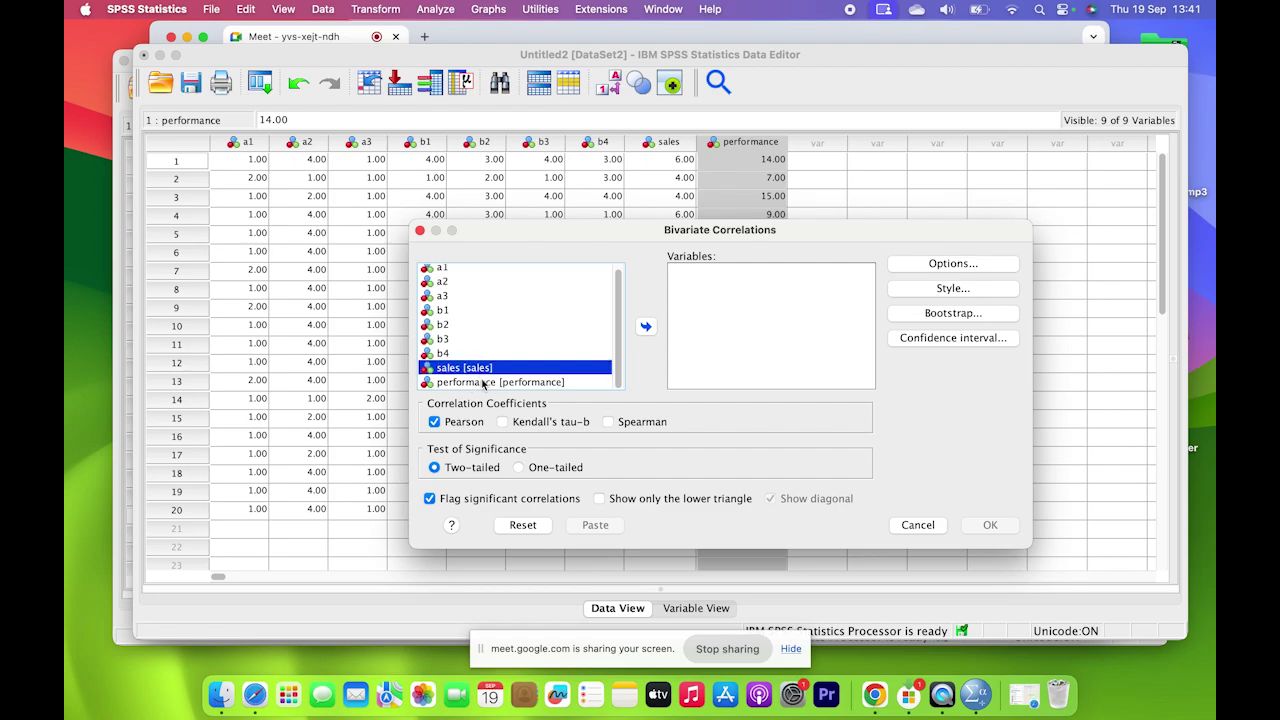
shift+click(482, 385)
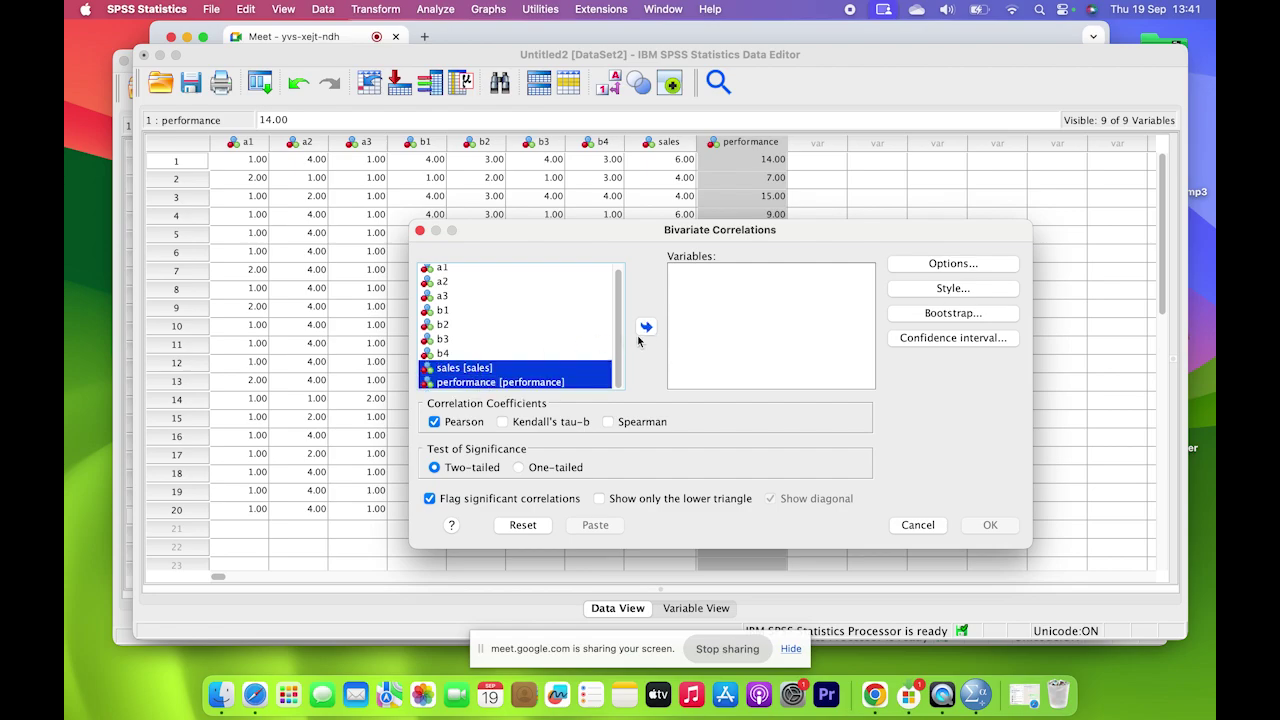
click(645, 328)
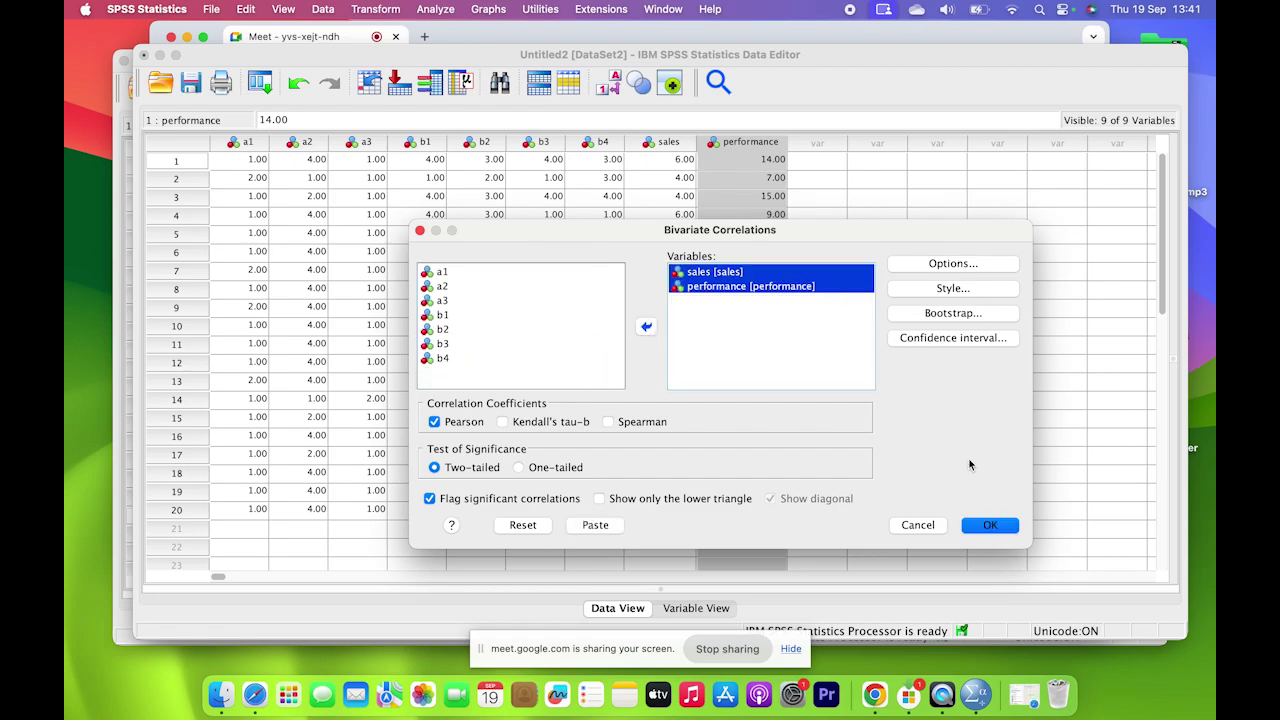
click(990, 526)
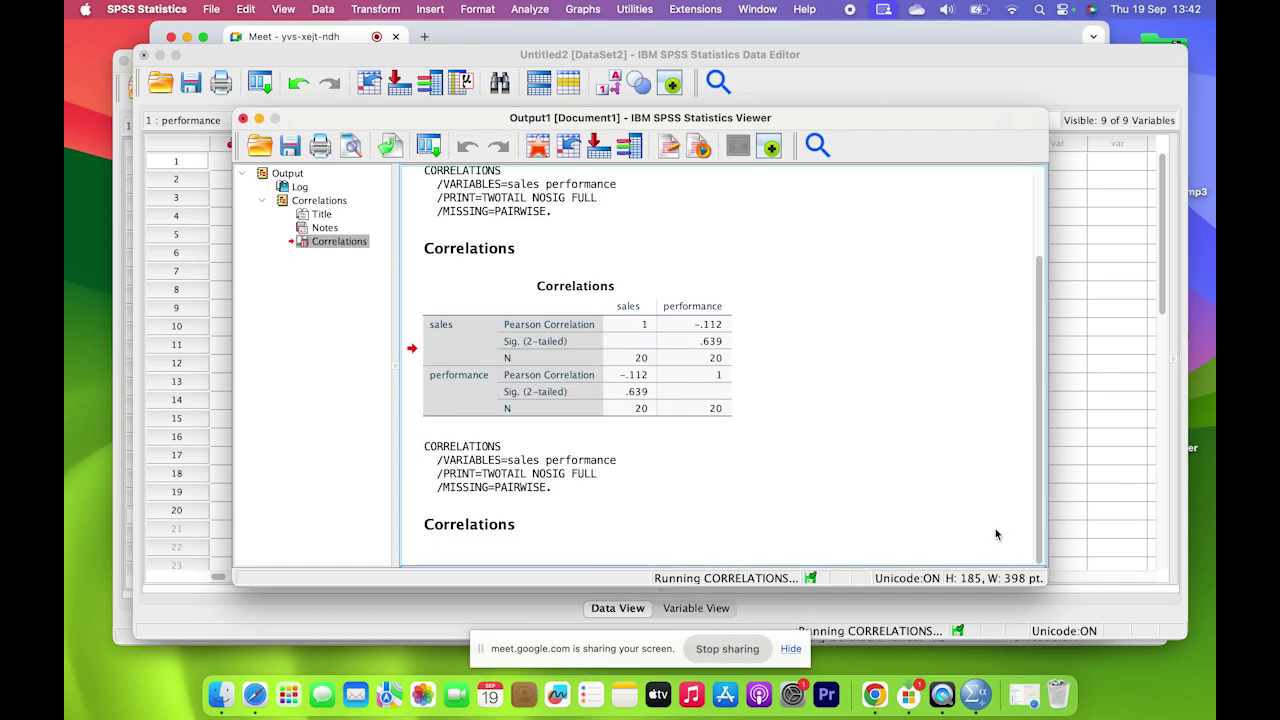
click(655, 413)
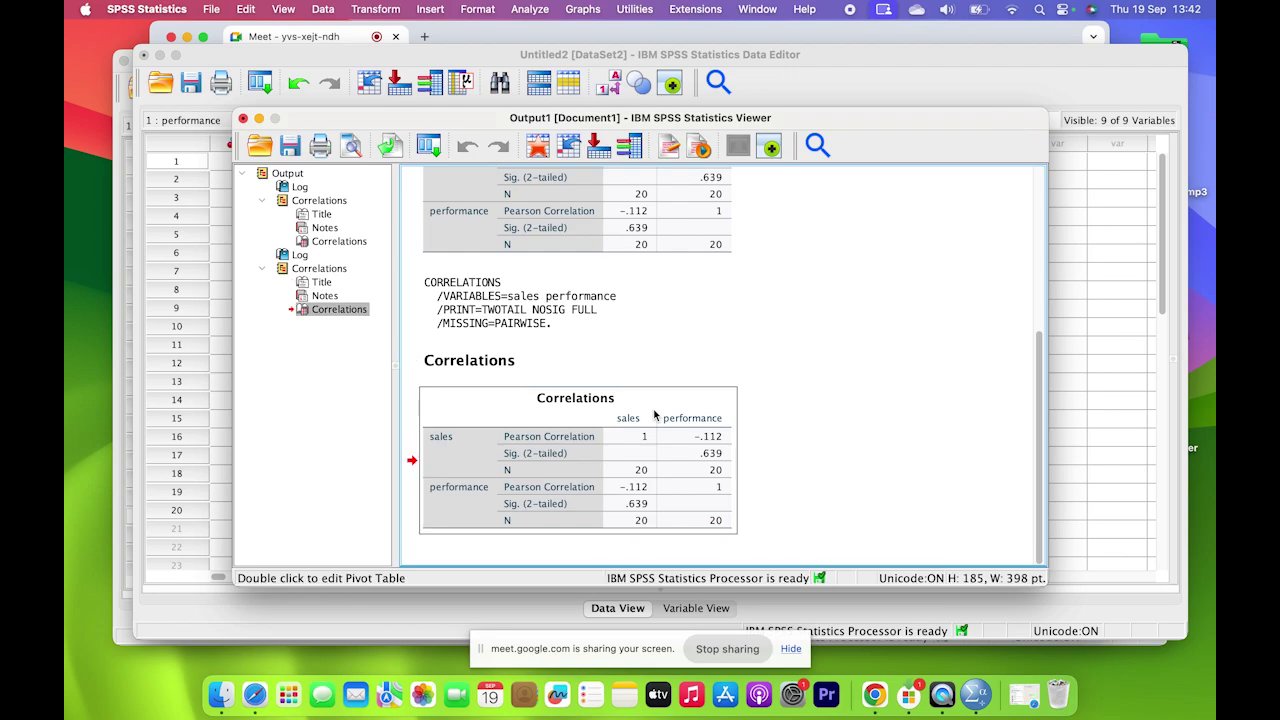
Open the Linear Regression analysis and set performance as the dependent variable.
click(655, 413)
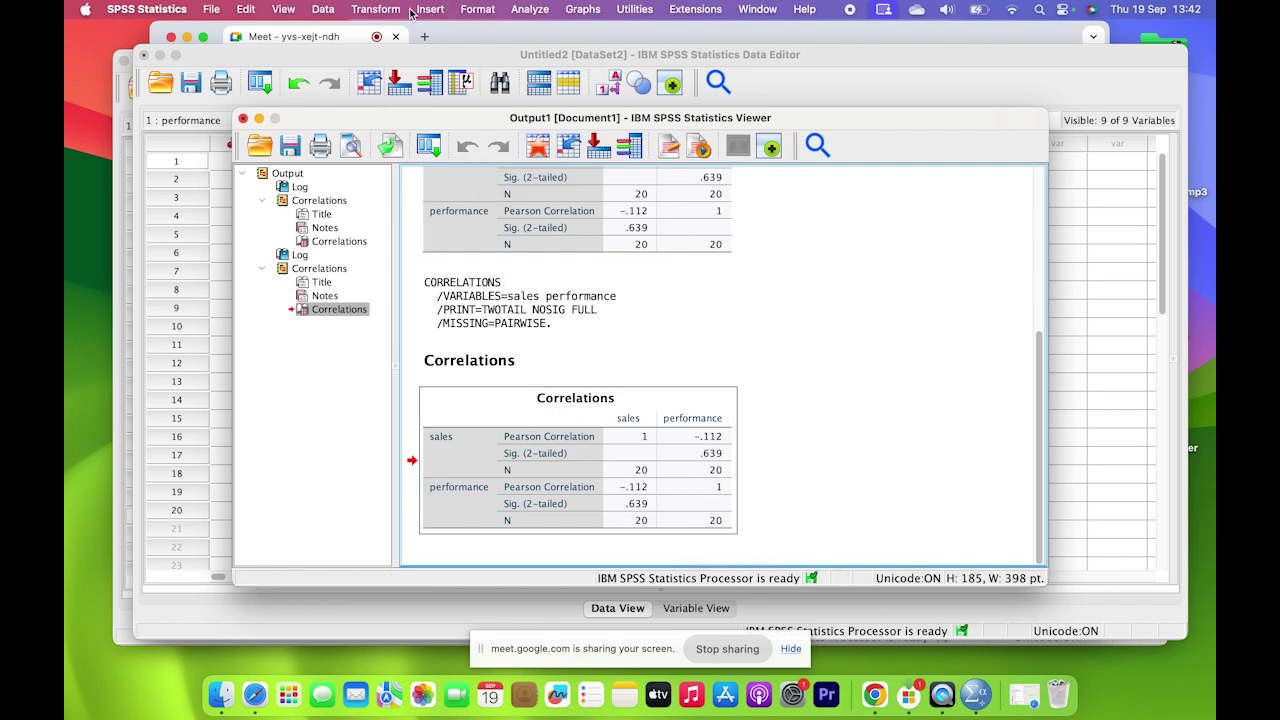
click(530, 9)
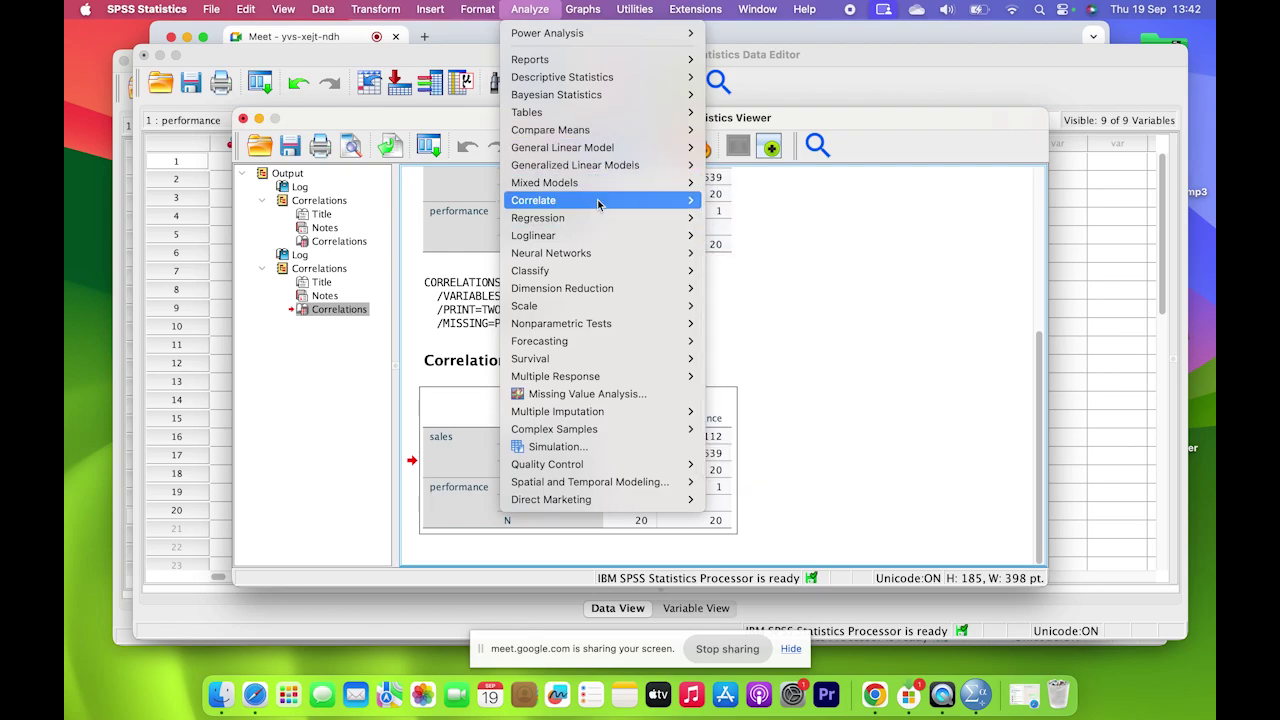
mouse_move(630, 206)
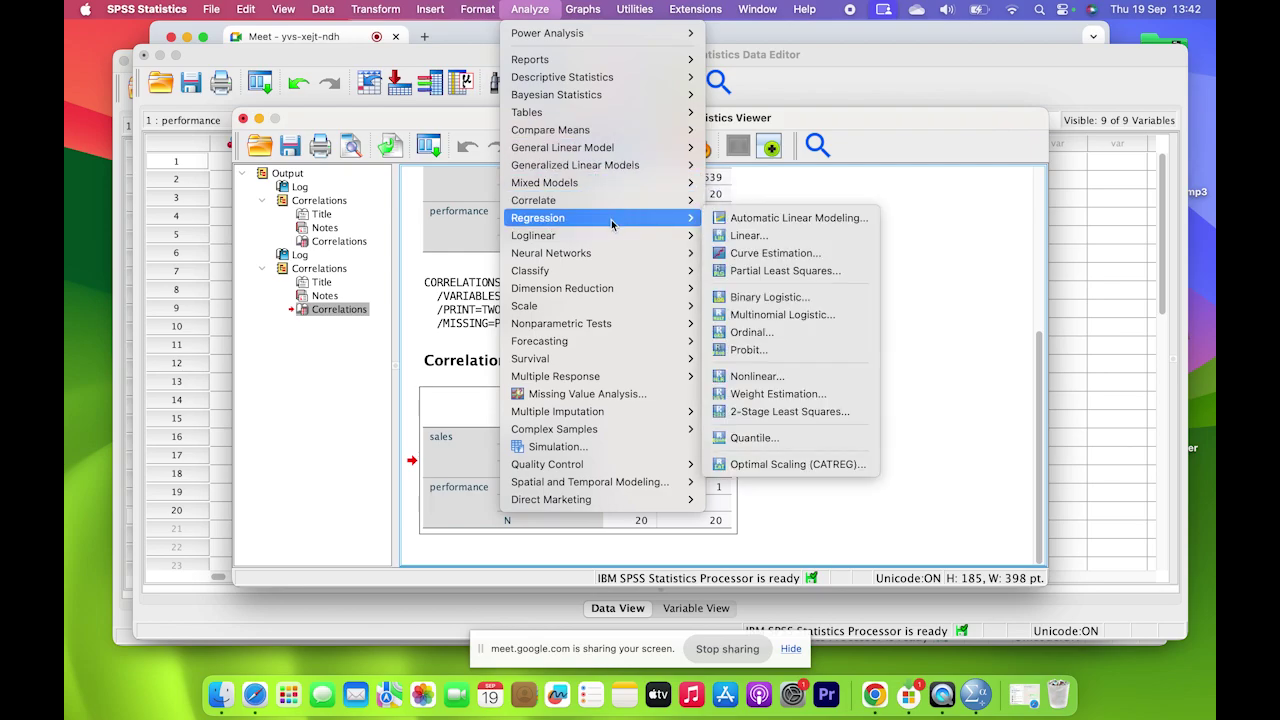
click(748, 235)
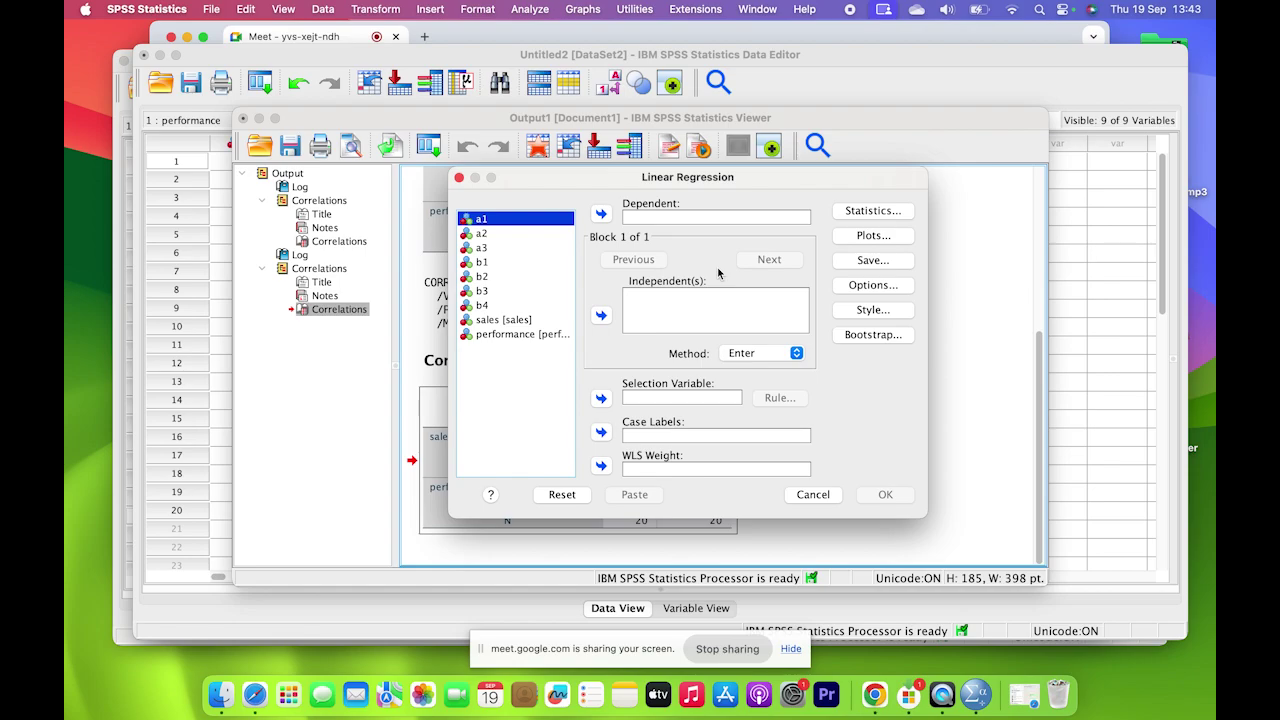
click(510, 321)
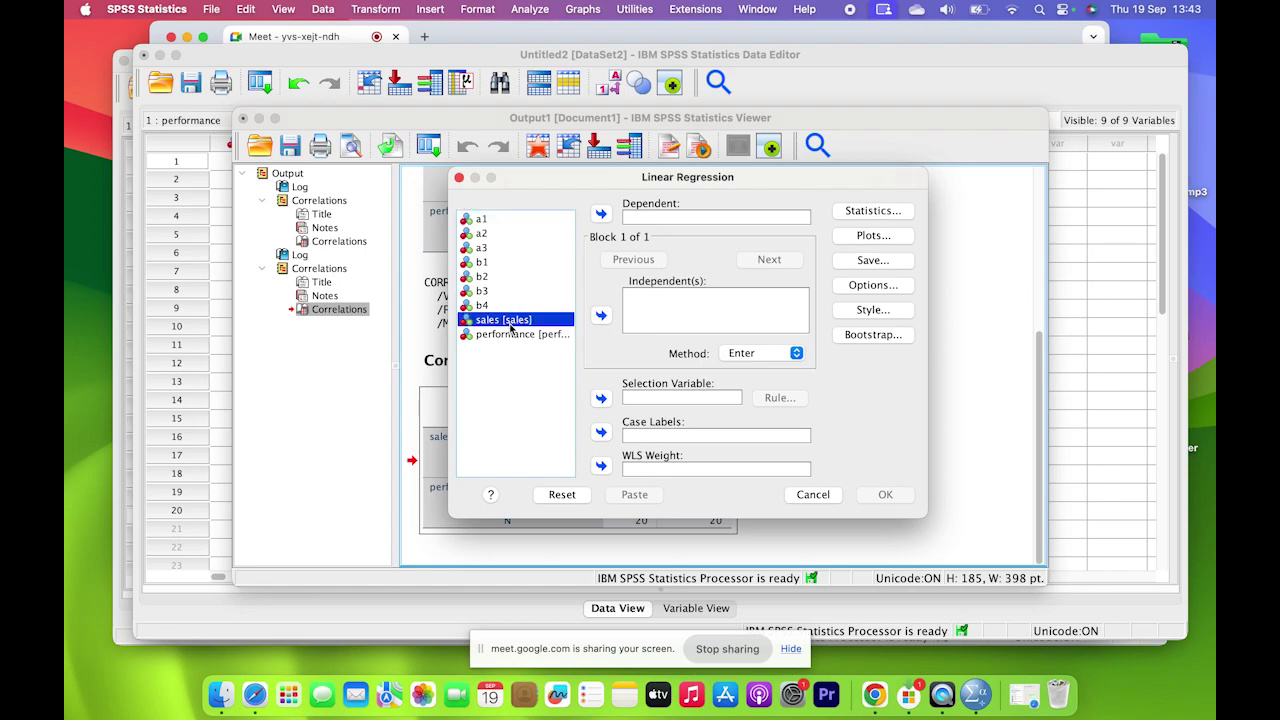
click(512, 335)
click(512, 322)
click(514, 336)
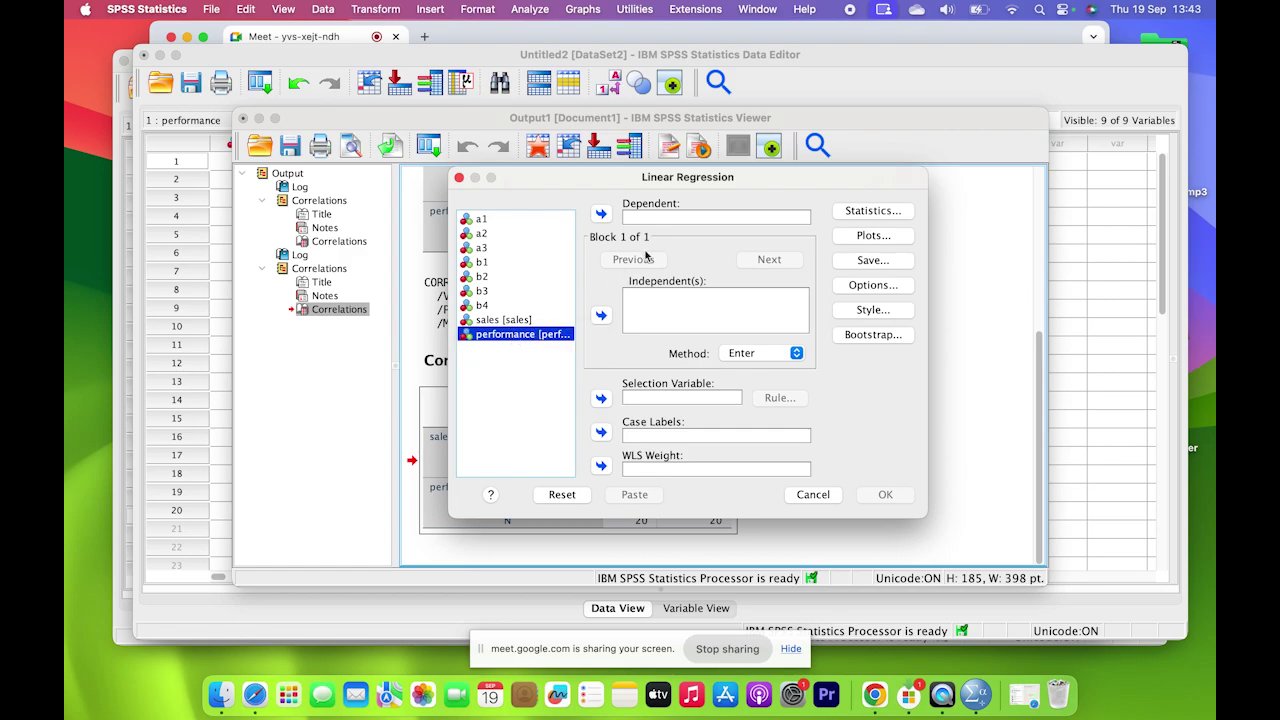
click(601, 213)
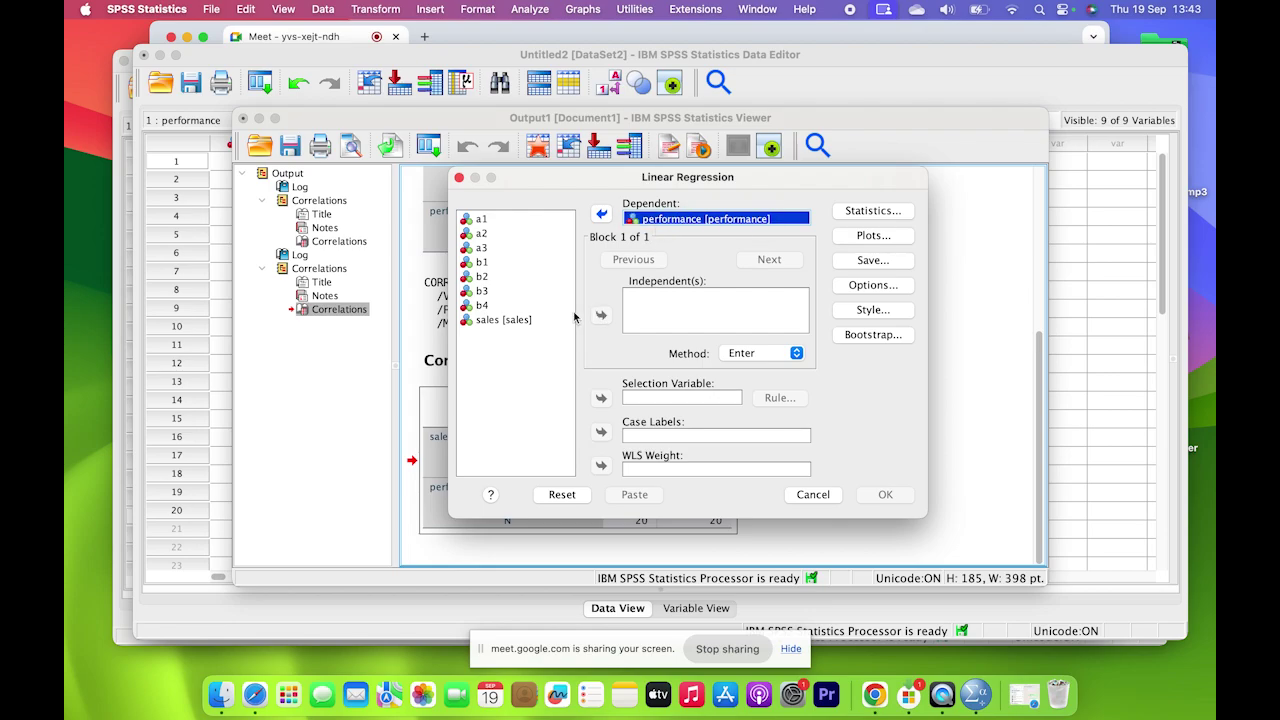
Add sales as the independent variable and highlight performance and sales in turn to point out their roles.
click(513, 322)
click(601, 315)
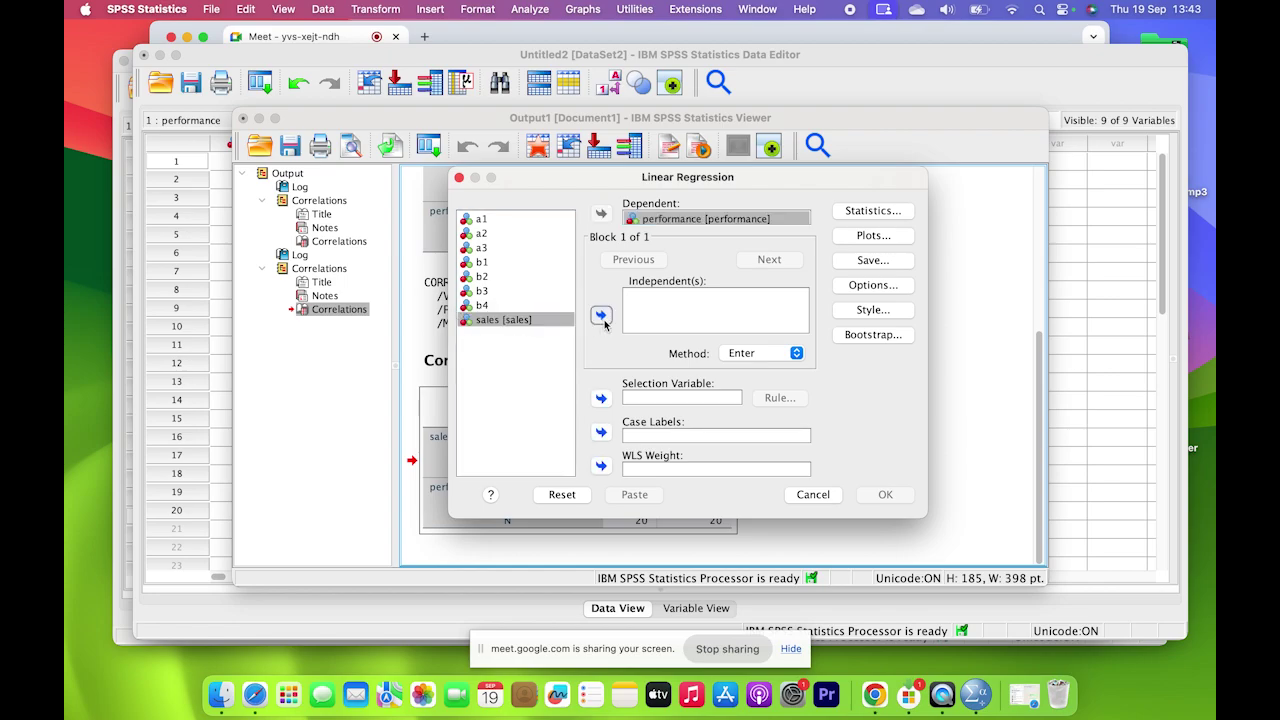
click(695, 222)
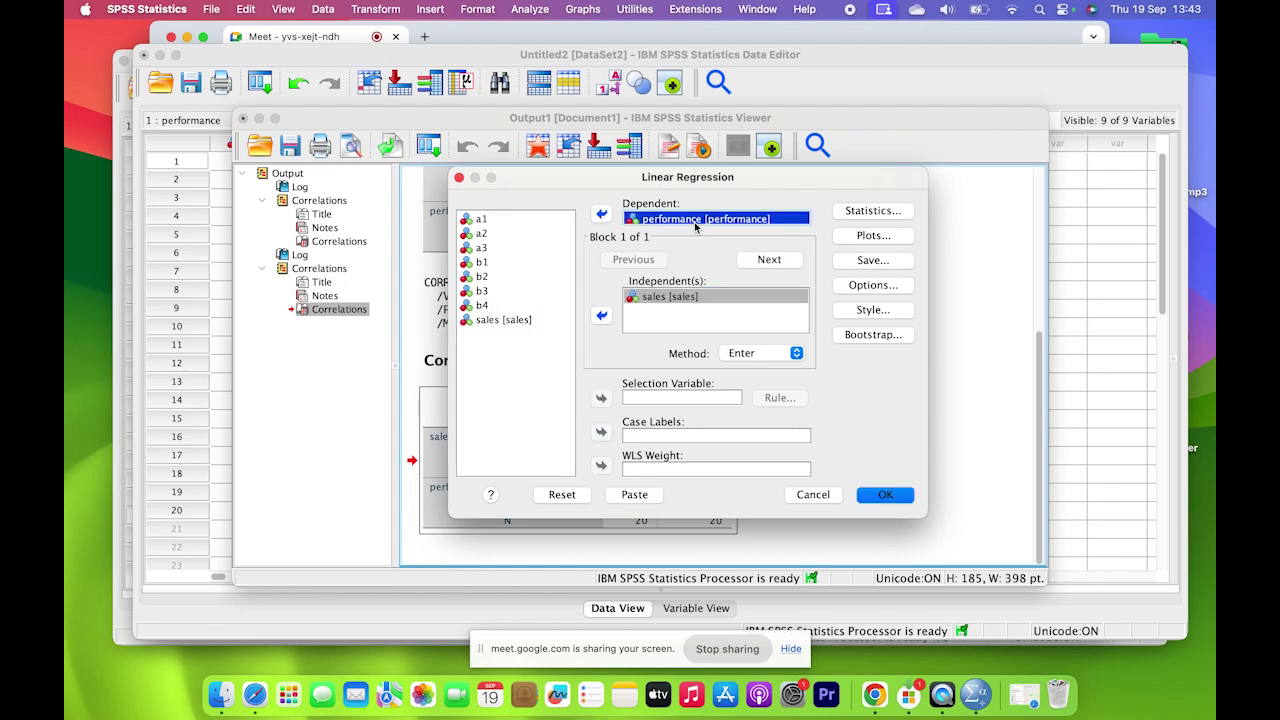
click(684, 299)
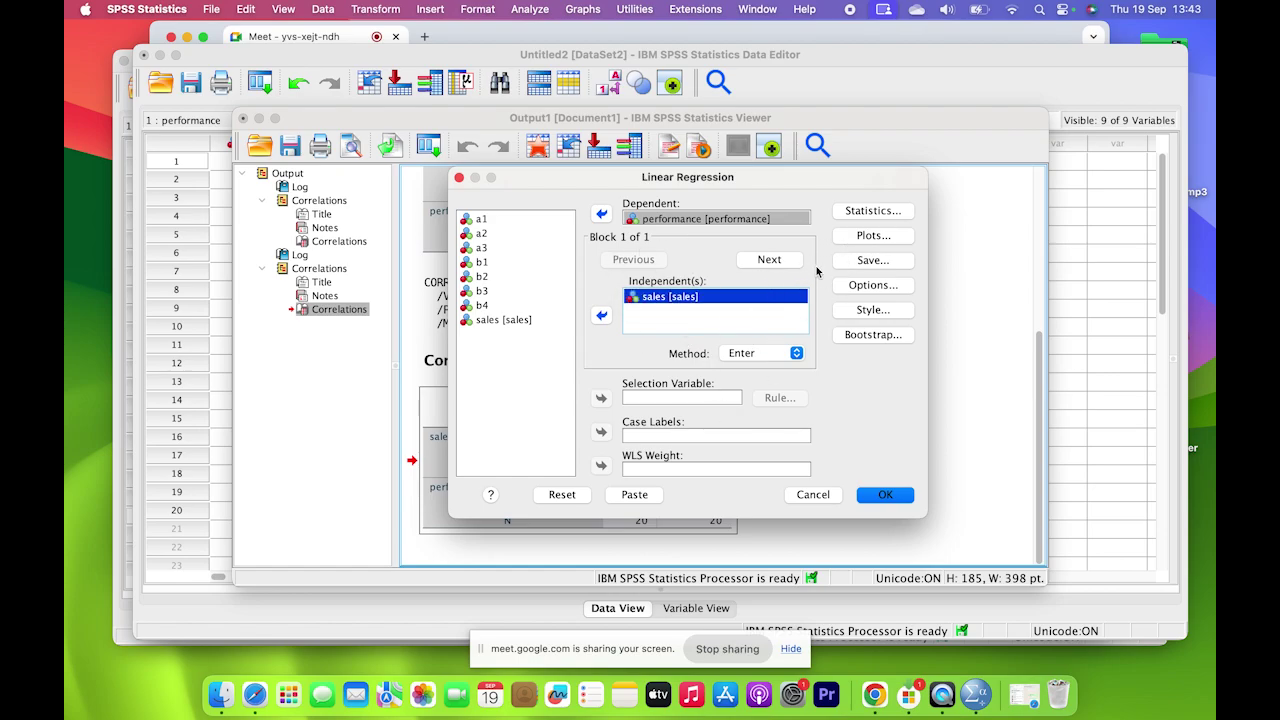
Look through the Statistics, Plots and Options settings of the linear regression, cancelling each without changes.
click(865, 213)
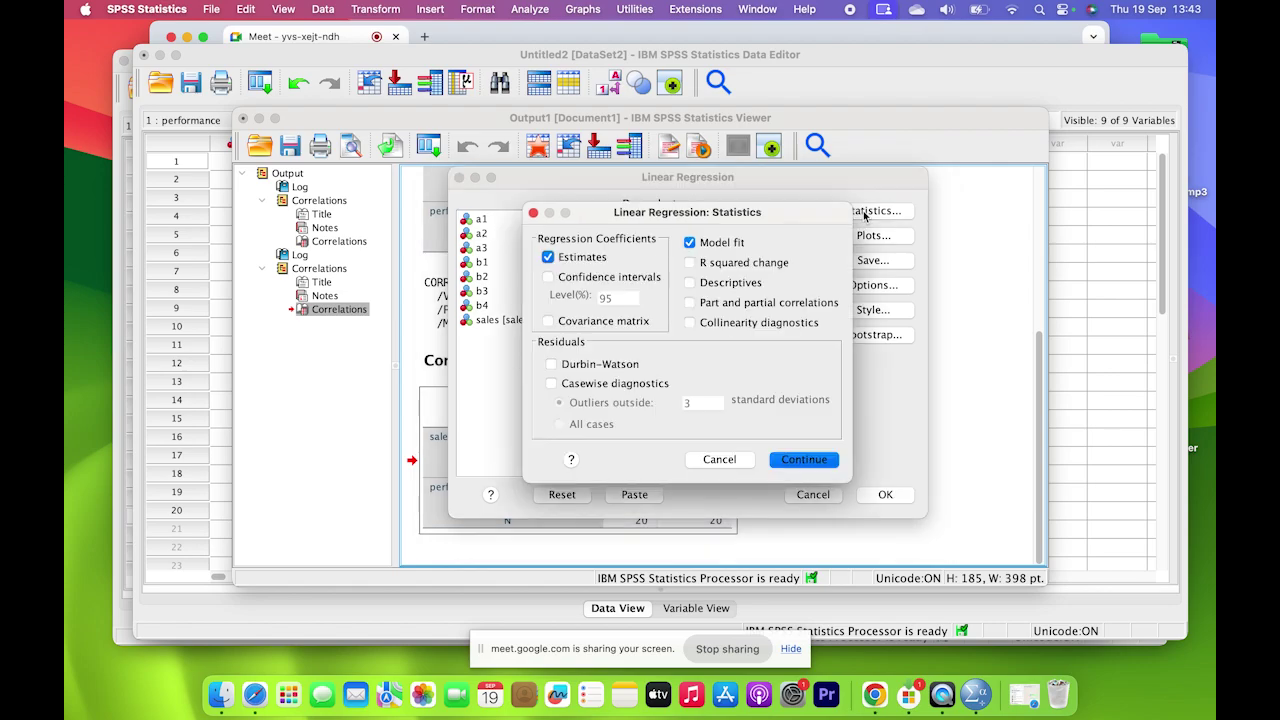
click(705, 462)
click(872, 236)
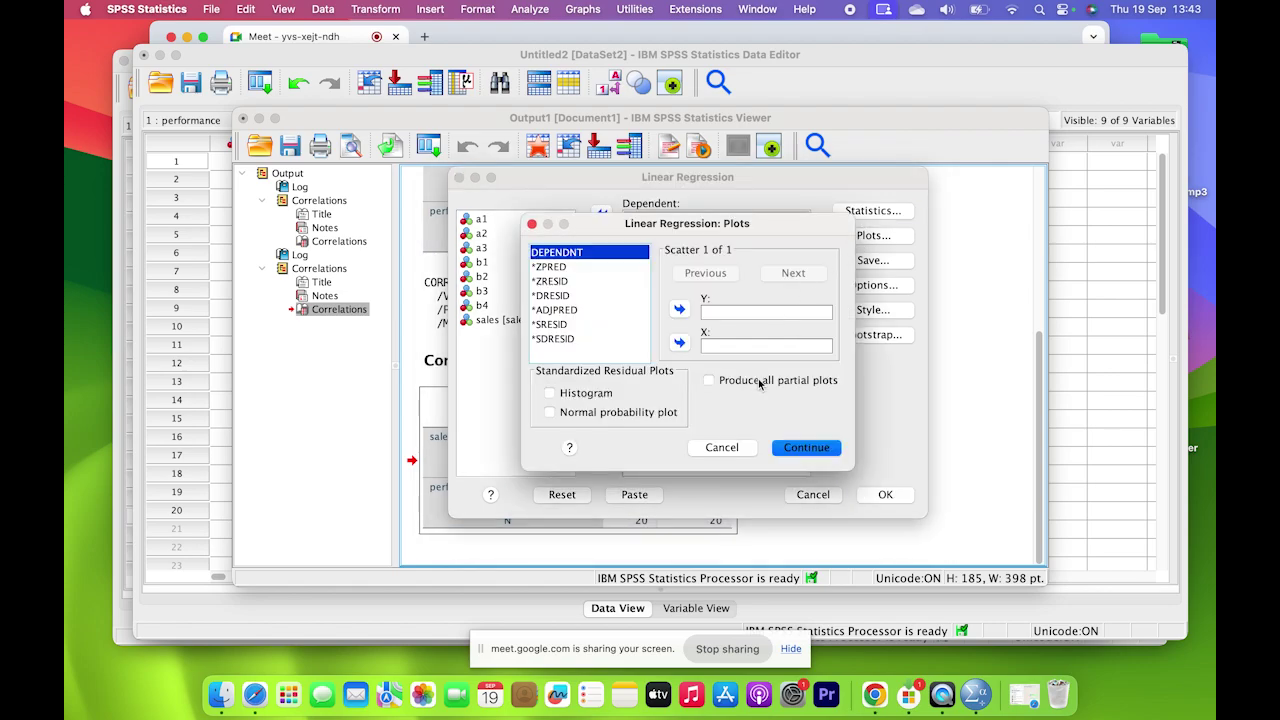
click(729, 446)
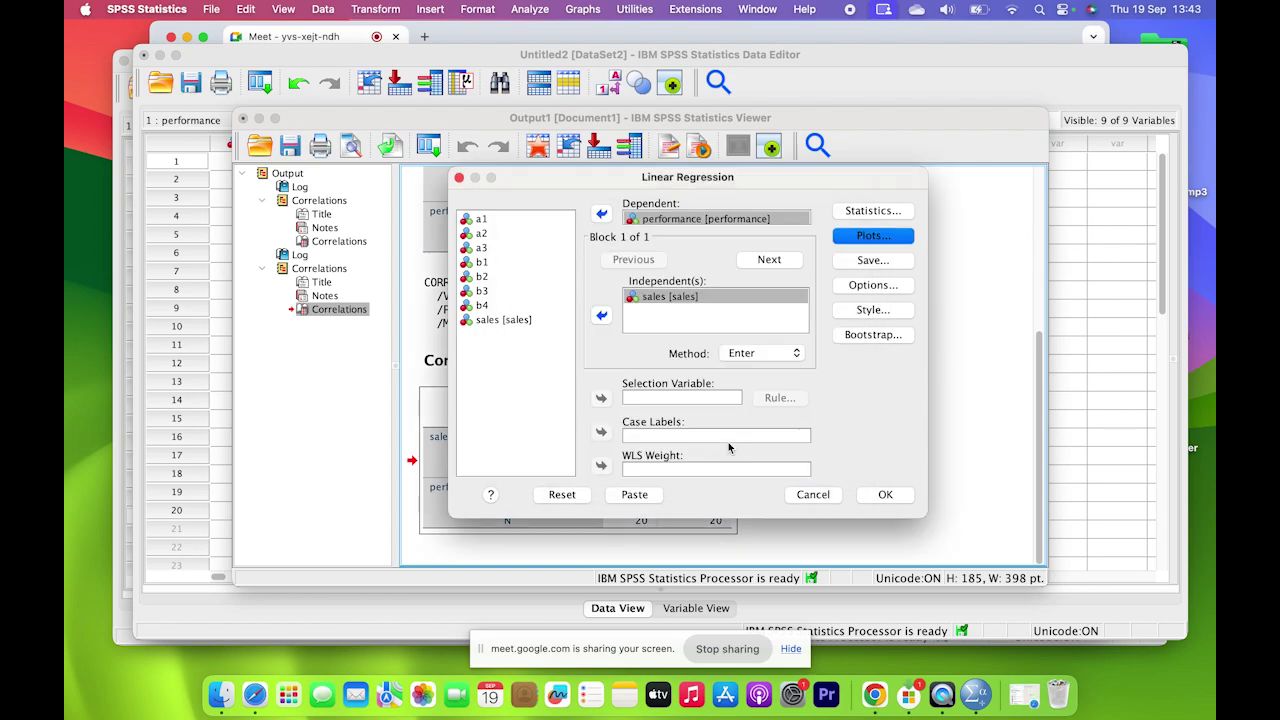
click(867, 287)
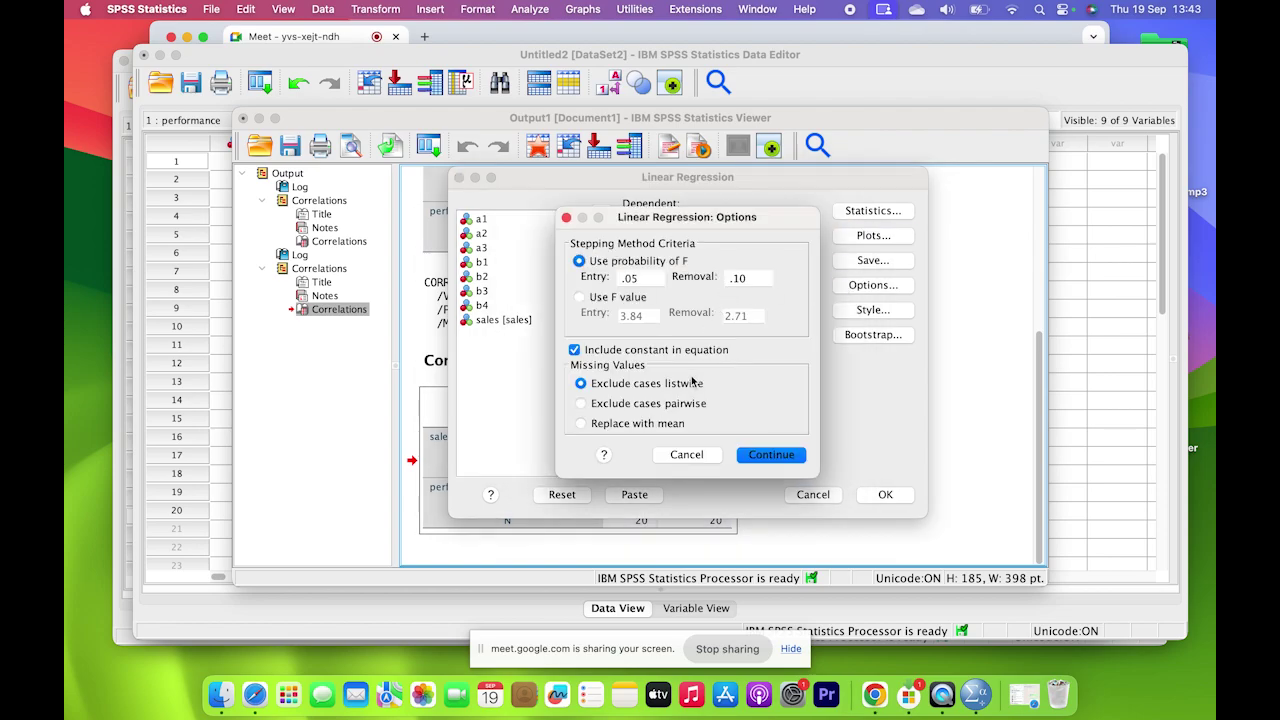
click(687, 456)
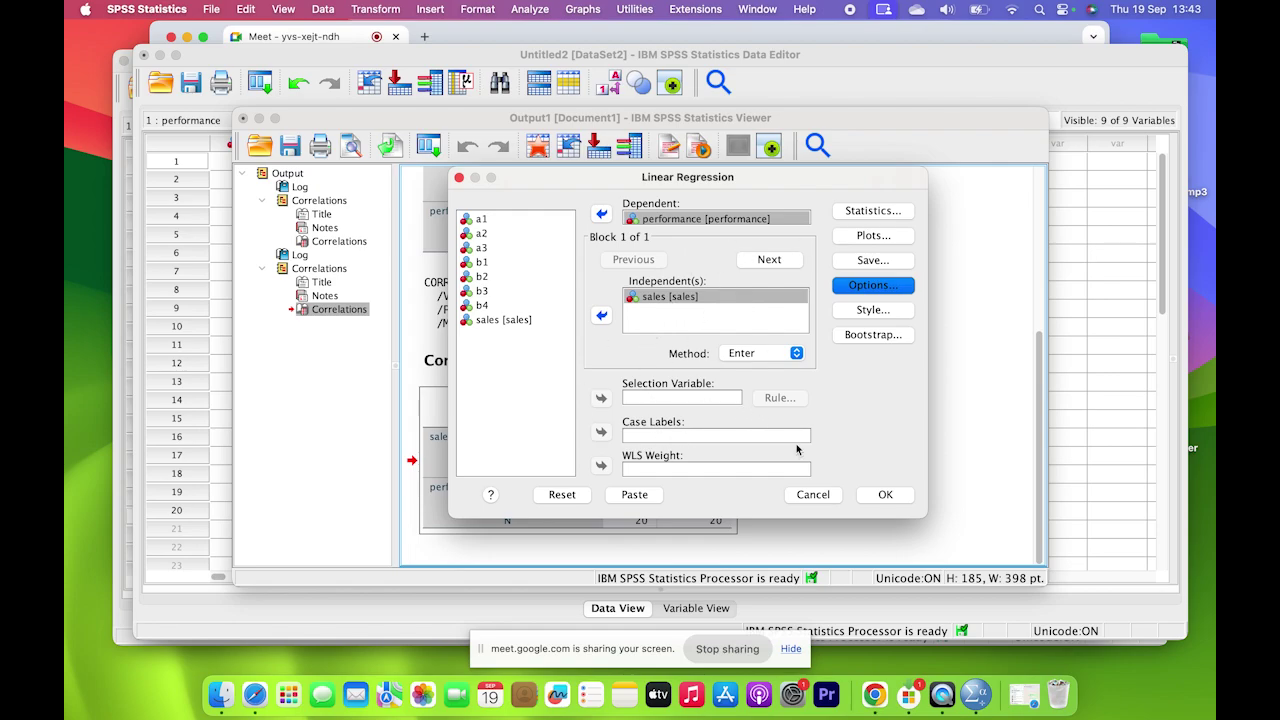
Run the linear regression of performance on sales and look over the new regression tables in the output.
click(886, 495)
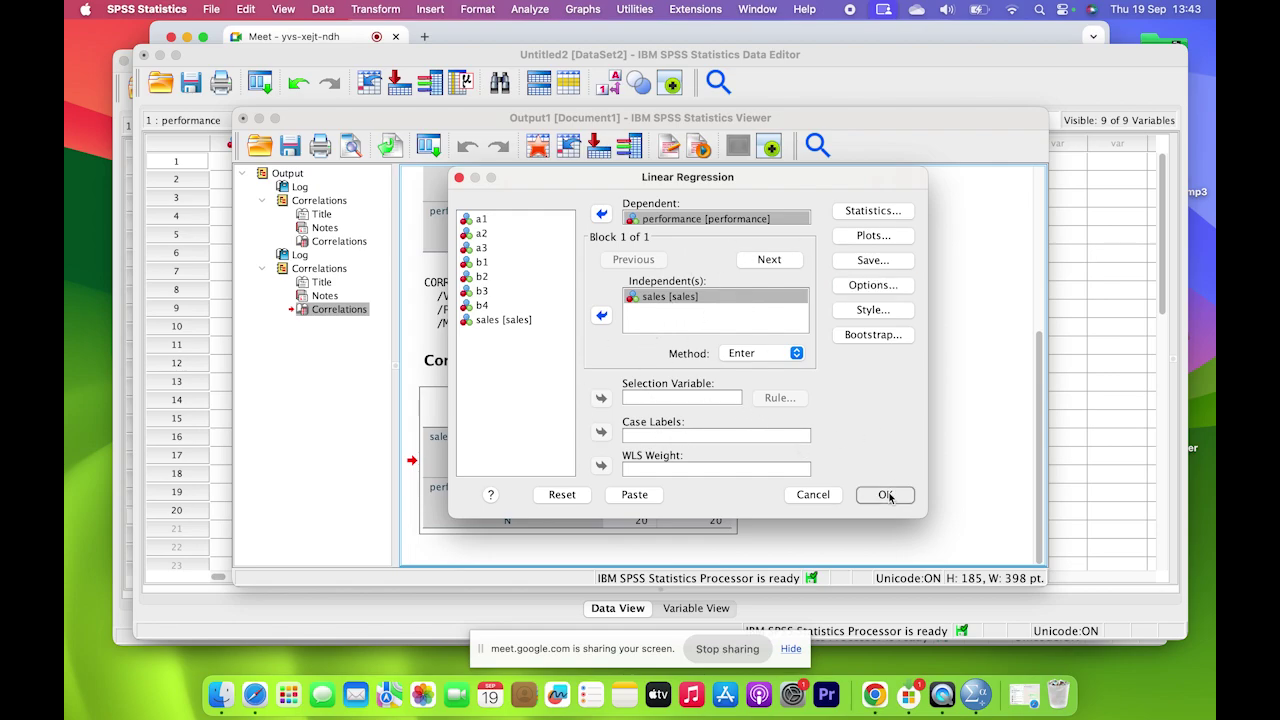
scroll(890, 498, down, 5)
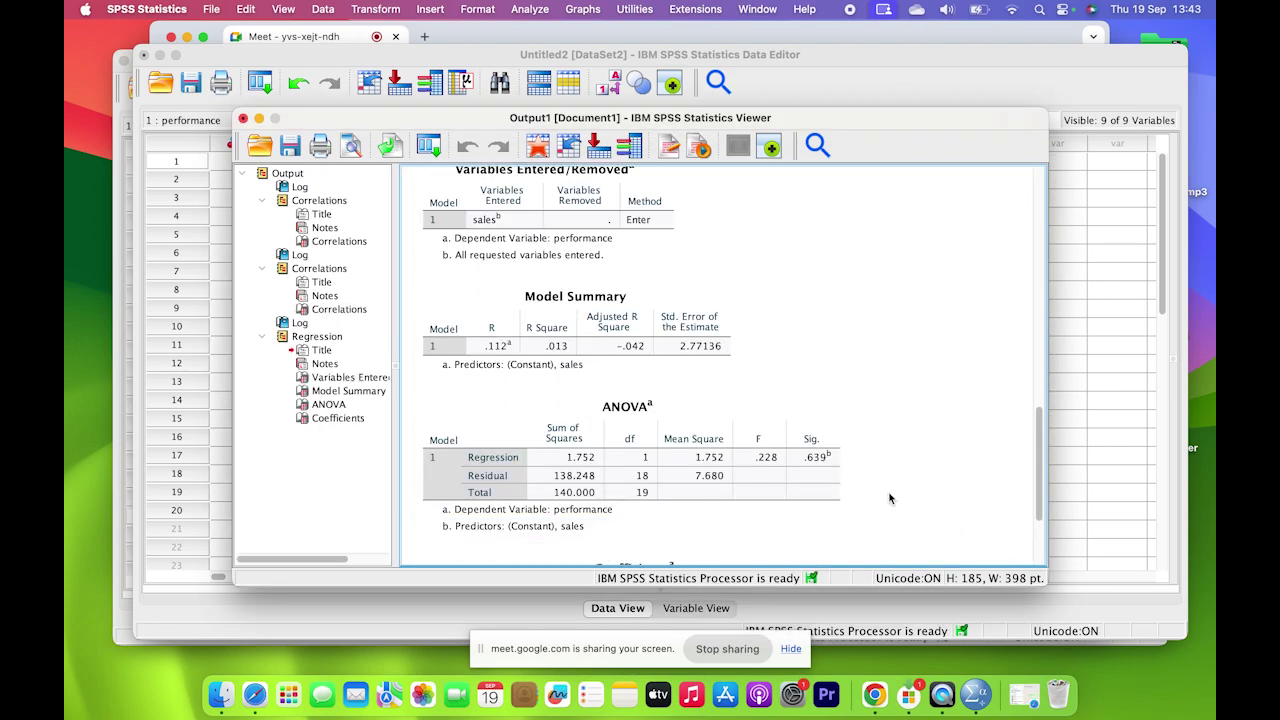
scroll(890, 498, up, 2)
scroll(890, 498, down, 2)
scroll(890, 498, up, 2)
scroll(890, 498, up, 2)
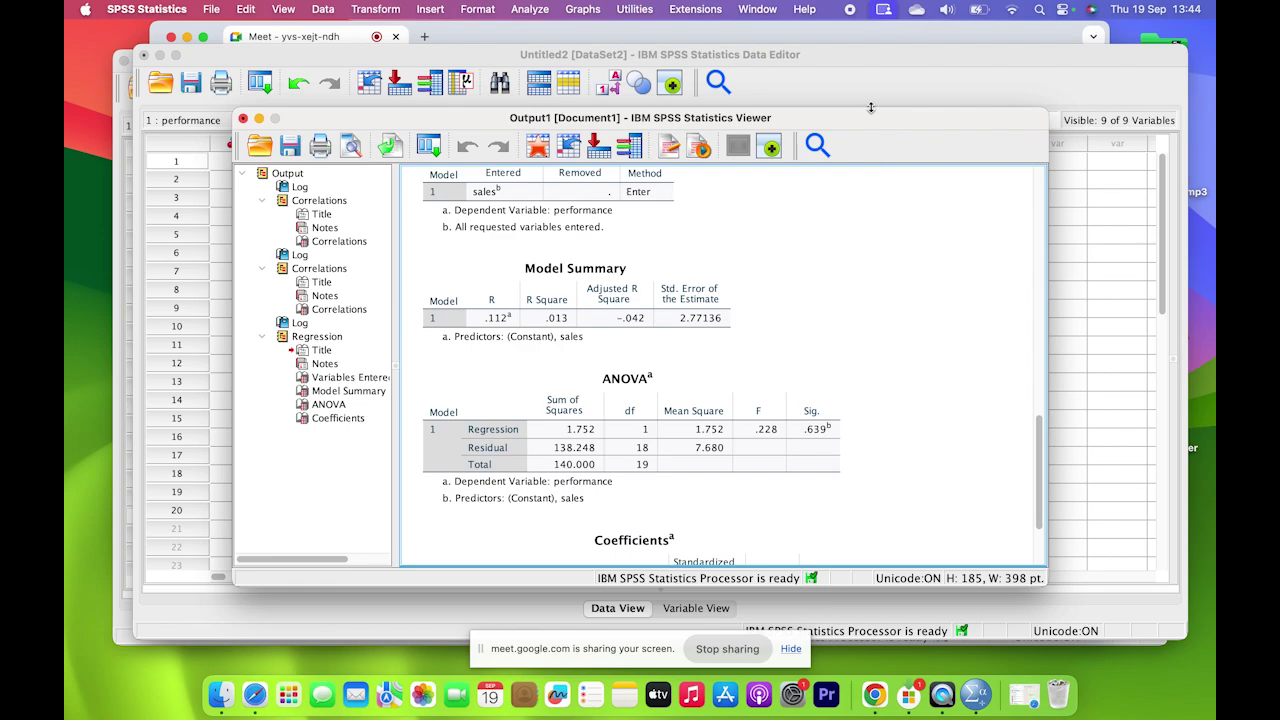
Enlarge the output viewer window in height and show the regression tables from Variables Entered/Removed to Coefficients.
drag(870, 107, 870, 28)
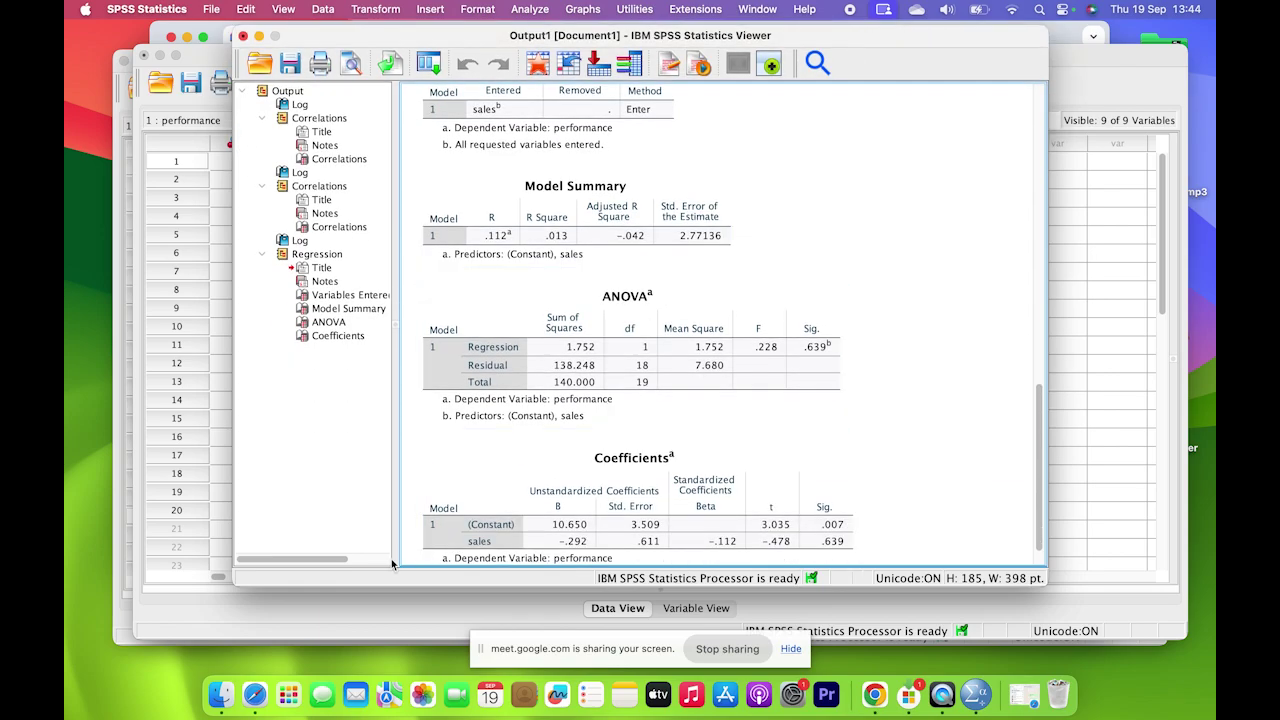
drag(395, 587, 392, 632)
click(636, 467)
scroll(636, 467, up, 3)
click(636, 467)
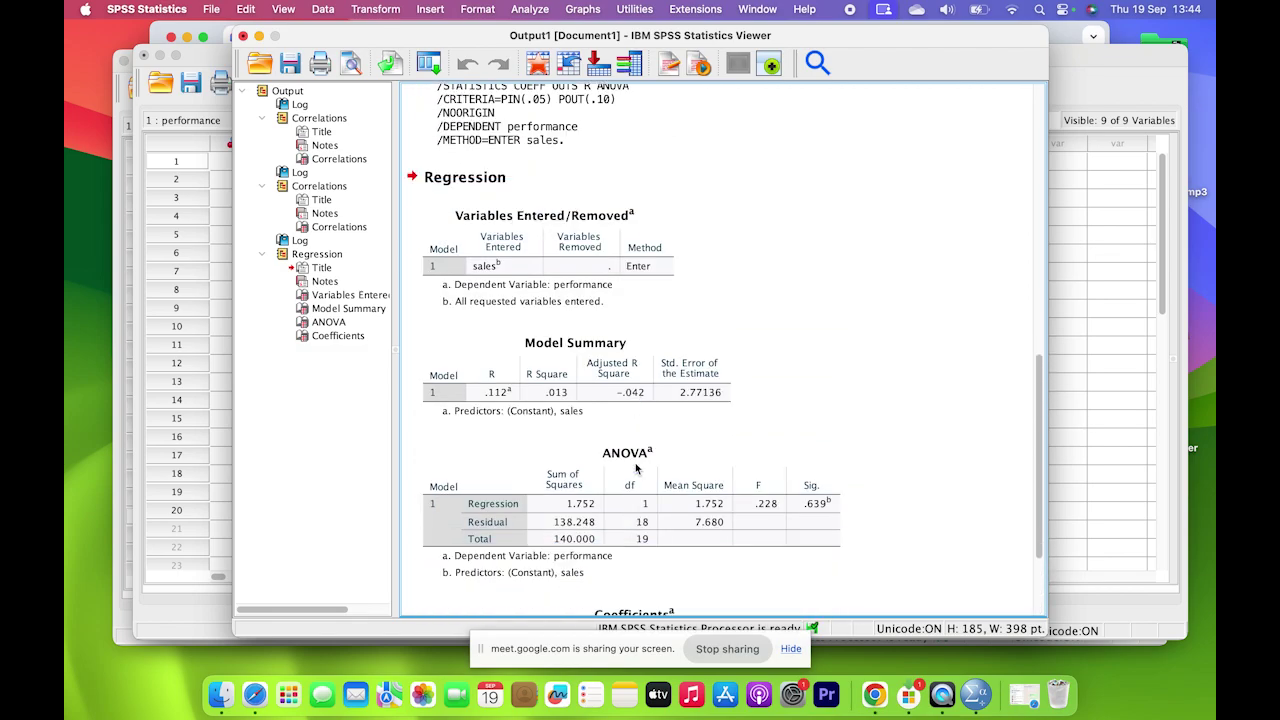
scroll(636, 467, down, 3)
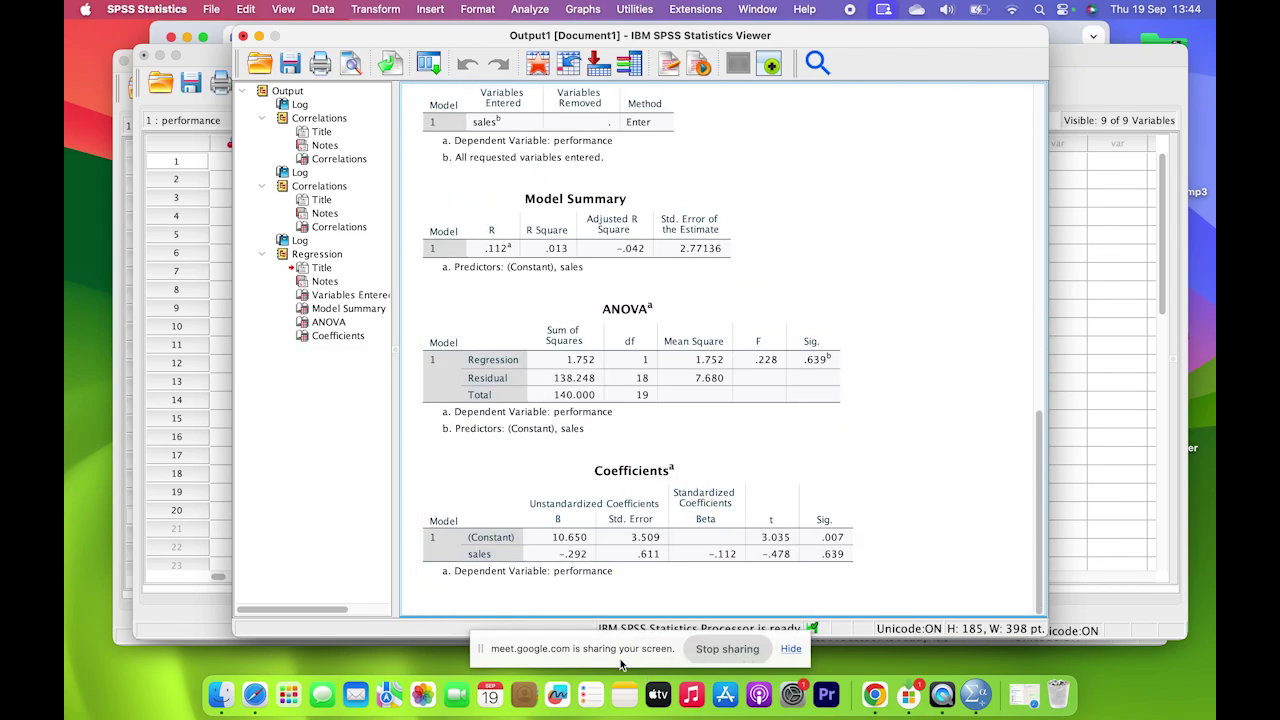
Switch to the Google Meet call in Chrome and stop presenting the screen.
click(545, 643)
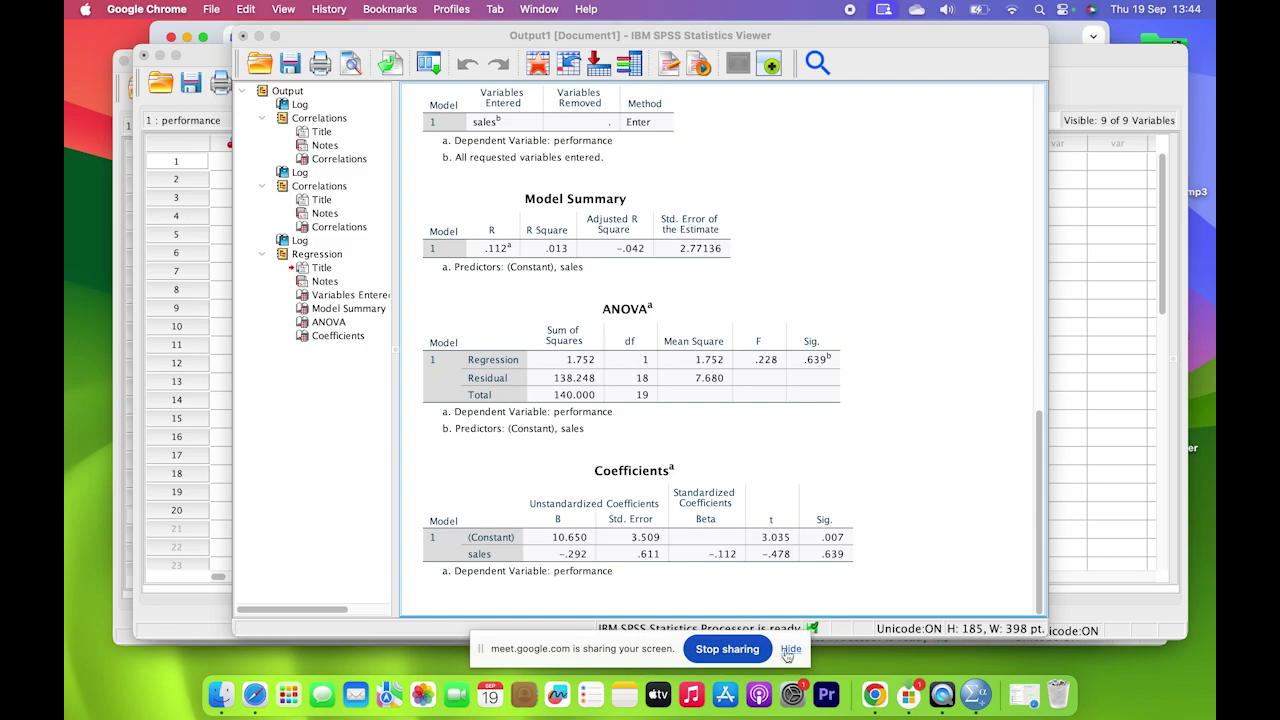
click(876, 695)
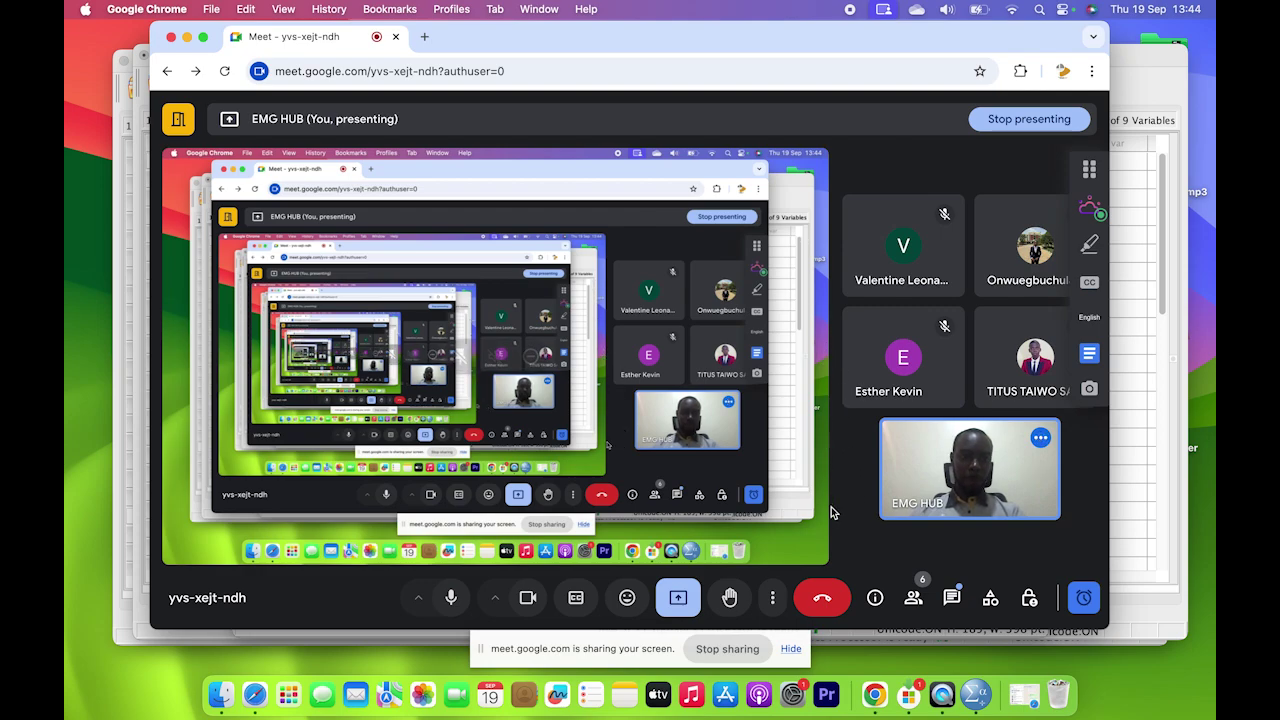
click(676, 598)
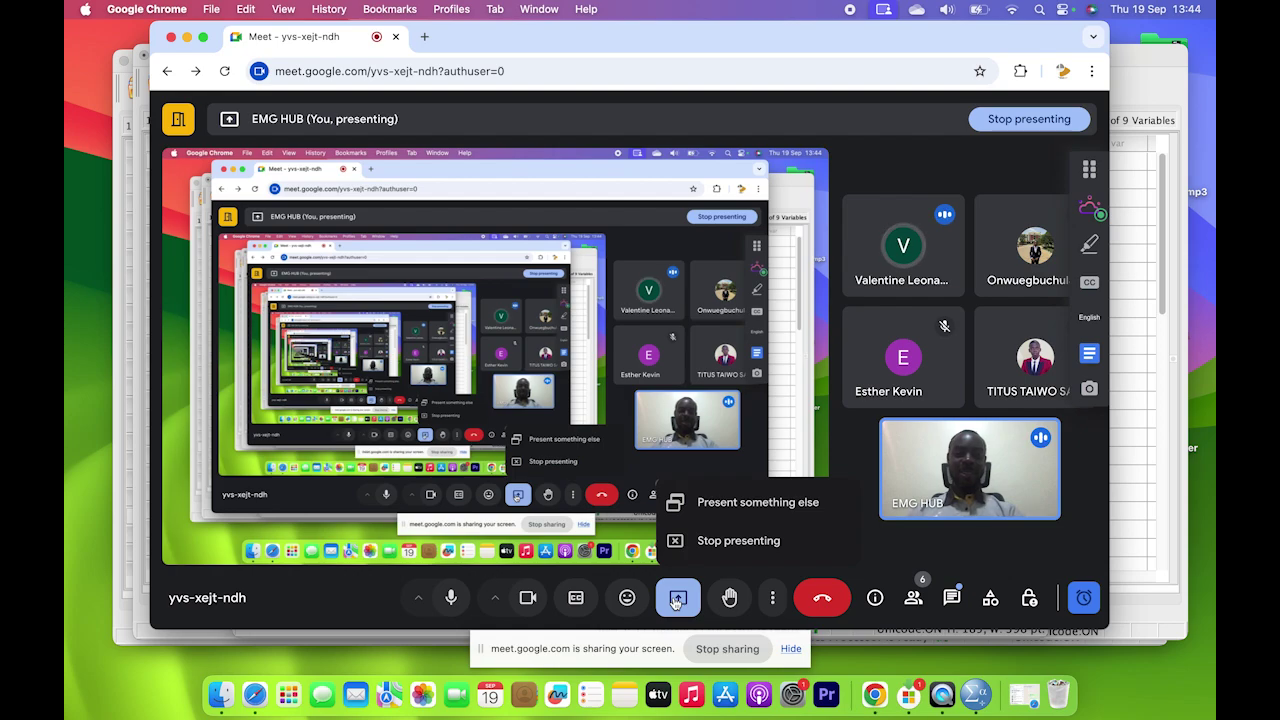
click(728, 541)
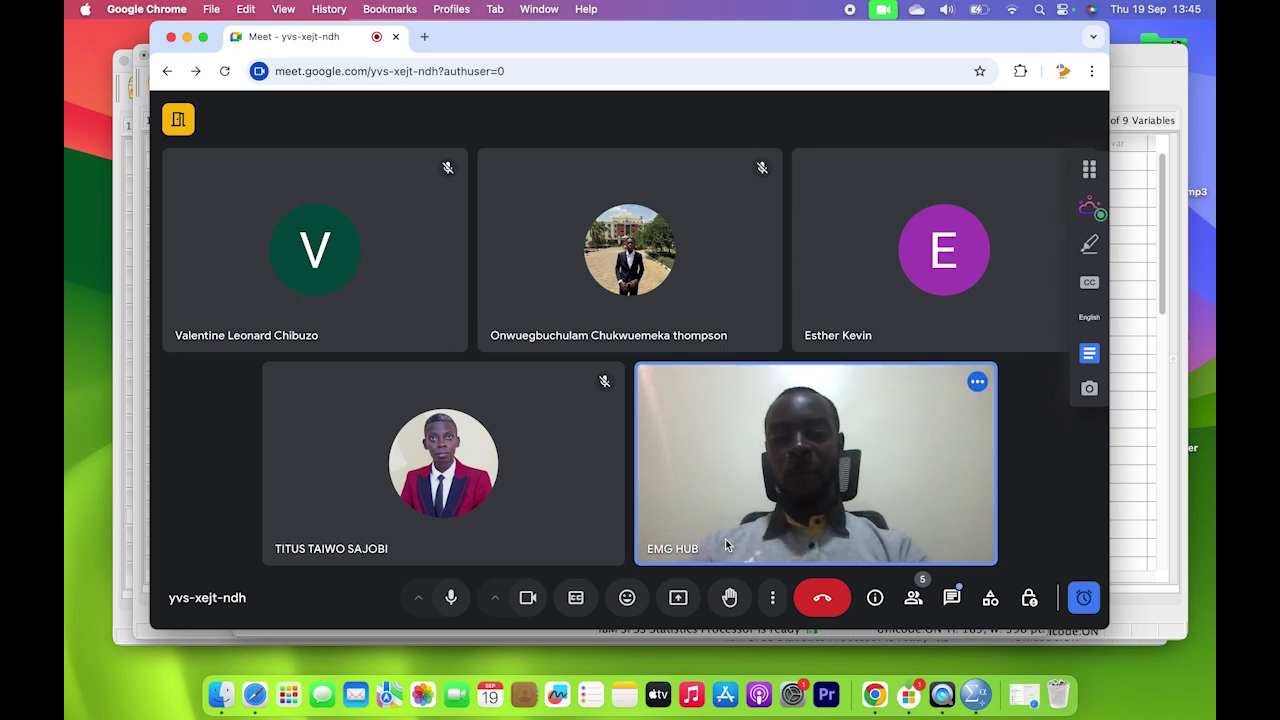
Present the entire screen in the Google Meet call again.
mouse_move(800, 470)
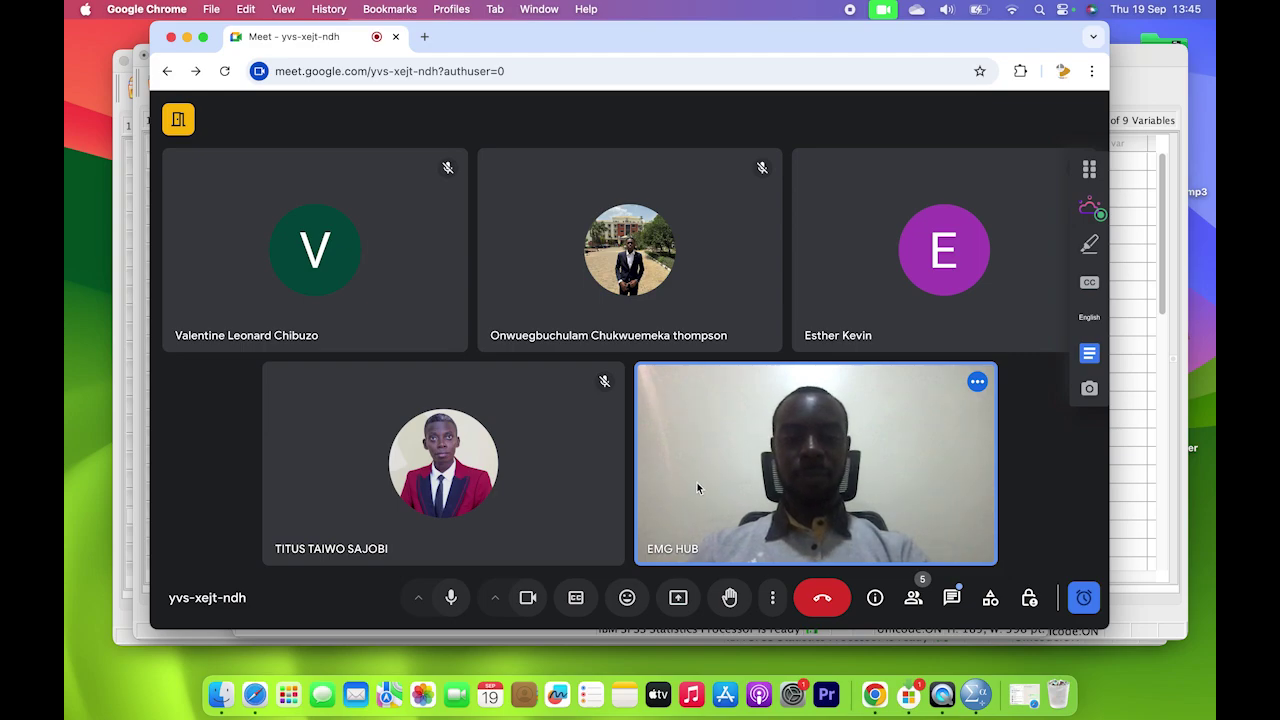
click(679, 600)
click(775, 164)
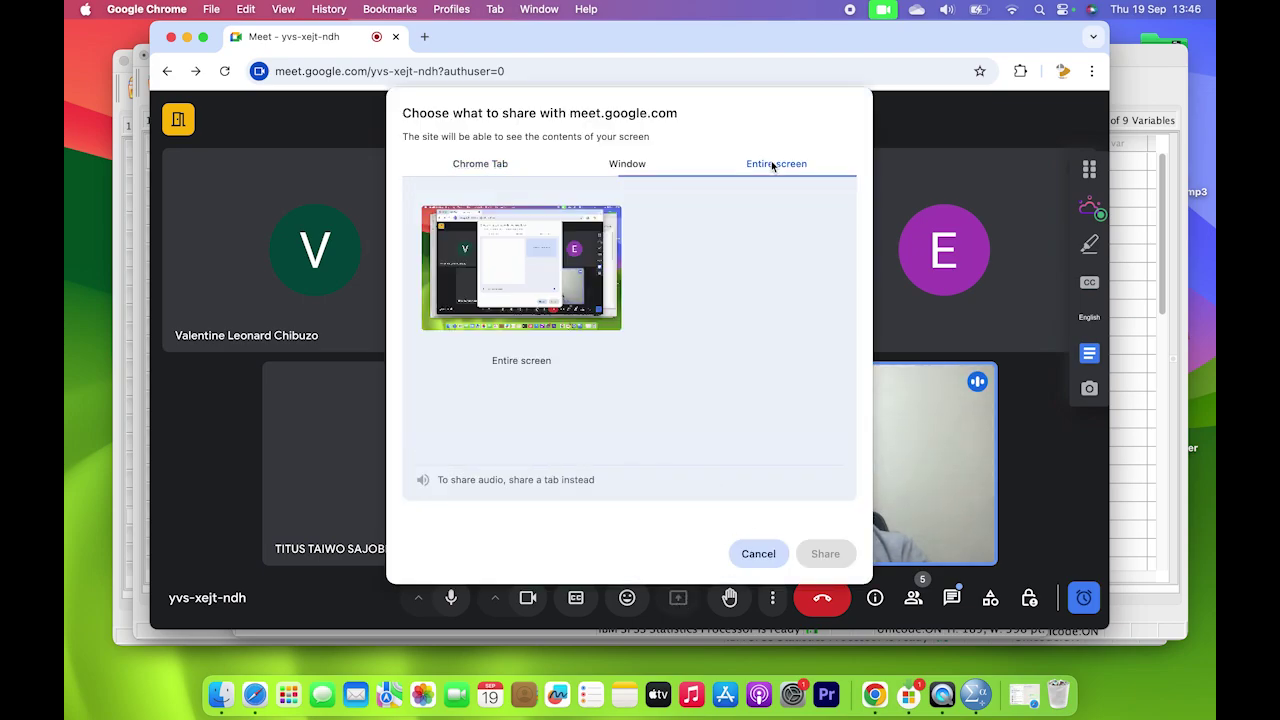
click(618, 283)
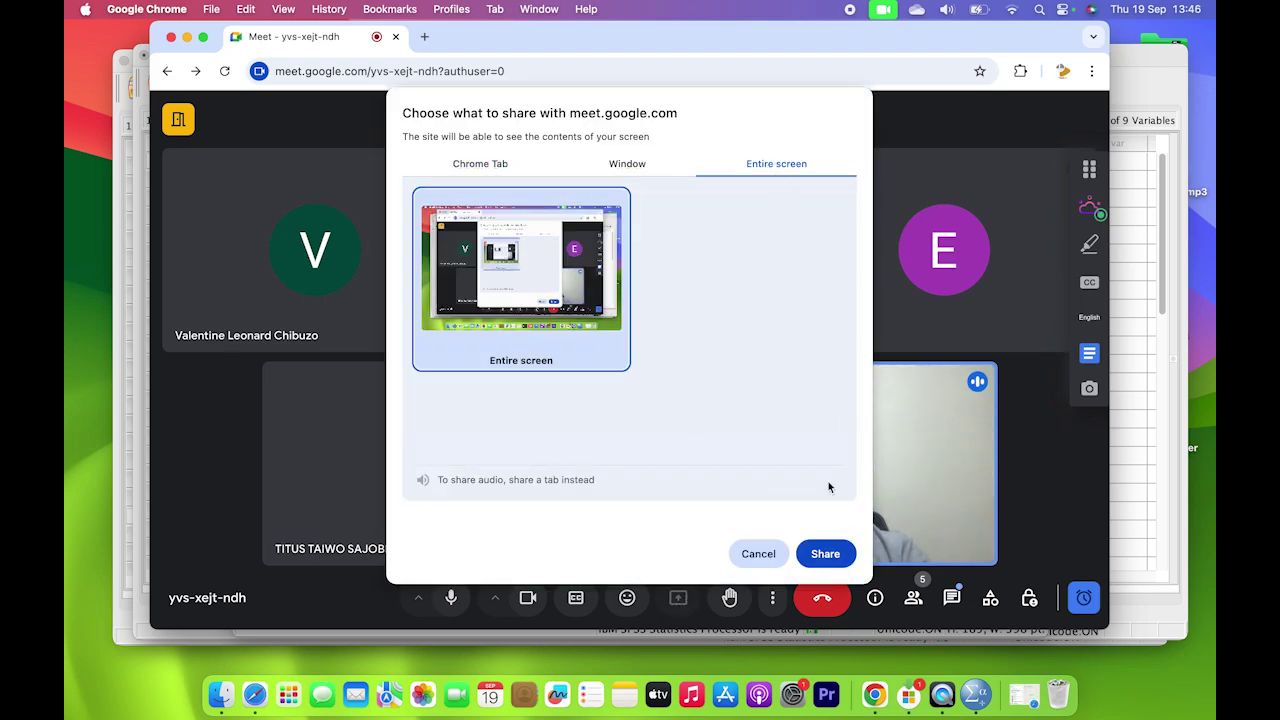
click(822, 552)
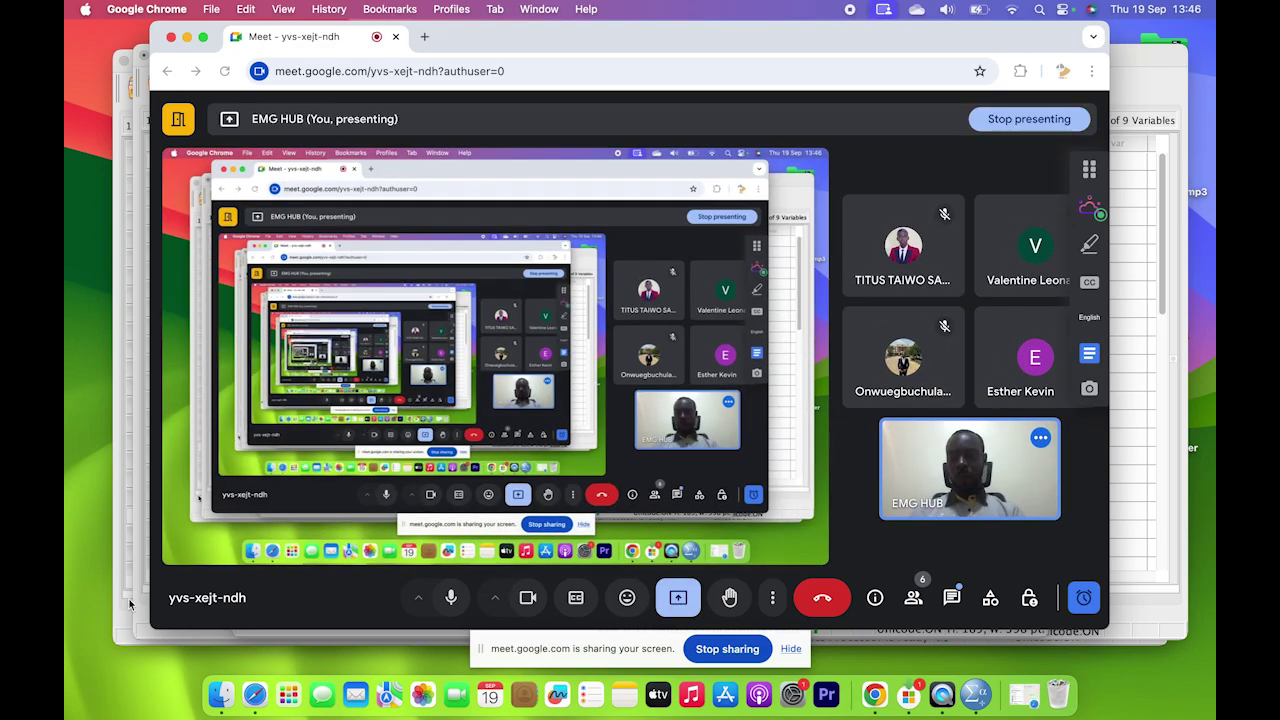
Return to the SPSS Data Editor, delete all cases from the data set, and dismiss the resulting message.
click(129, 604)
click(495, 343)
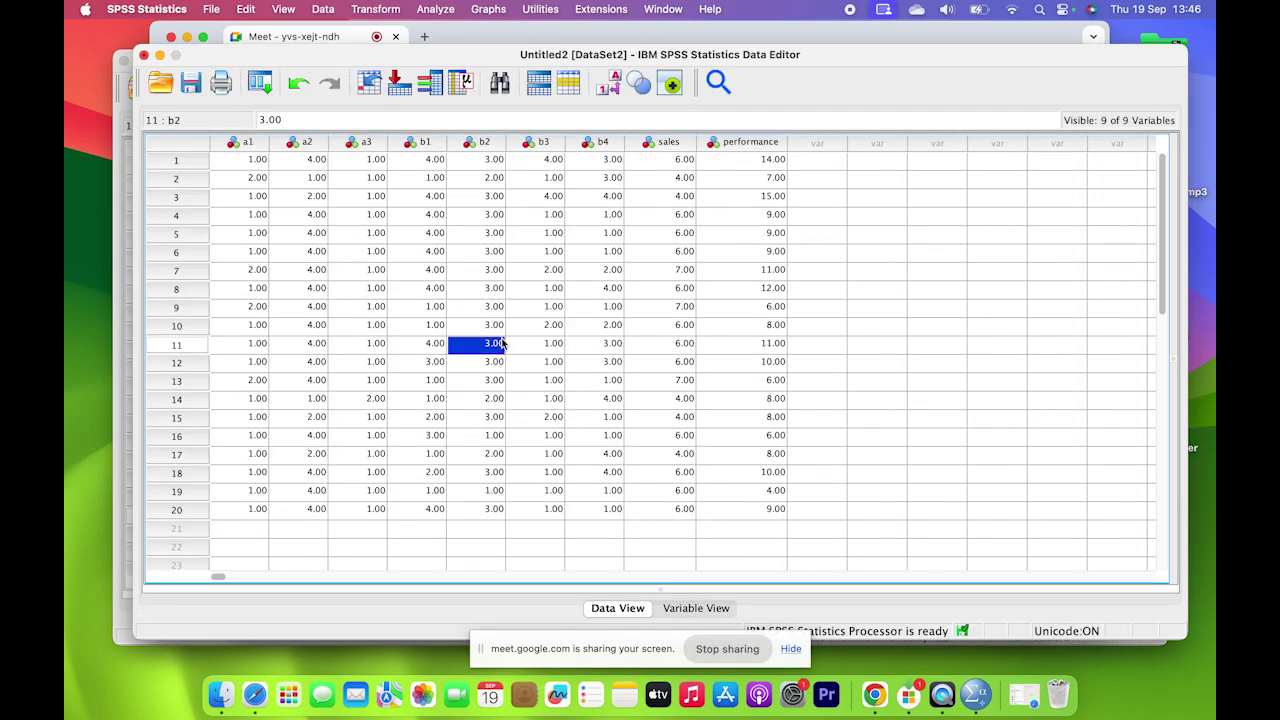
key(super+a)
key(Delete)
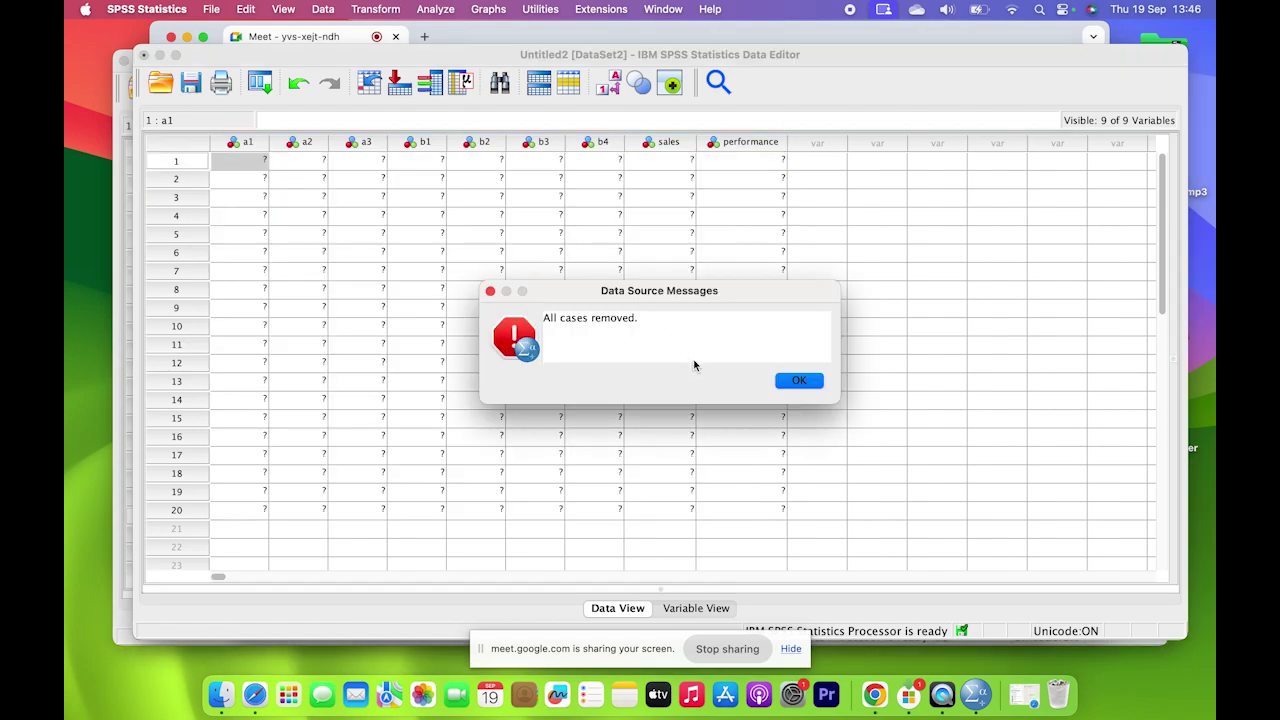
click(797, 381)
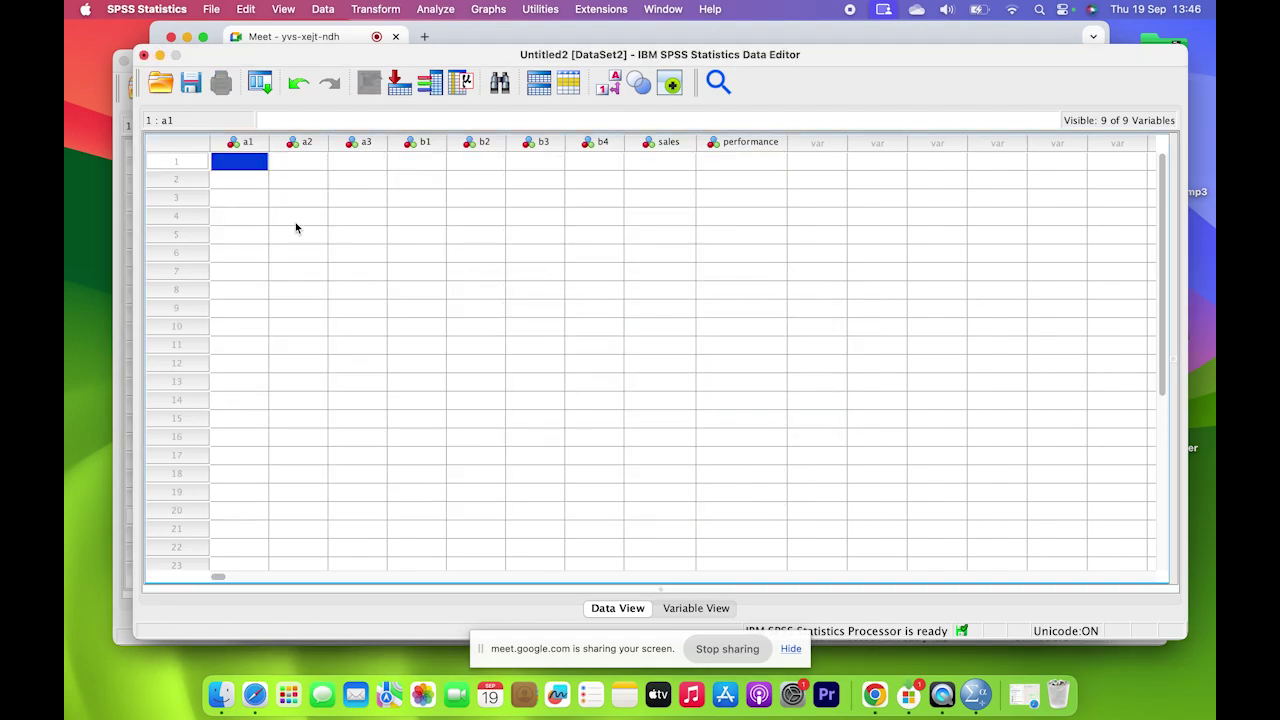
Examine the cleared data grid's first cells under a1 and a2 and the variable definitions from a1 to performance.
click(258, 199)
click(243, 162)
key(Down)
key(Down)
key(Up)
key(Up)
click(676, 610)
click(637, 610)
click(673, 610)
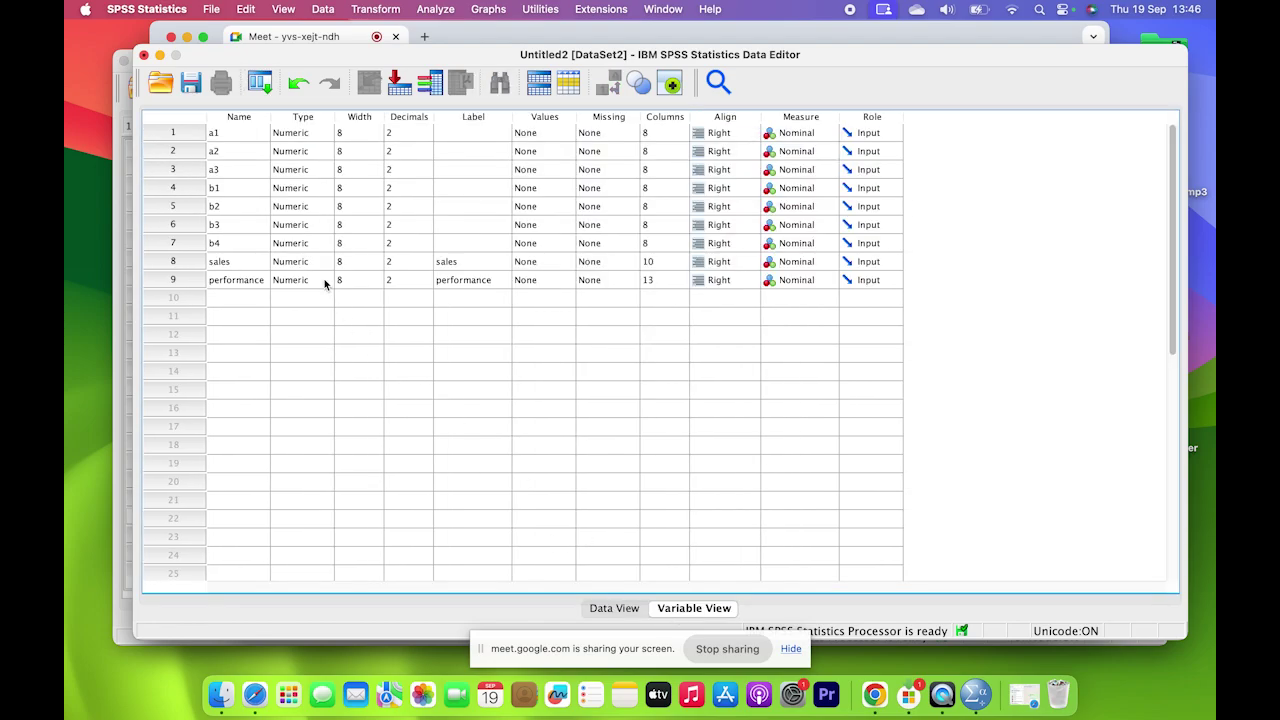
click(613, 606)
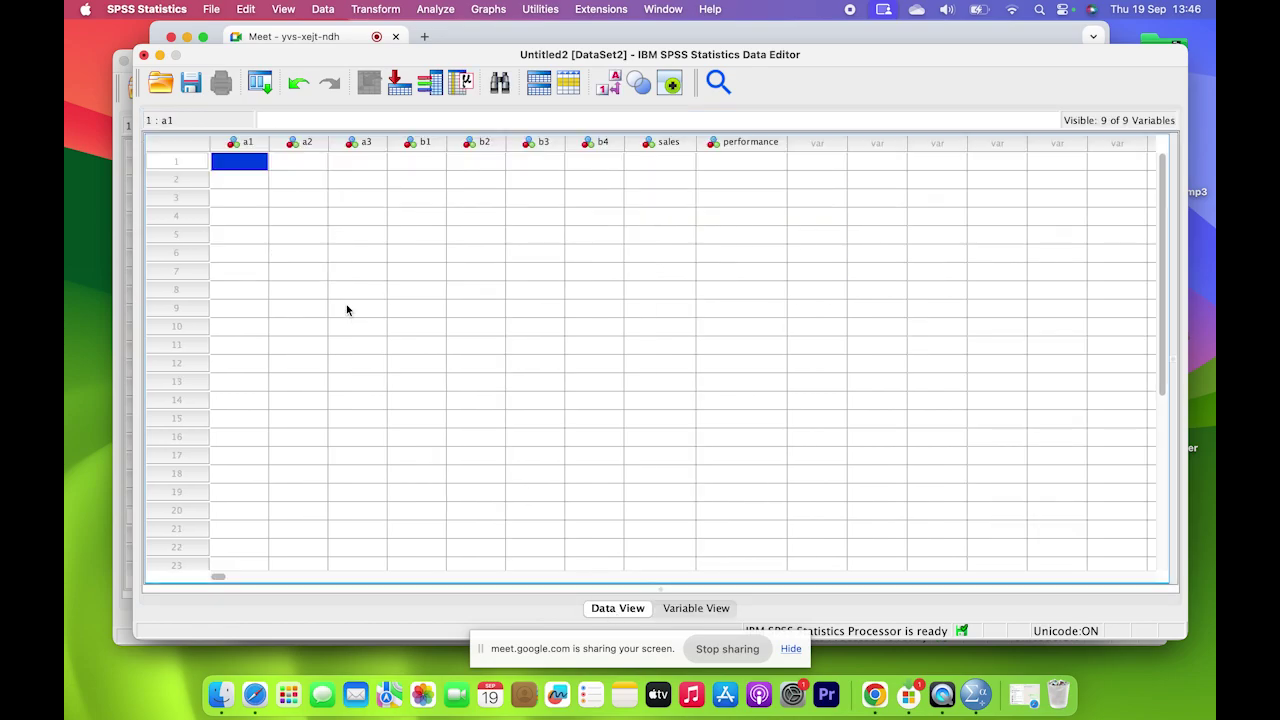
click(246, 181)
click(288, 164)
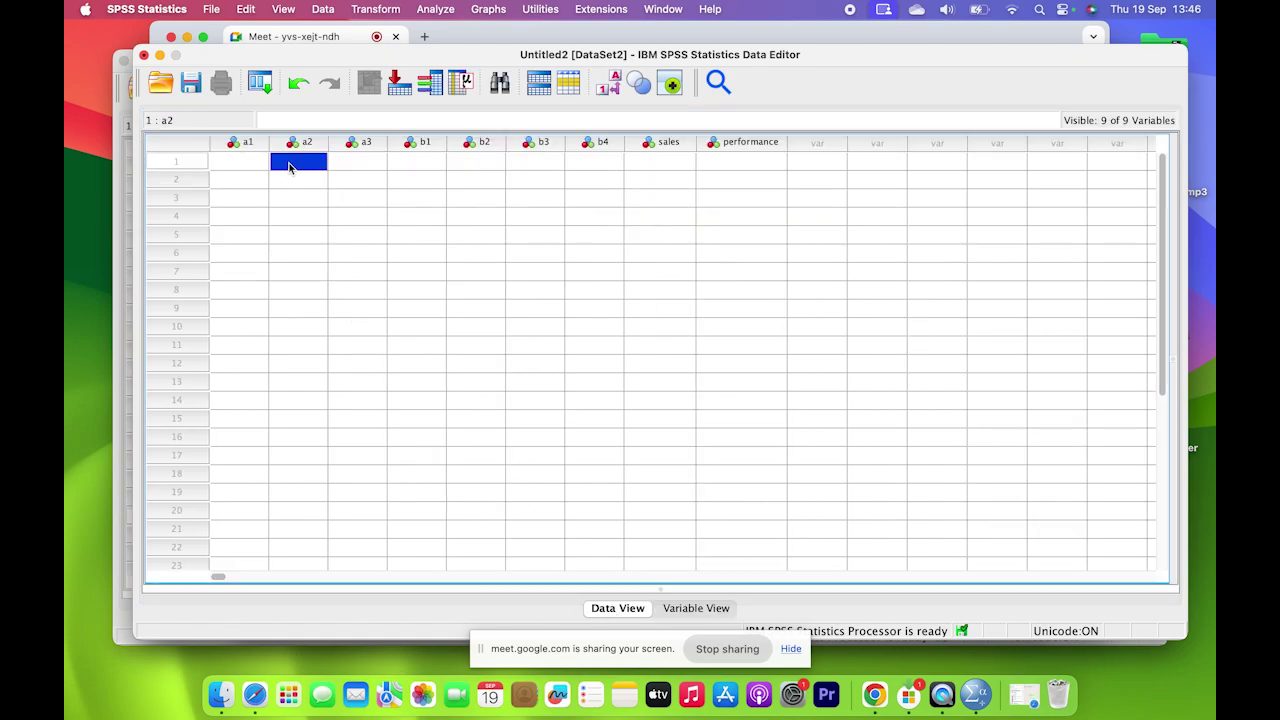
In the first case, enter 2 for a1, 2 for a2, 1 for a3 and 3 for b1.
click(236, 164)
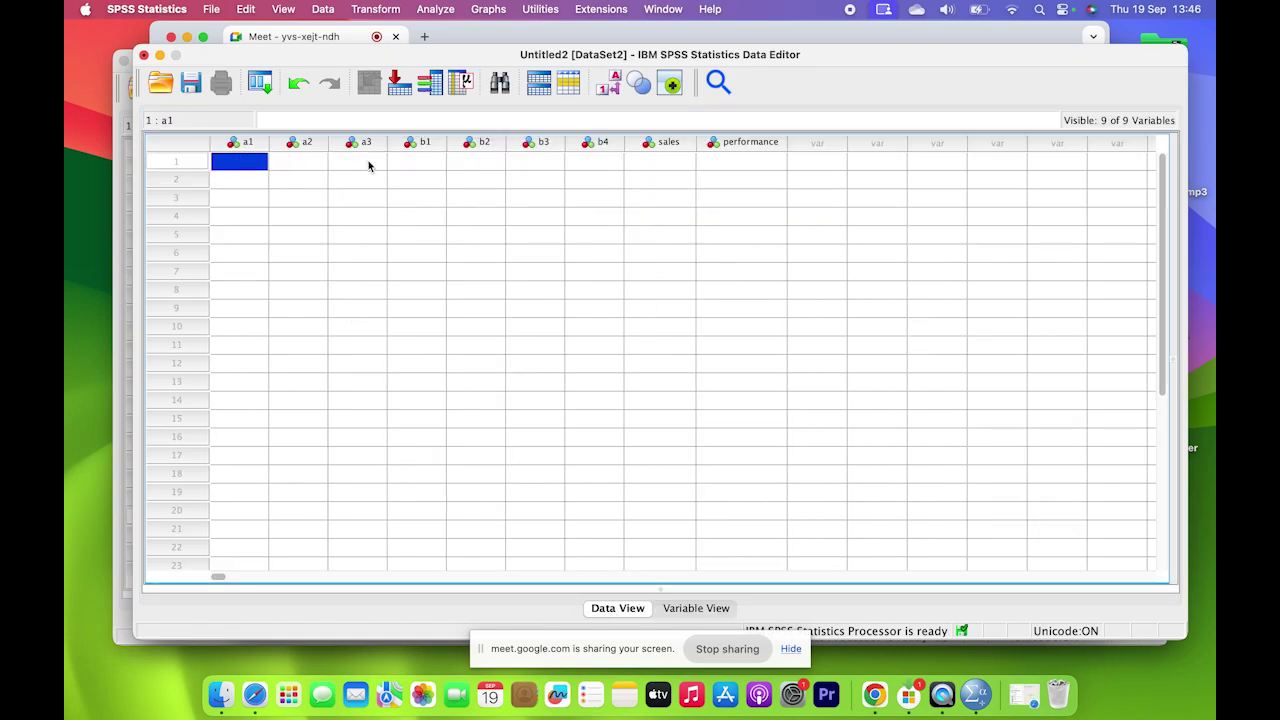
click(246, 188)
click(244, 166)
text(2)
key(Tab)
text(2)
key(Return)
key(Right)
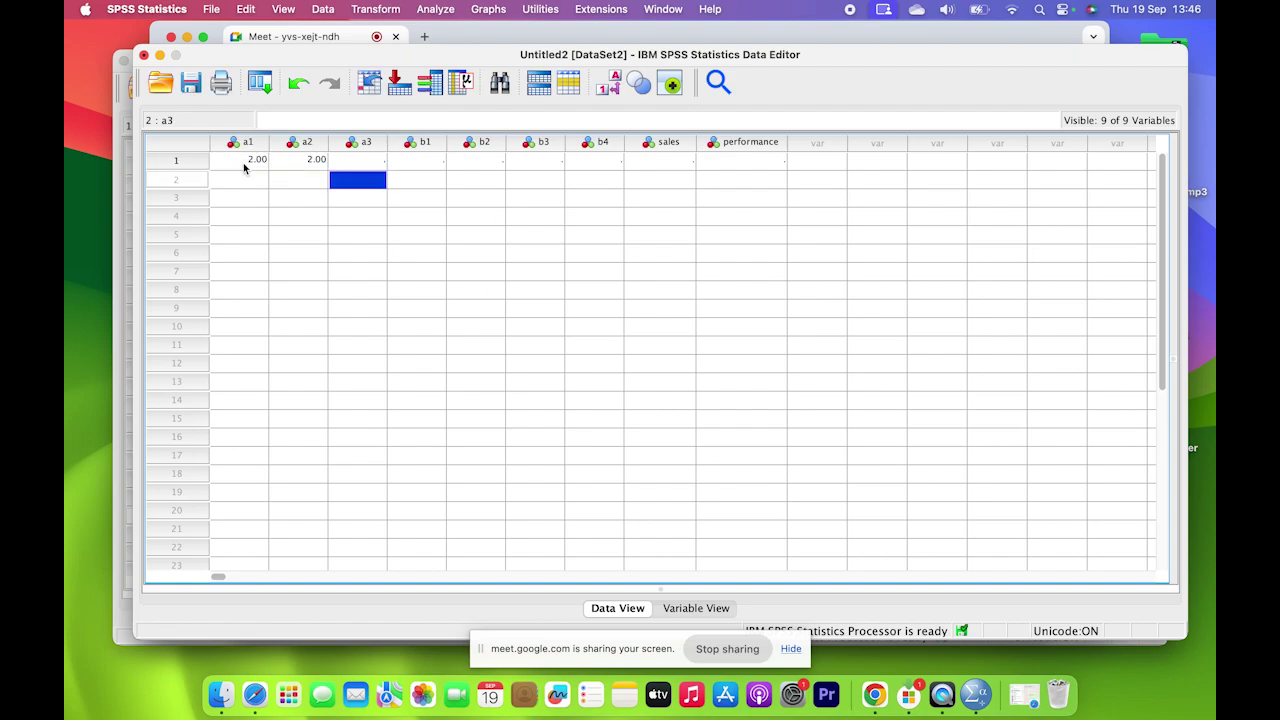
key(Up)
text(1)
key(Tab)
text(3)
key(Tab)
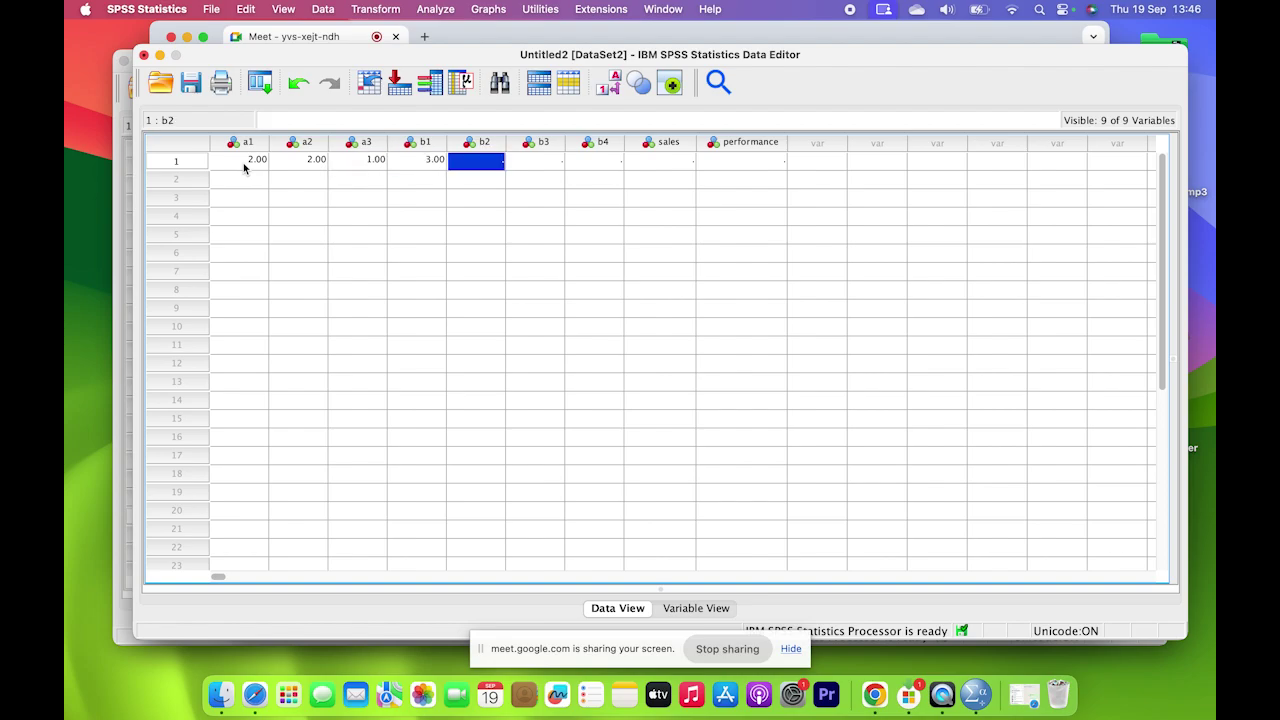
Complete the first case with b2 4, b3 4, b4 3, sales 2 and performance 1.
text(4)
key(Tab)
text(4)
key(Tab)
text(3)
key(Tab)
text(2)
key(Tab)
text(1)
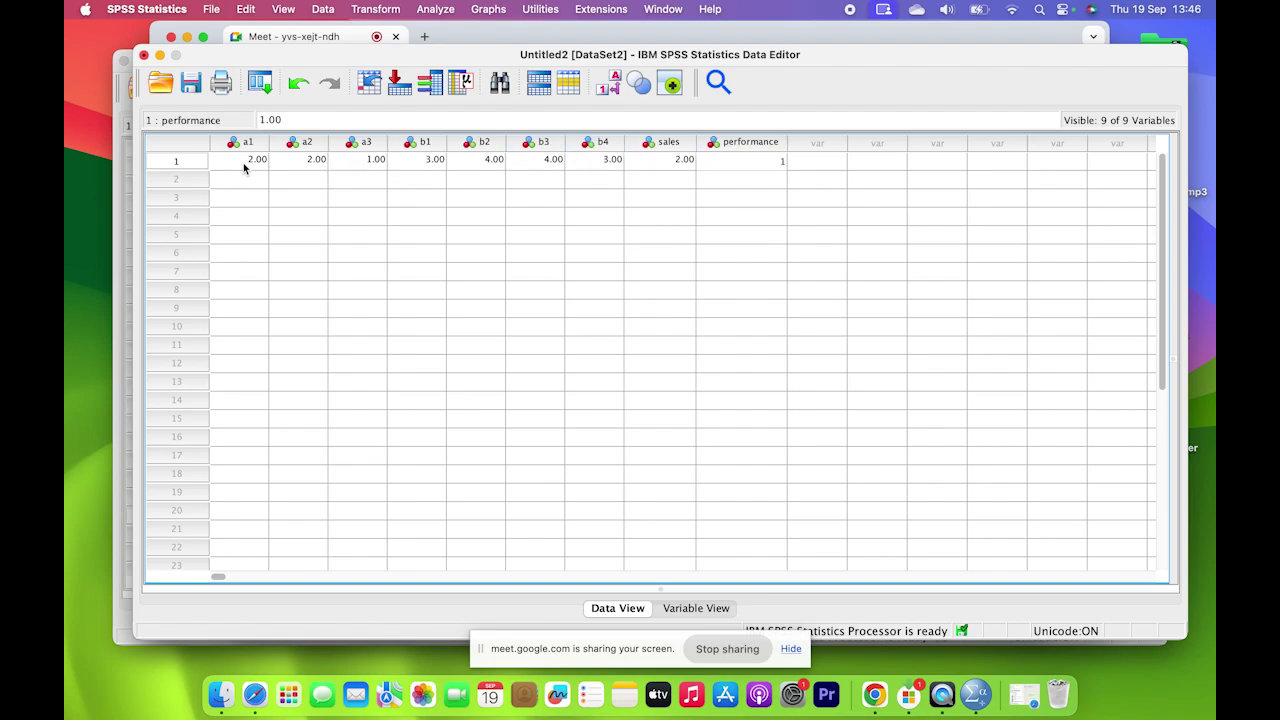
key(Return)
In the second case, enter 3 for performance, 2 for sales and 2 for b4, leaving b3 empty.
text(3)
key(Left)
text(2)
key(Left)
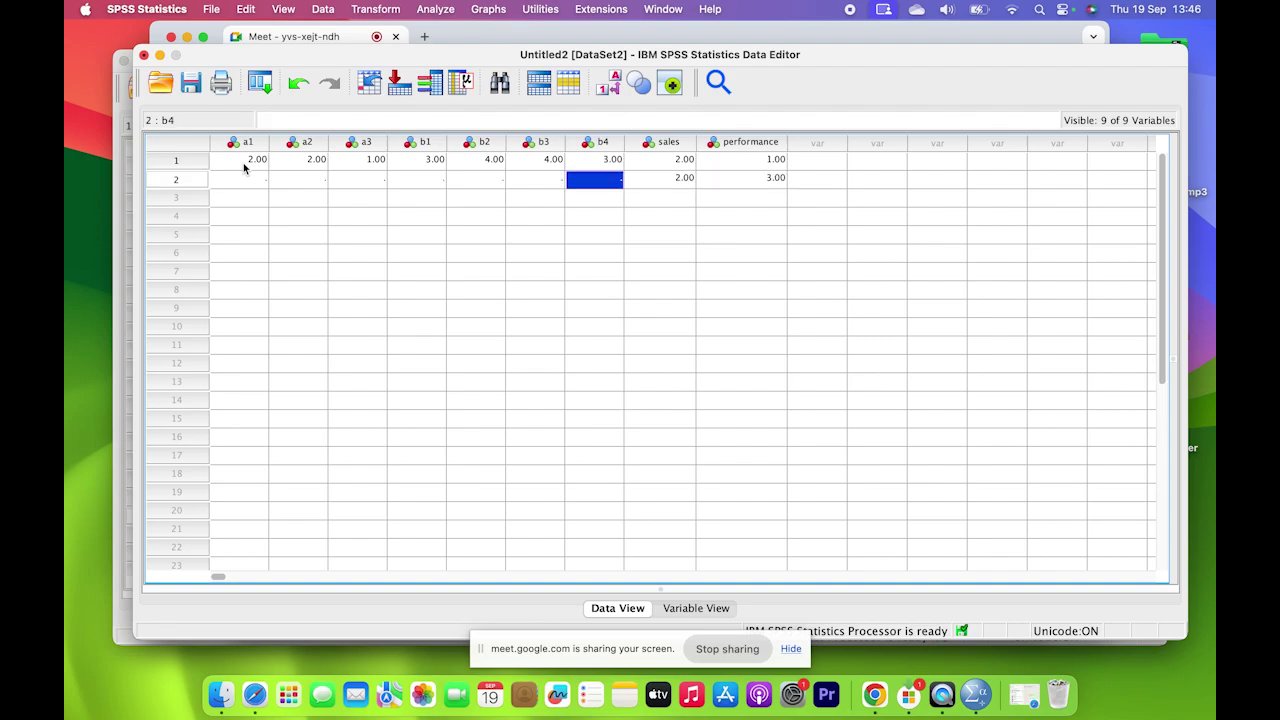
text(2)
key(Left)
key(Left)
Continue the second case with b2 3, b1 2, a3 4, a2 4 and a1 2.
text(3)
key(Left)
text(2)
key(Left)
text(4)
key(Left)
text(42)
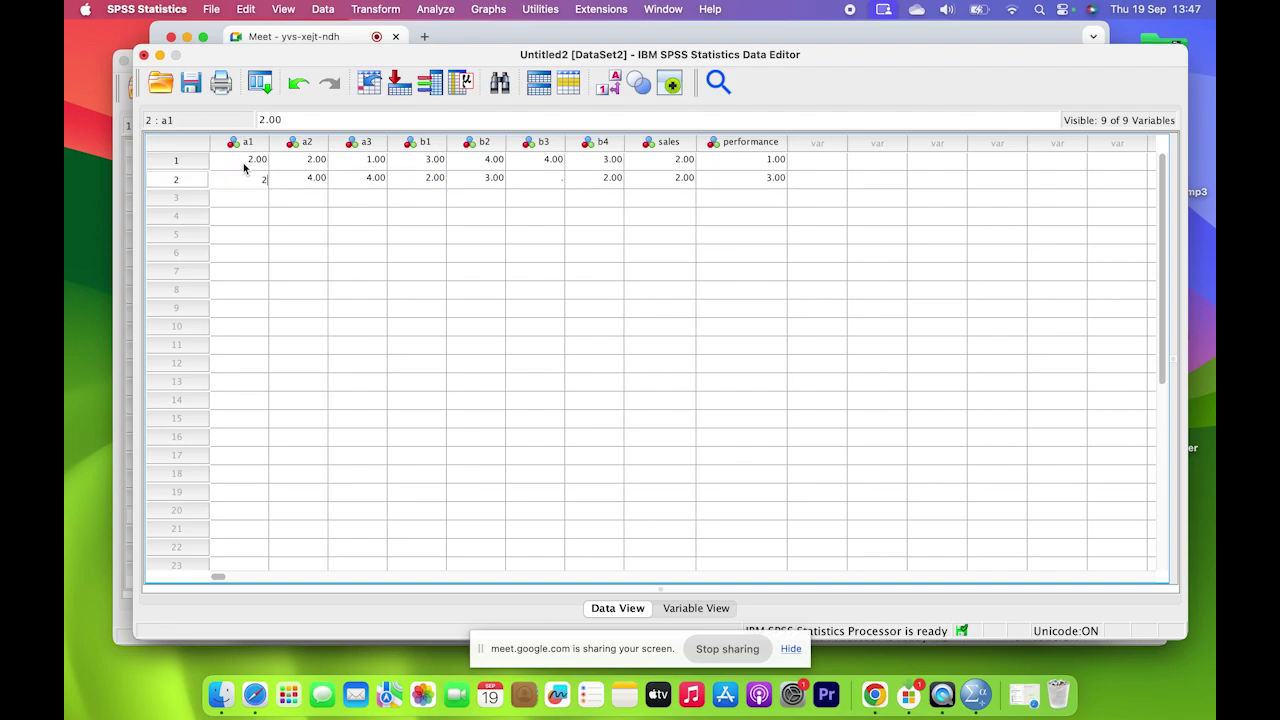
key(Return)
In the third case, enter 3 for a1, 3 for a2, 4 for a3 and 2 for b1.
text(3)
key(Tab)
text(3)
key(Tab)
text(4)
key(Tab)
text(2)
key(Tab)
Complete the third case with b2 1, b3 5, b4 6, sales 4 and performance 3.
text(1)
key(Tab)
text(5)
key(Tab)
text(6)
key(Tab)
text(4)
key(Tab)
text(3)
Fill the empty b3 cell of the second case with 3.
key(Left)
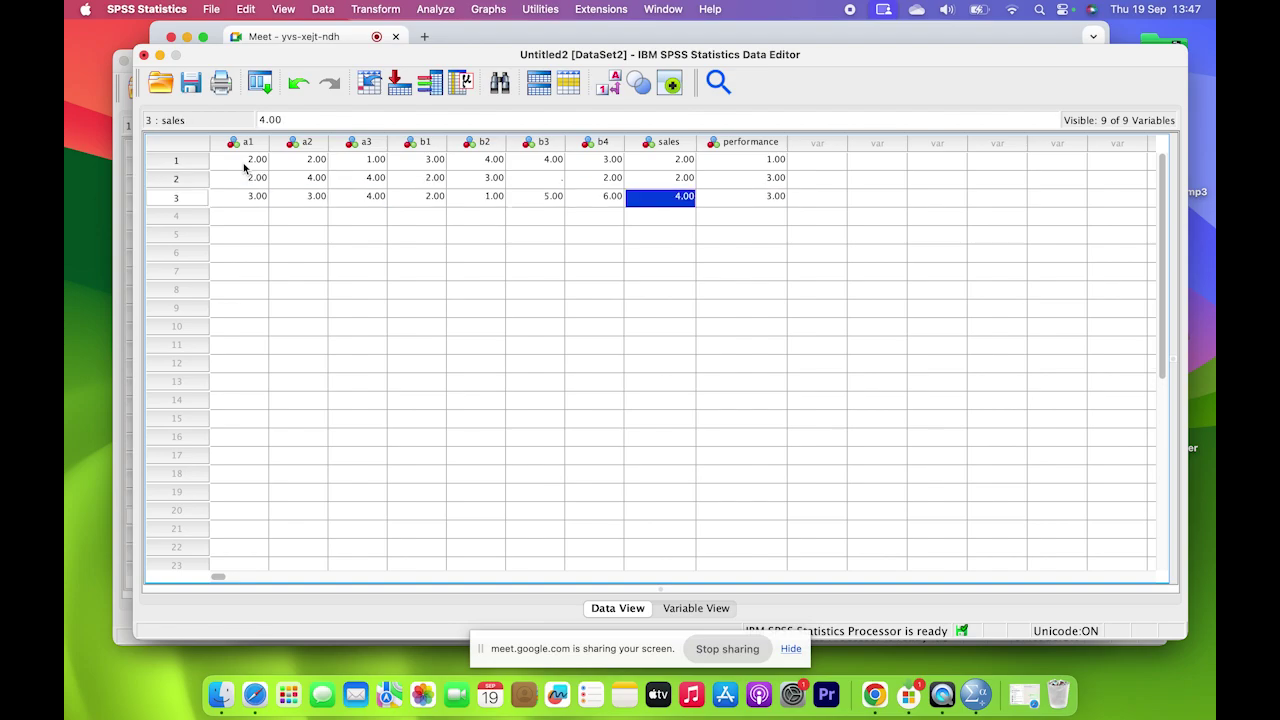
key(Left)
key(Left)
key(Up)
text(3)
key(Return)
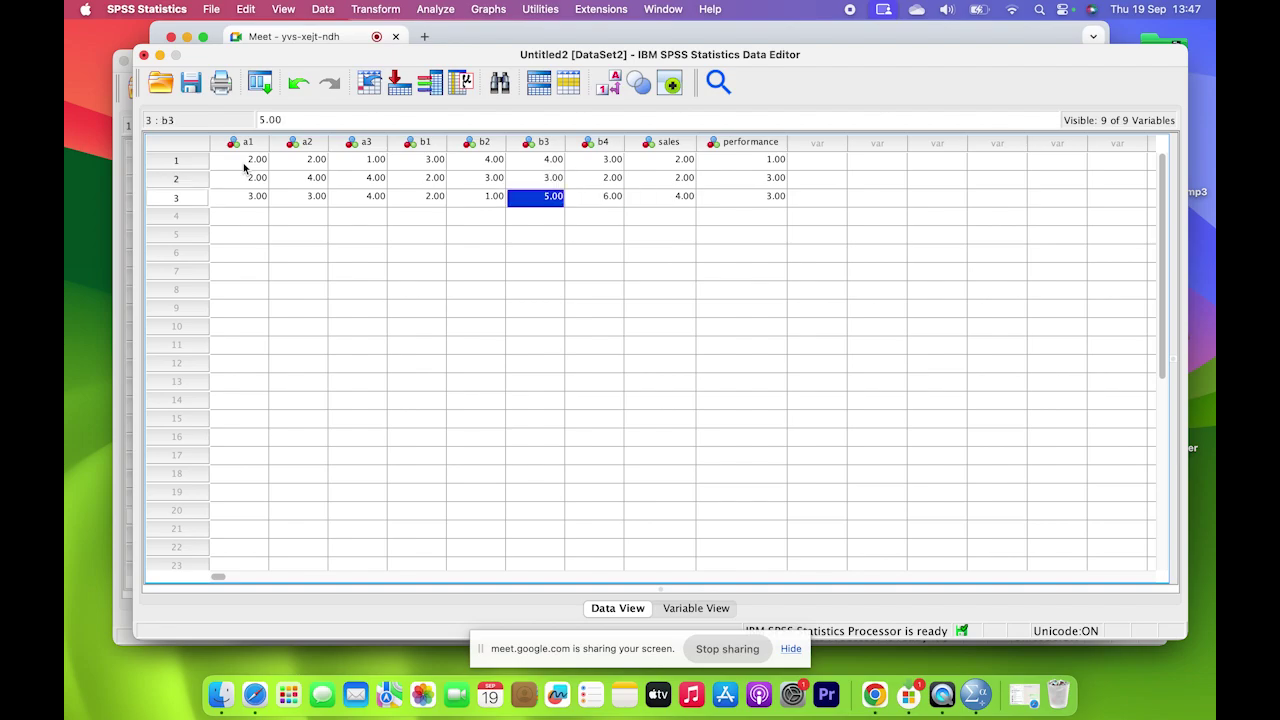
Copy the first three cases and paste them twice below, filling rows 4 to 6 and 7 to 9.
drag(236, 163, 750, 208)
key(super+c)
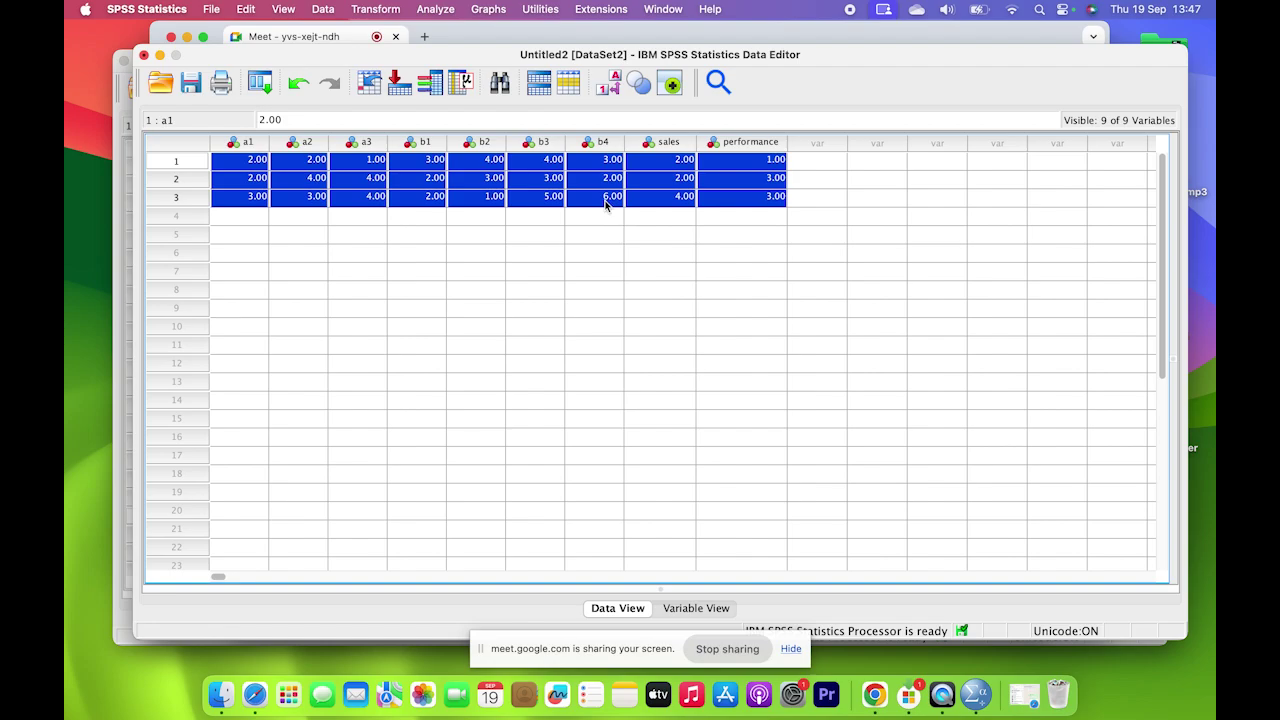
click(254, 216)
key(super+v)
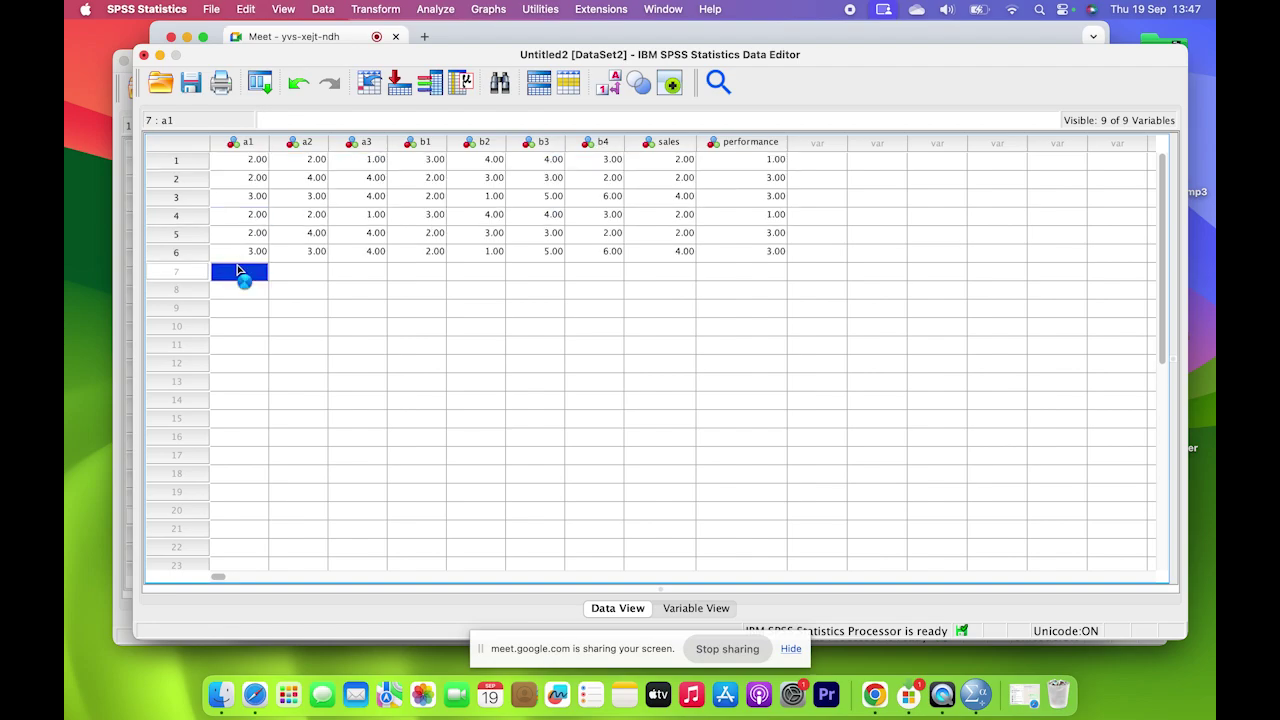
key(super+v)
Examine the values of all nine cases and the variable names from a1 to b4 in the variable definitions.
drag(224, 166, 760, 306)
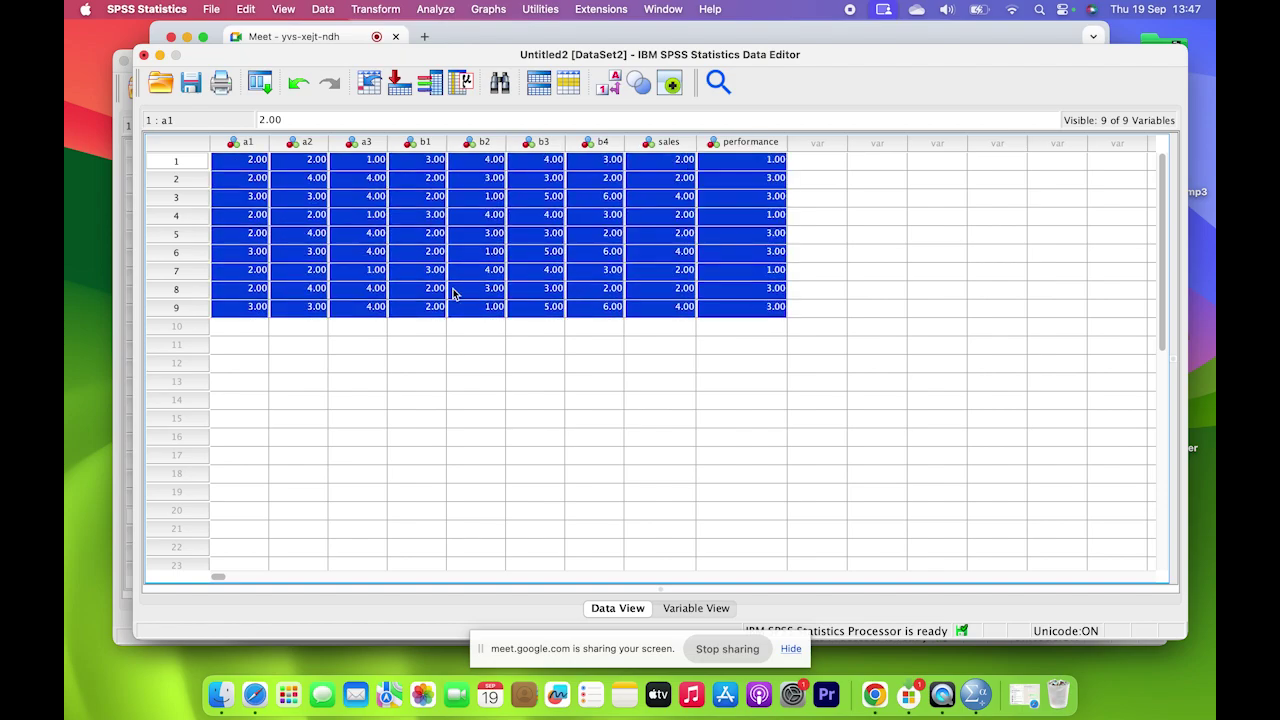
scroll(452, 292, down, 2)
scroll(452, 292, up, 2)
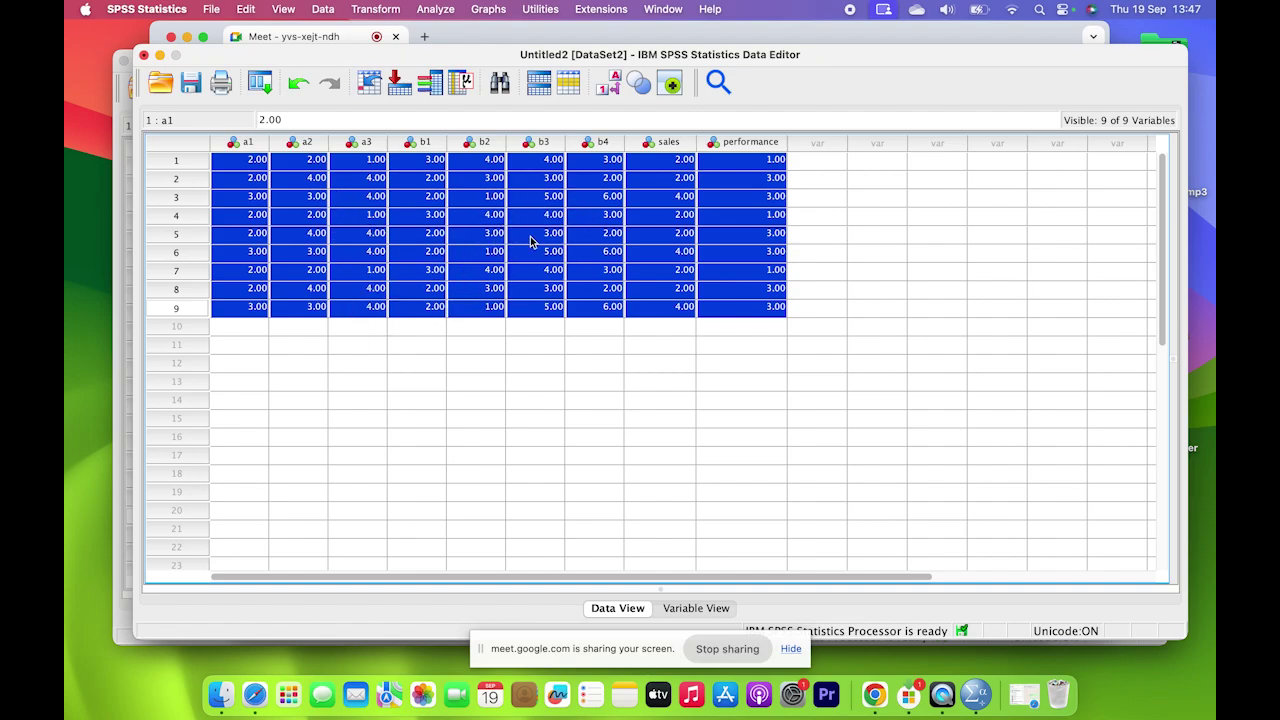
click(690, 609)
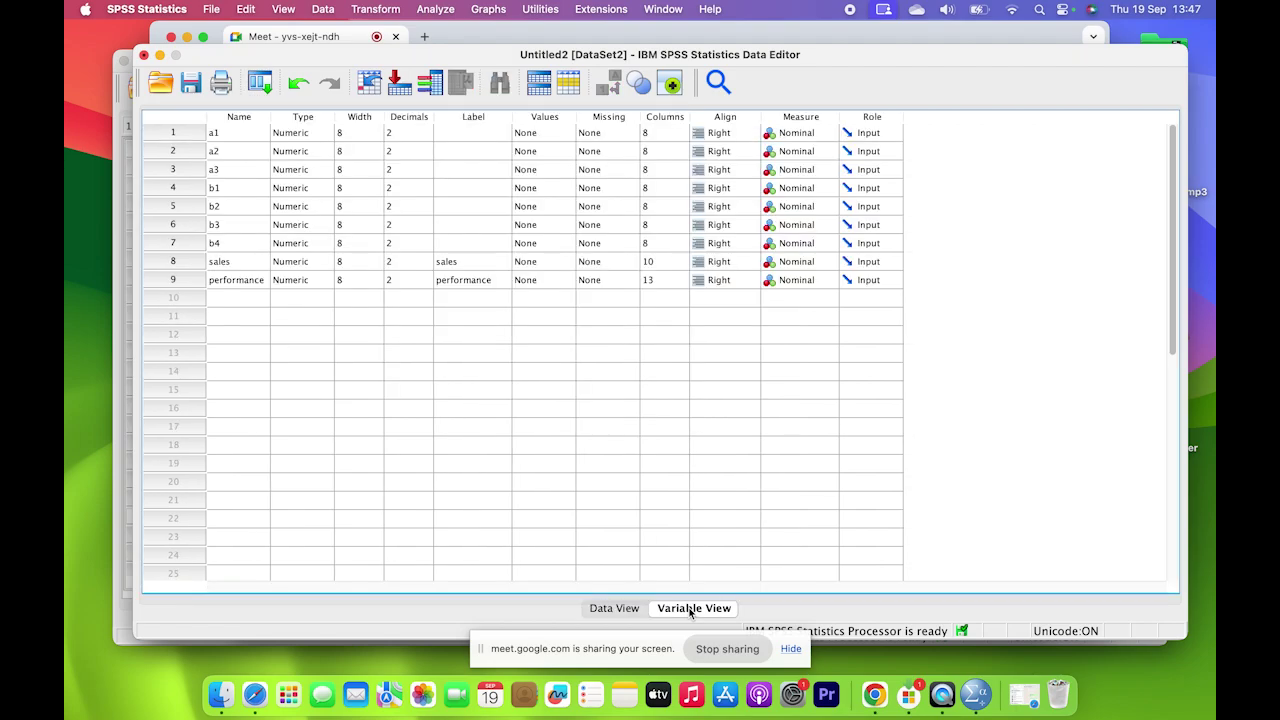
double_click(251, 133)
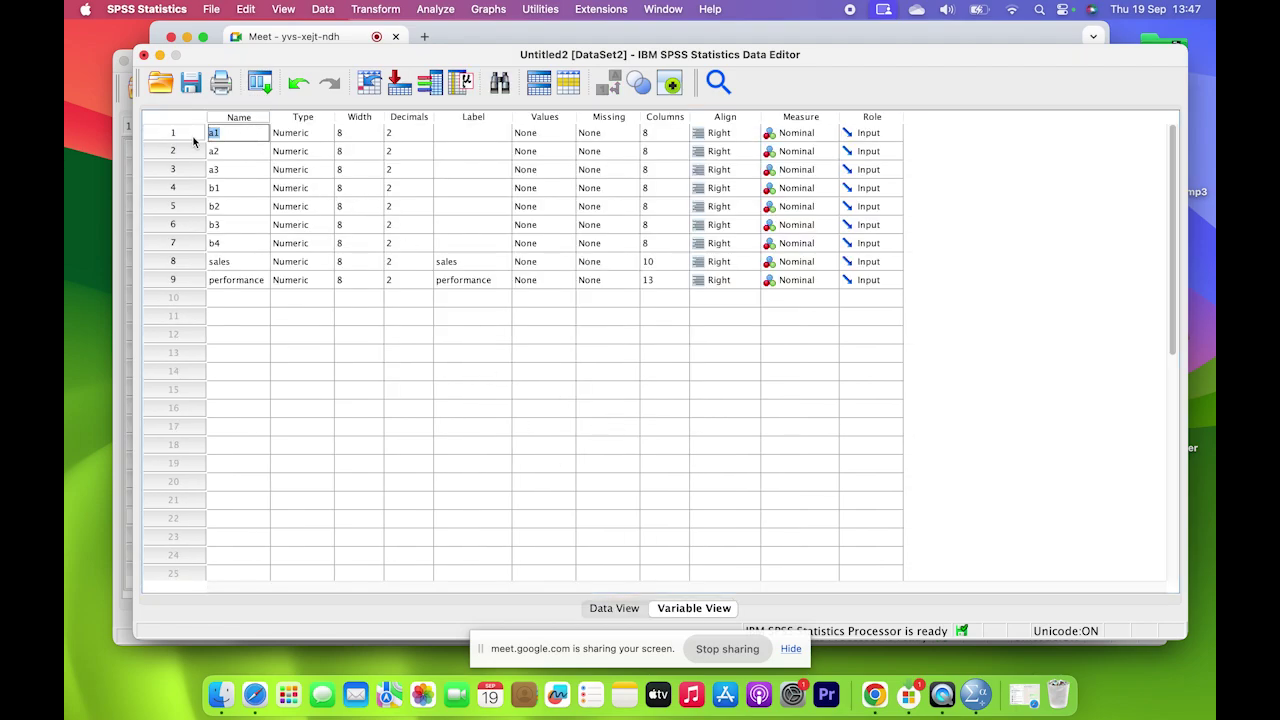
click(228, 152)
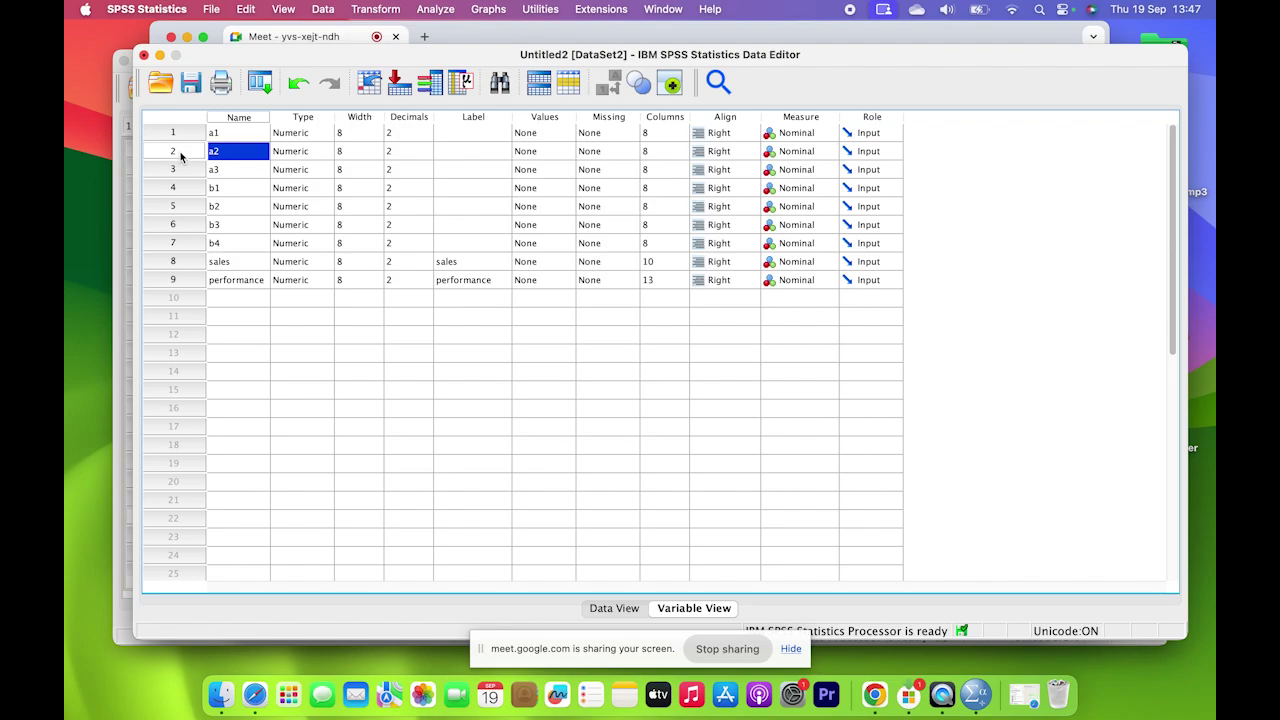
click(220, 170)
click(228, 188)
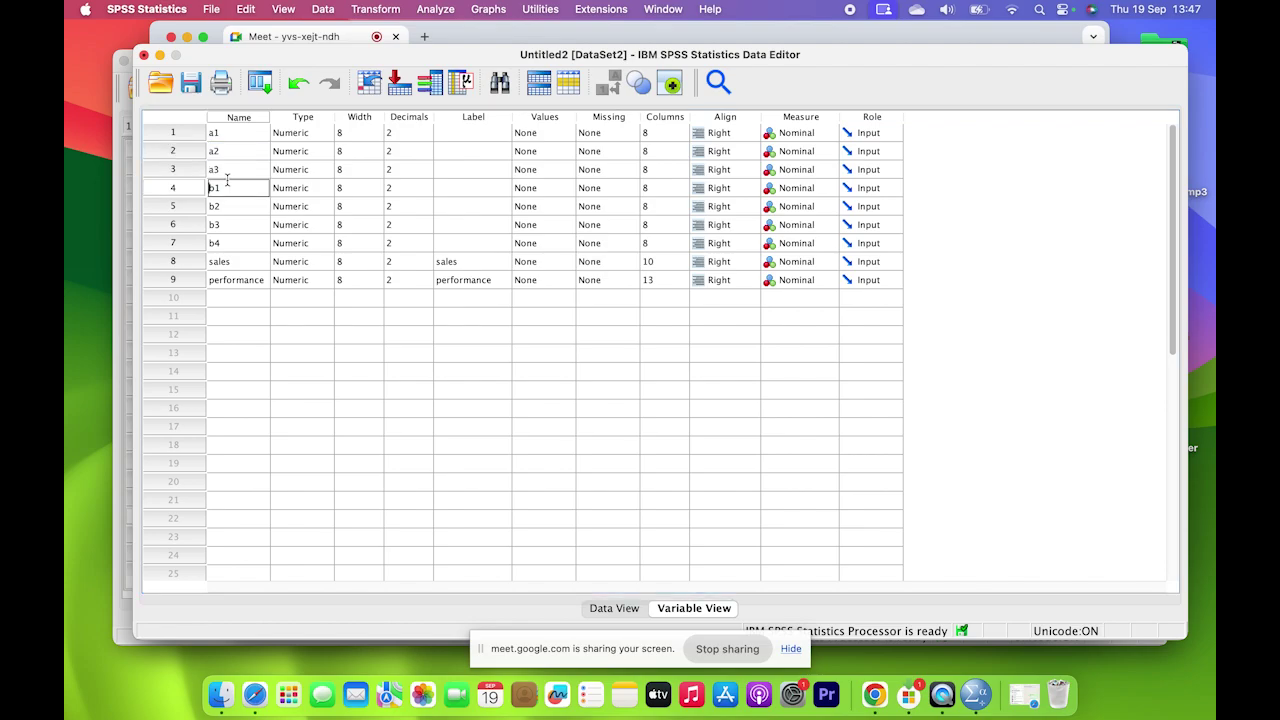
click(227, 208)
click(230, 225)
click(229, 245)
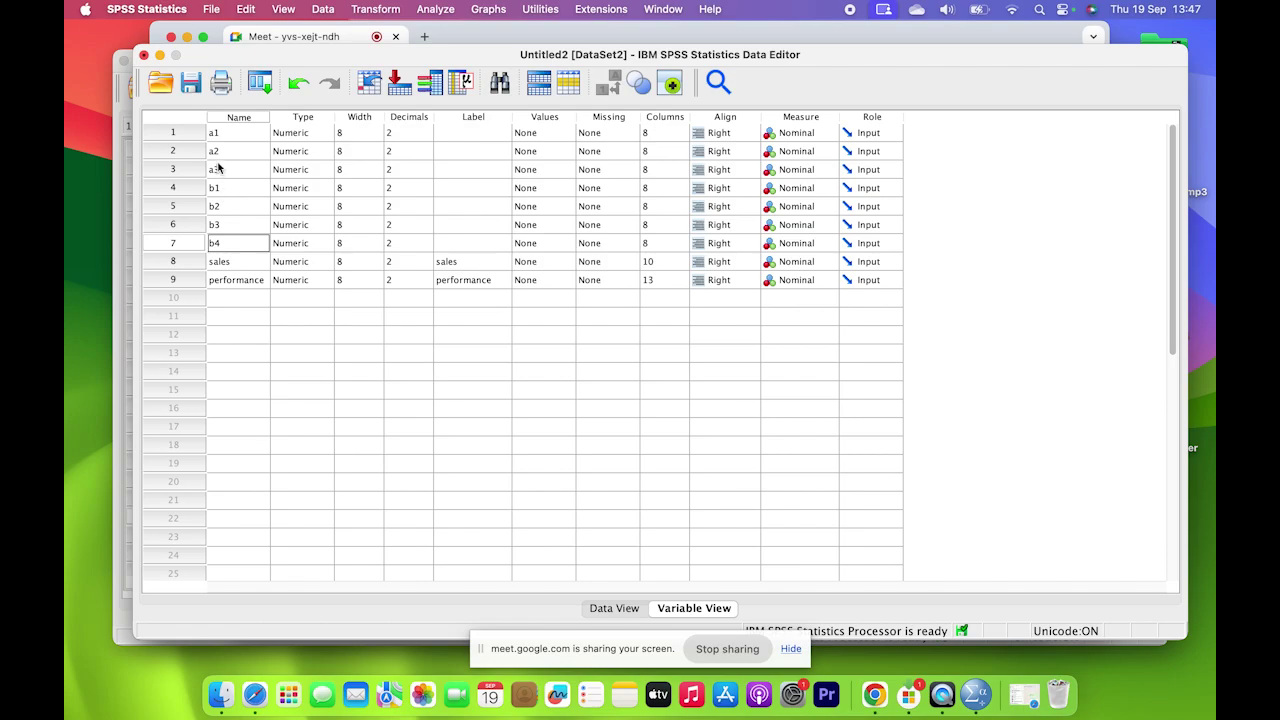
drag(240, 132, 409, 227)
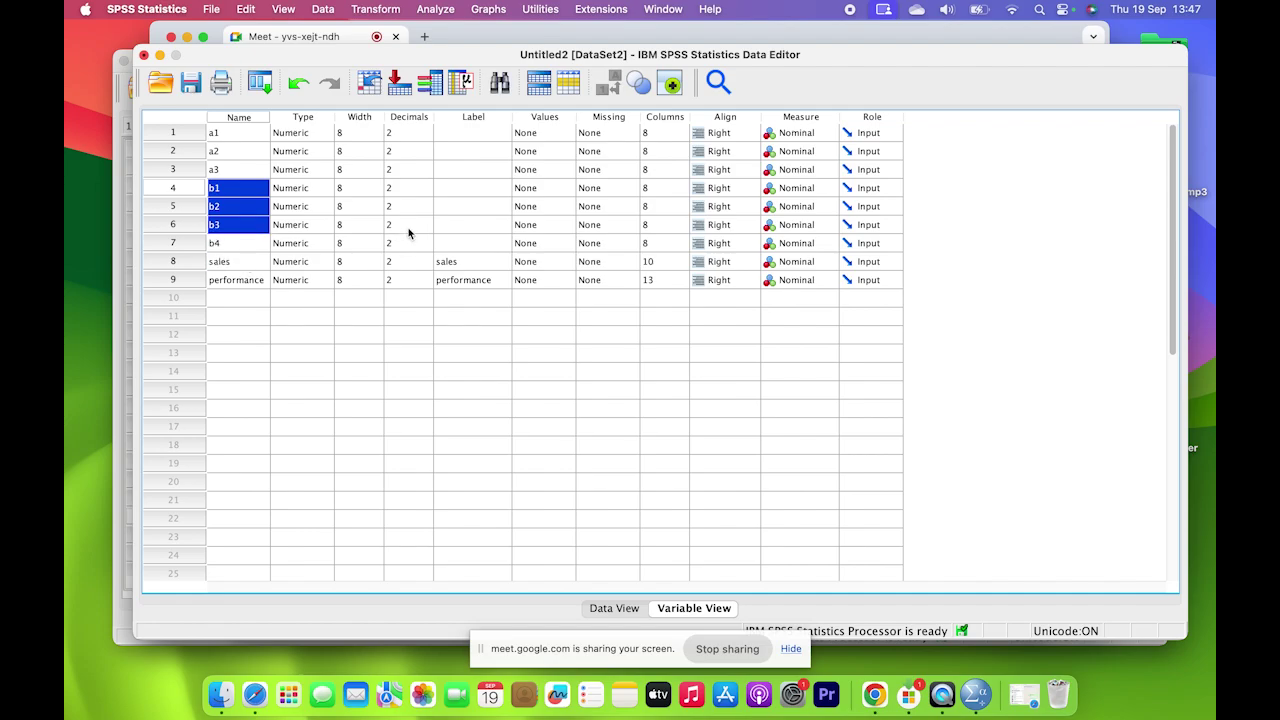
Label variable a1 as Age, a2 as Gender and a3 as Marital Status.
click(468, 134)
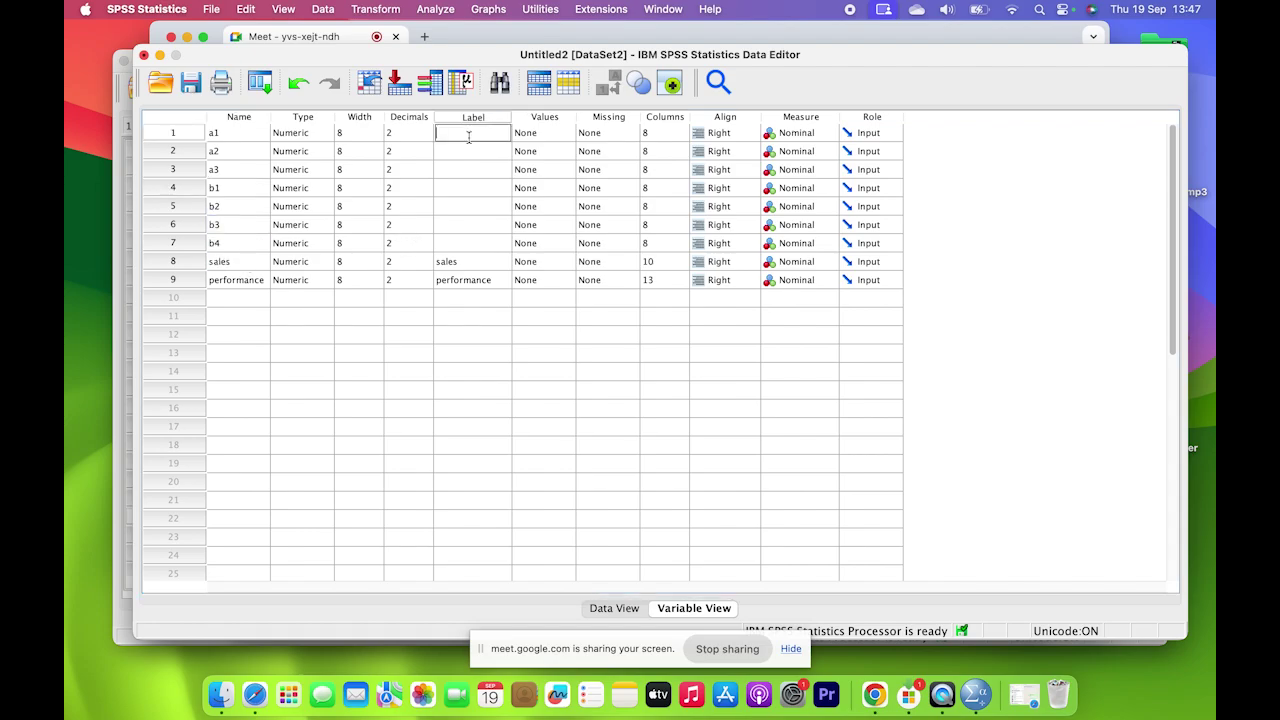
text(Age)
click(467, 150)
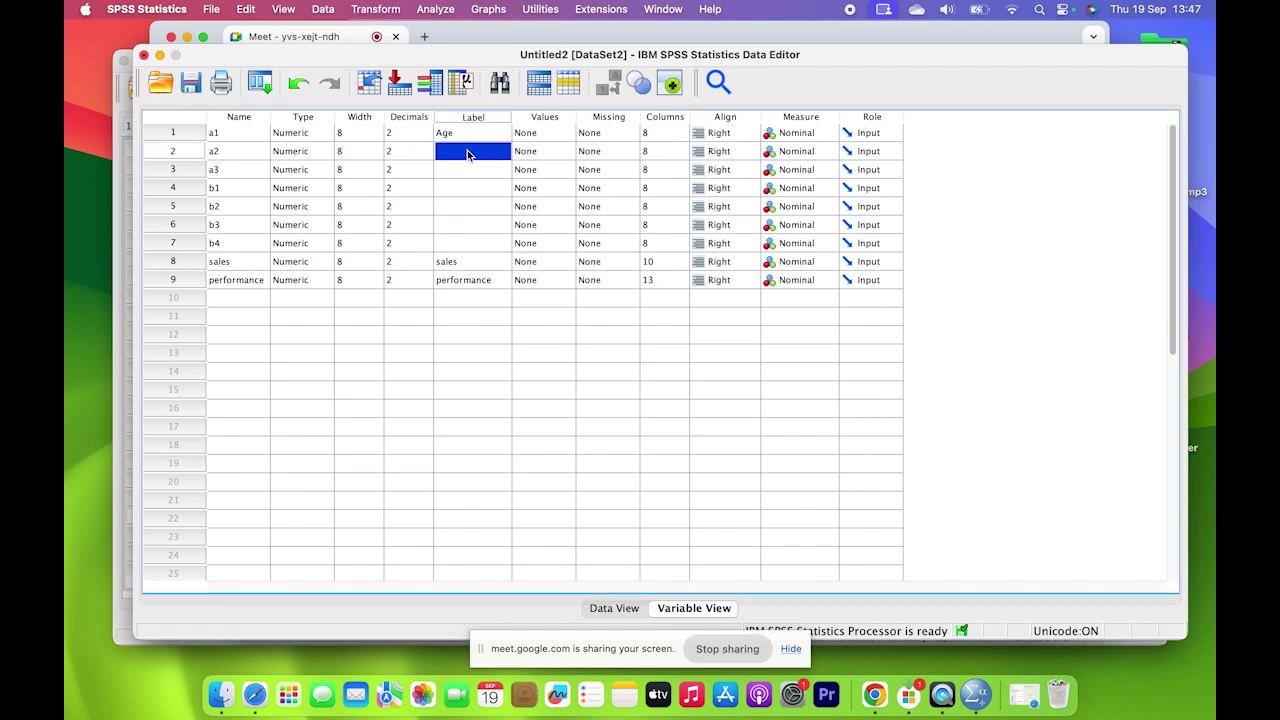
click(467, 150)
click(469, 168)
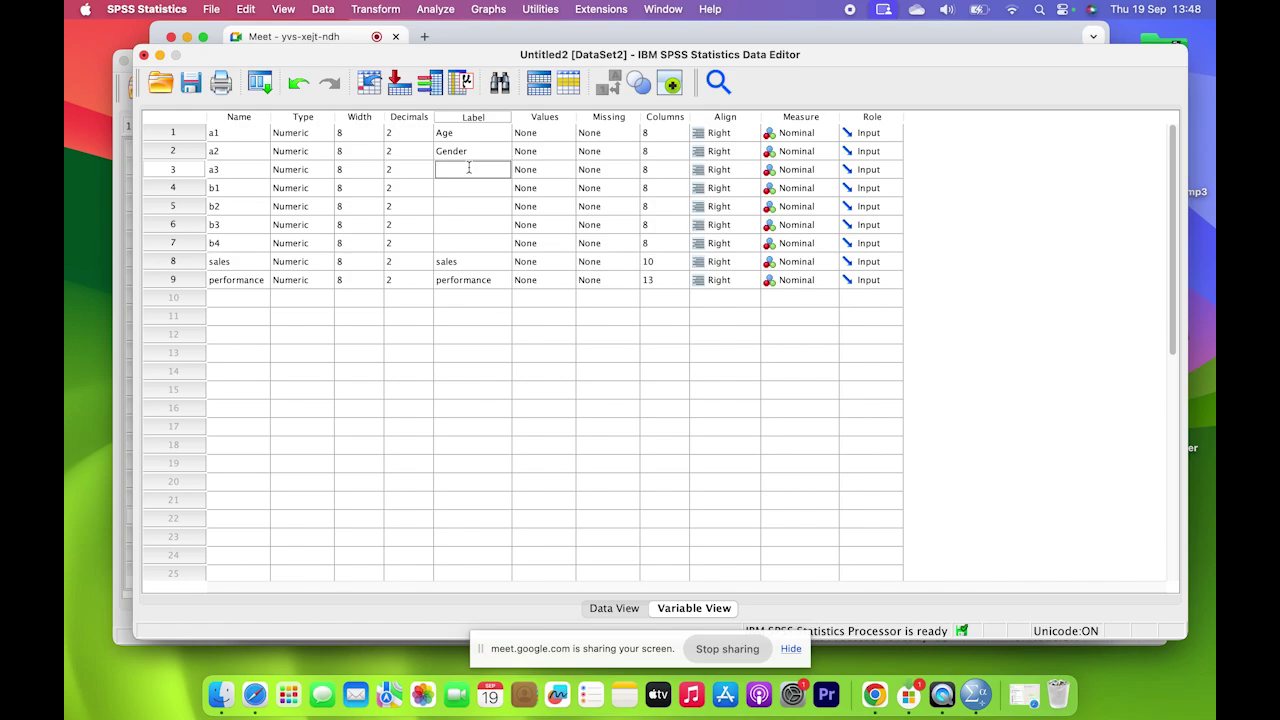
text(Ma)
text(rital Status)
Label variable b1 as goals, b2 as money, b3 as APPLE and b4 as BEANS.
click(474, 190)
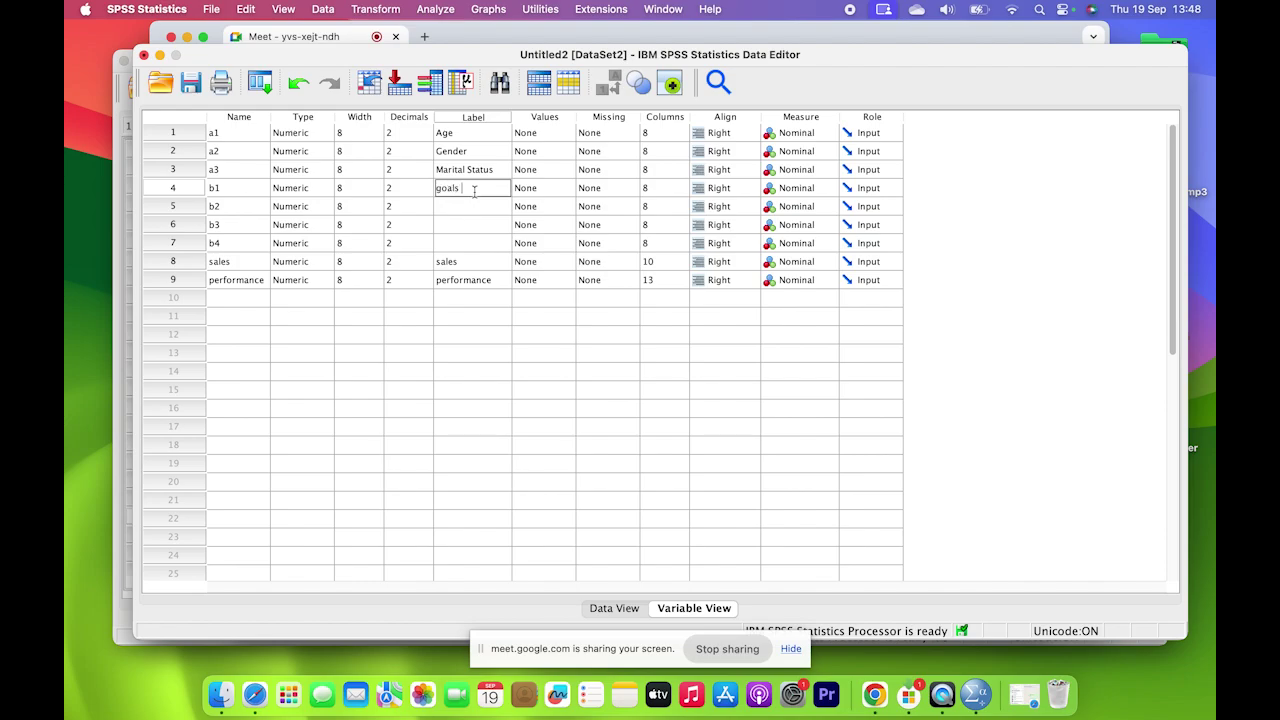
click(471, 212)
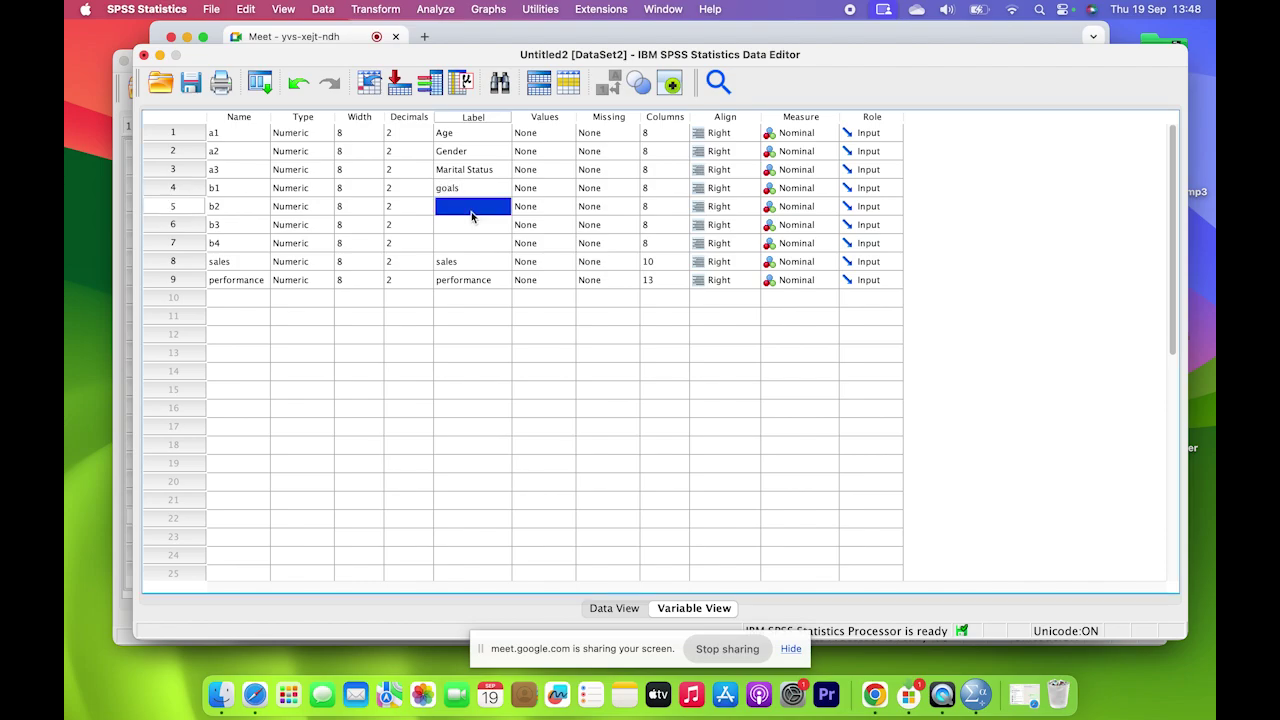
text(money)
click(471, 226)
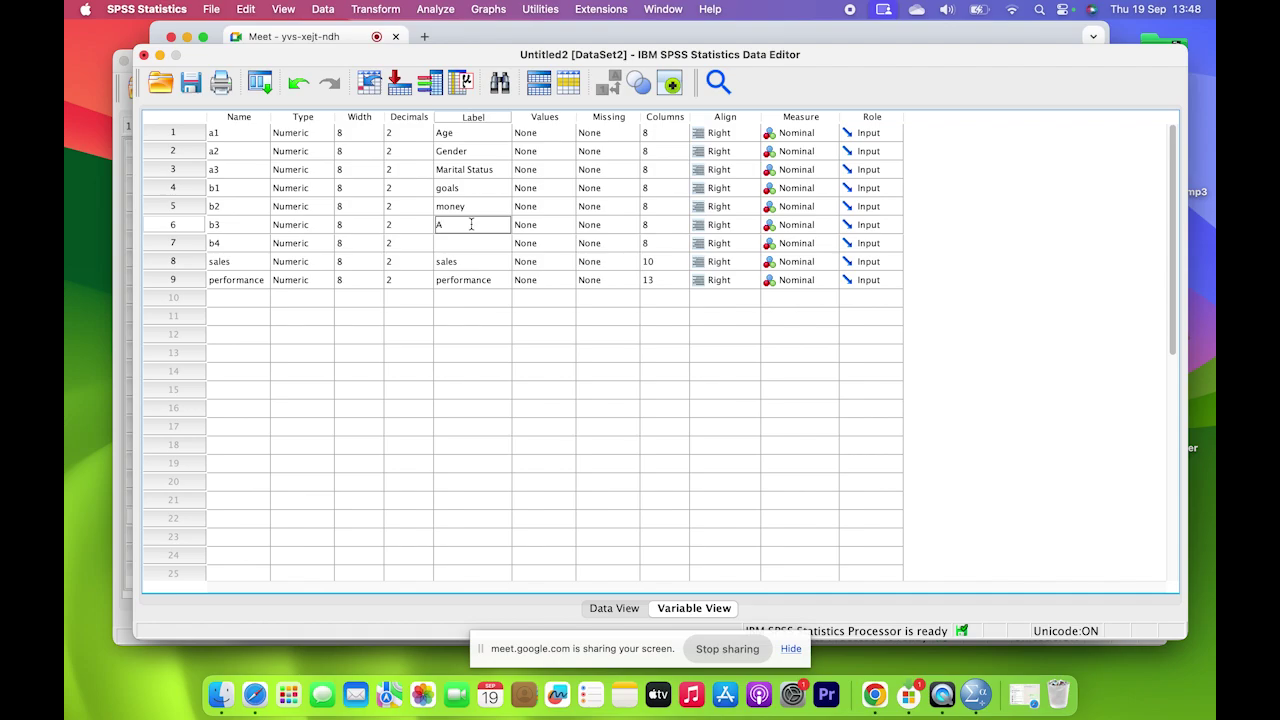
click(474, 244)
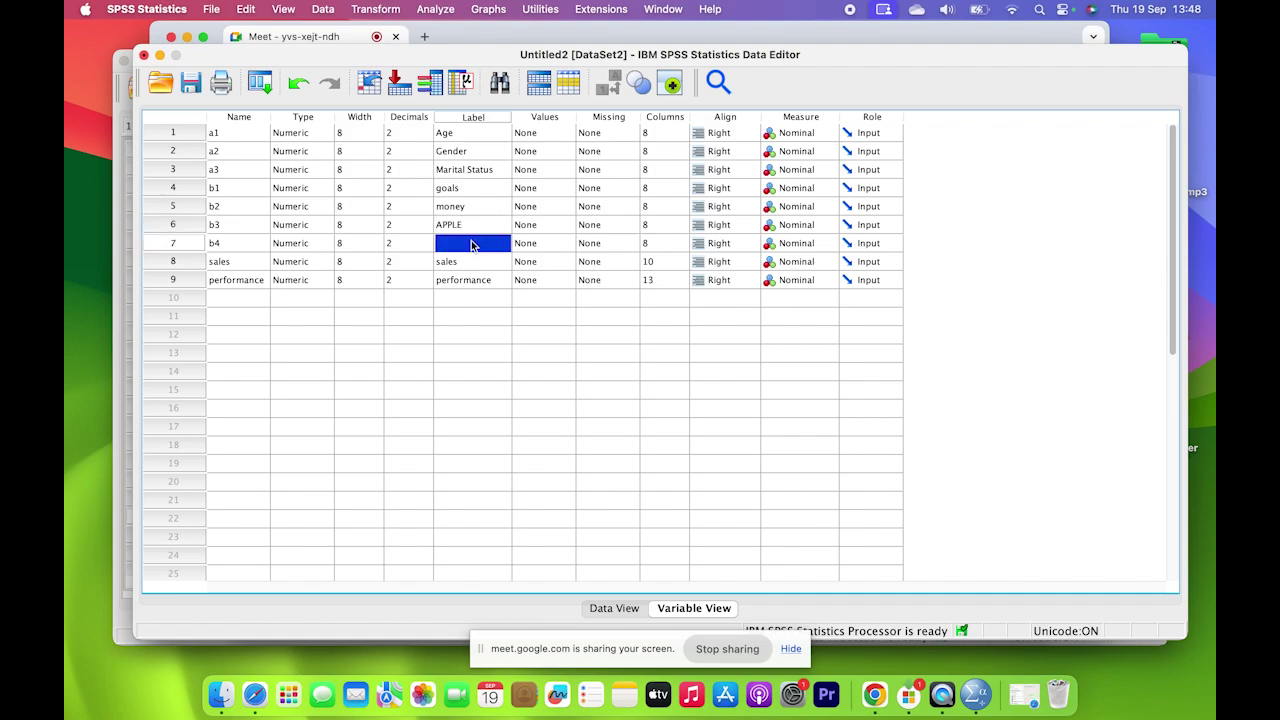
text(BEA)
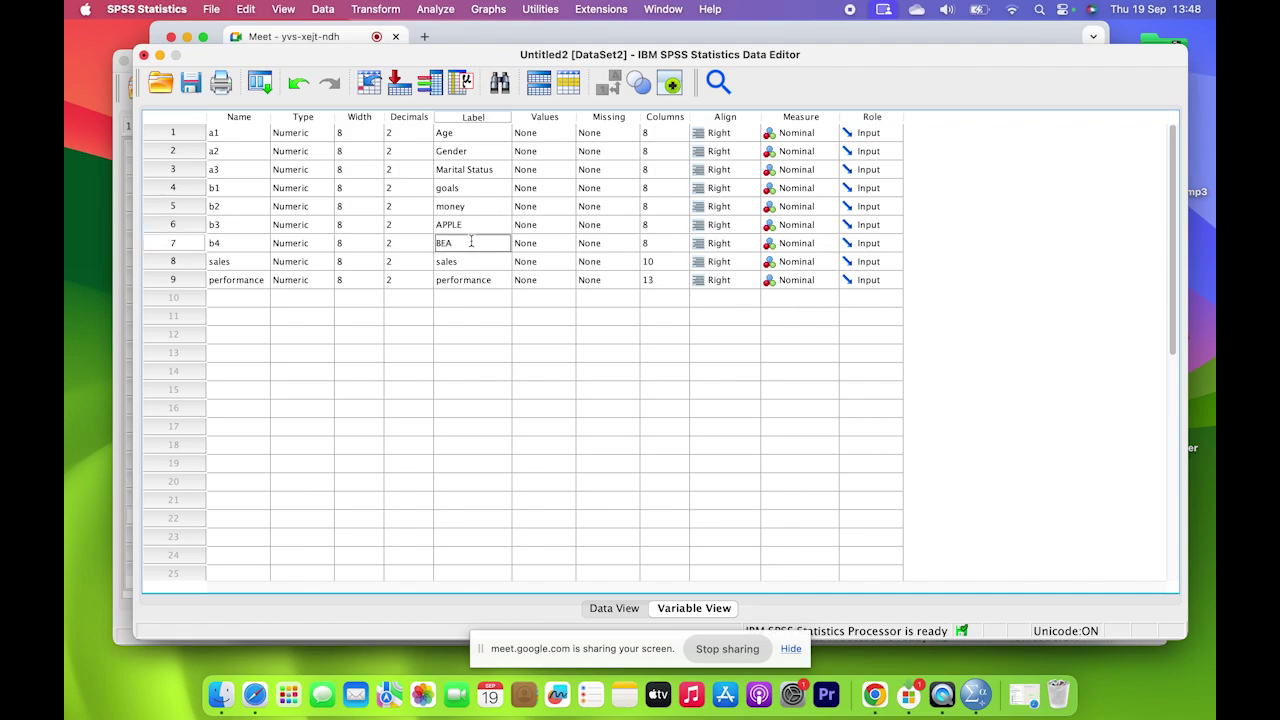
text(NS)
Compare the variables' names and labels, view how the Frequencies dialog lists them, and close it without running the analysis.
drag(458, 189, 470, 285)
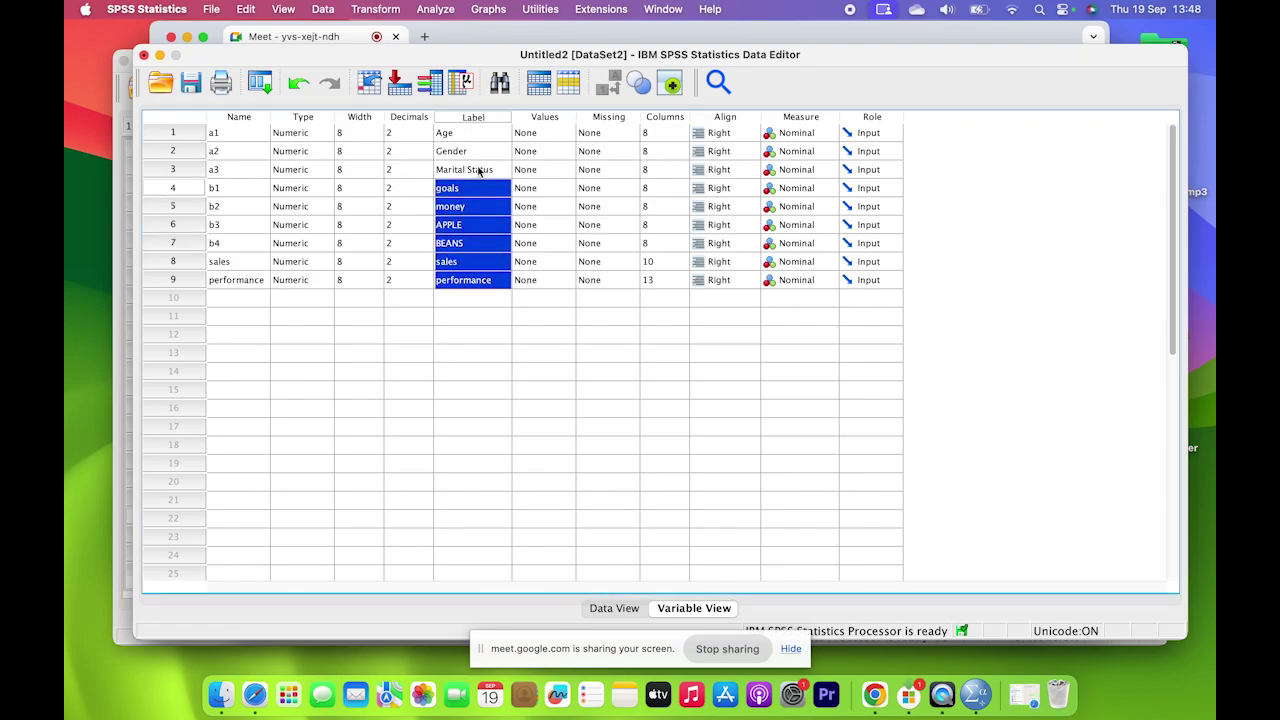
click(471, 316)
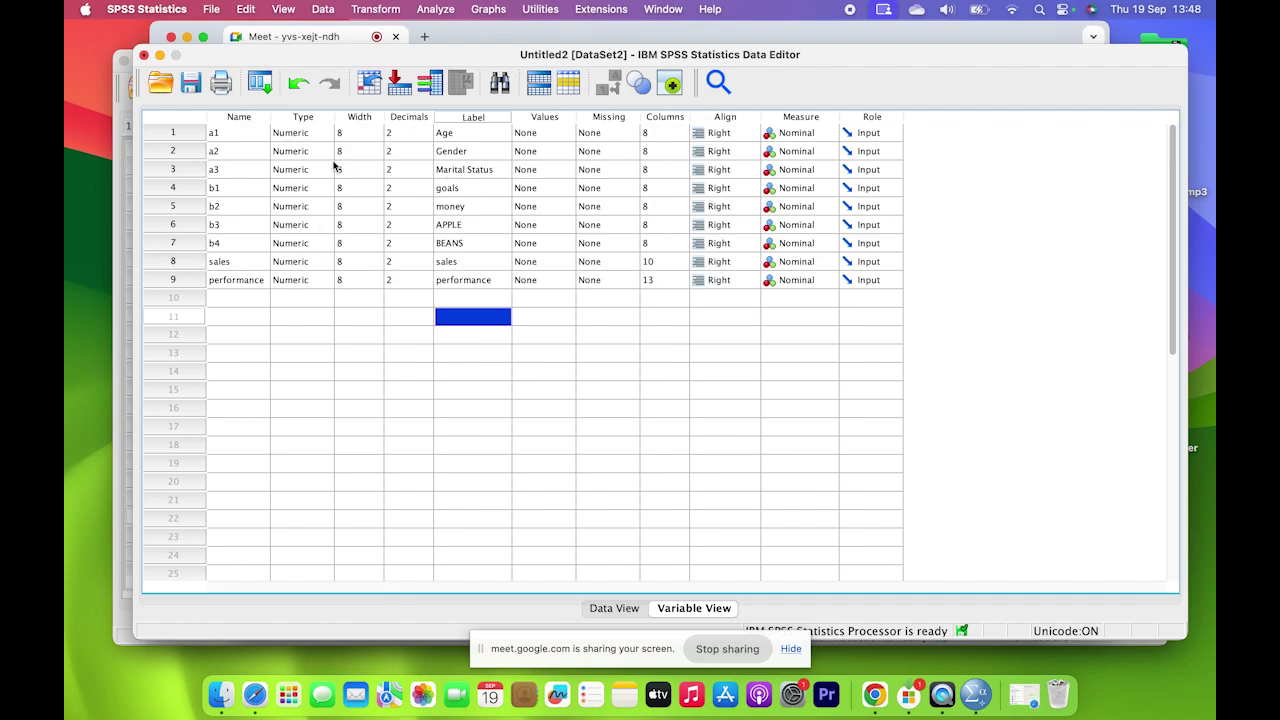
drag(228, 137, 484, 290)
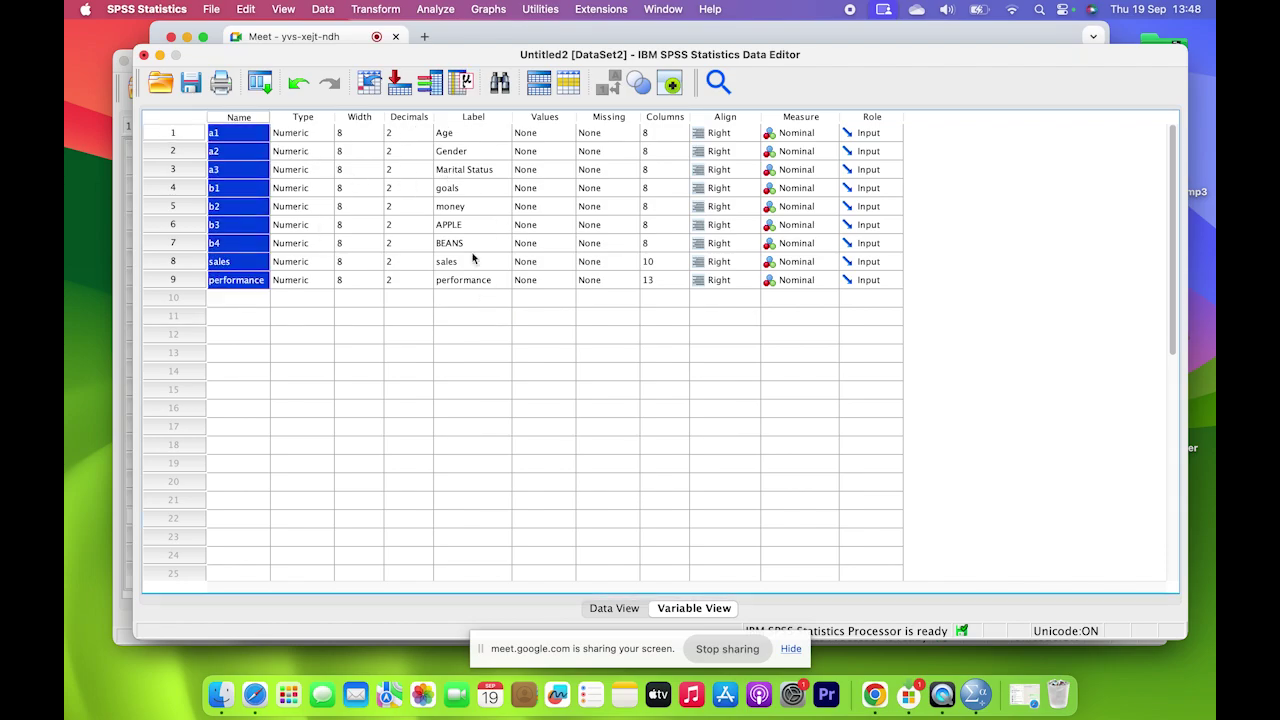
click(447, 10)
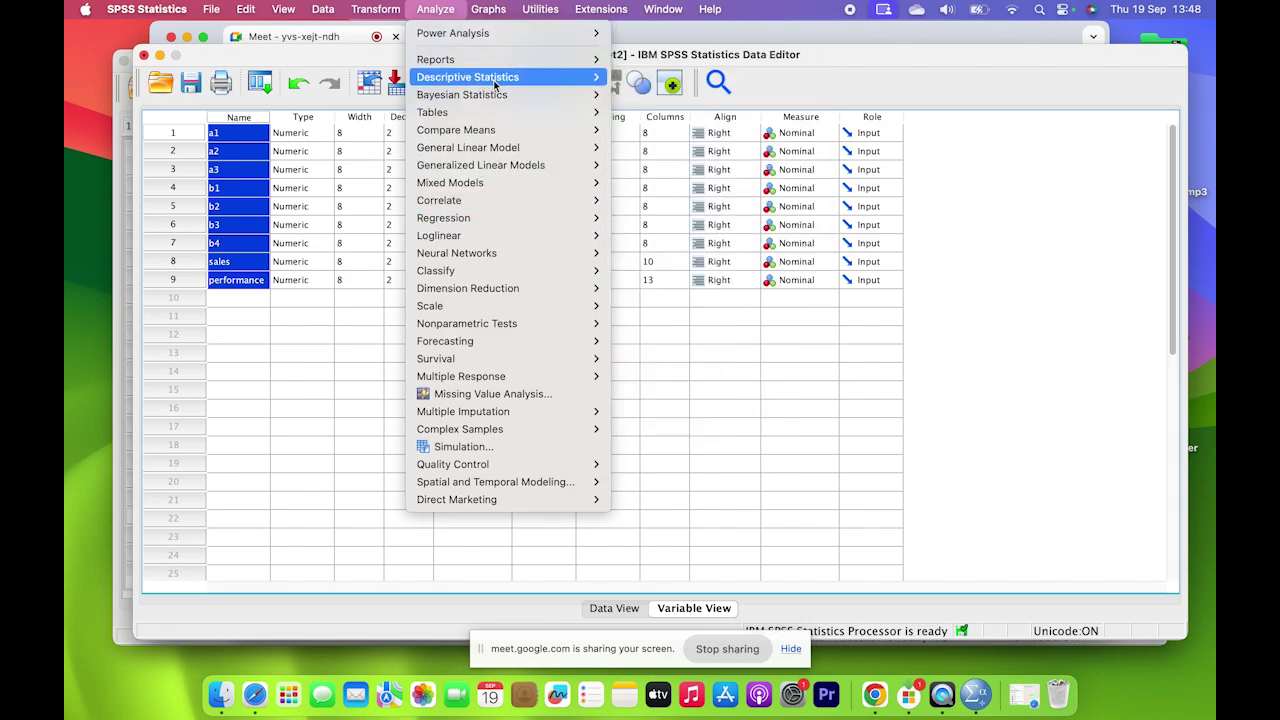
mouse_move(495, 79)
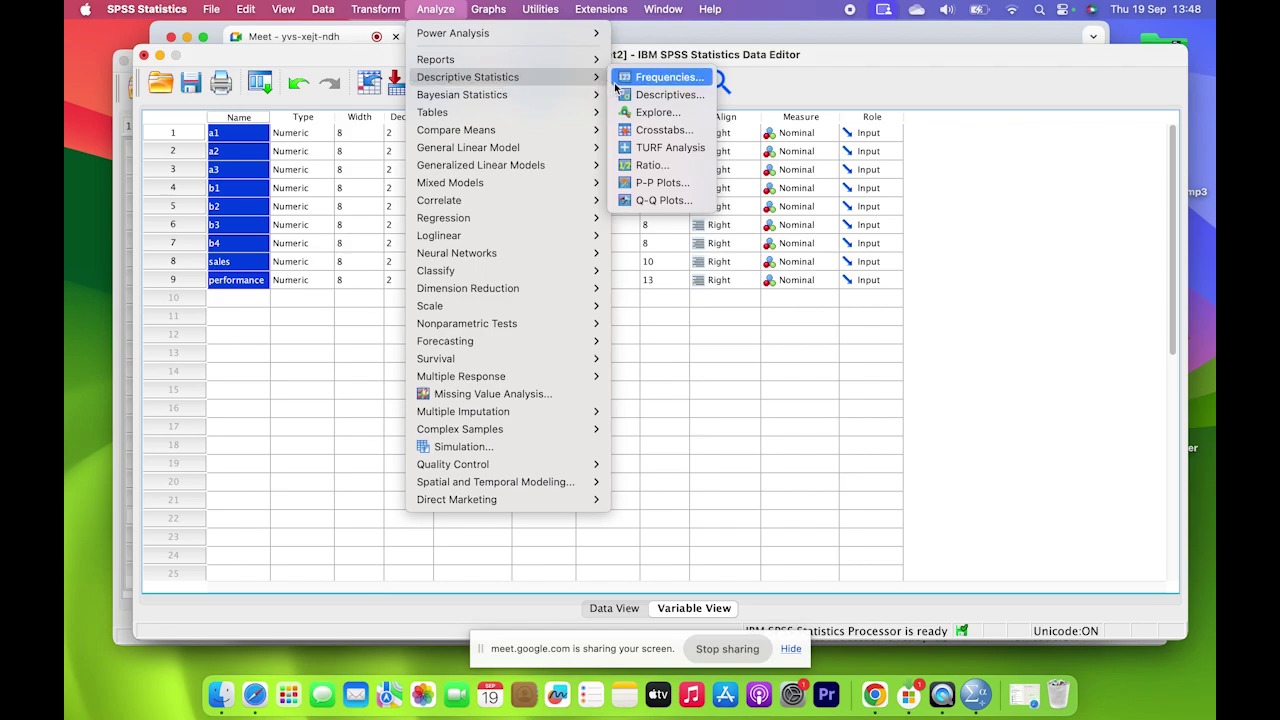
click(656, 80)
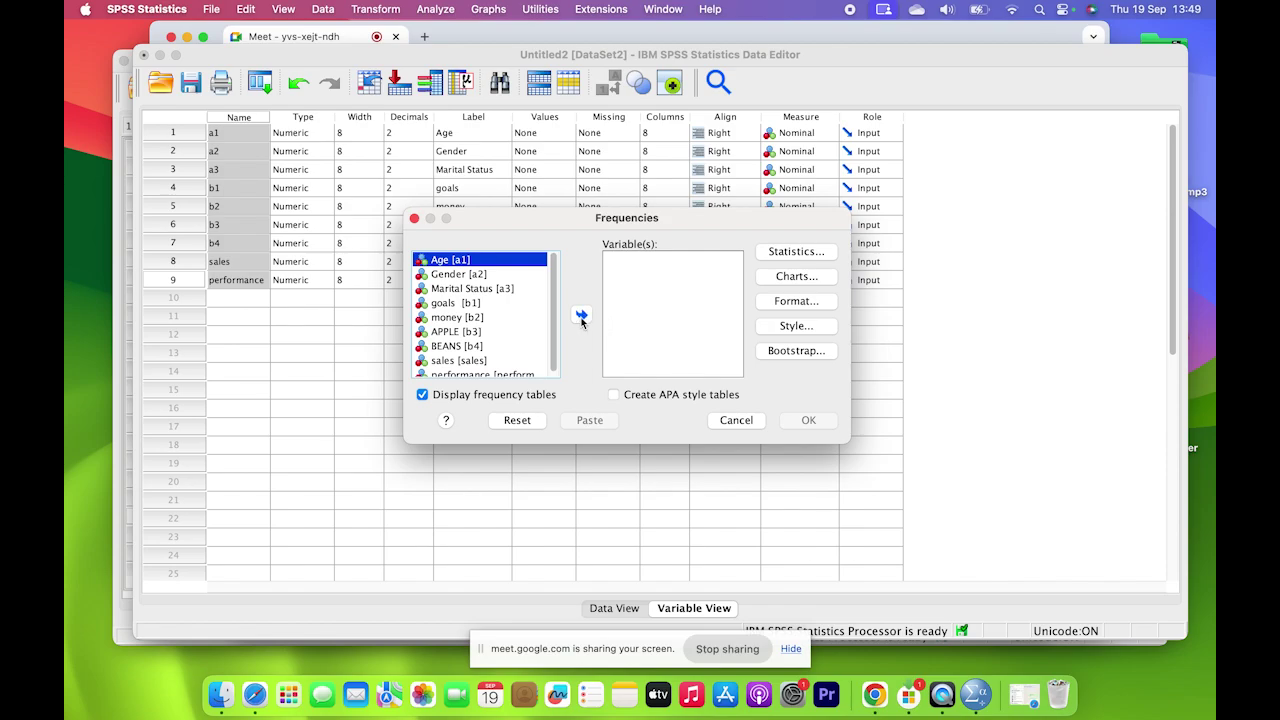
click(720, 421)
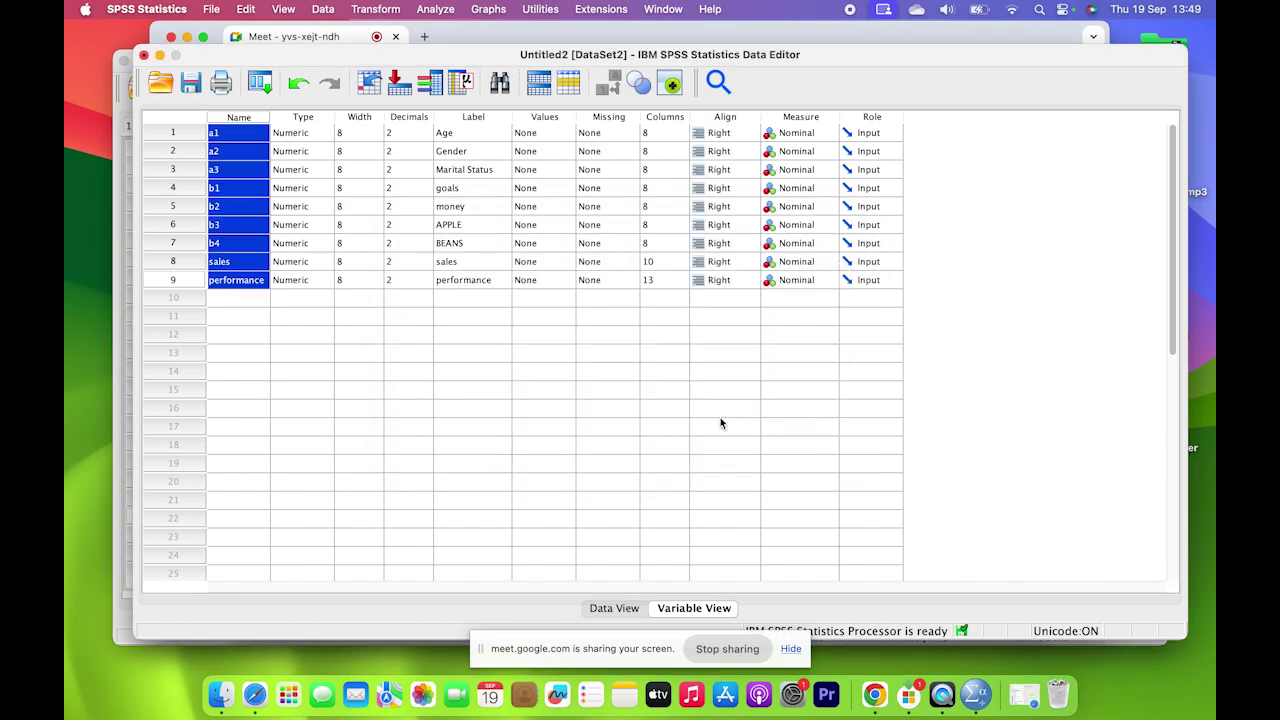
Open the value labels of variable a1 (Age) and add the label "1-5 YEARS" for value 1.
click(567, 135)
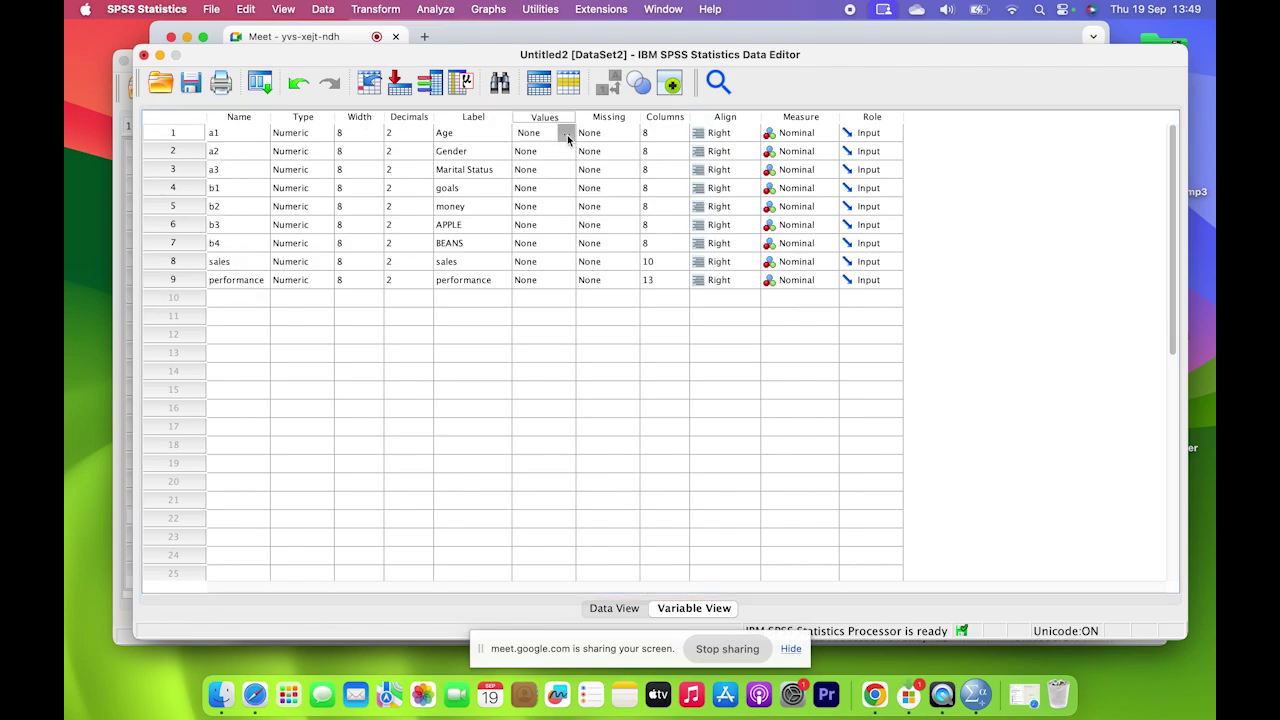
click(566, 134)
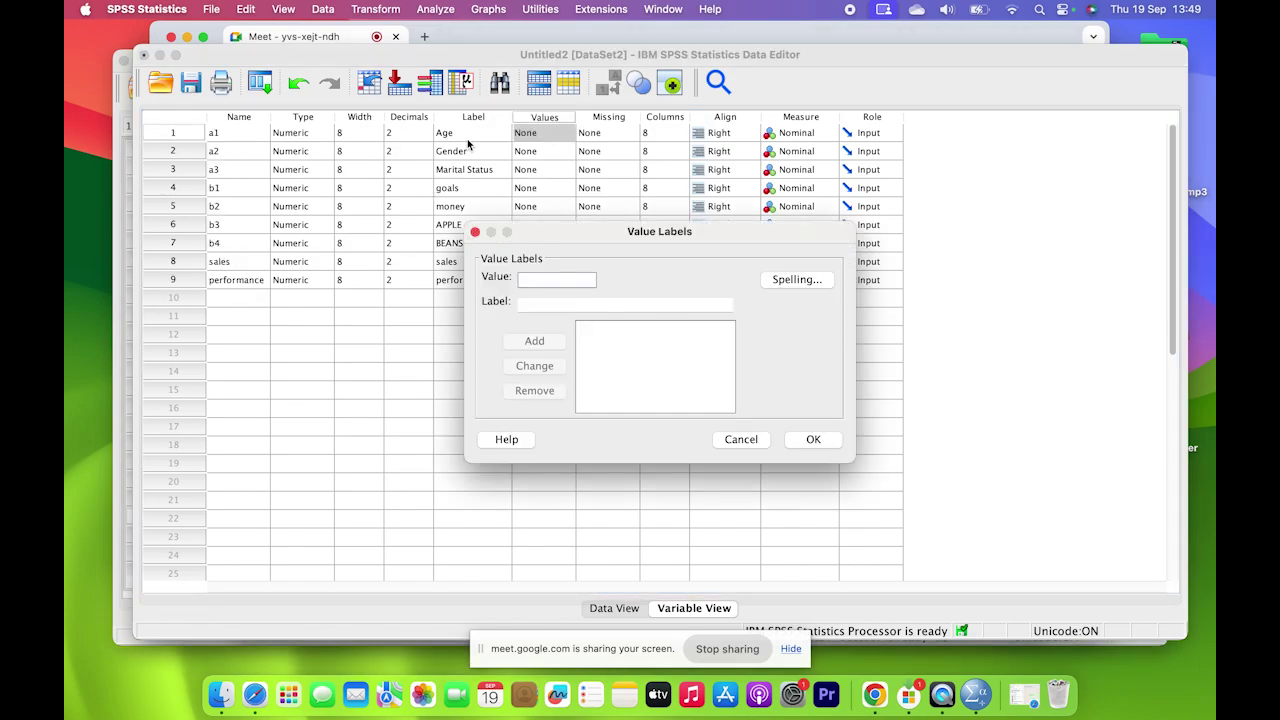
click(571, 280)
text(1)
click(561, 305)
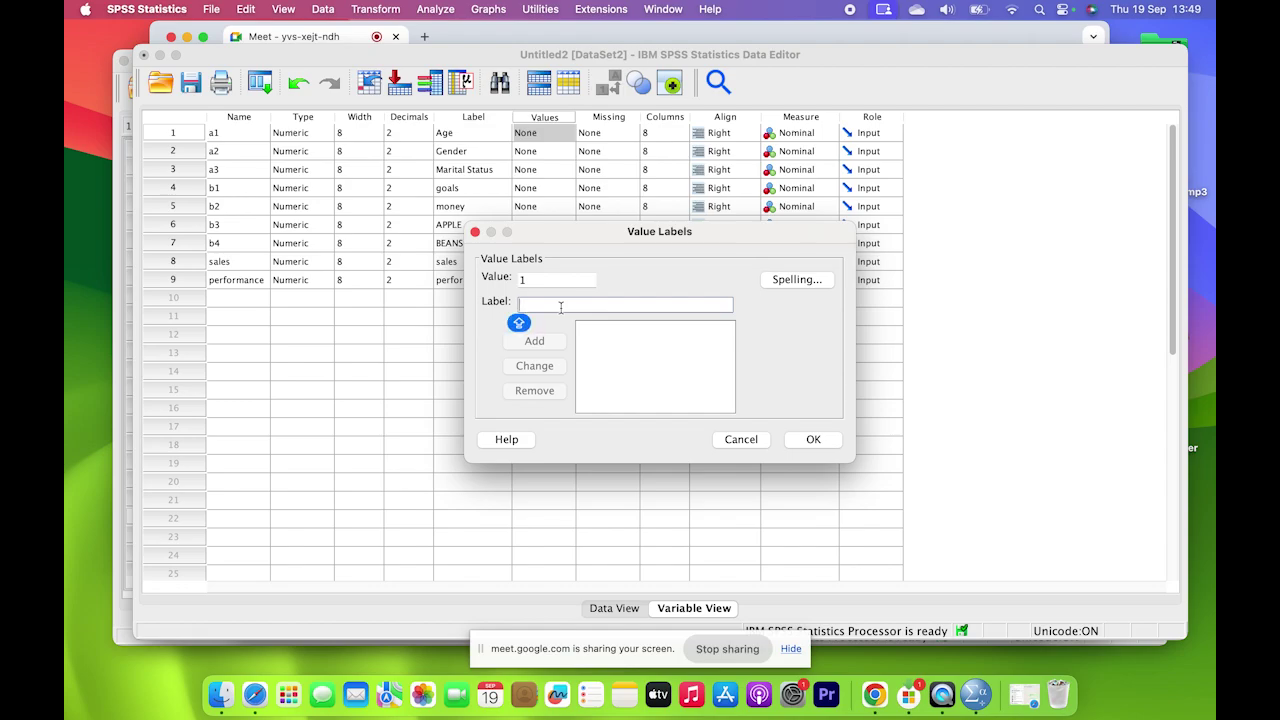
text(1)
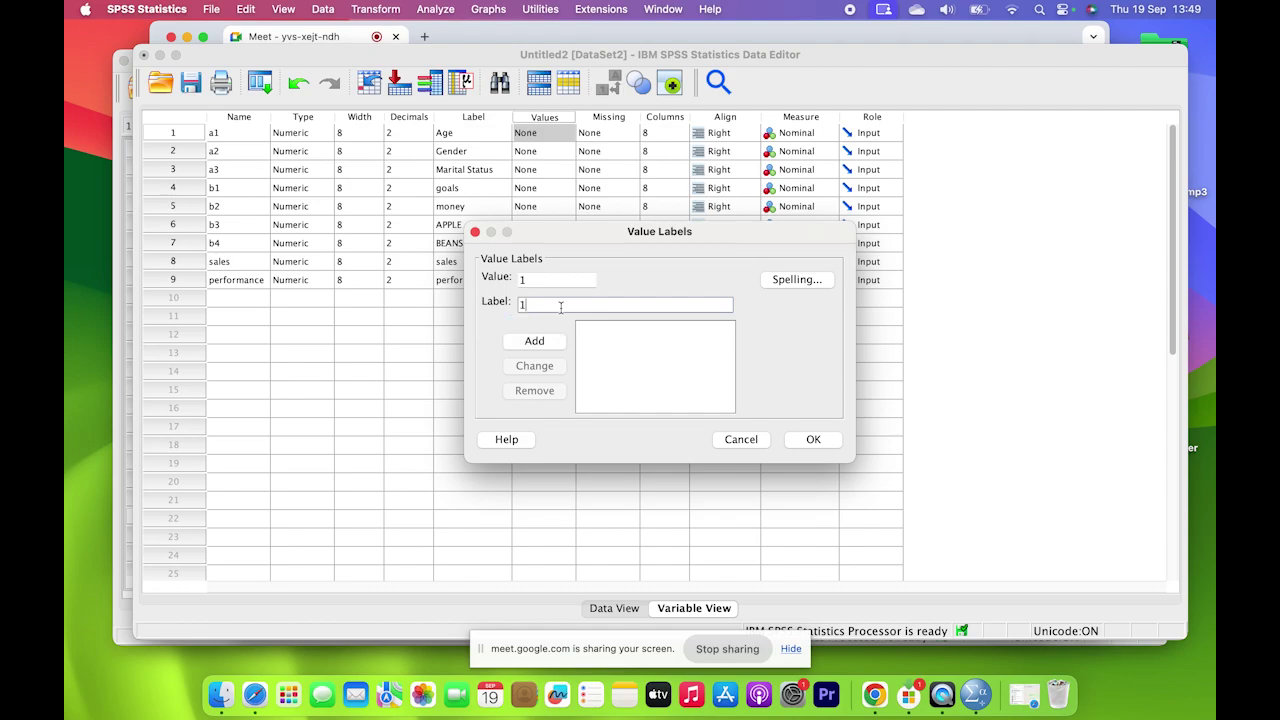
text(-50)
key(Caps_Lock)
key(BackSpace)
text(YEARS)
click(540, 342)
Add the label "5-10 YEARS" for value 2 of Age and apply the value labels.
text(2)
click(542, 302)
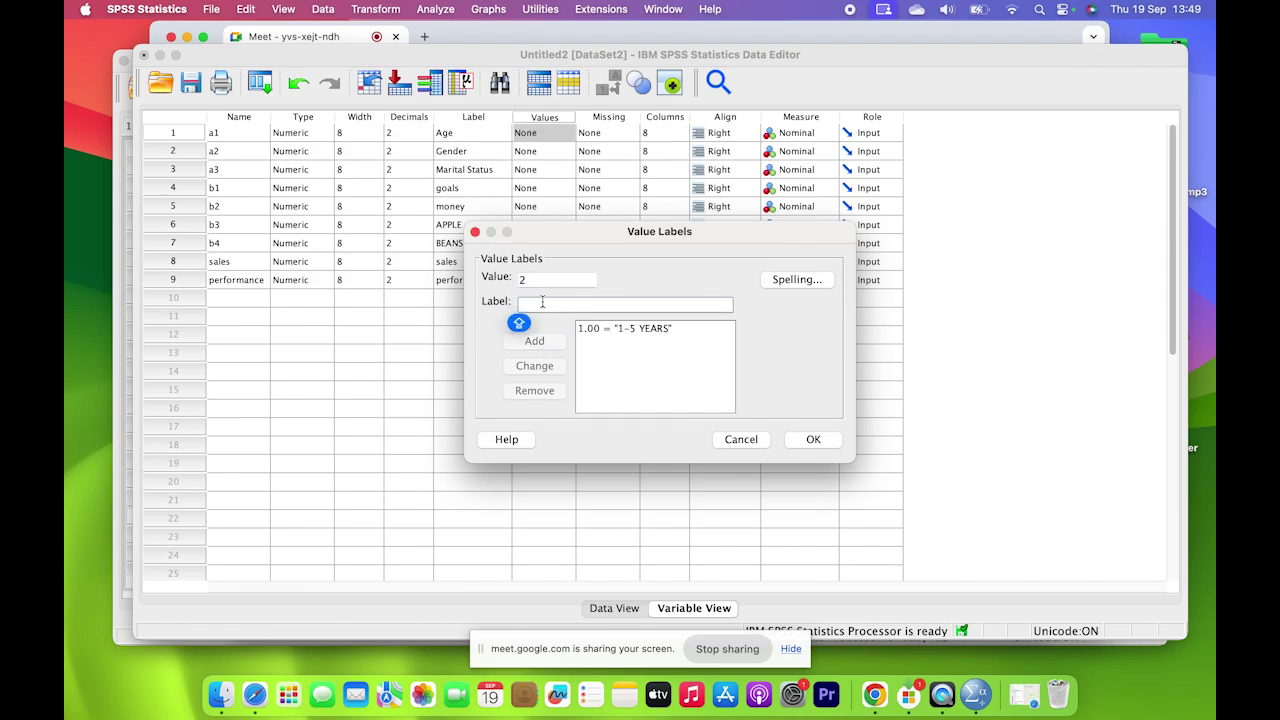
text(5-)
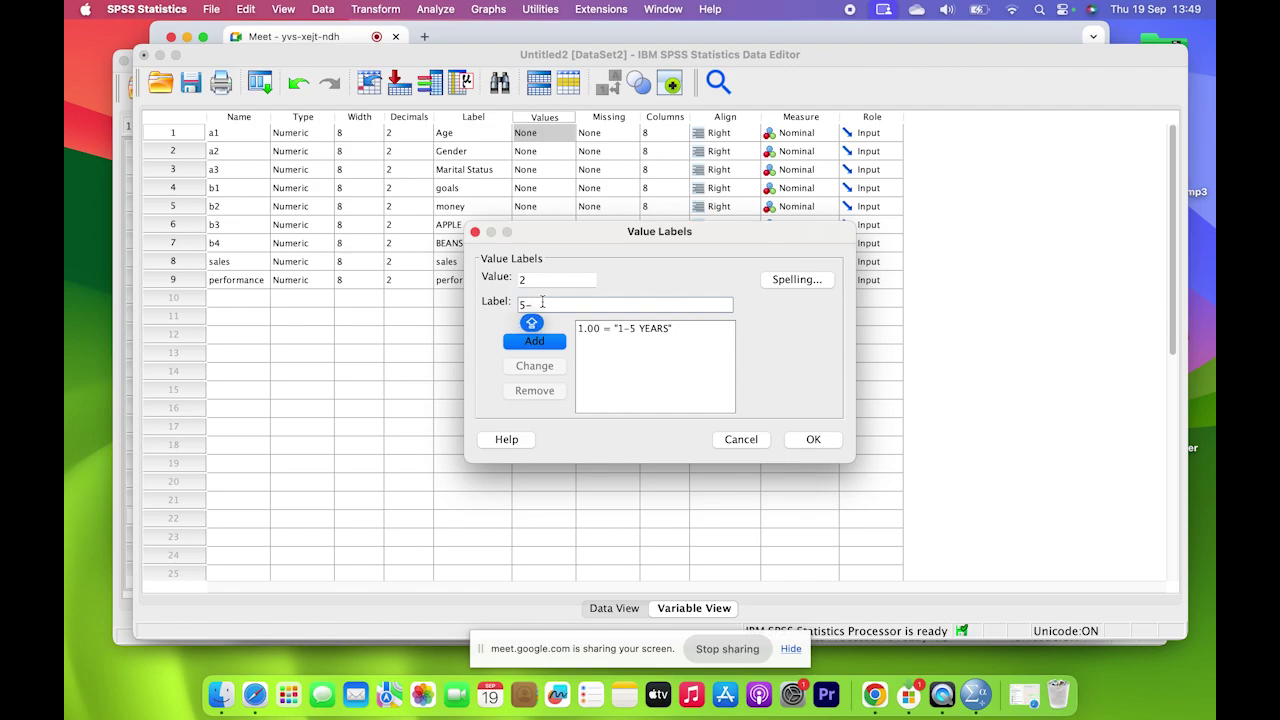
text(10)
key(Caps_Lock)
text(YEARS)
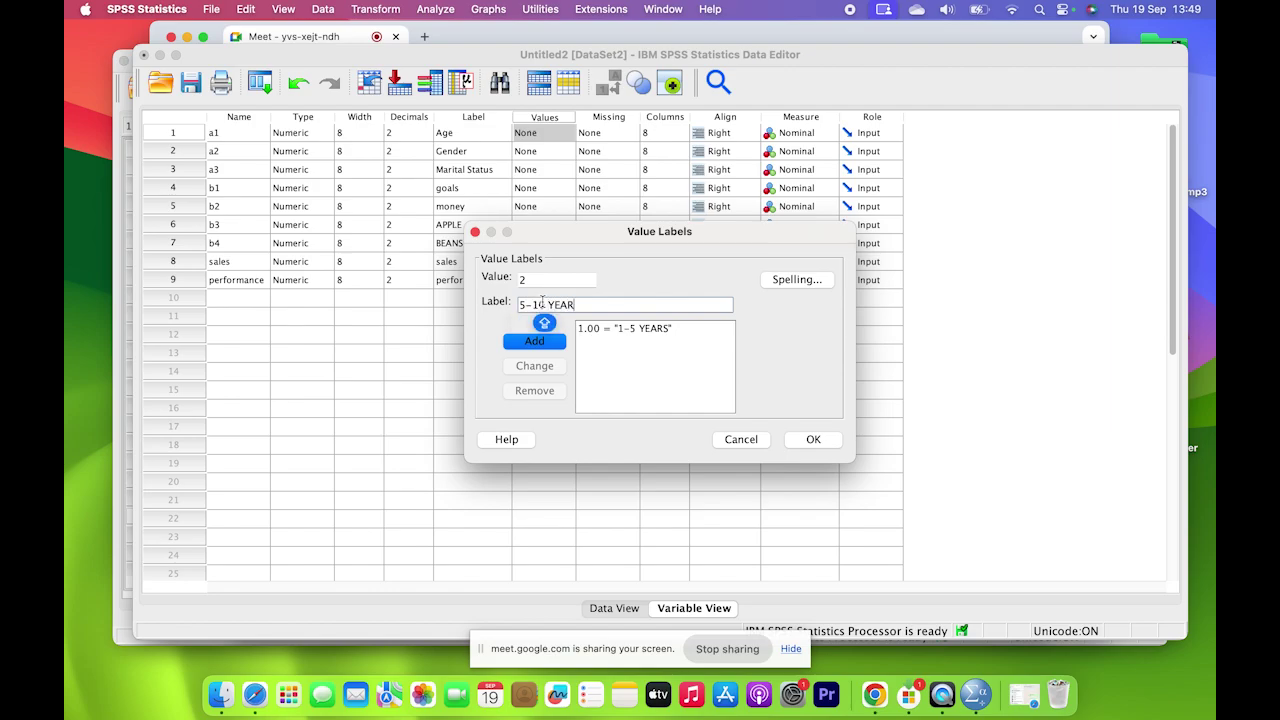
click(545, 342)
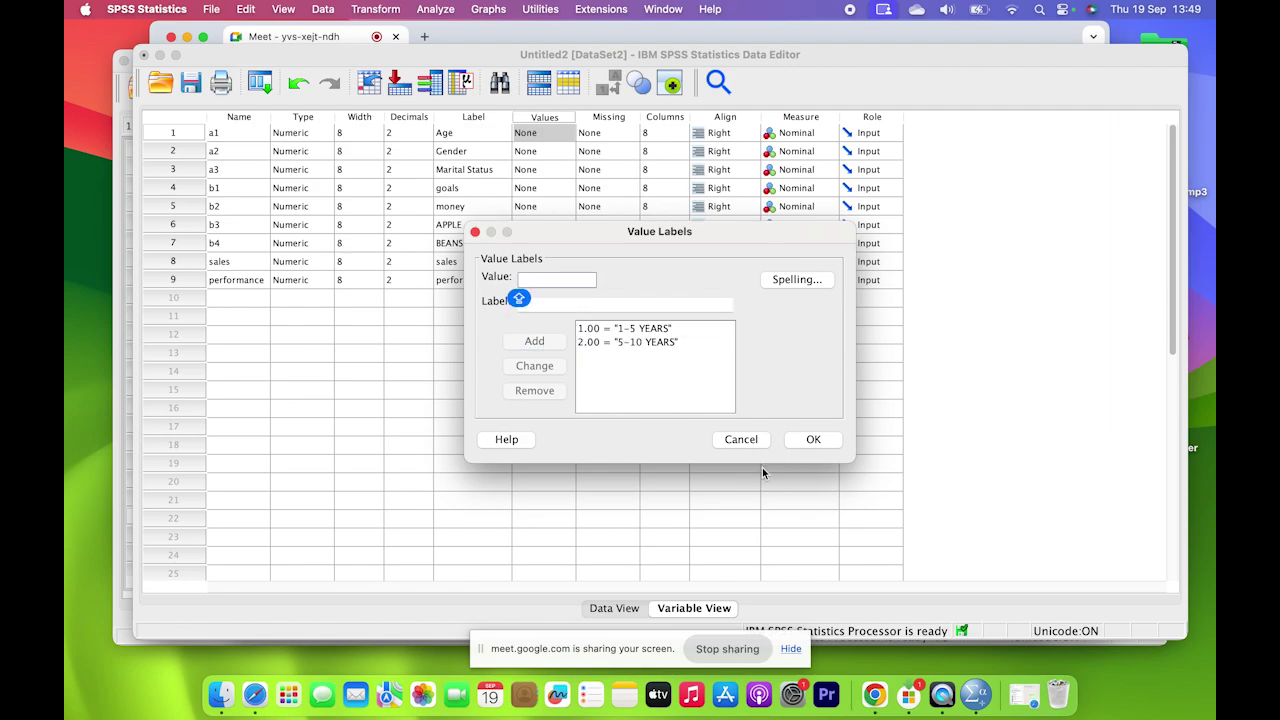
click(810, 443)
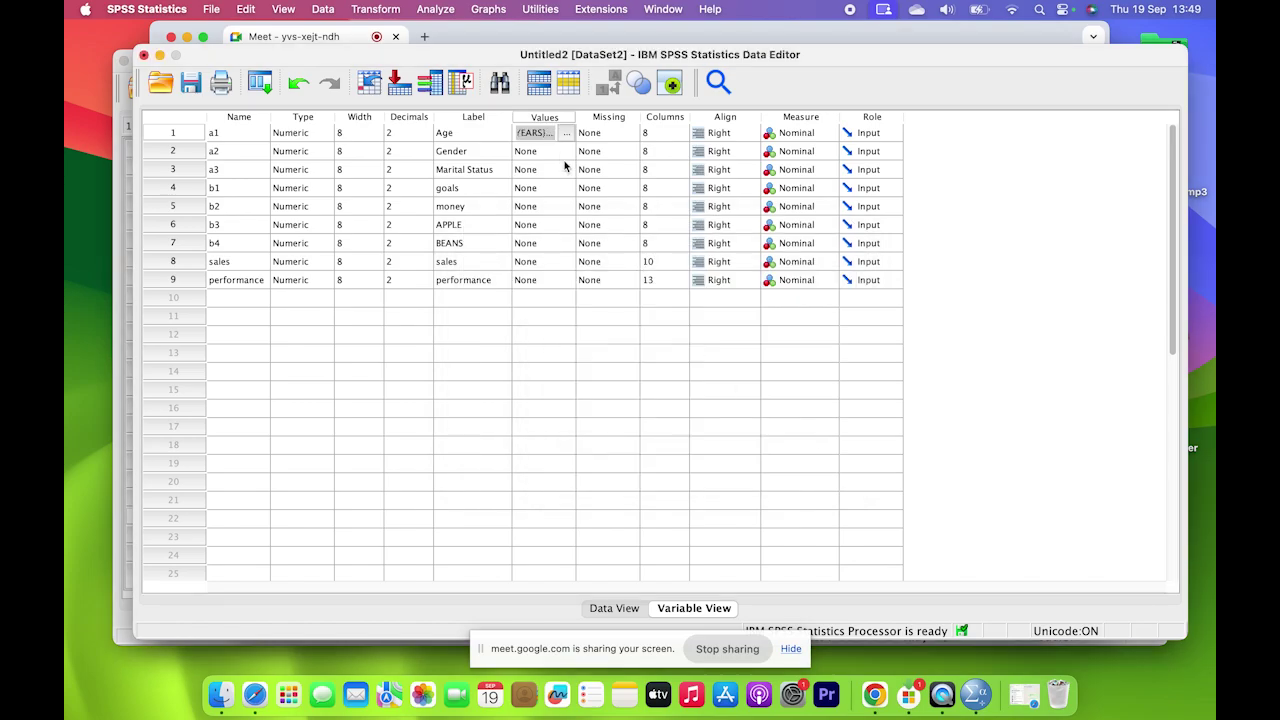
Define value labels for variable a2 (Gender): 1 as MALE and 2 as FEMALE.
click(563, 152)
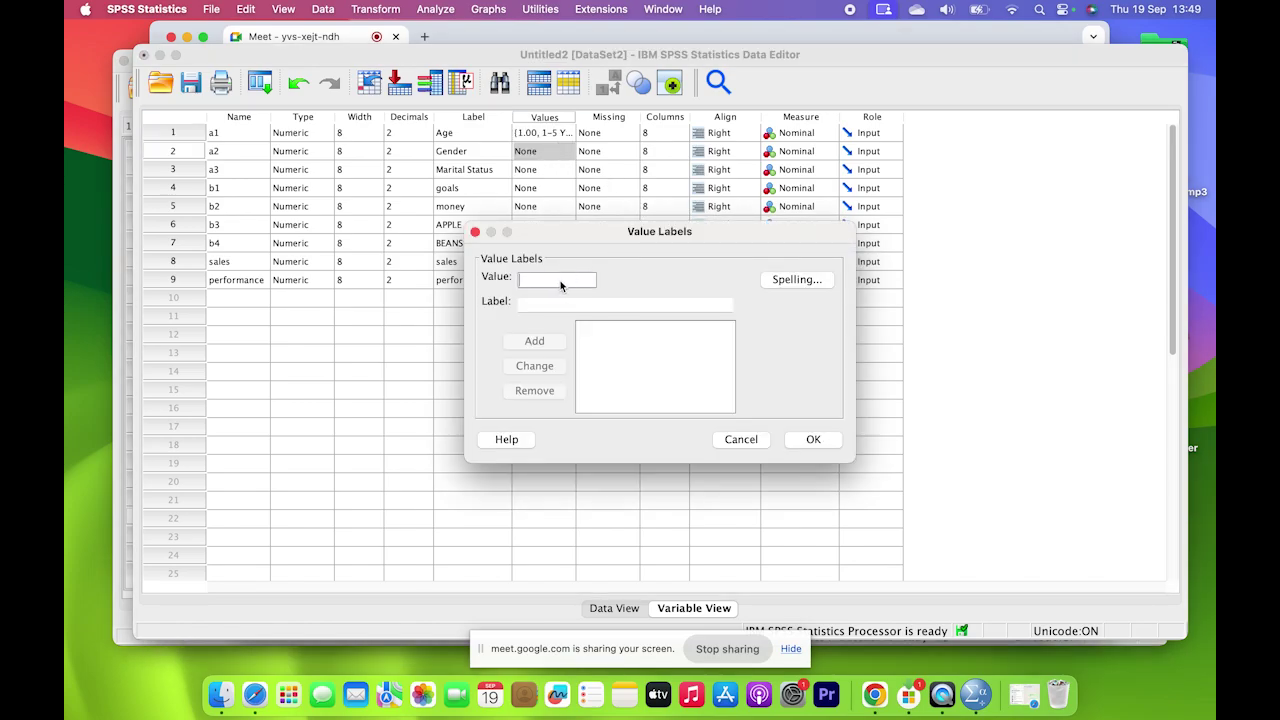
click(551, 280)
text(1)
click(557, 303)
text(MALE)
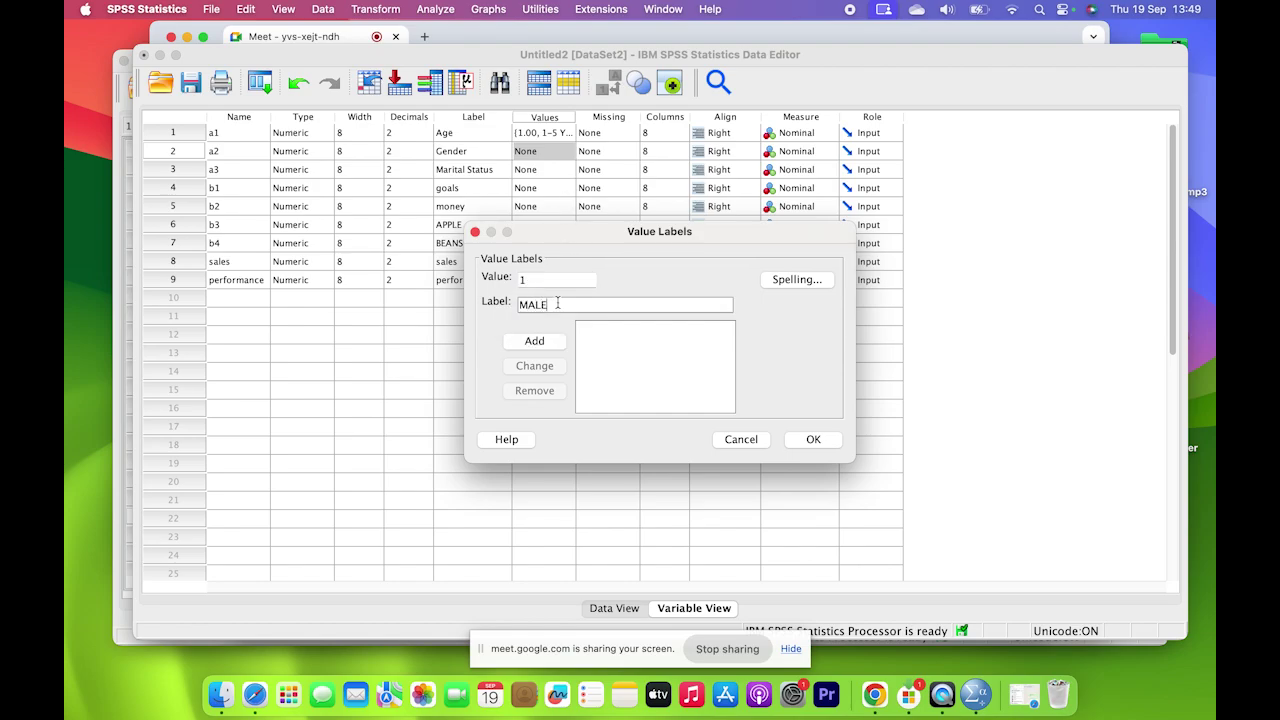
click(545, 342)
click(560, 287)
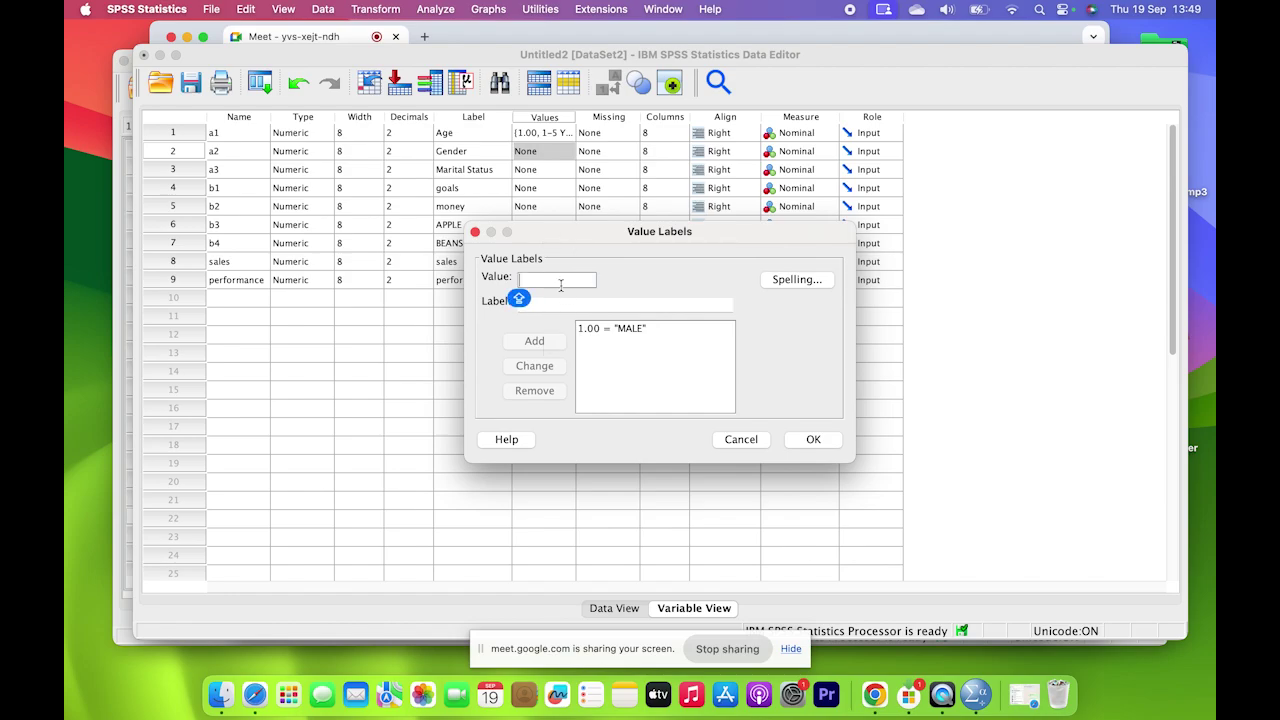
text(2)
click(558, 305)
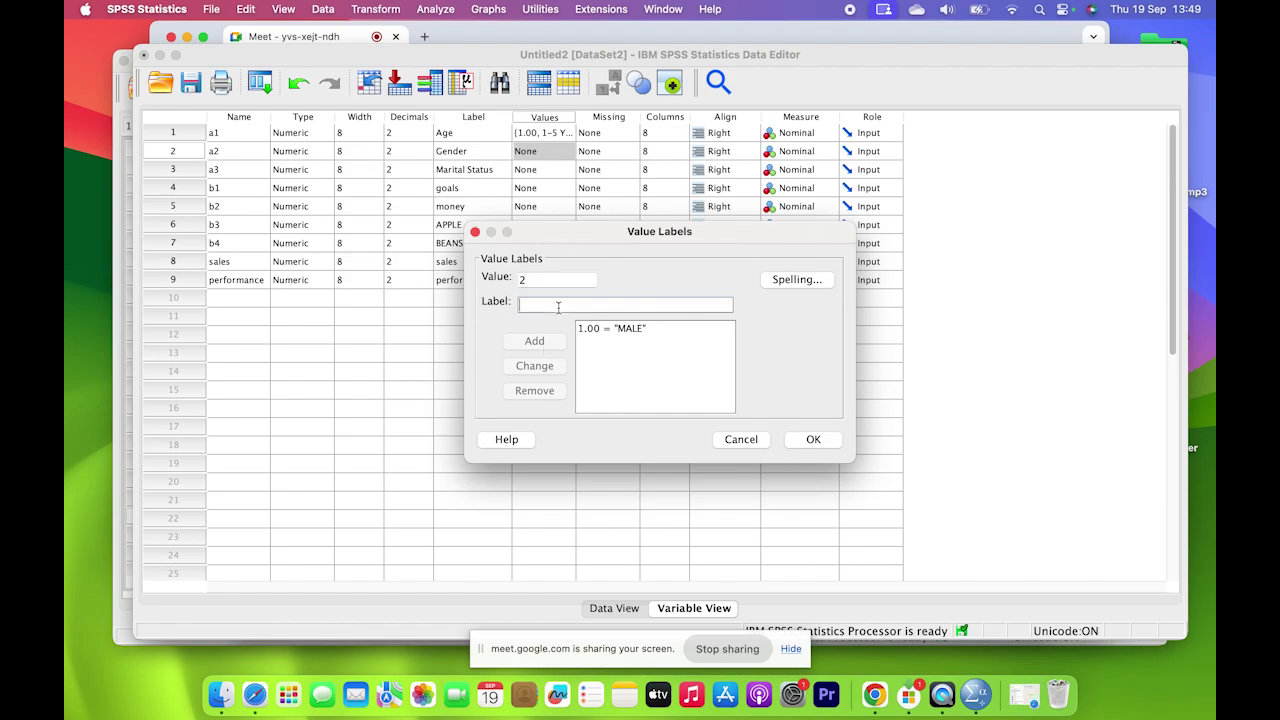
text(FEMALE)
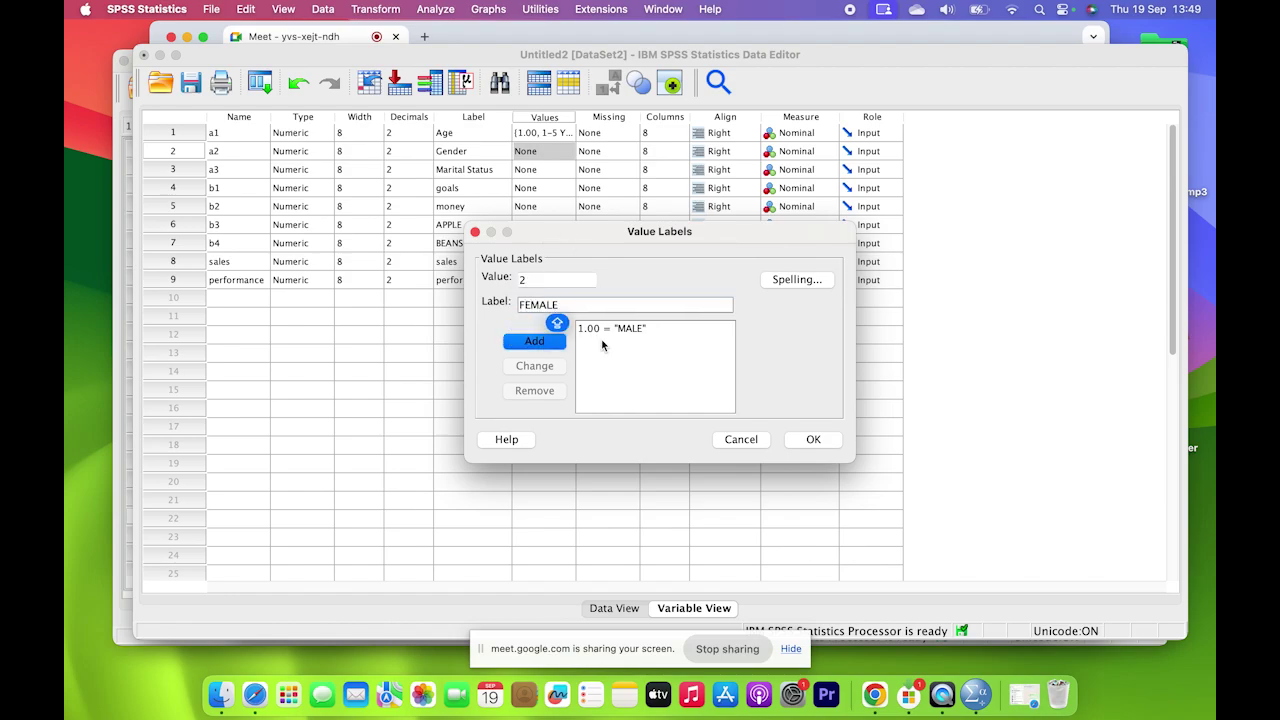
click(536, 345)
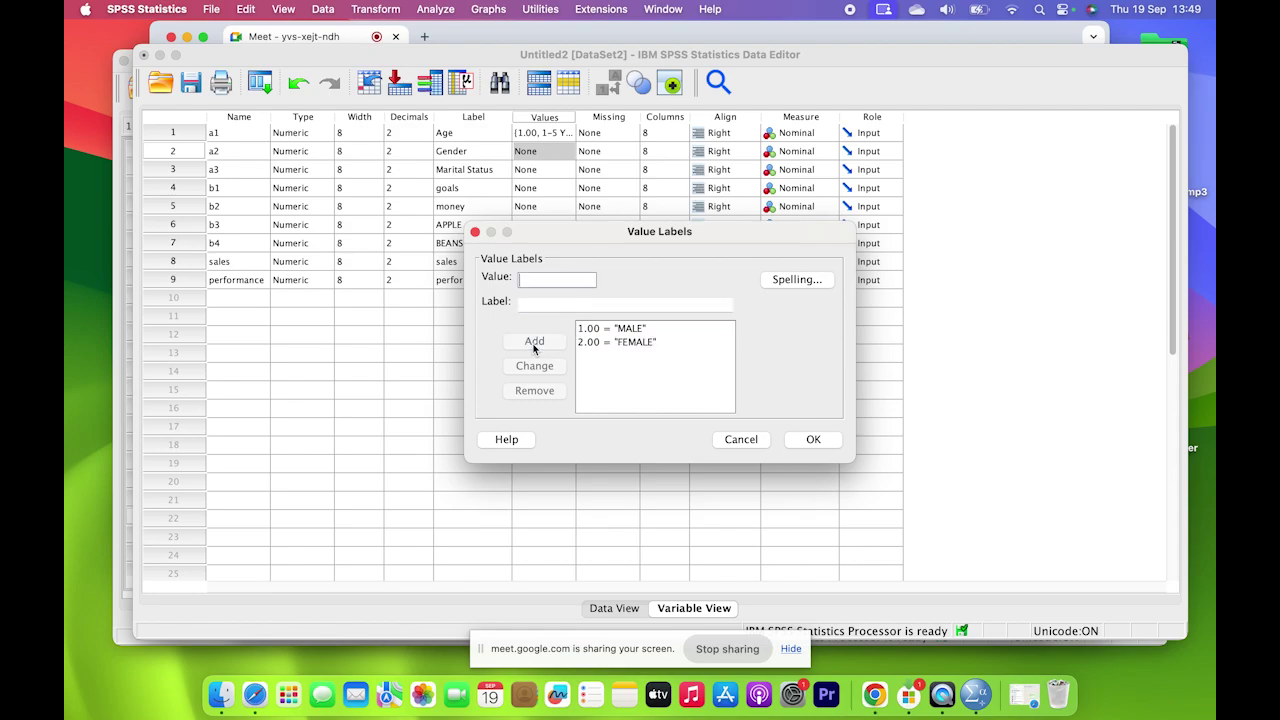
click(808, 439)
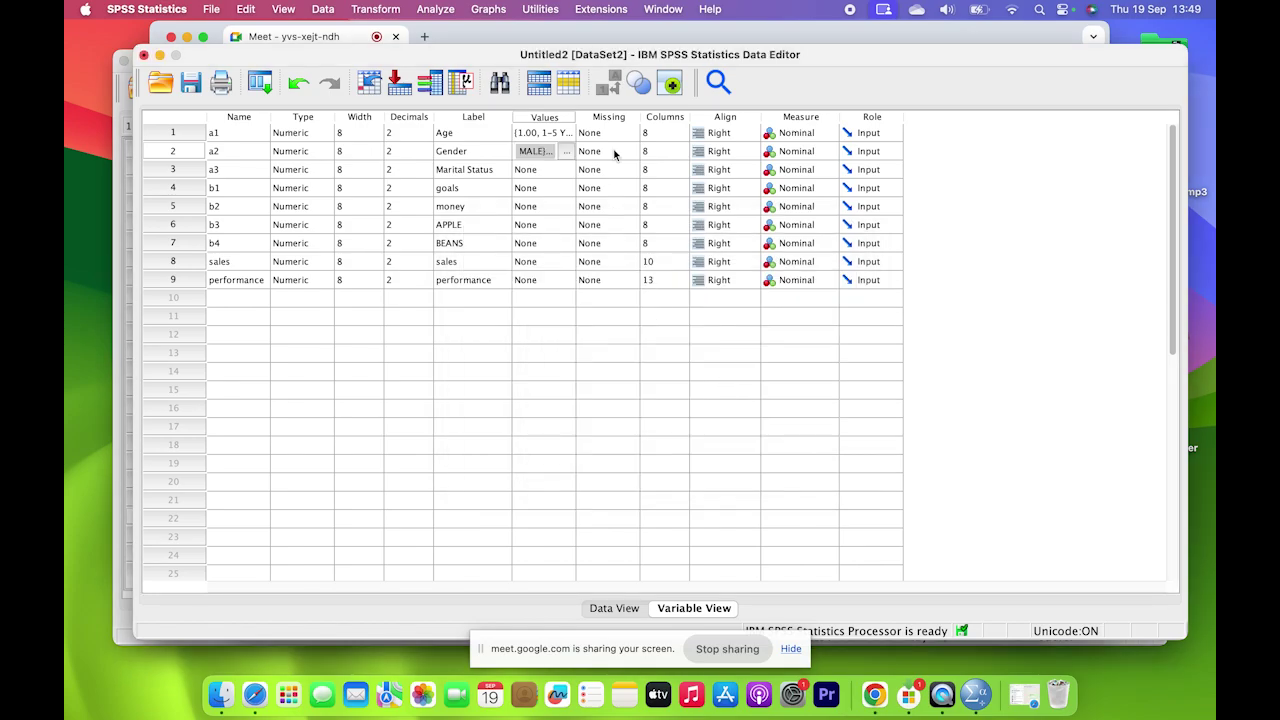
Define value labels for variable a3 (Marital Status): 1 as SINGLE and 2 as MARRIED.
click(550, 176)
click(562, 170)
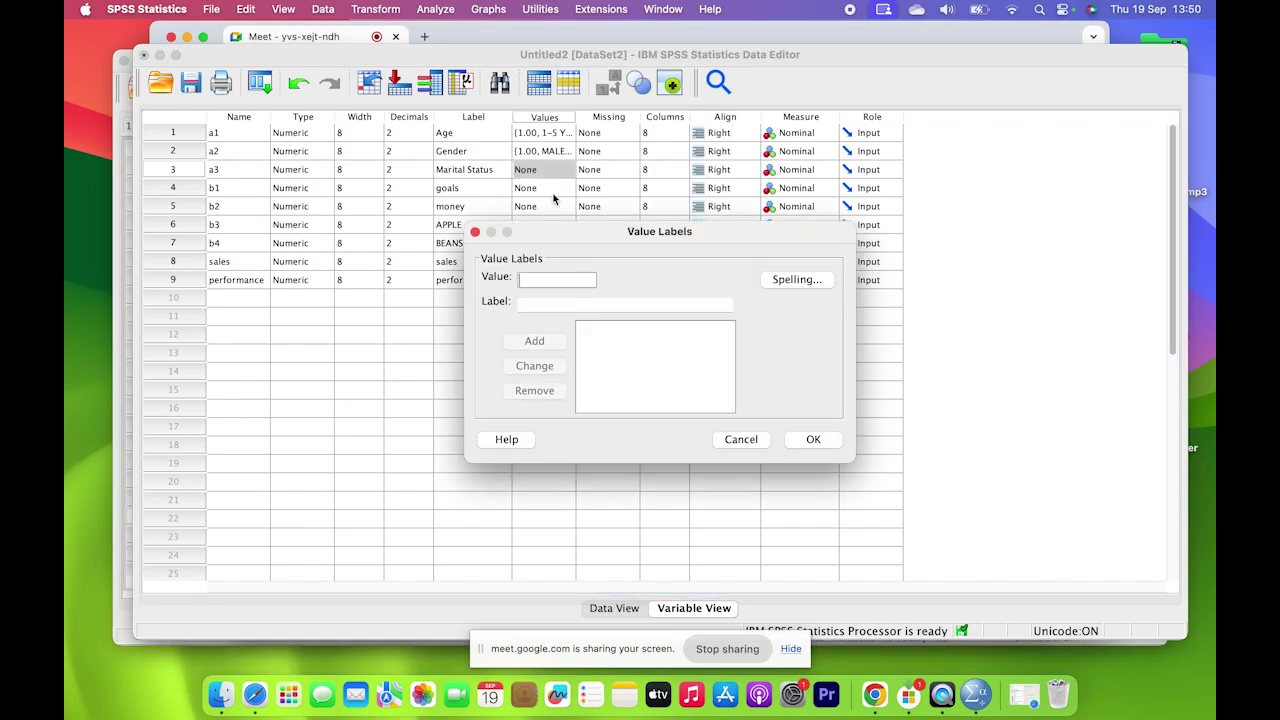
text(1)
click(543, 306)
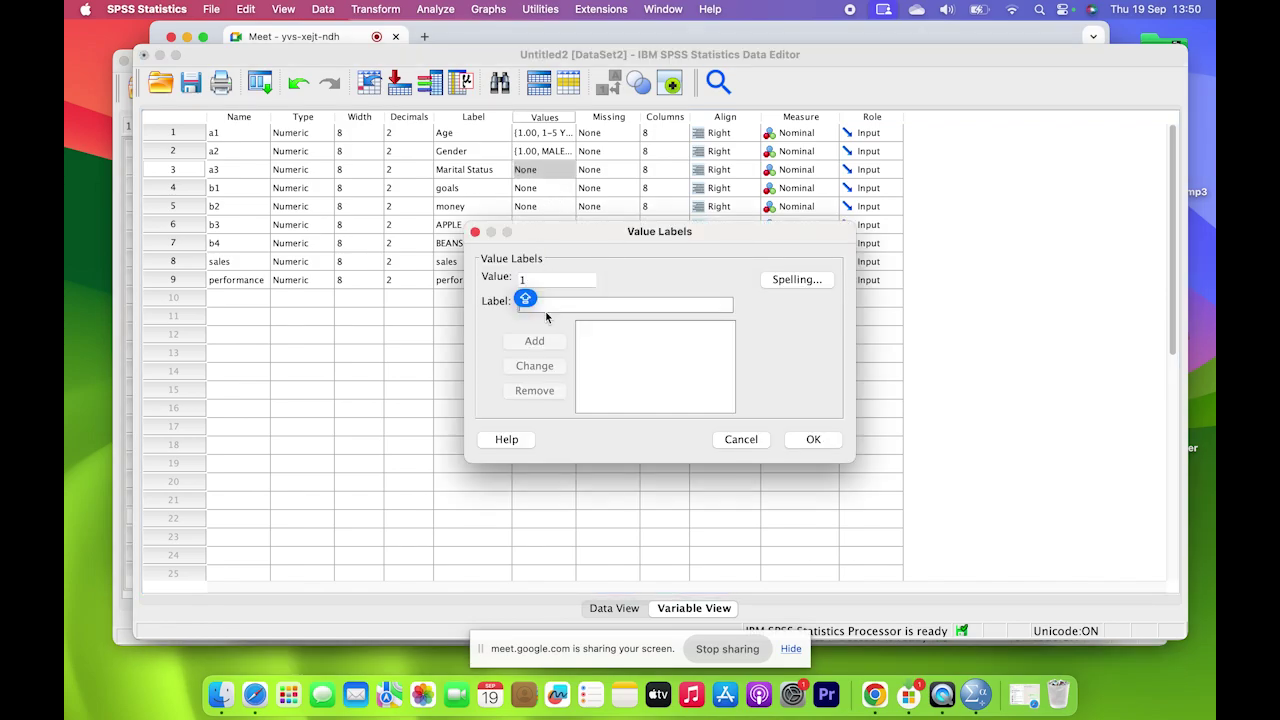
text(SINGLE)
click(531, 340)
text(2)
click(559, 305)
text(MARRIED)
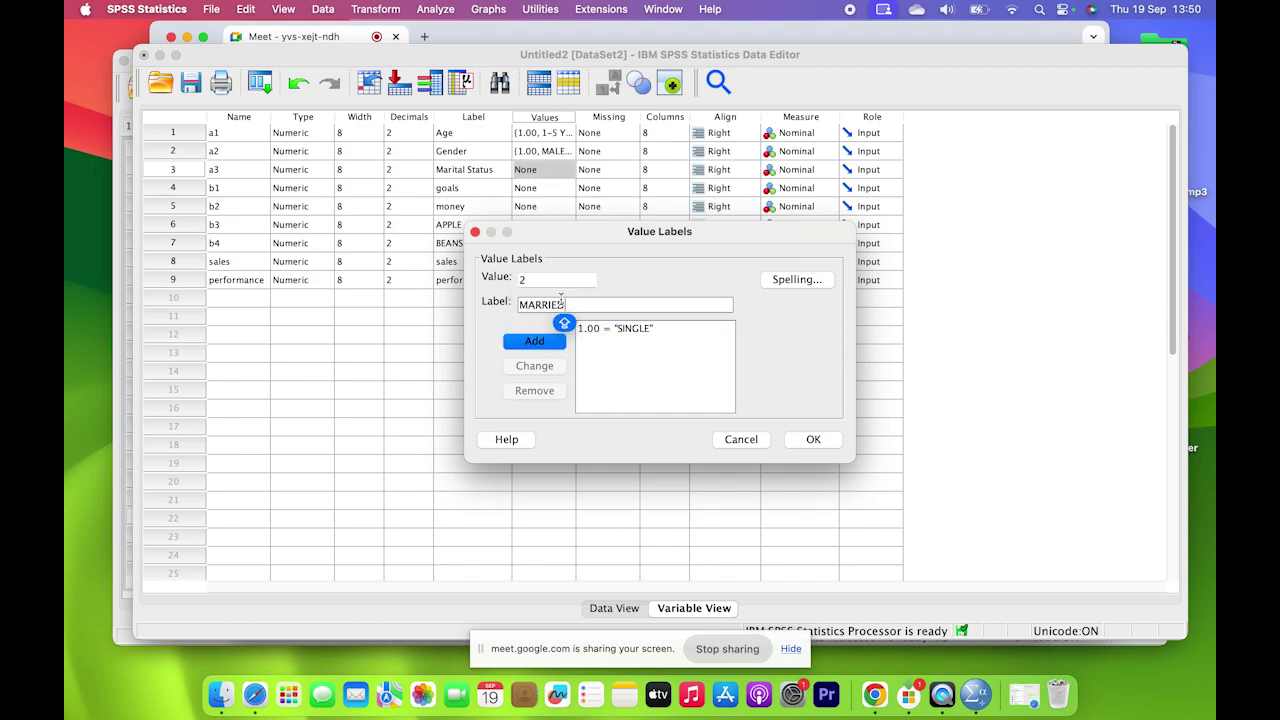
click(536, 342)
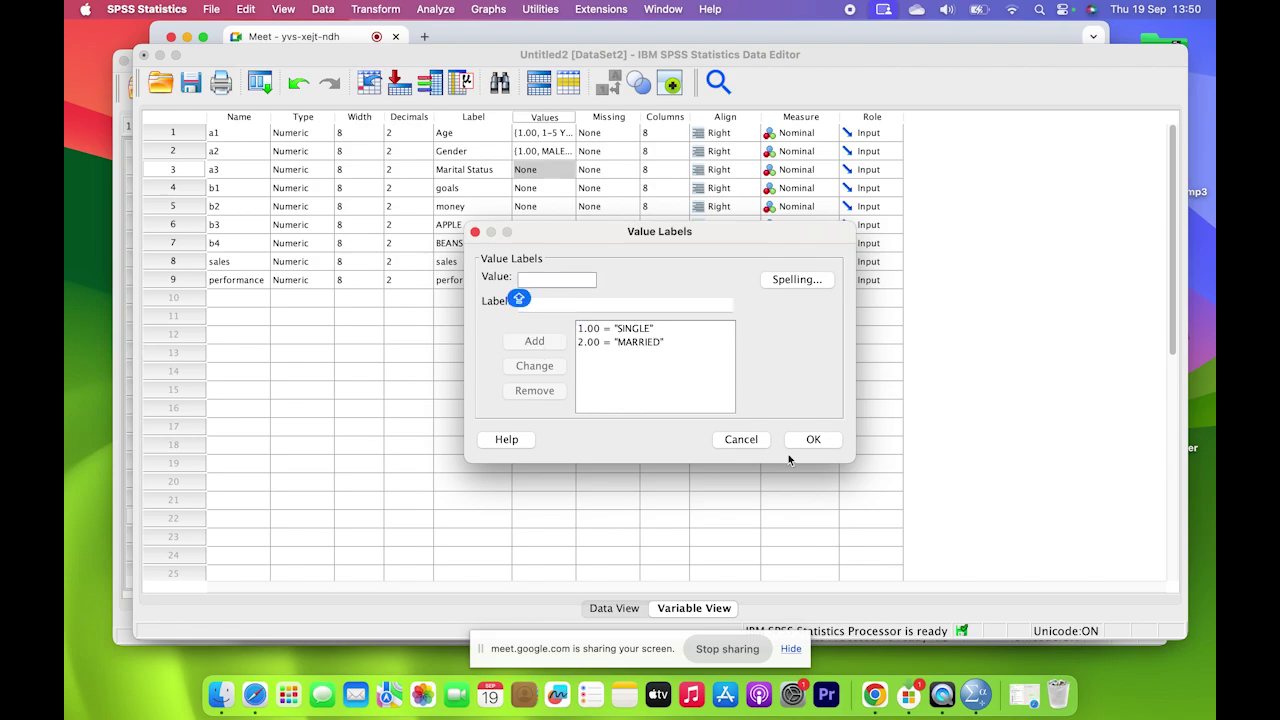
click(813, 440)
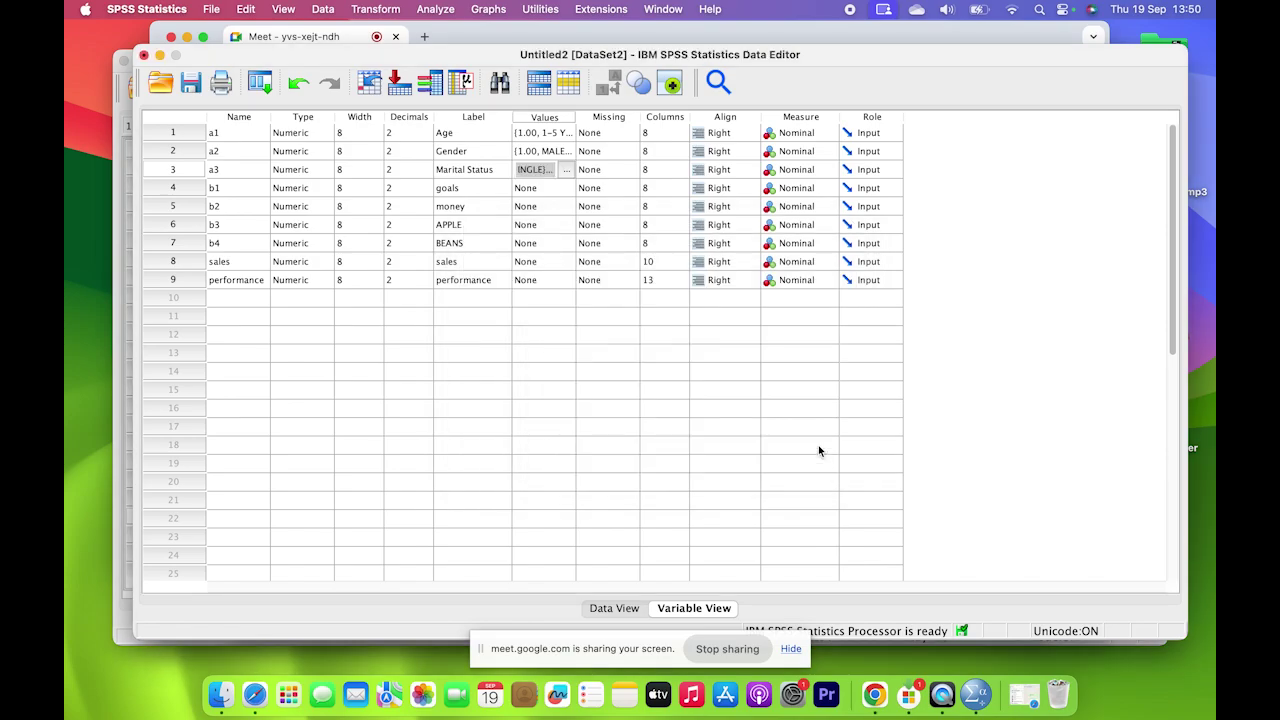
Run a Frequencies analysis on the Age variable with frequency tables displayed.
click(542, 133)
drag(542, 133, 545, 170)
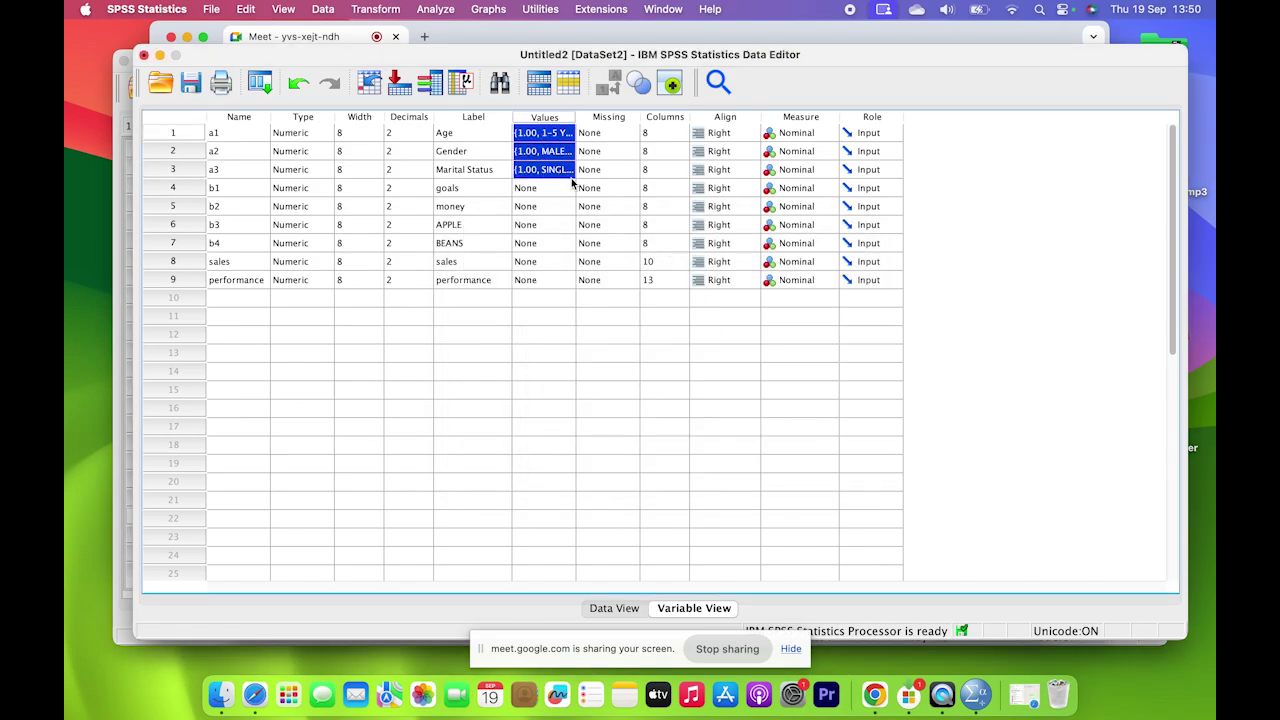
click(450, 10)
mouse_move(458, 42)
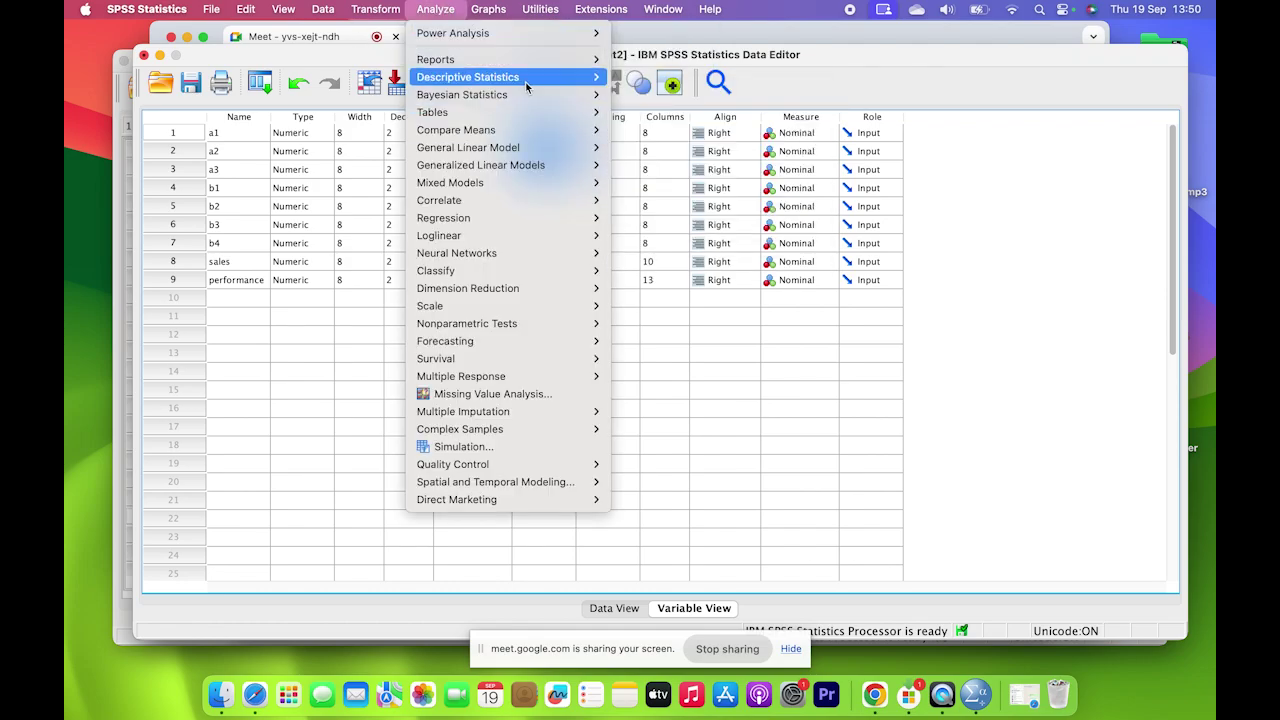
mouse_move(583, 85)
click(660, 78)
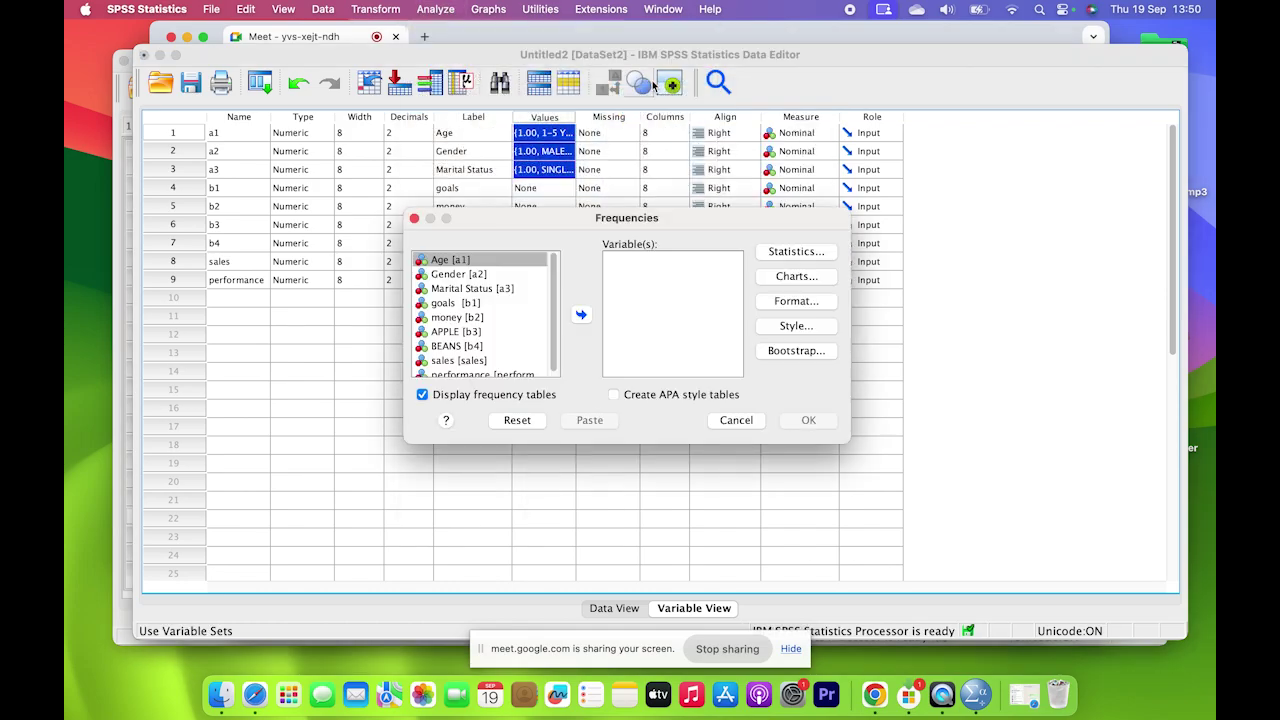
click(581, 315)
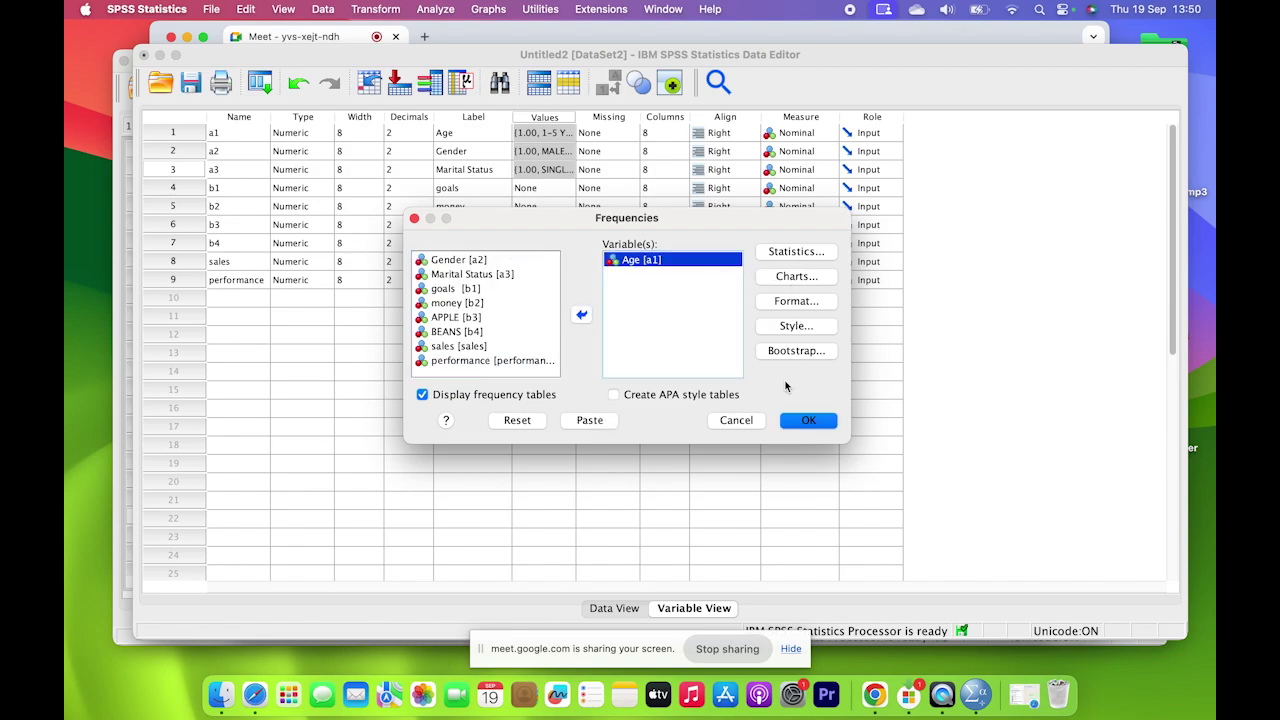
click(806, 421)
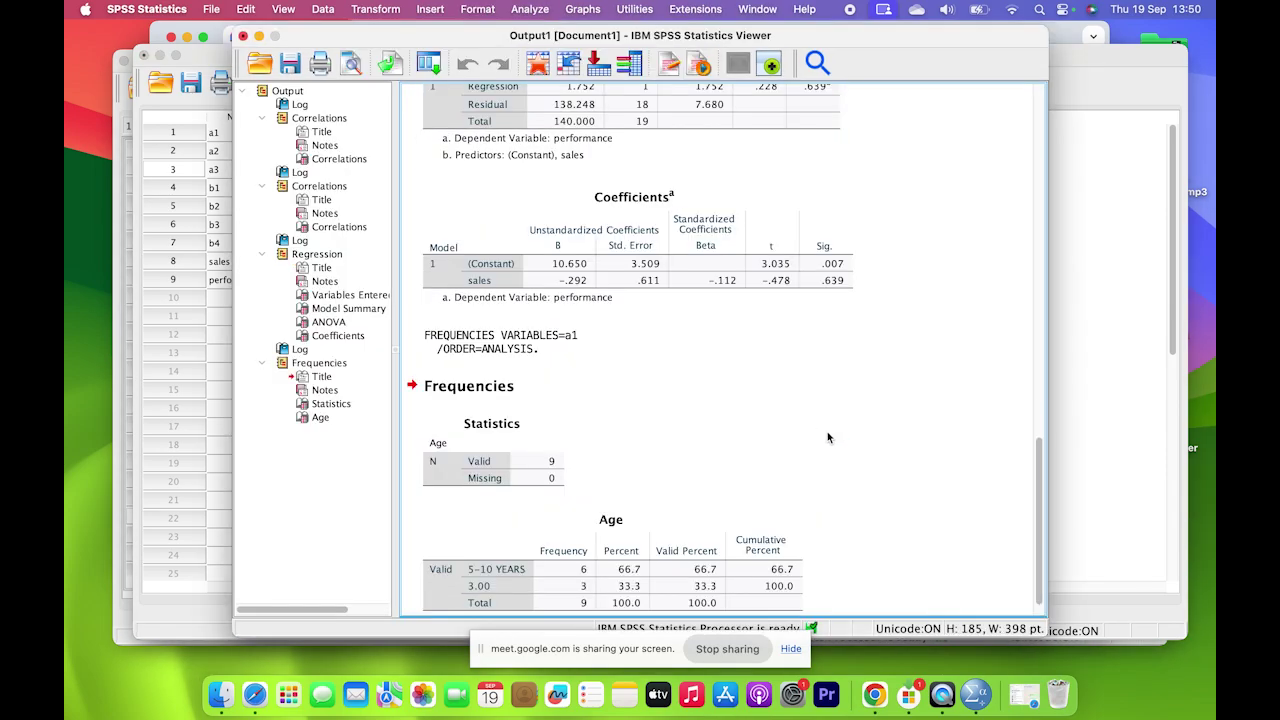
Examine the Age frequency table in the output and compare its categories with the a1 values in the data.
click(671, 494)
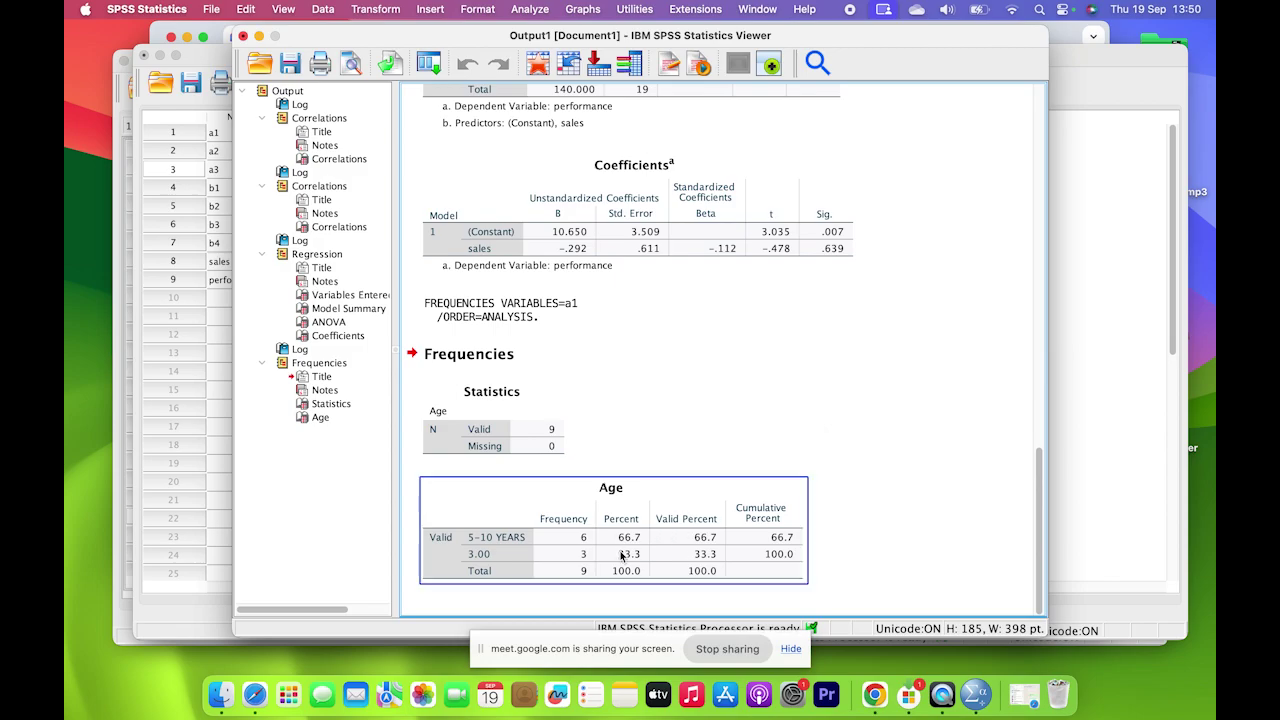
click(552, 548)
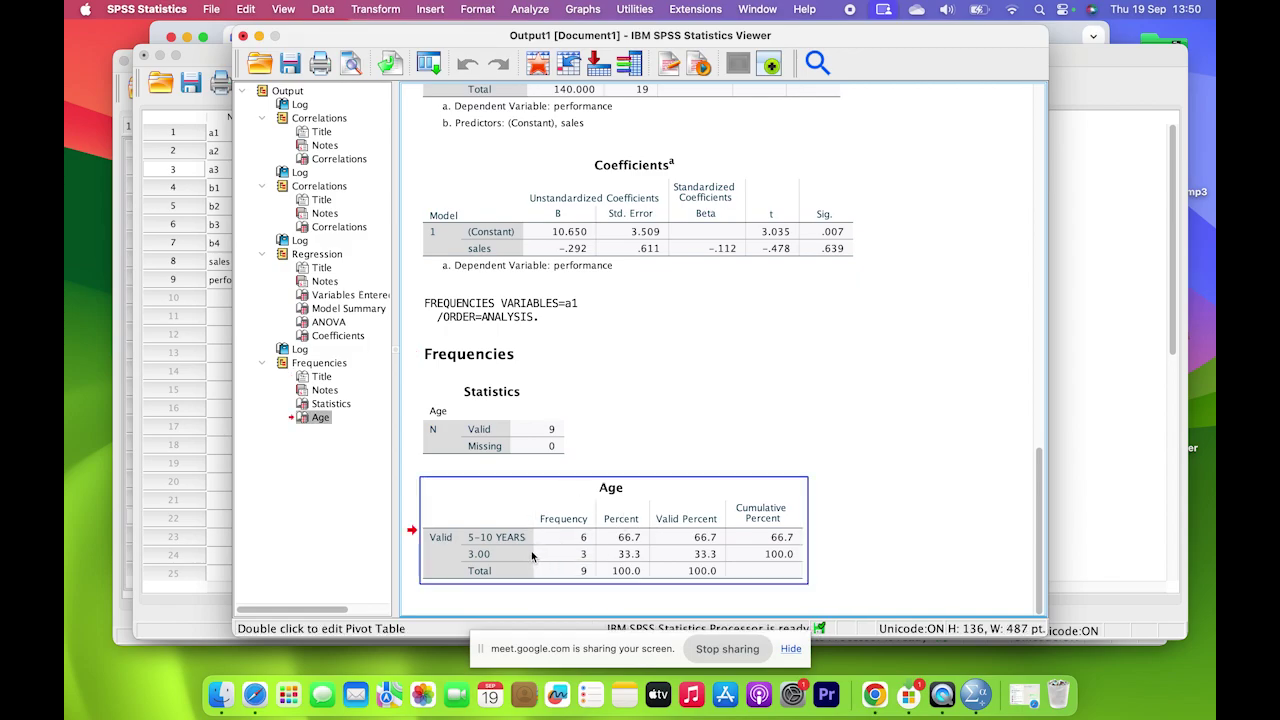
click(203, 141)
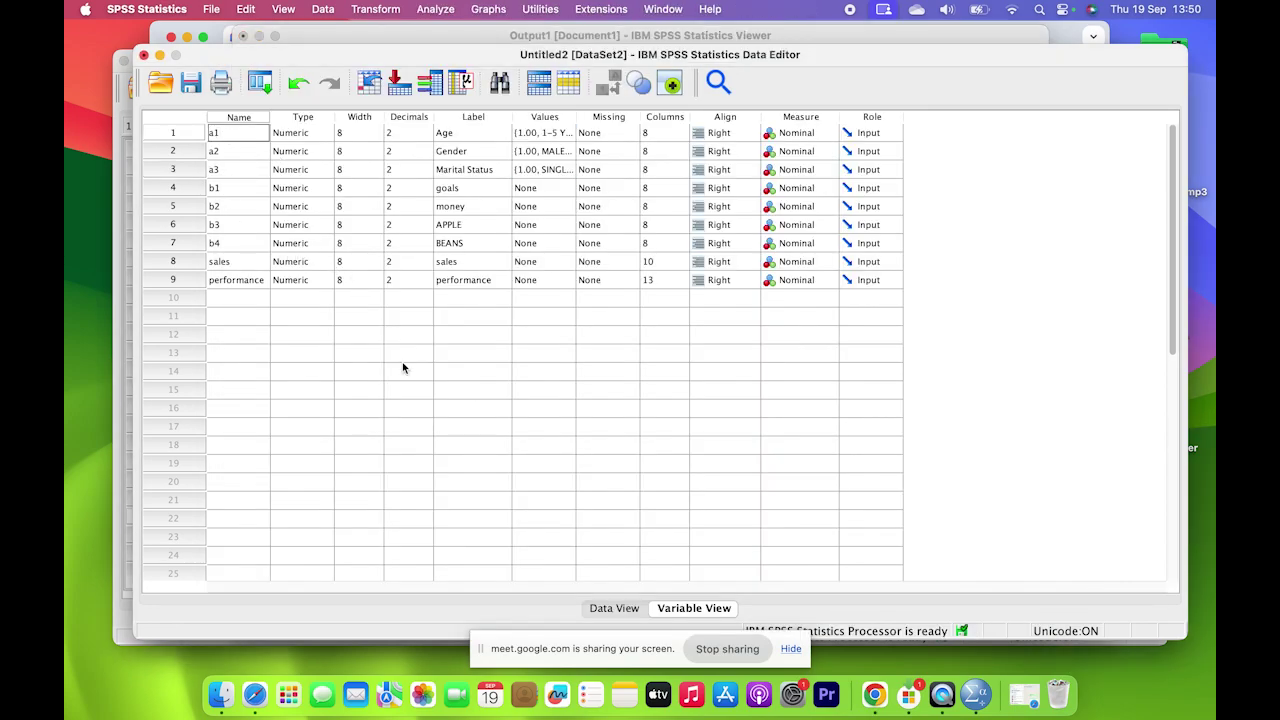
click(605, 609)
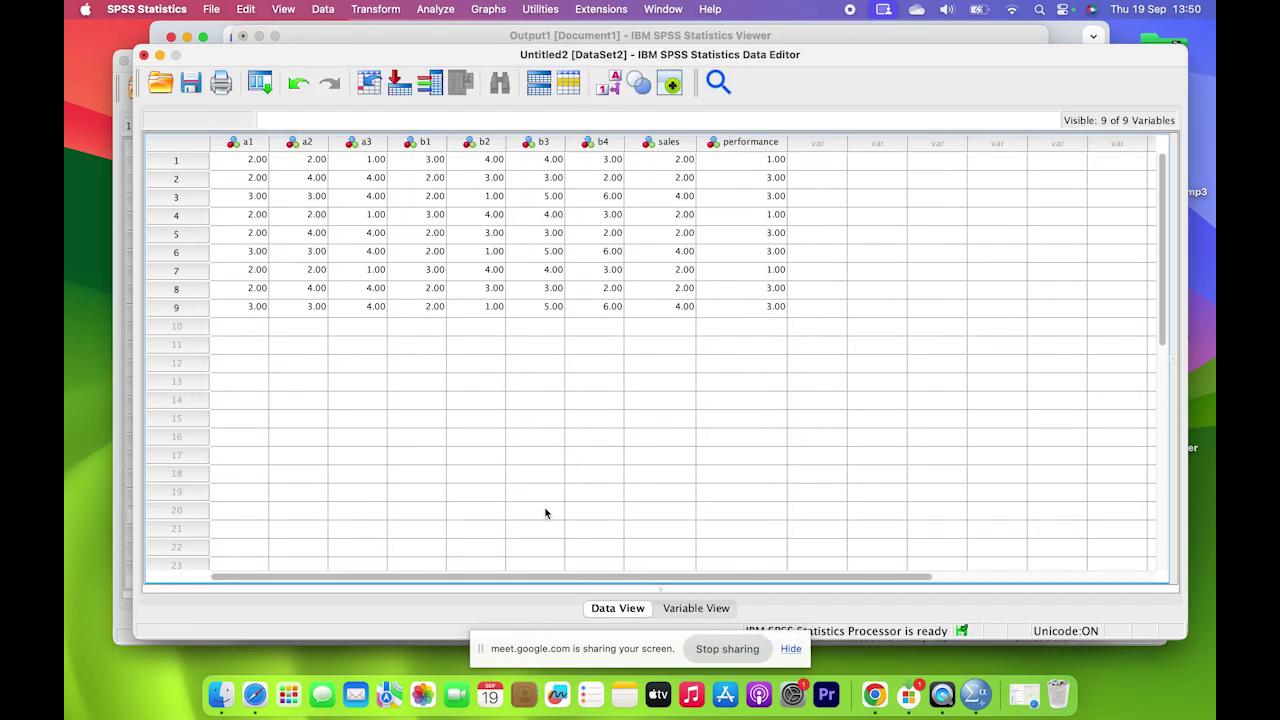
click(240, 165)
click(247, 198)
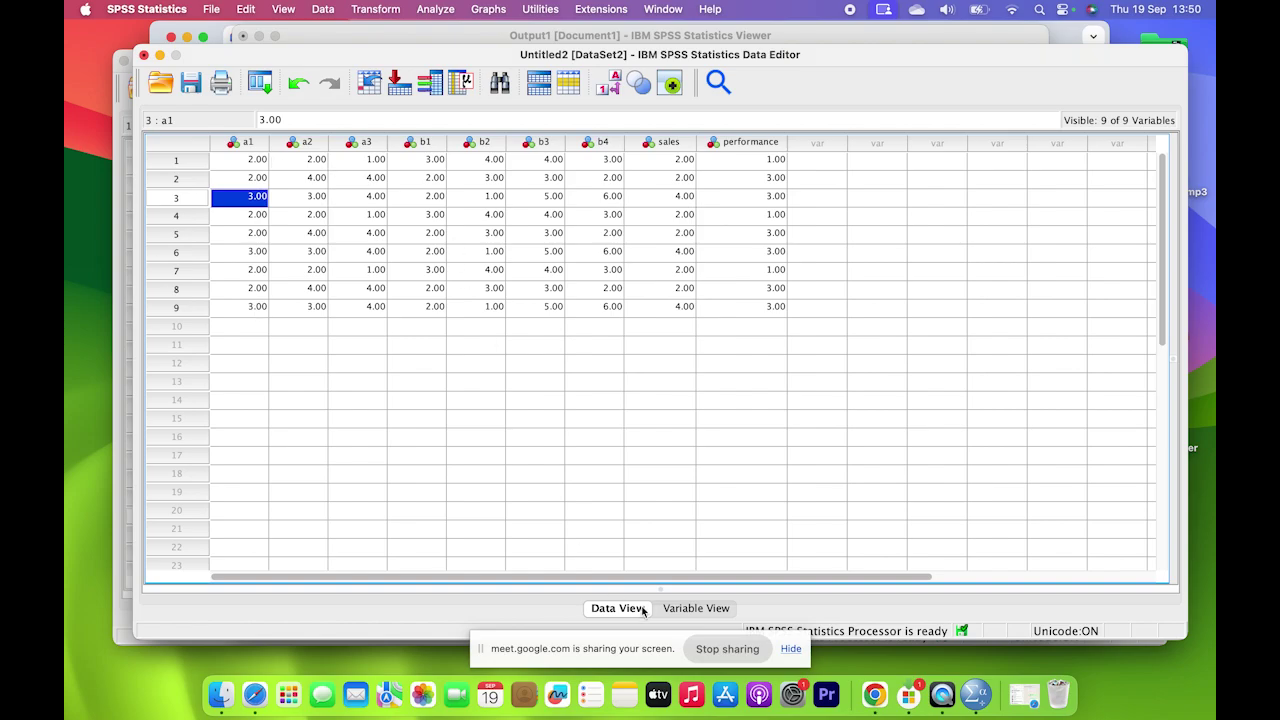
Change the value label for value 1 of variable a1 (Age) to 1-3 YEARS.
click(697, 610)
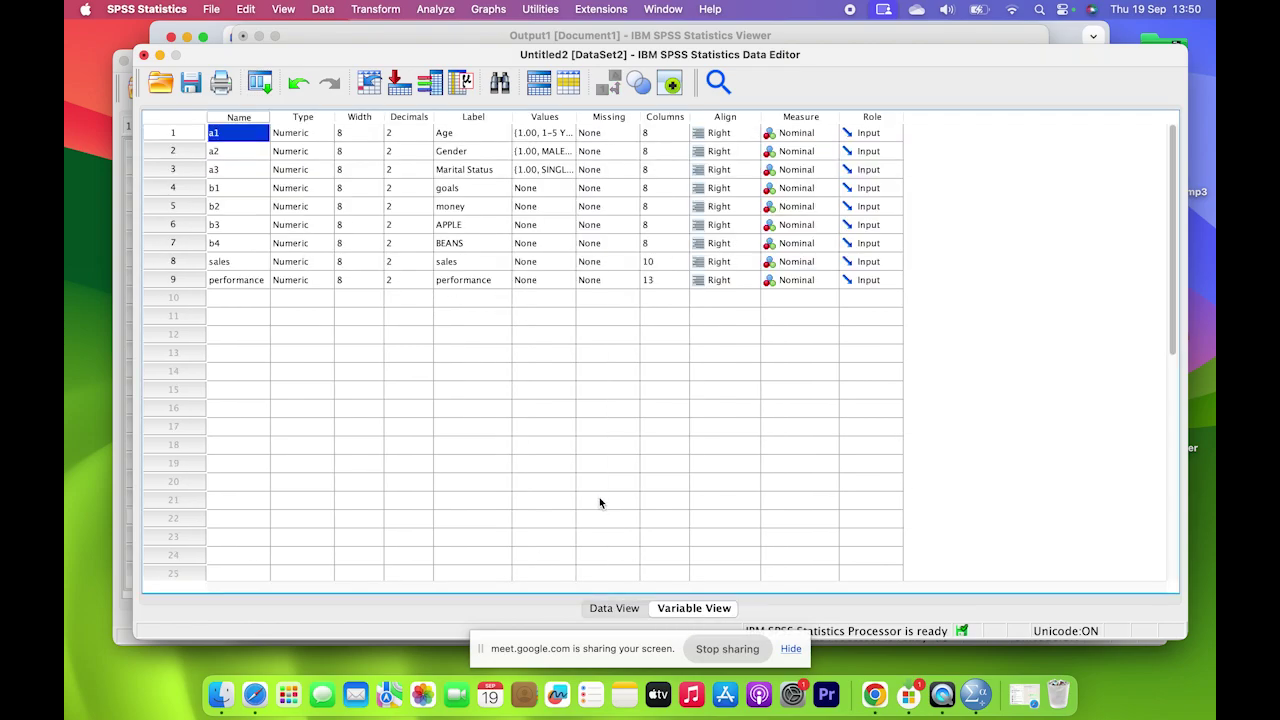
click(562, 136)
click(564, 135)
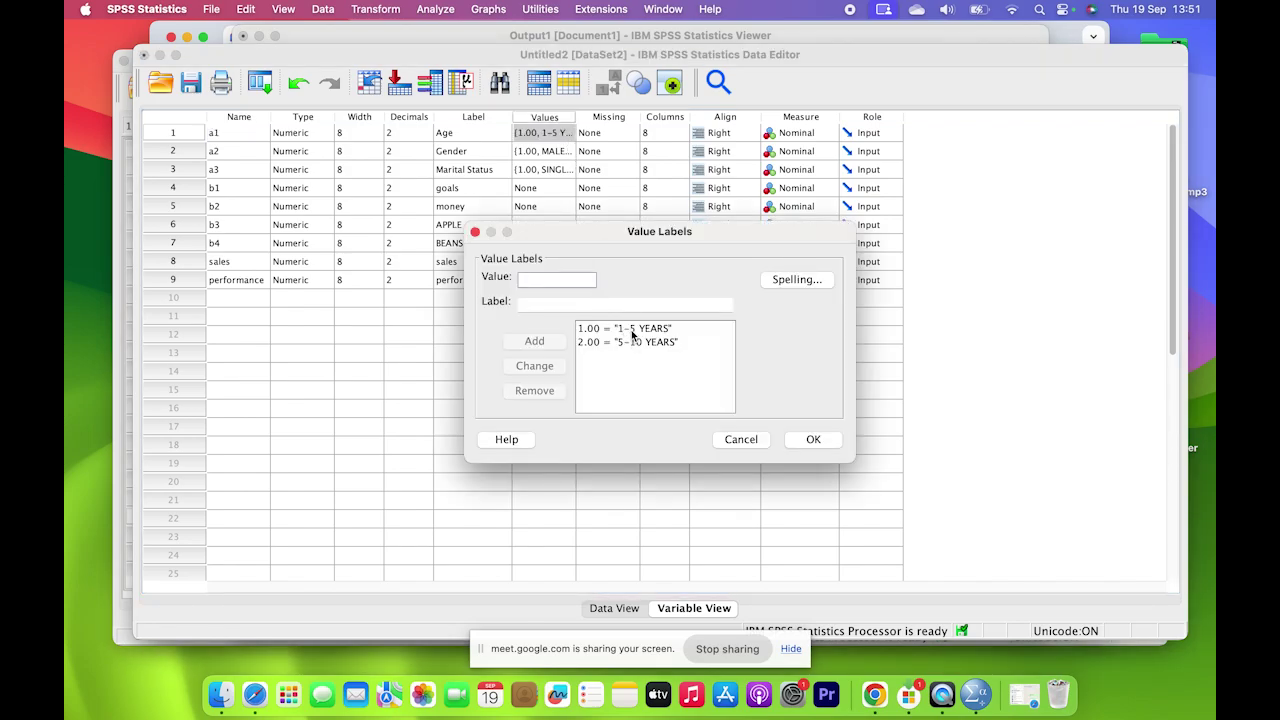
click(631, 330)
click(539, 295)
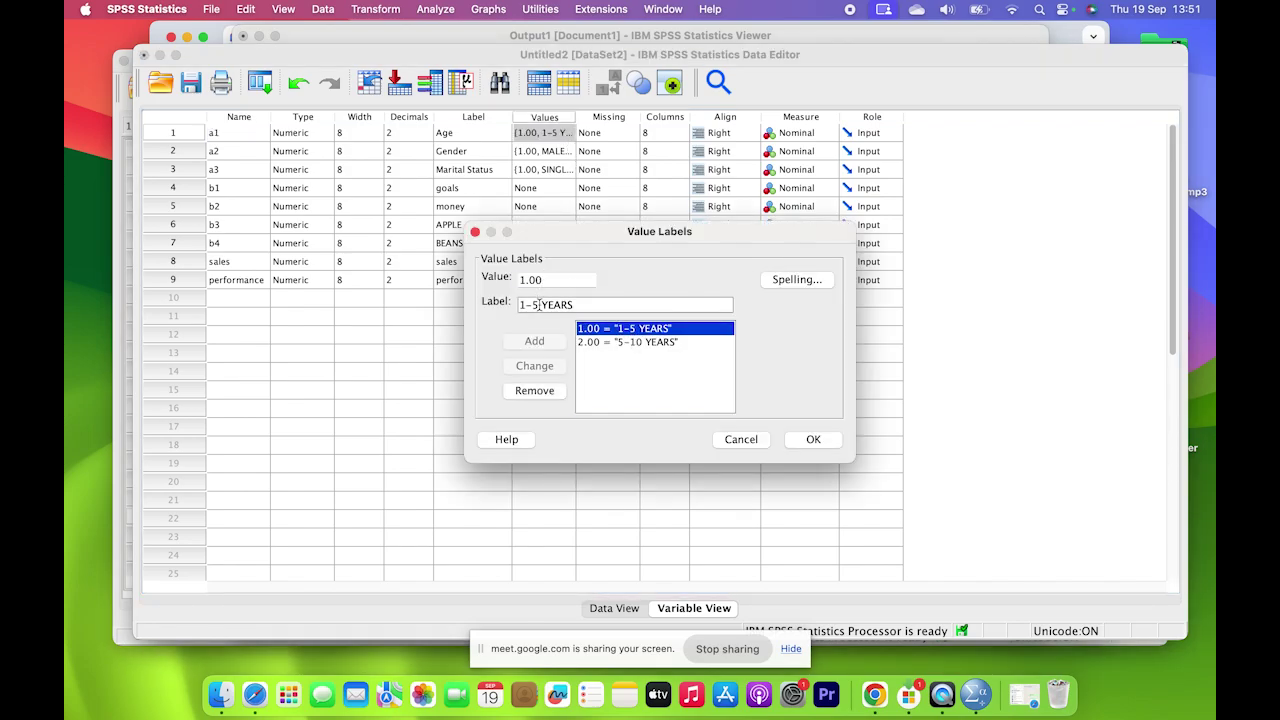
key(BackSpace)
text(3)
key(Caps_Lock)
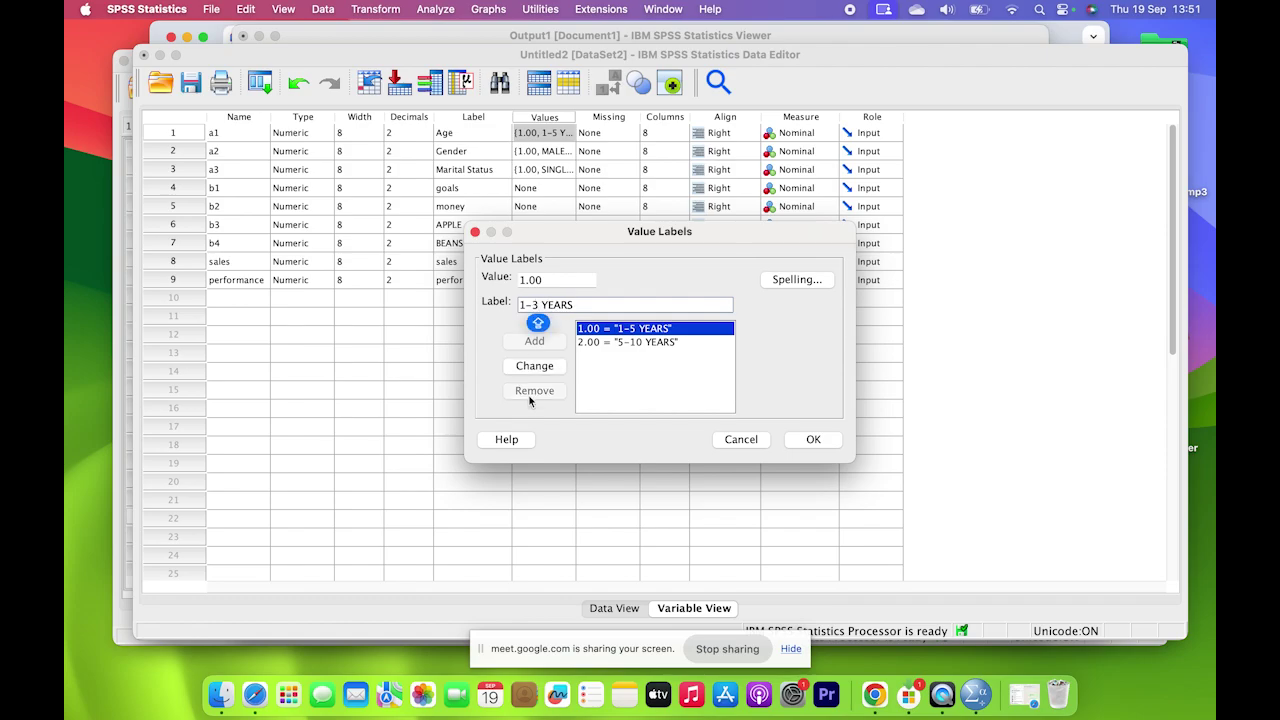
click(536, 366)
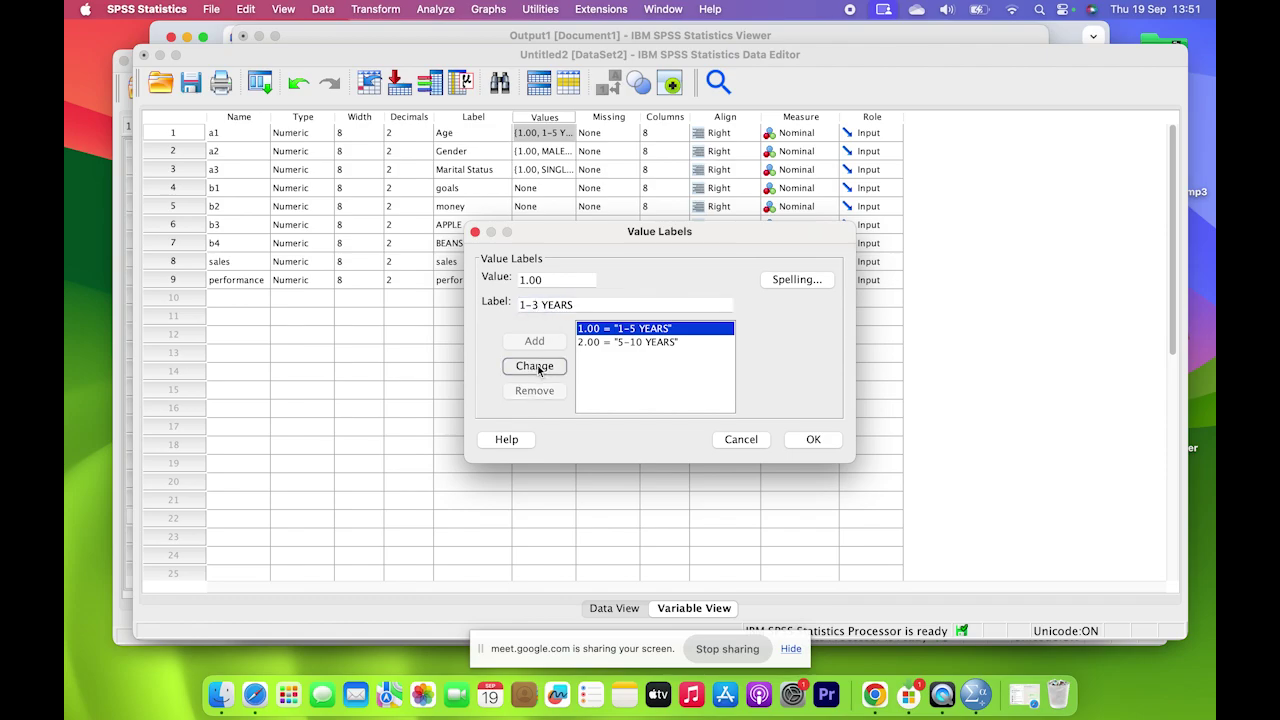
Change the value label for value 2 of variable a1 (Age) to 4-10 YEARS and accept the value labels.
click(630, 343)
click(524, 306)
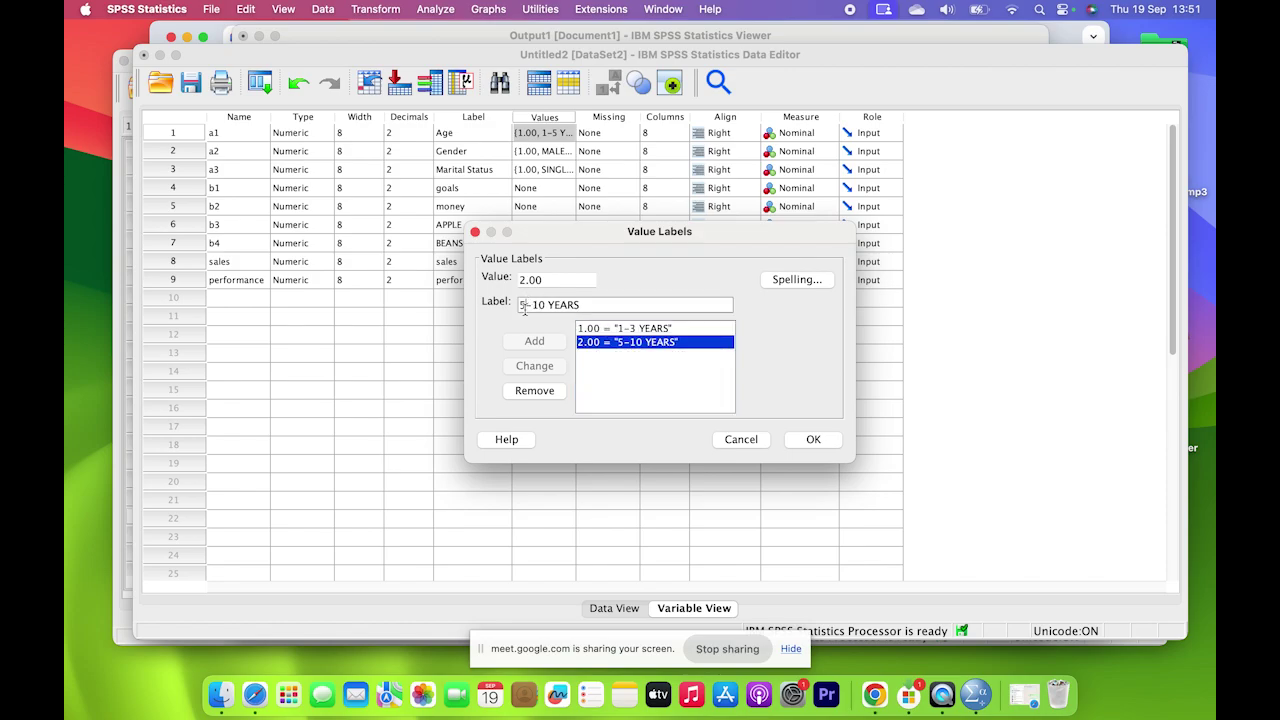
key(BackSpace)
text(4)
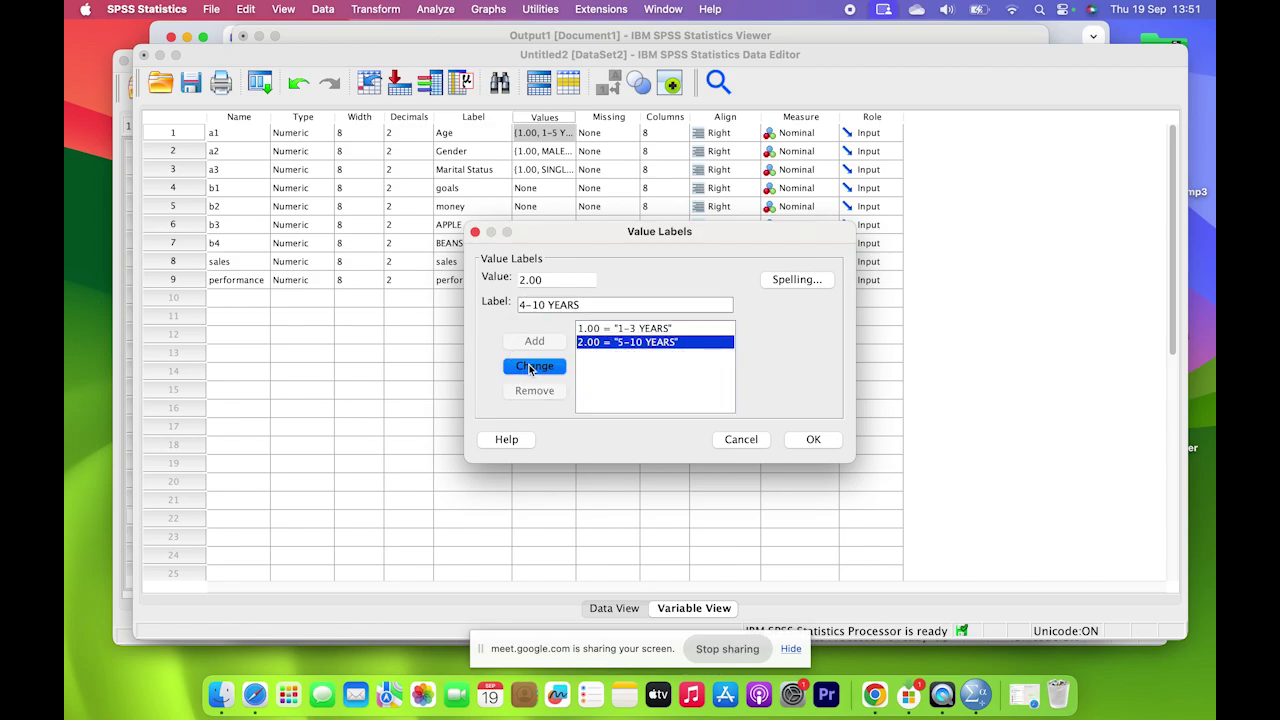
click(533, 366)
click(812, 440)
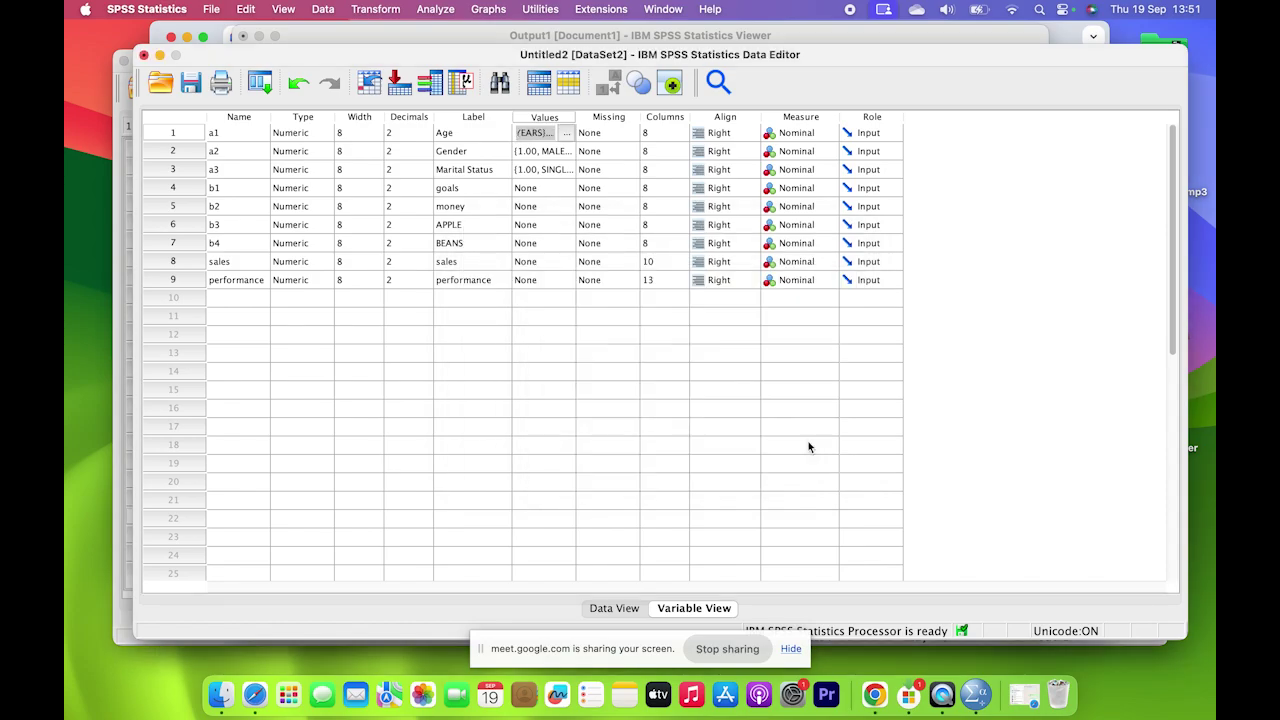
Rerun the Frequencies analysis on the Age variable and select the new Age table in the output.
click(435, 9)
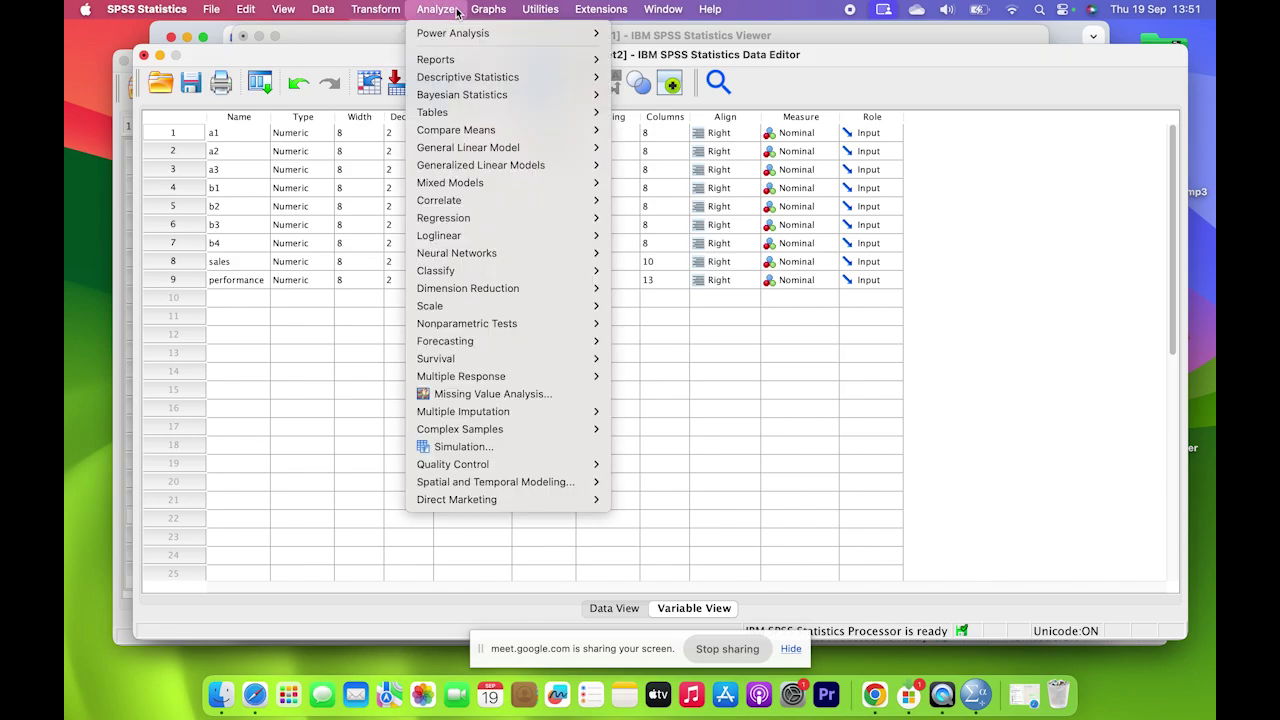
mouse_move(580, 77)
click(668, 78)
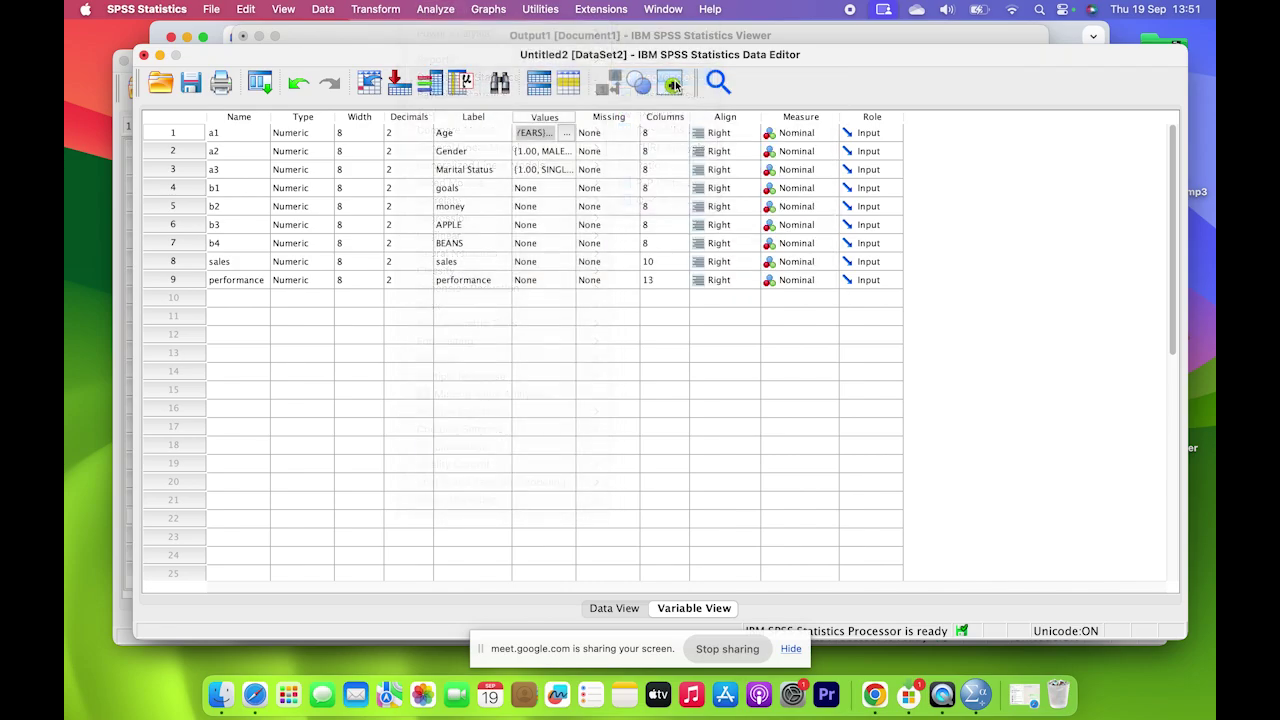
click(806, 420)
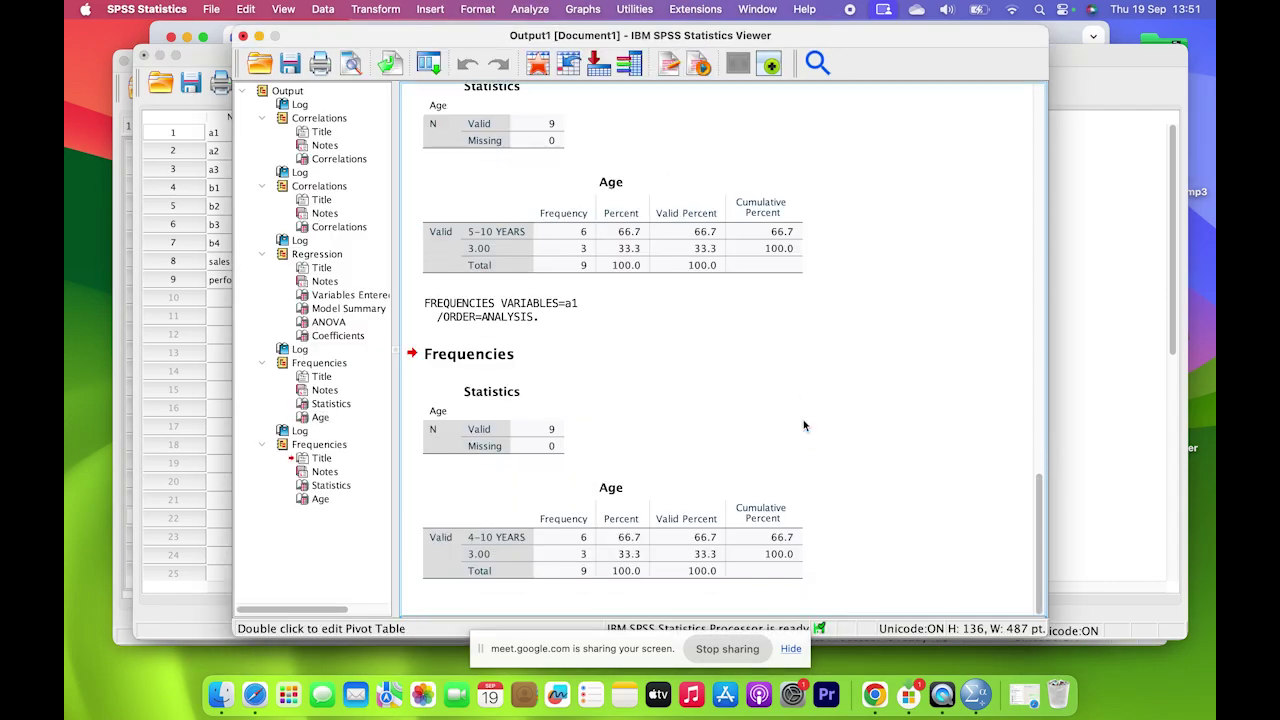
click(742, 496)
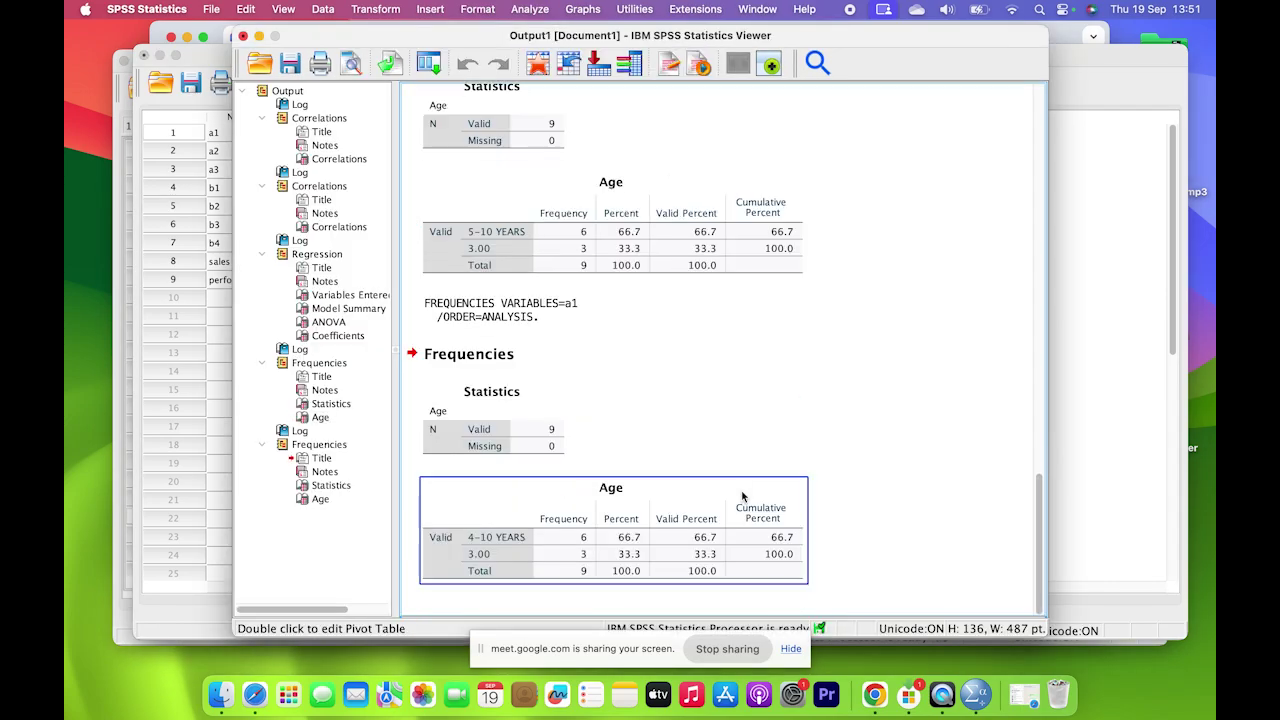
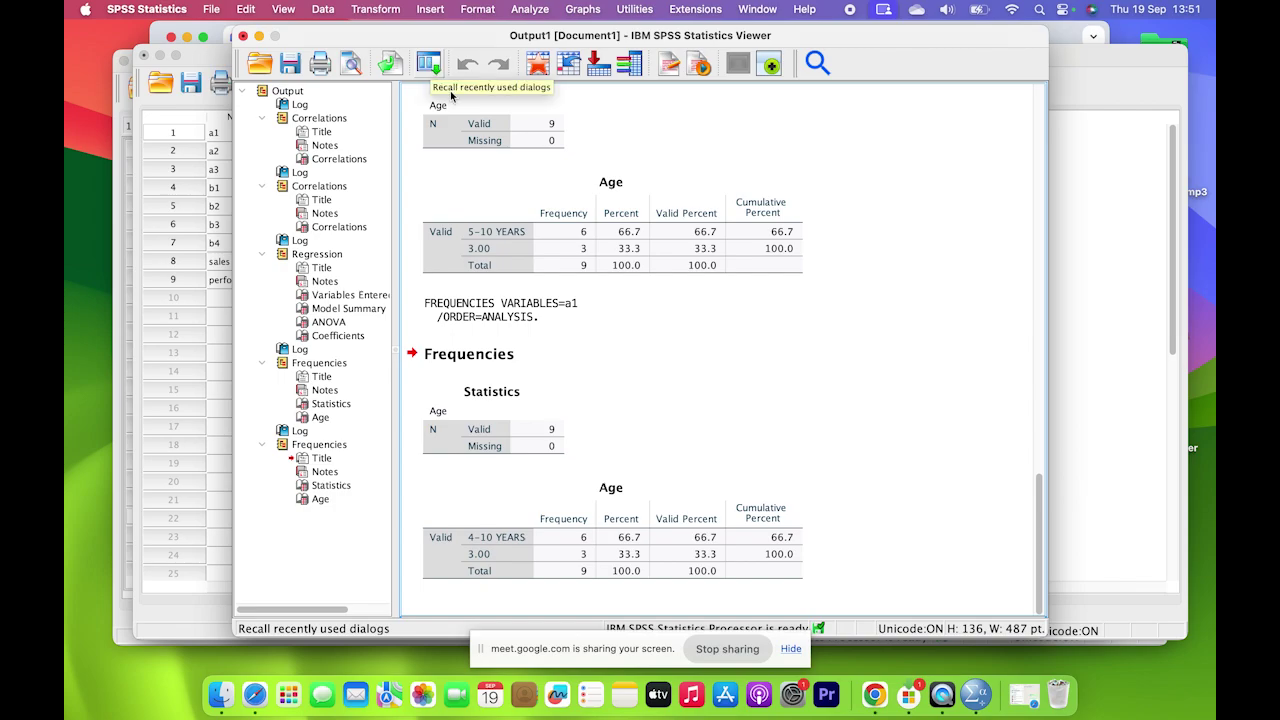
Back in the Data Editor, change the label for value 1 of variable a1 (Age) to 0-3 YEARS.
click(200, 396)
click(558, 134)
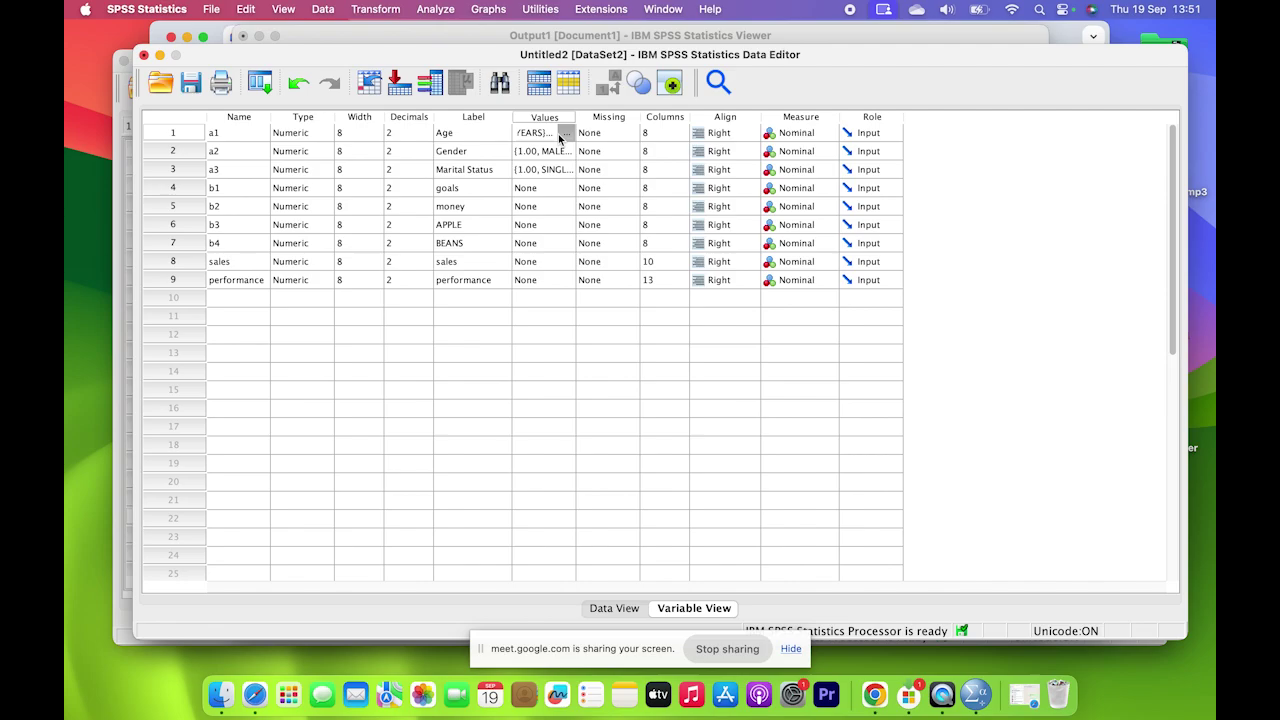
click(558, 134)
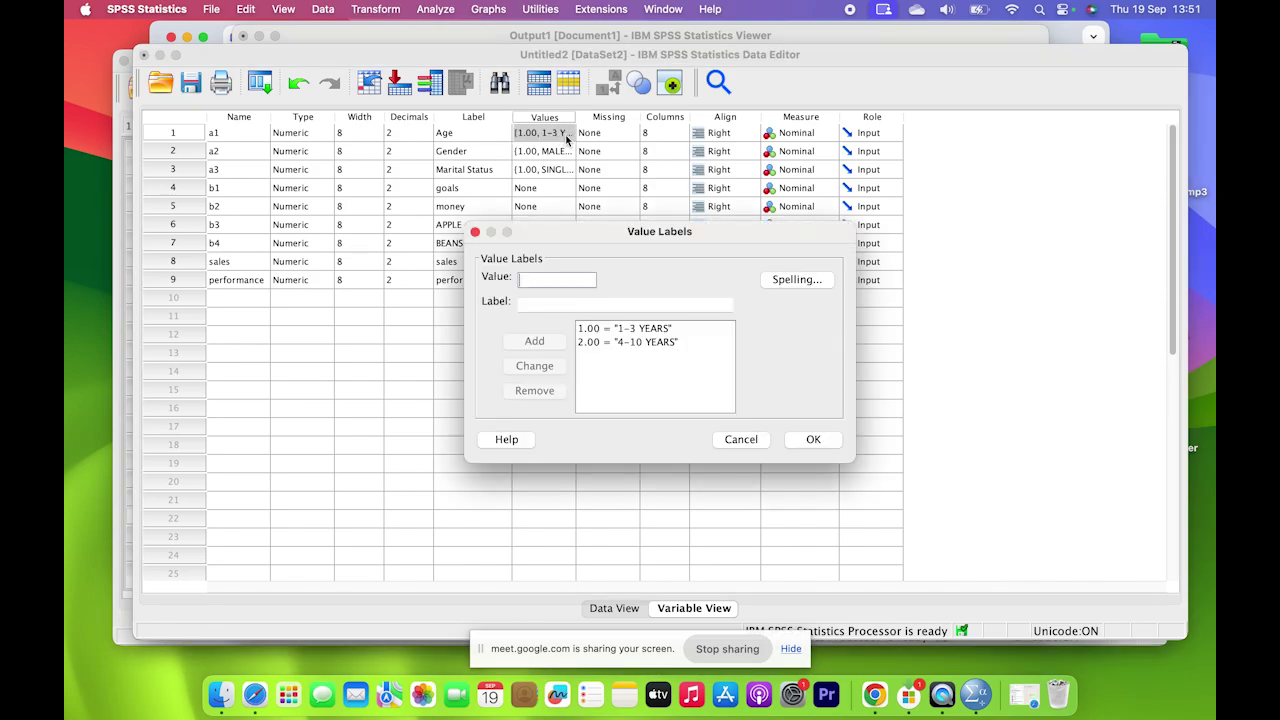
click(638, 330)
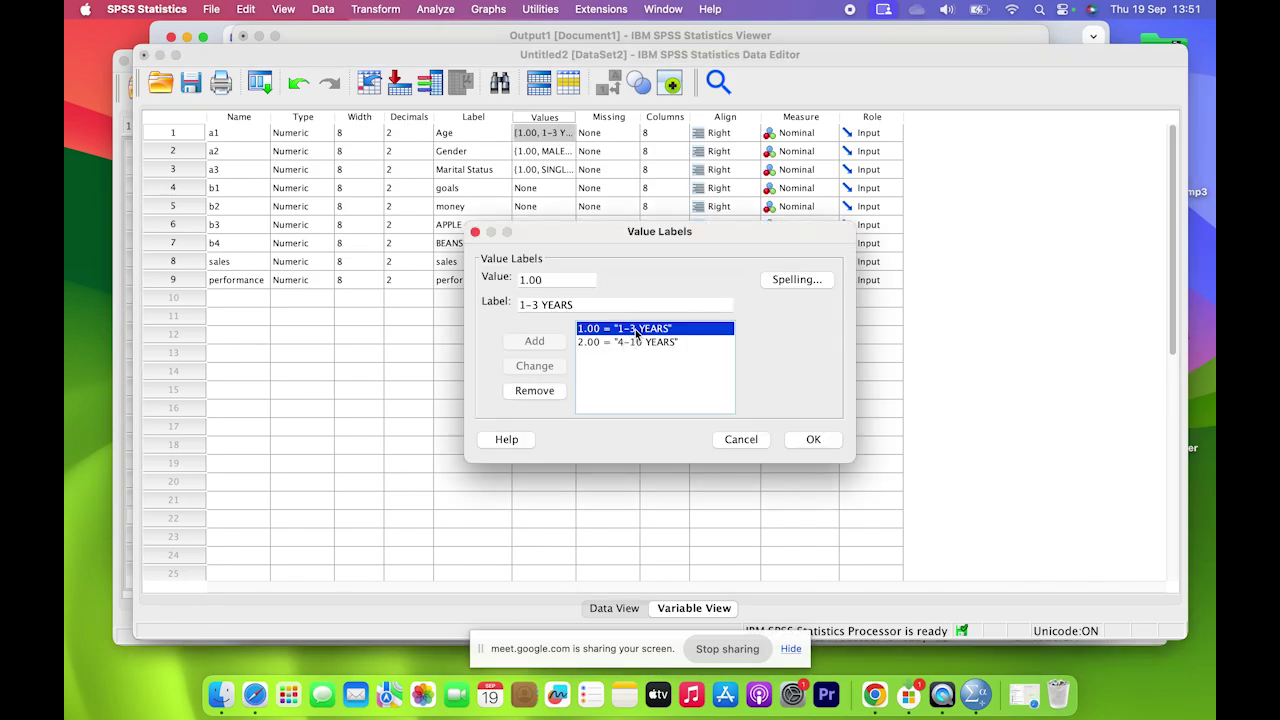
click(526, 305)
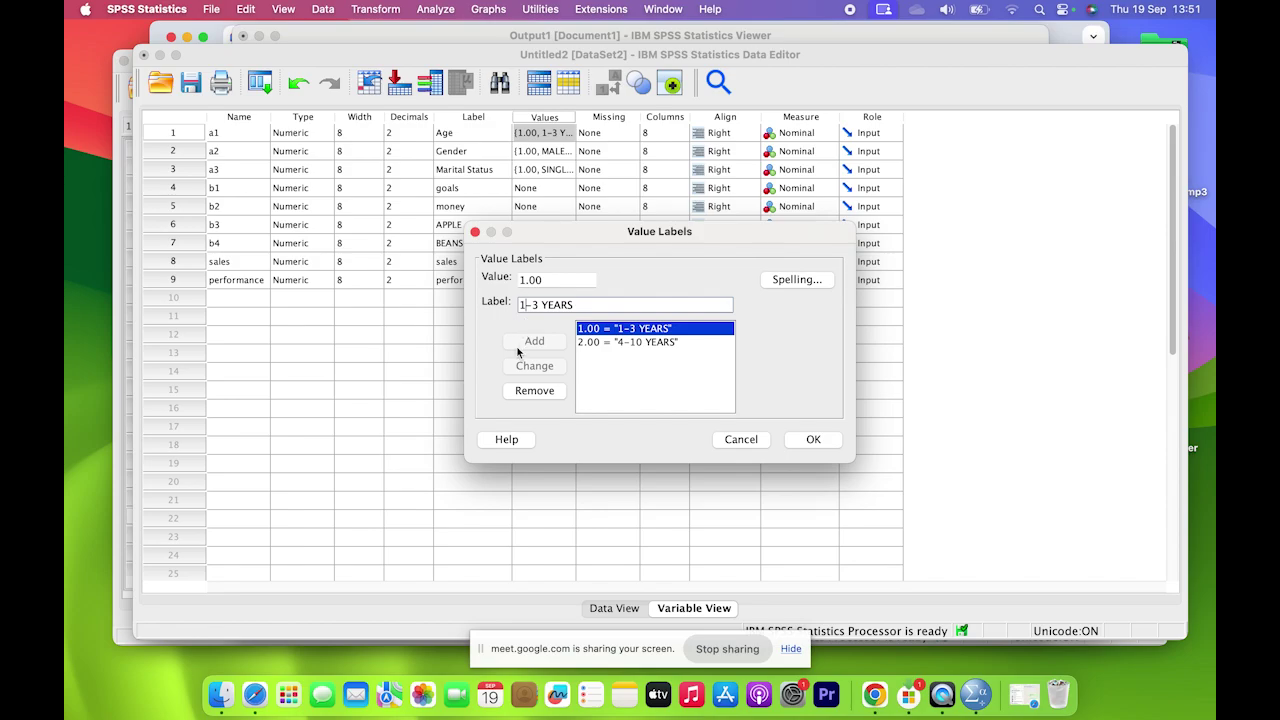
key(BackSpace)
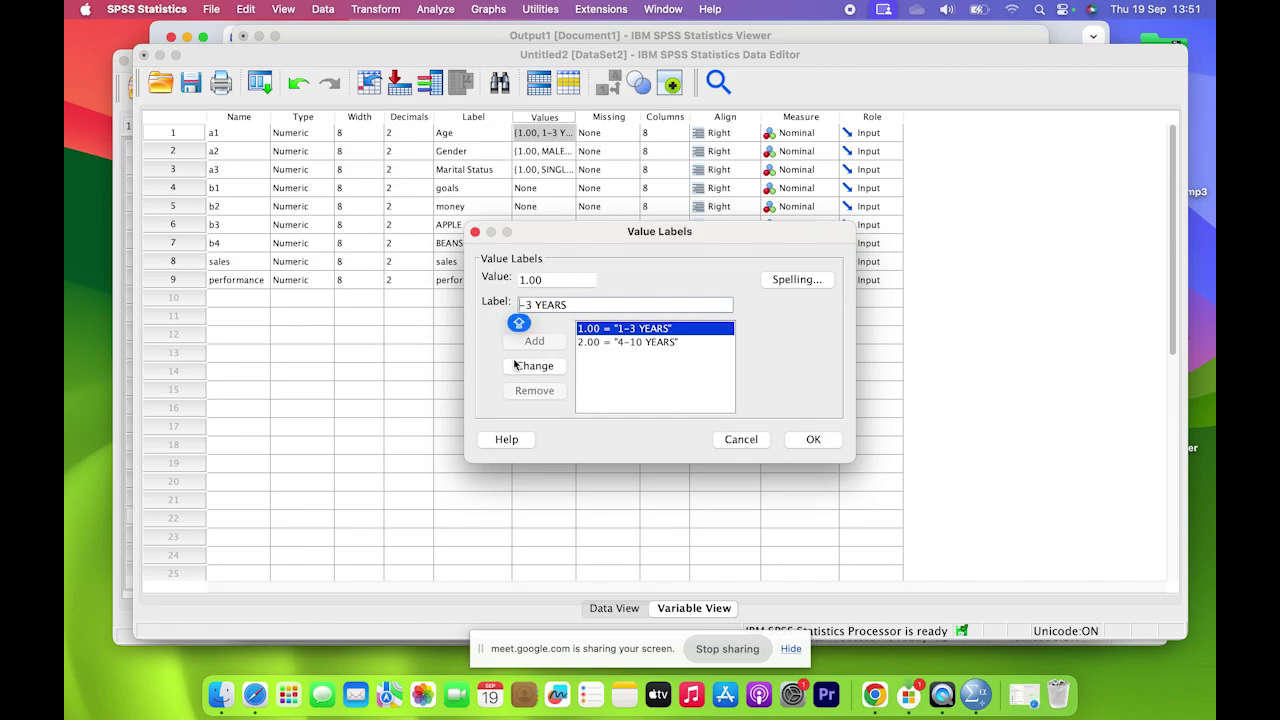
text(0)
click(527, 369)
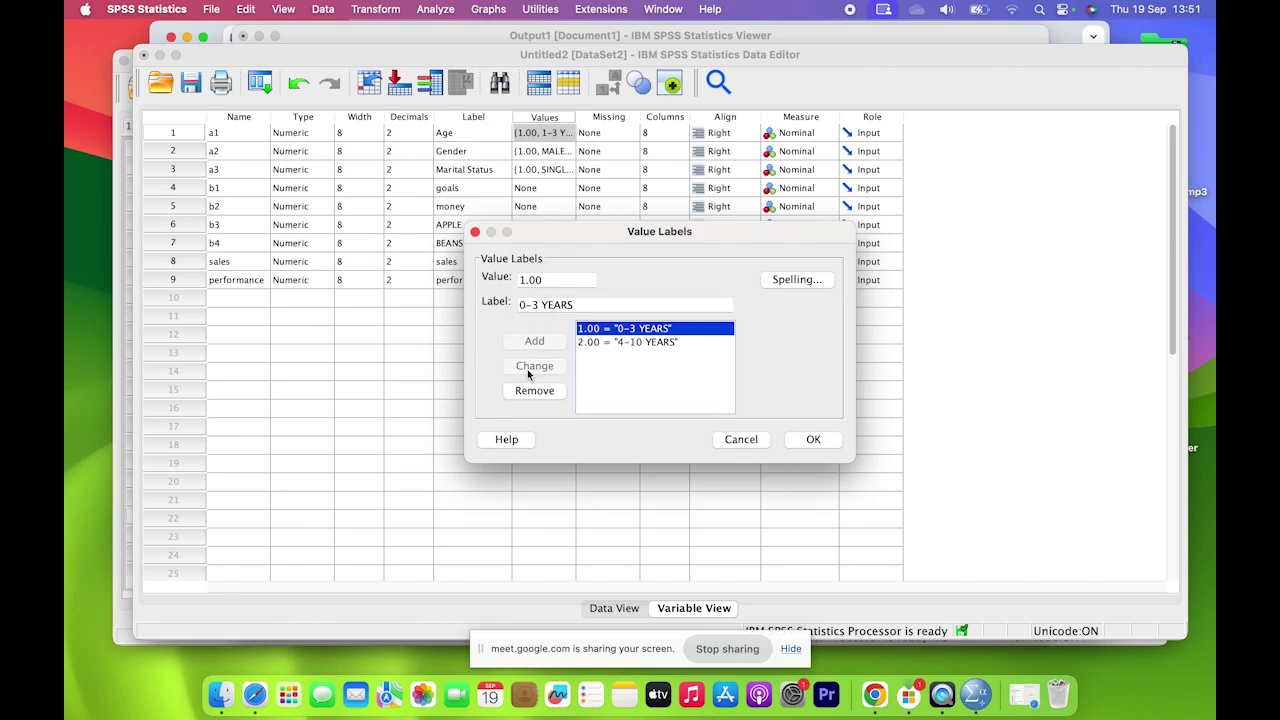
click(814, 439)
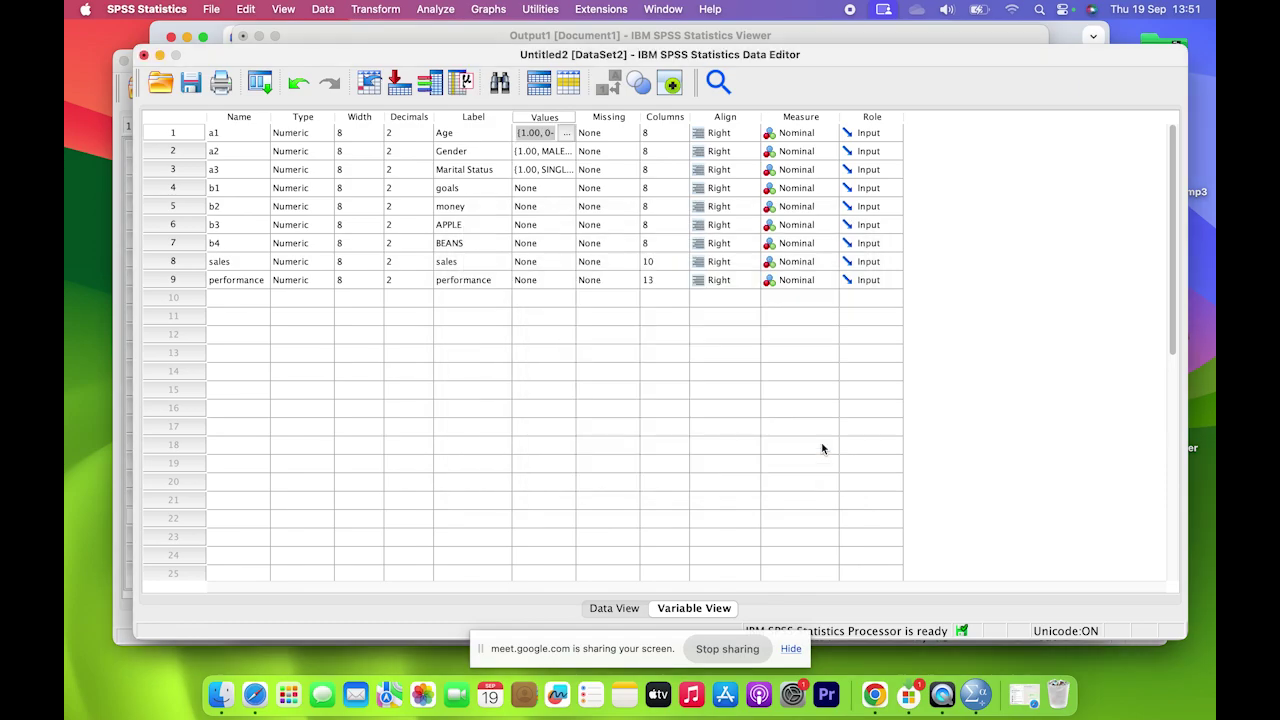
In the data grid, set a1 to 1 for case 7 and to 4 for case 4.
click(613, 608)
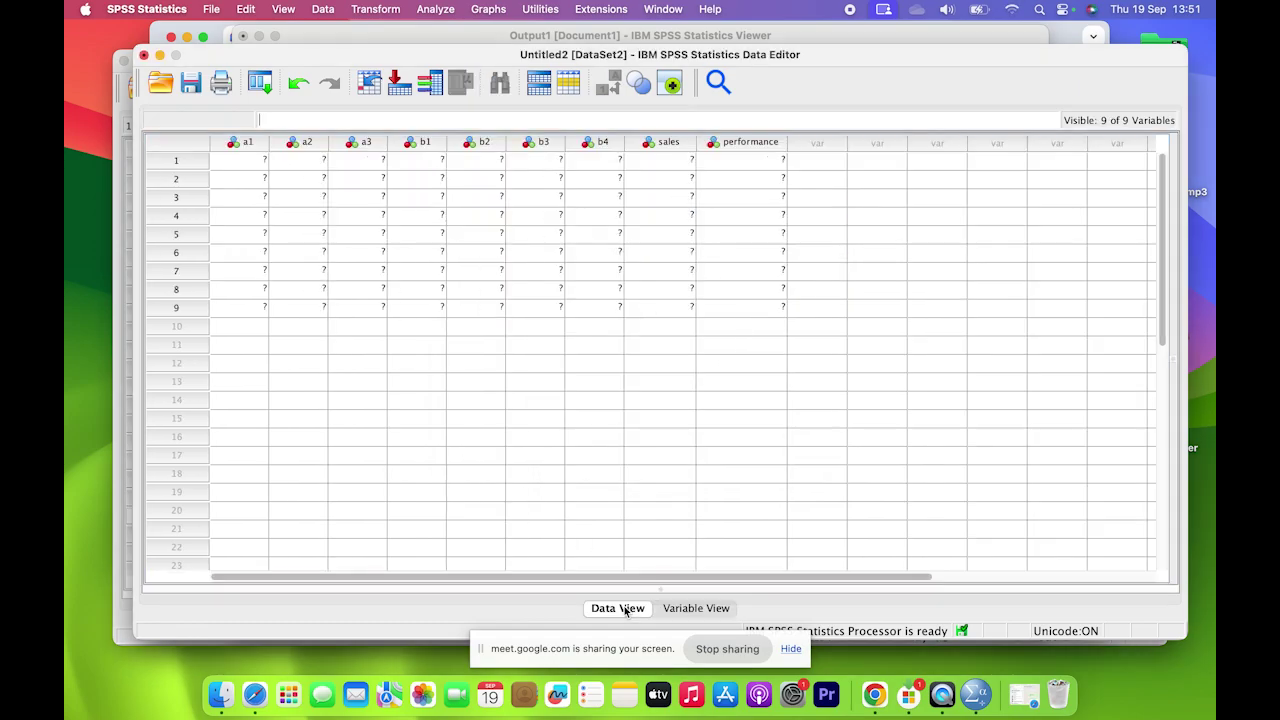
click(241, 166)
scroll(241, 170, right, 1)
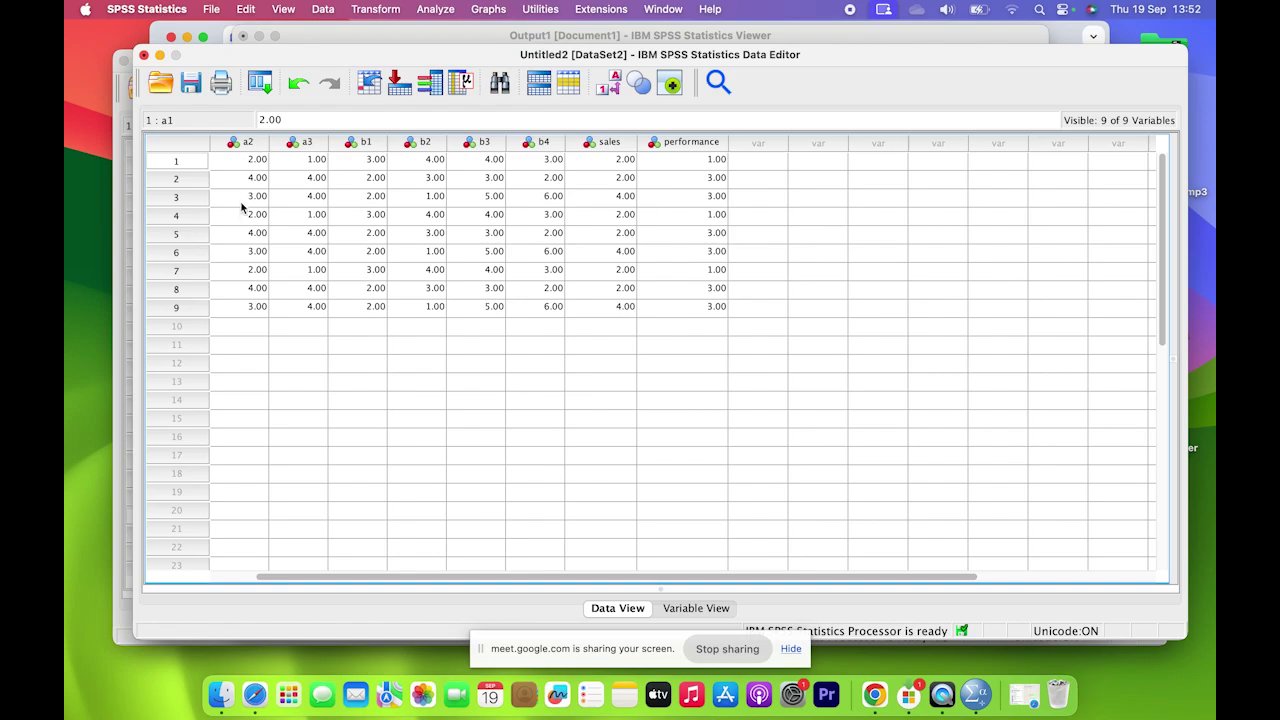
scroll(246, 184, left, 1)
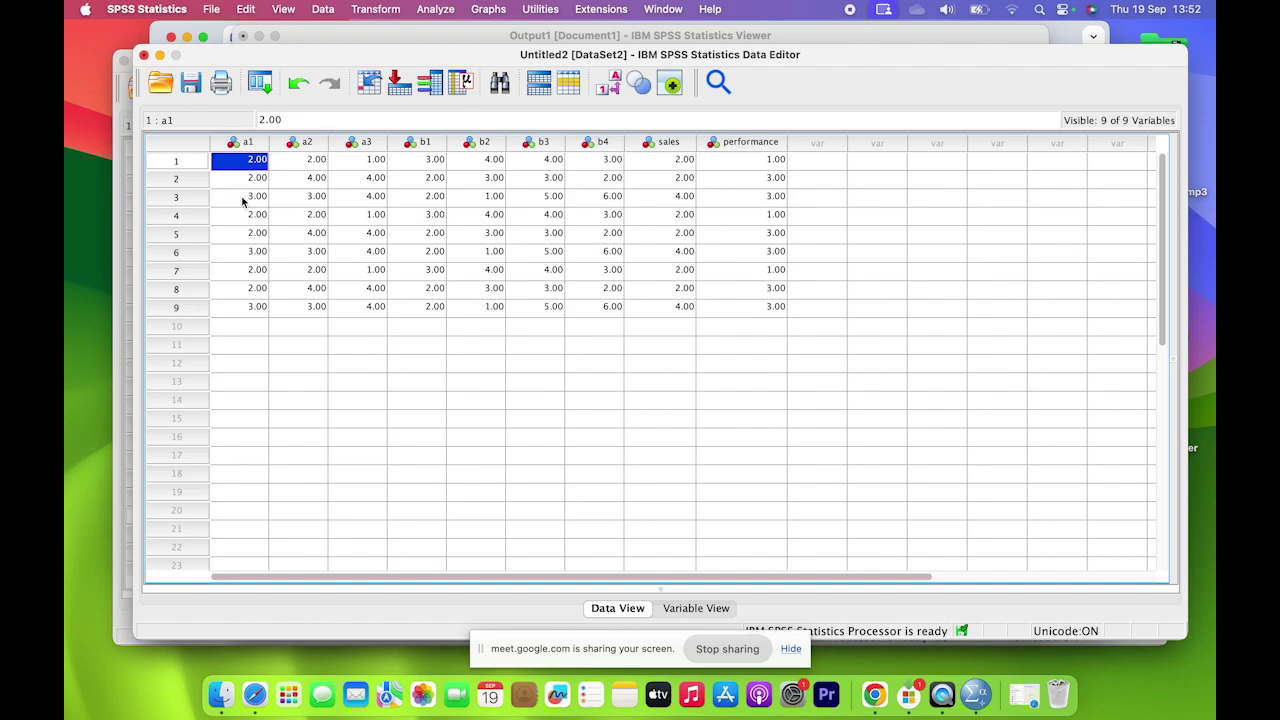
click(242, 234)
click(240, 253)
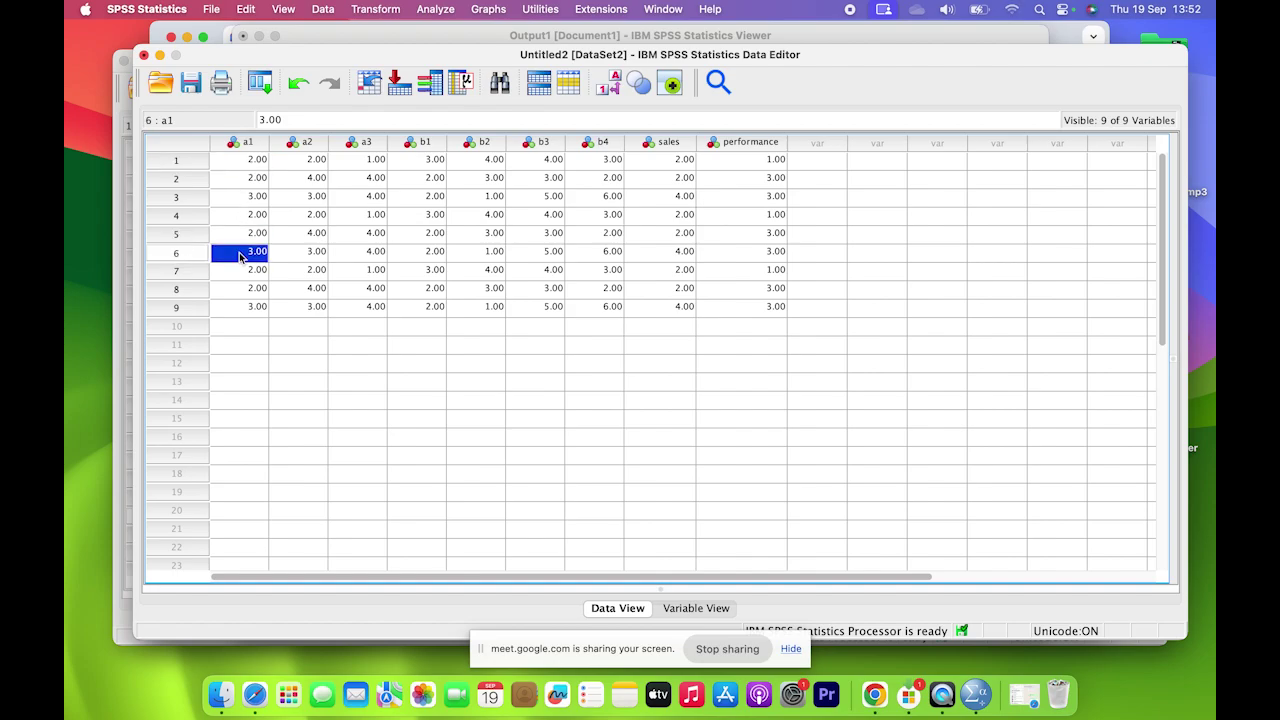
click(241, 271)
text(1)
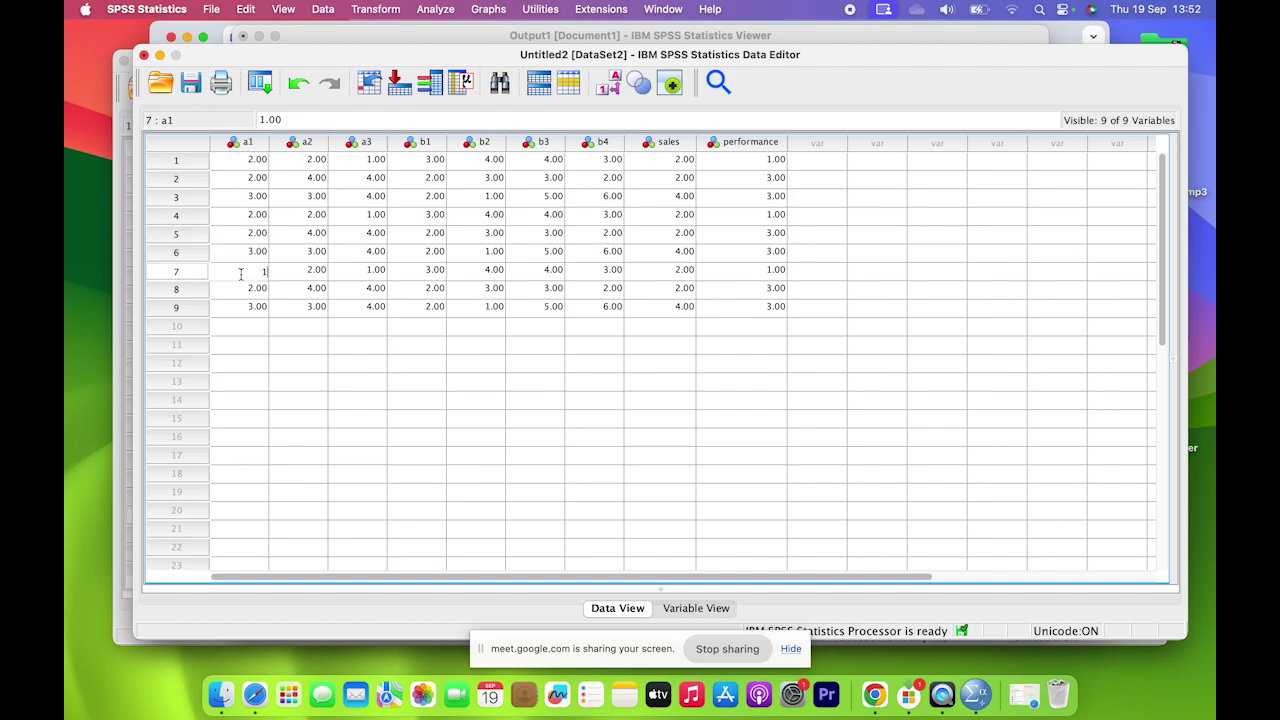
click(239, 290)
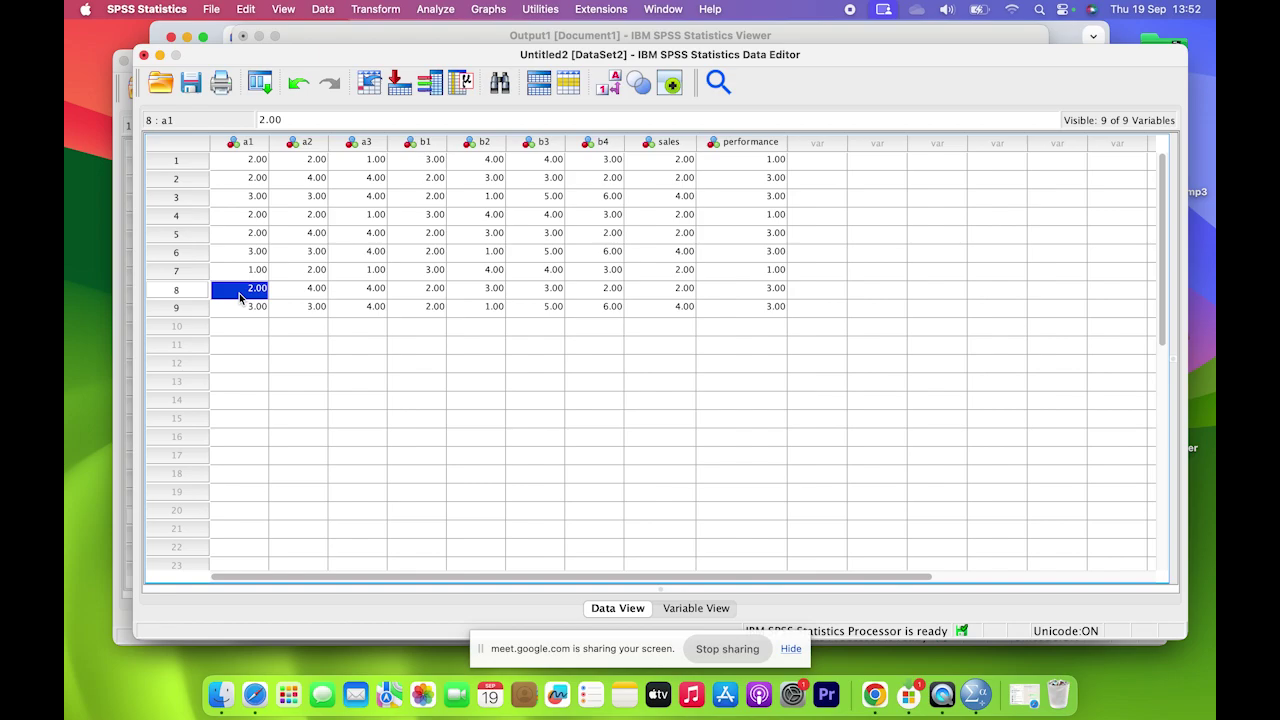
click(242, 218)
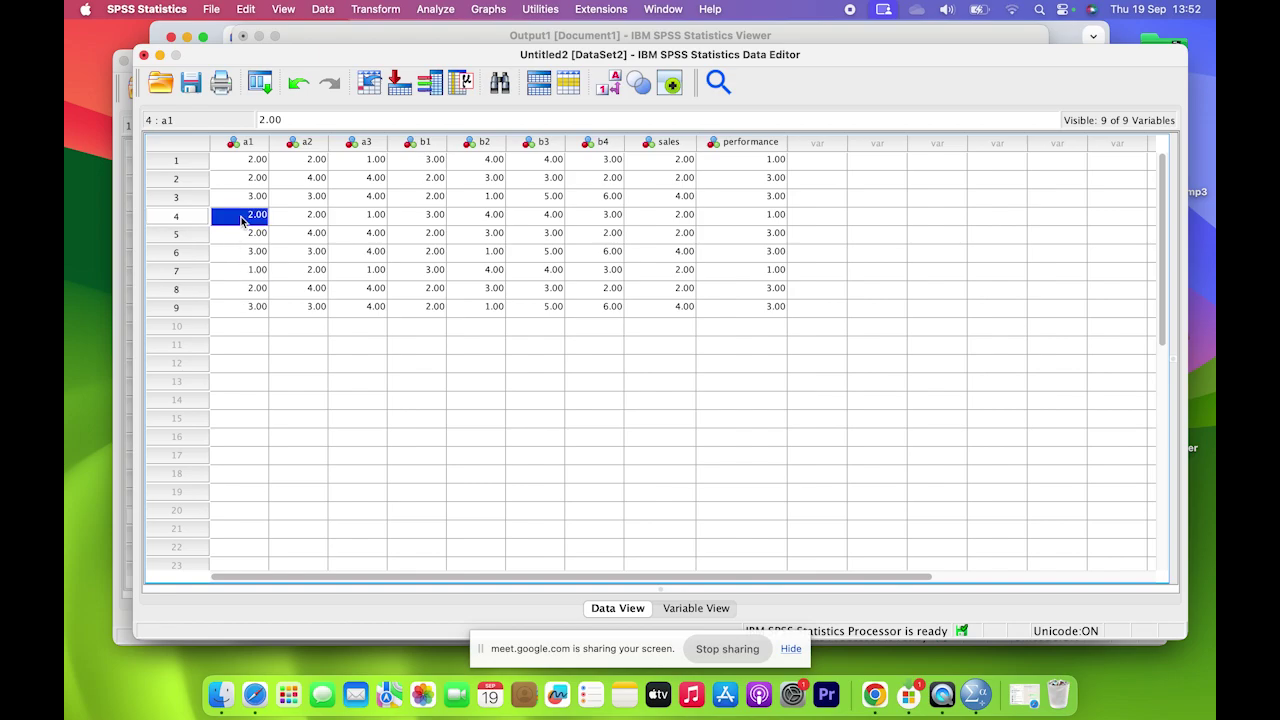
text(4)
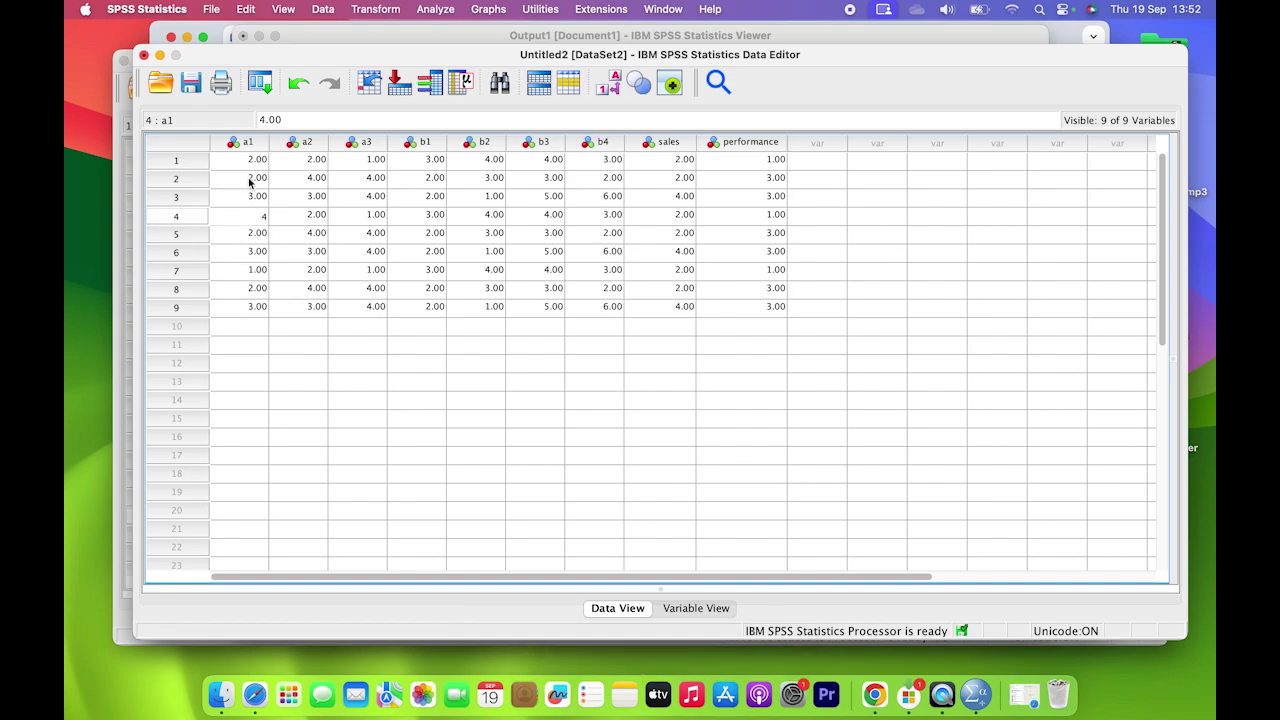
click(249, 181)
Set a1 to 1 for case 1 and display value labels instead of numeric codes in the data grid.
click(245, 166)
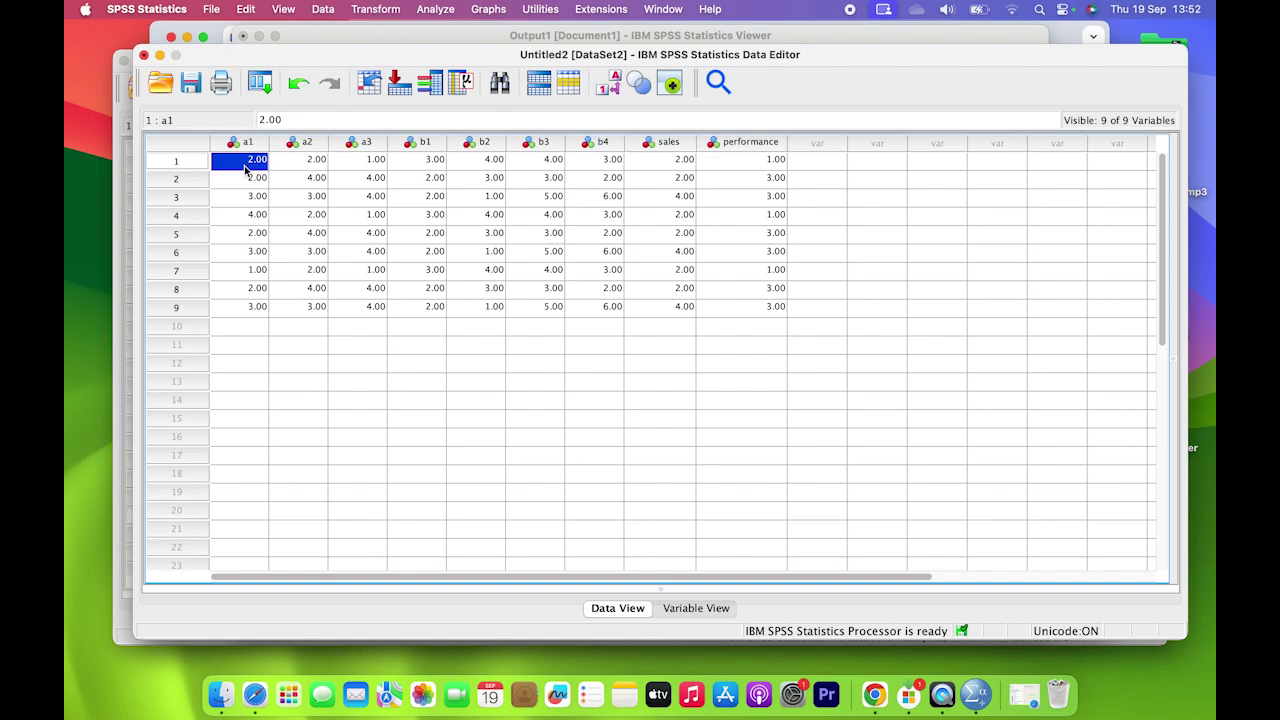
text(1)
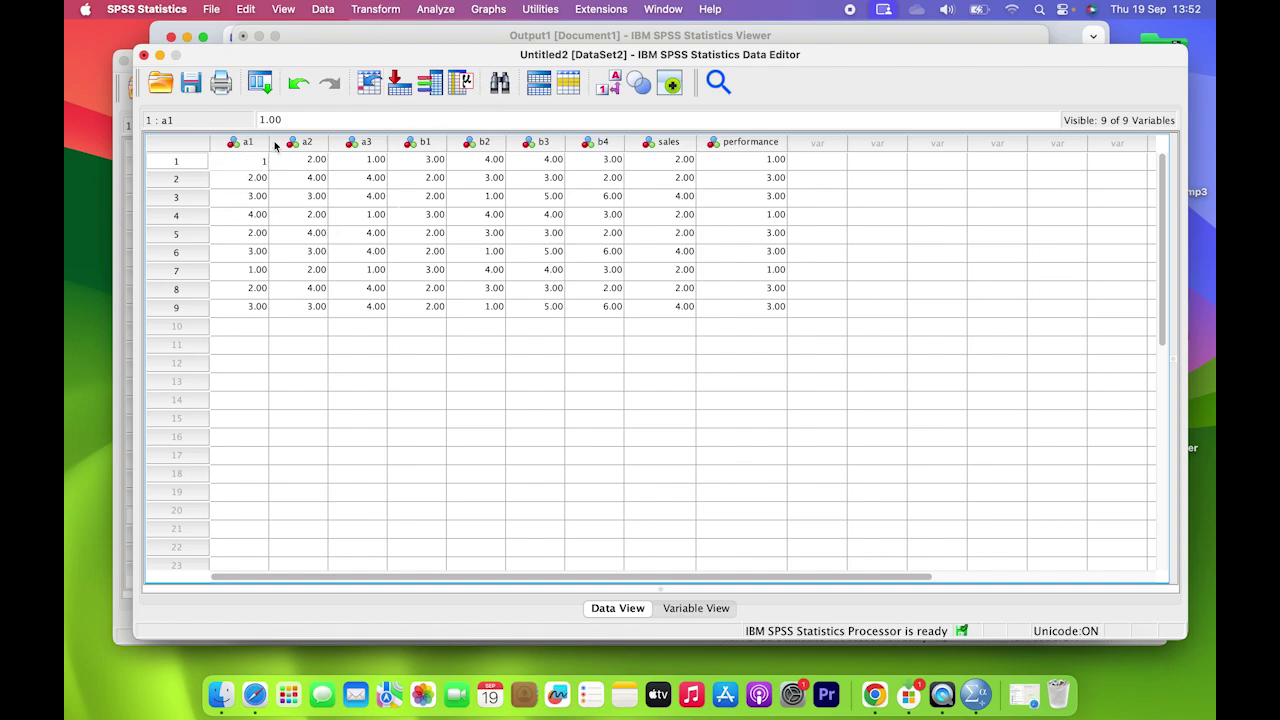
click(250, 182)
click(616, 90)
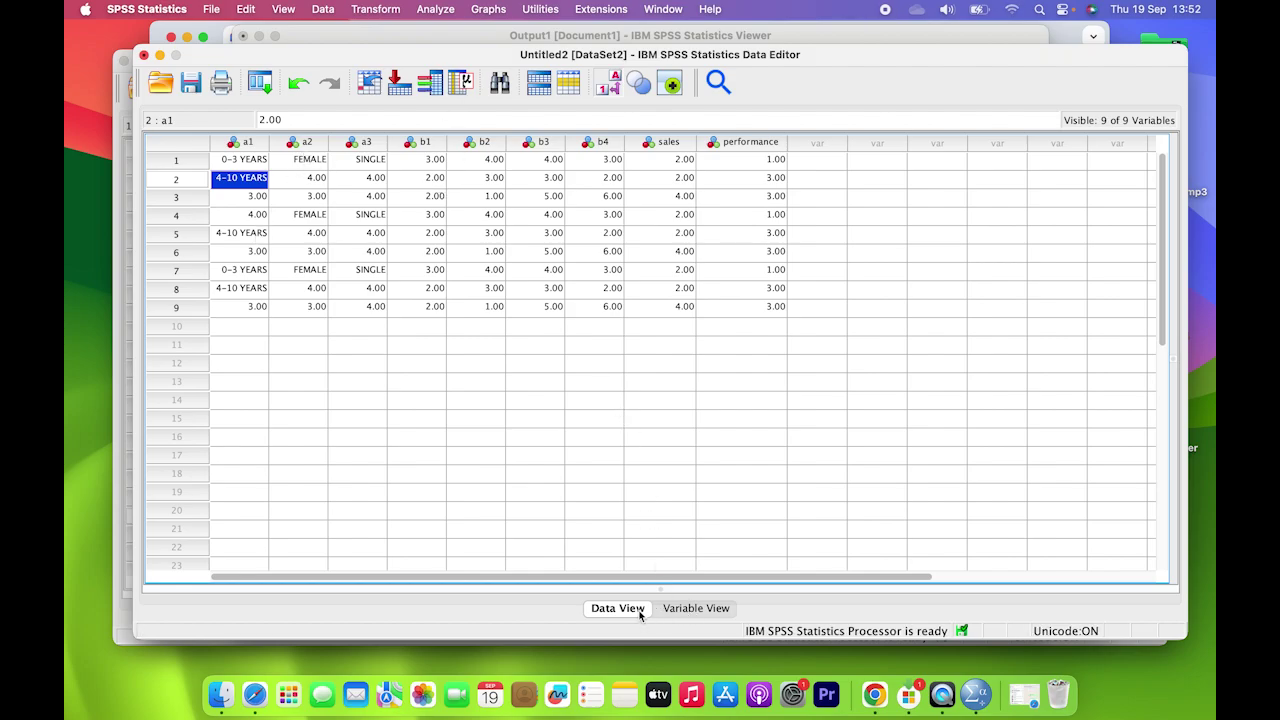
In the variable definitions, change the label for value 1 of a1 (Age) to 1-2 YEARS.
click(685, 610)
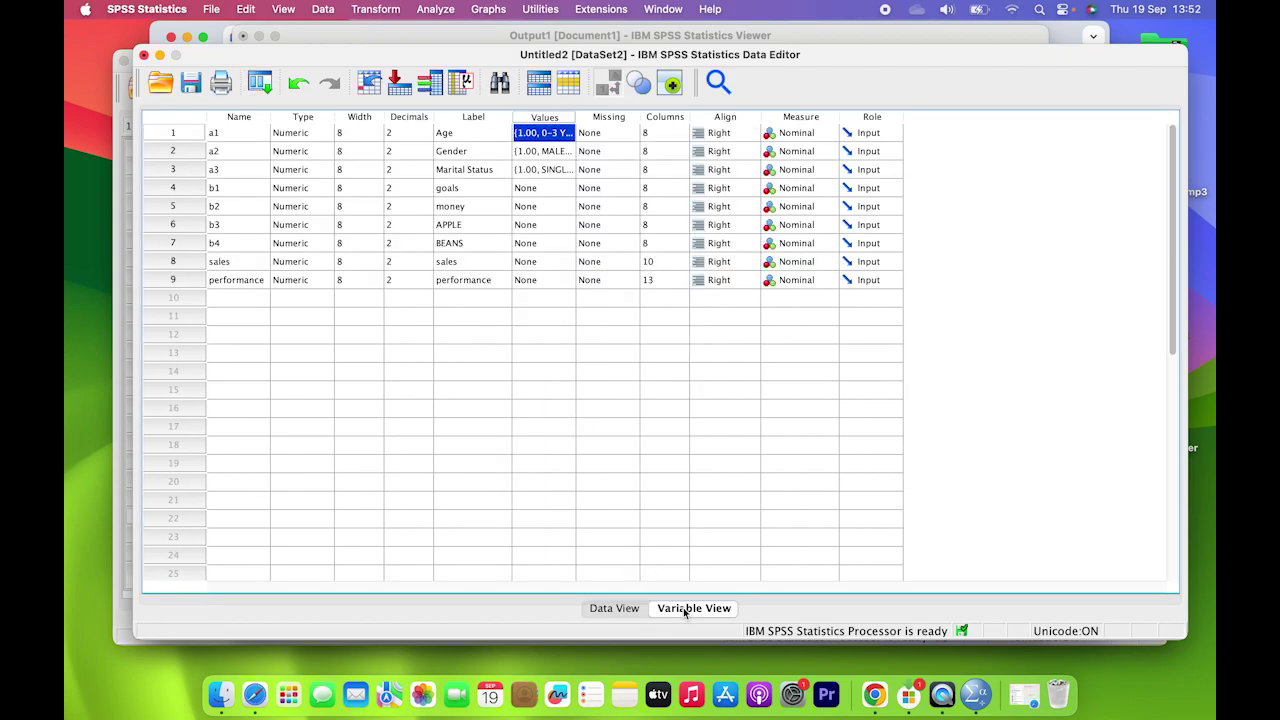
click(568, 133)
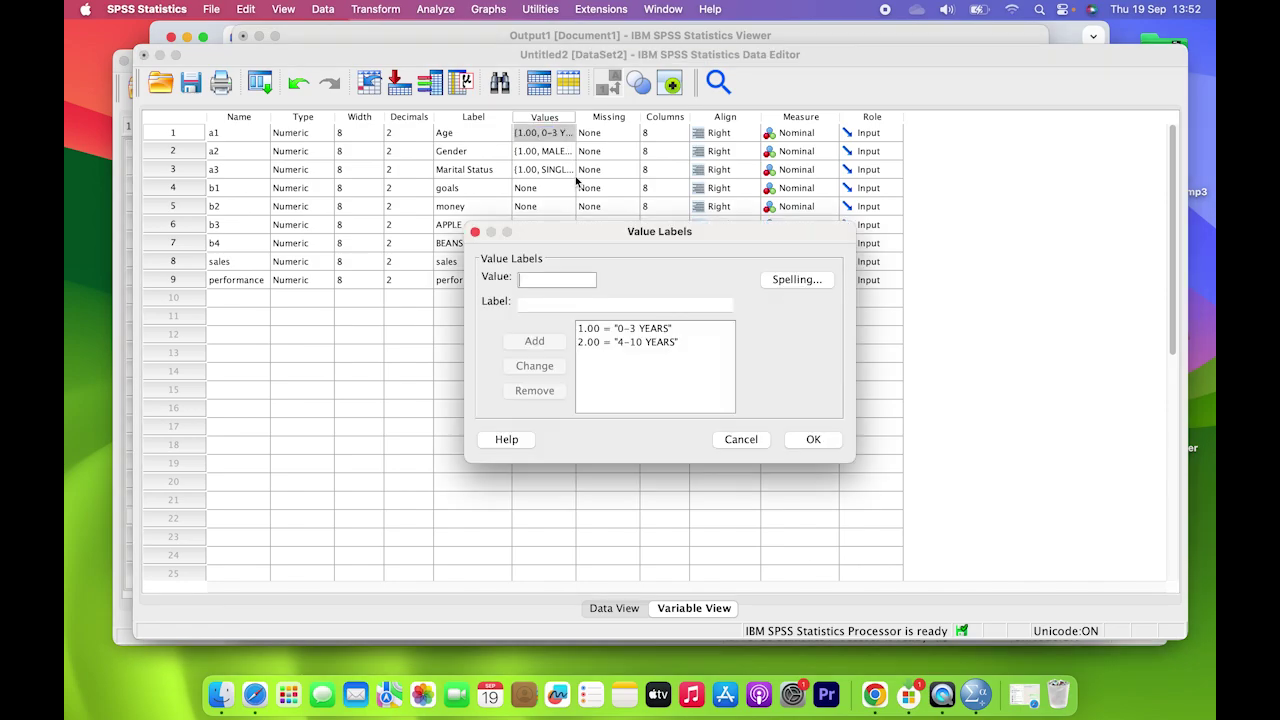
click(598, 326)
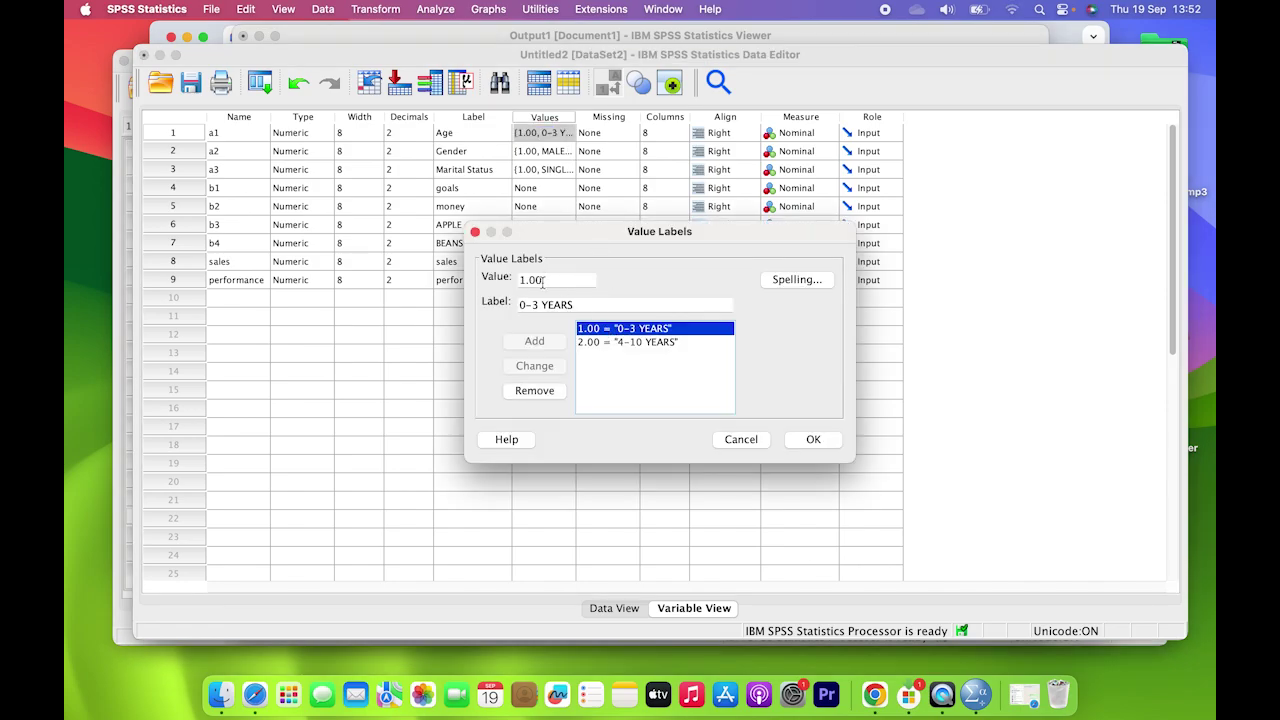
click(530, 305)
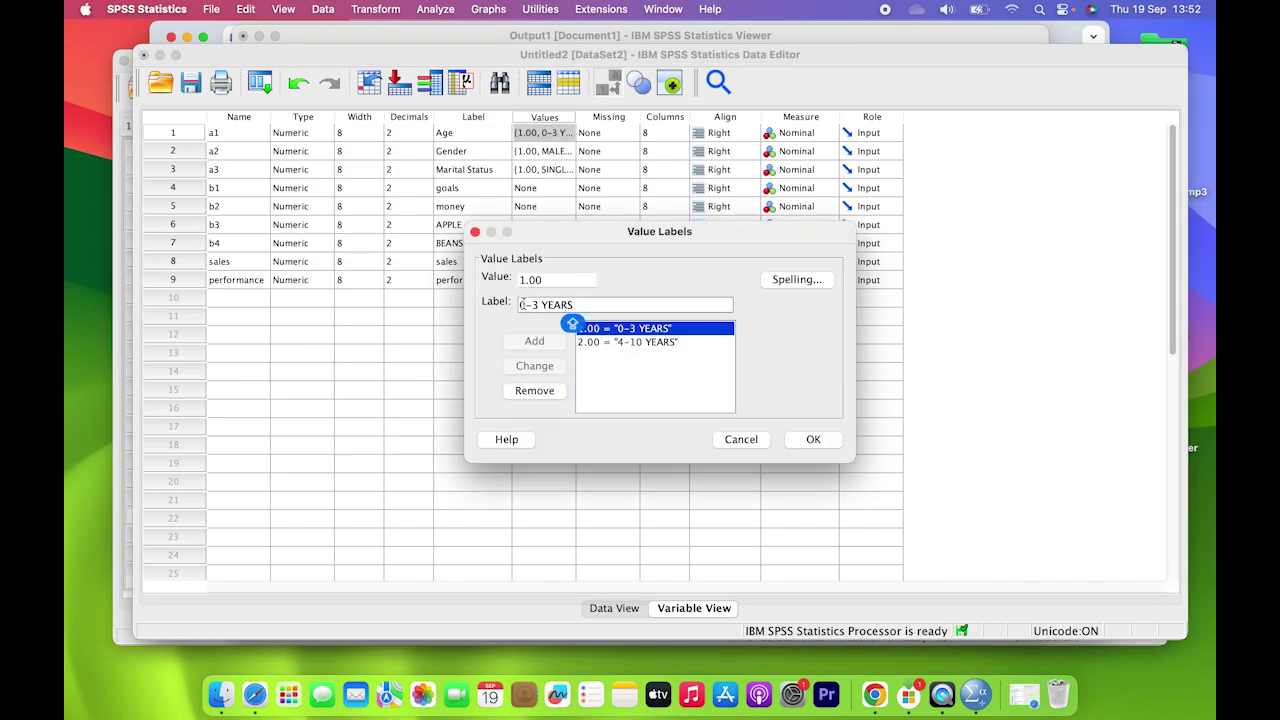
key(BackSpace)
text(1)
click(534, 305)
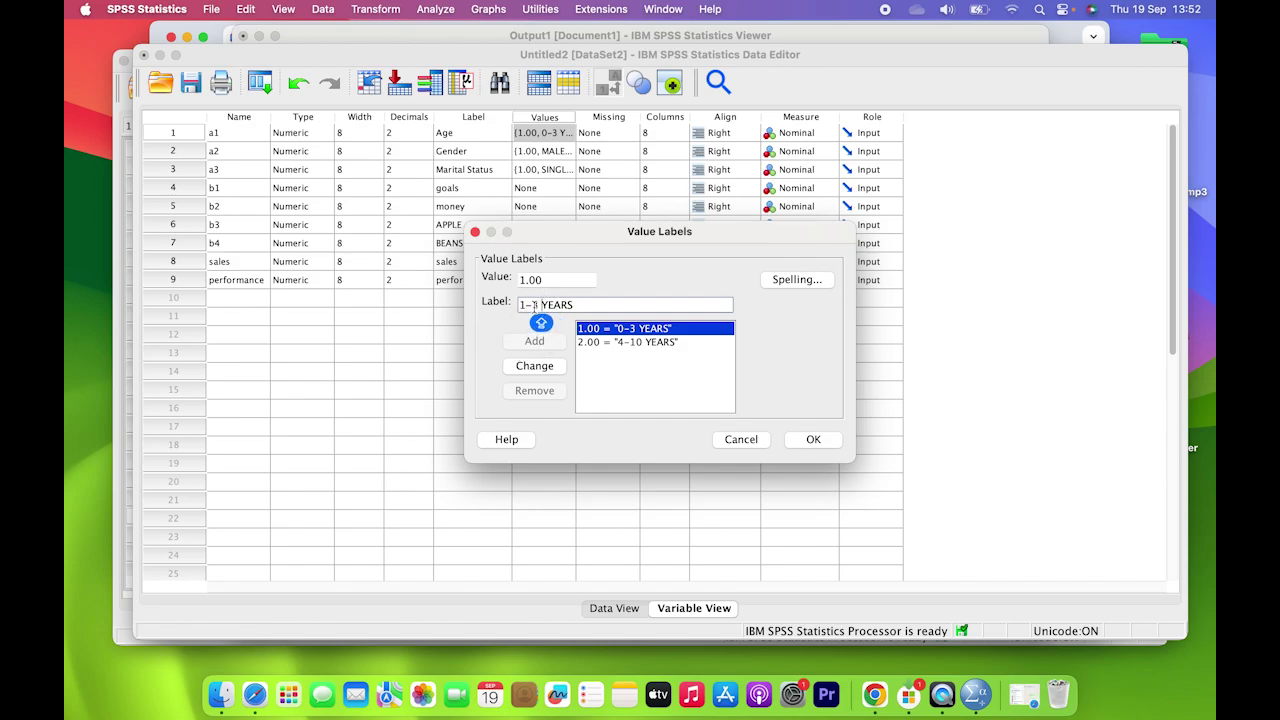
key(BackSpace)
text(2)
click(551, 366)
Change the label for value 2 of a1 (Age) to 3-10 YEARS and apply the revised value labels.
click(620, 342)
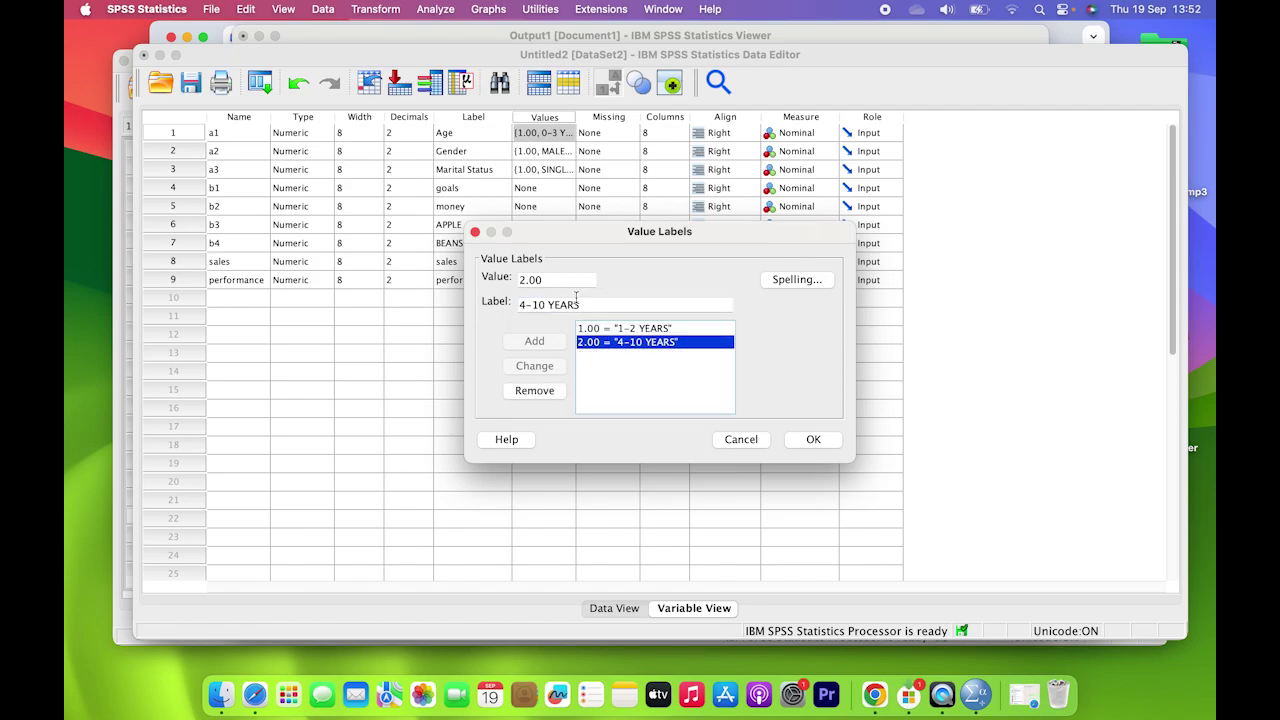
double_click(532, 284)
text(3)
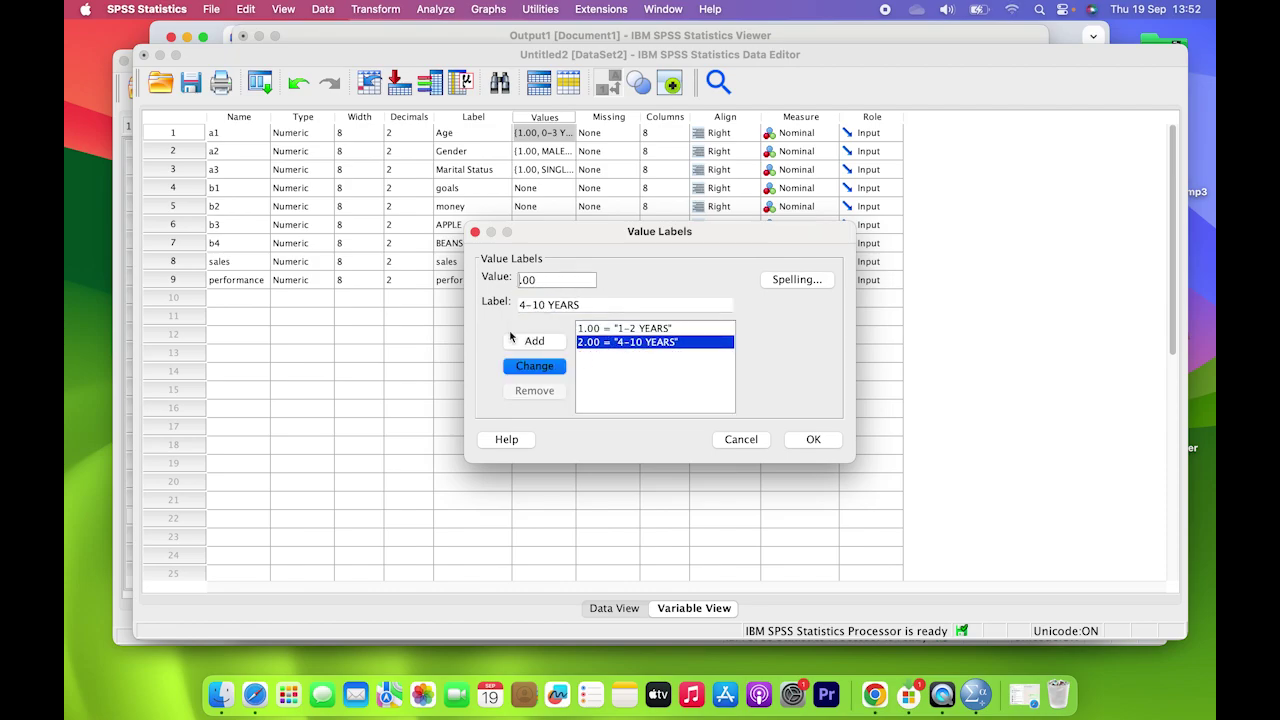
key(BackSpace)
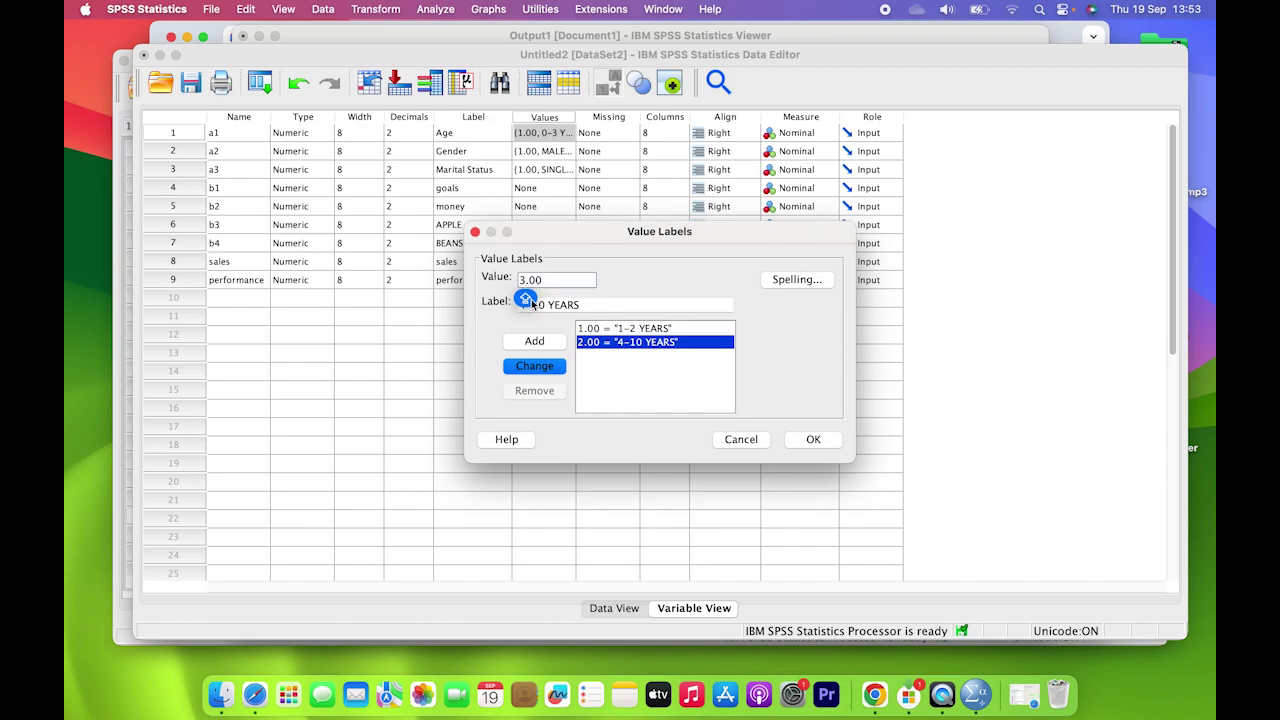
text(2)
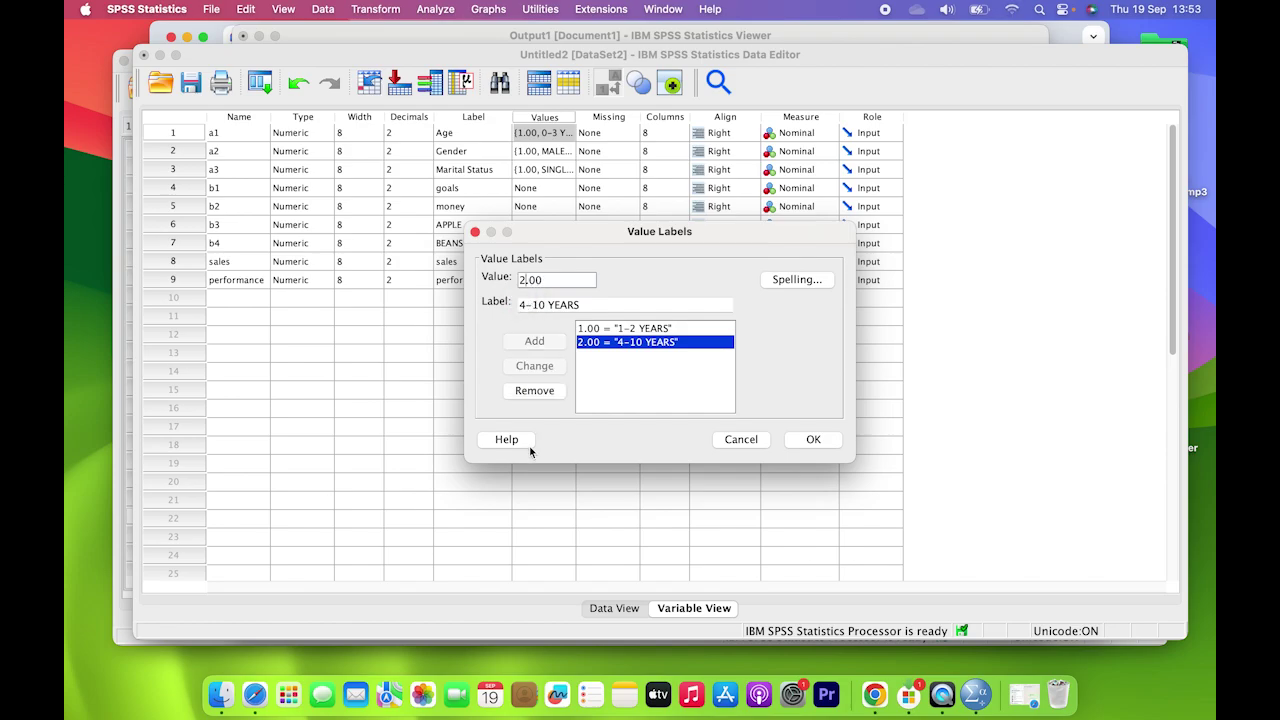
click(524, 305)
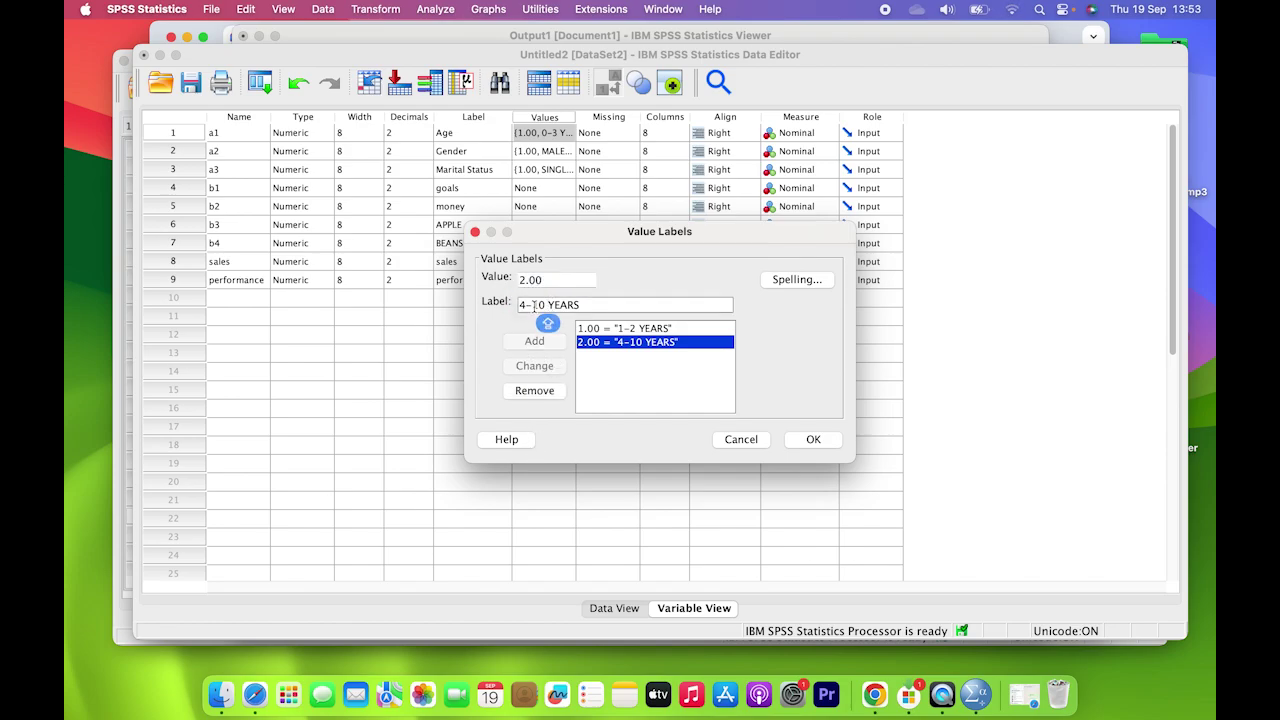
key(Caps_Lock)
key(Delete)
text(3)
click(546, 368)
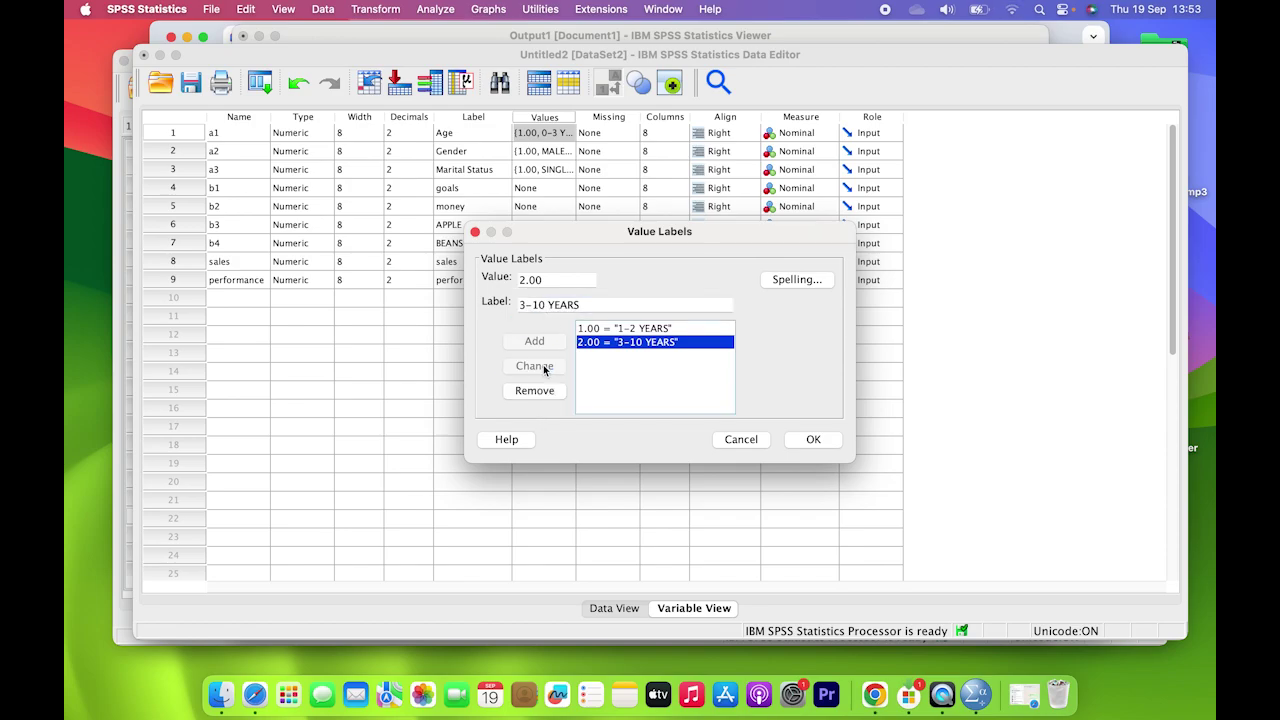
click(803, 439)
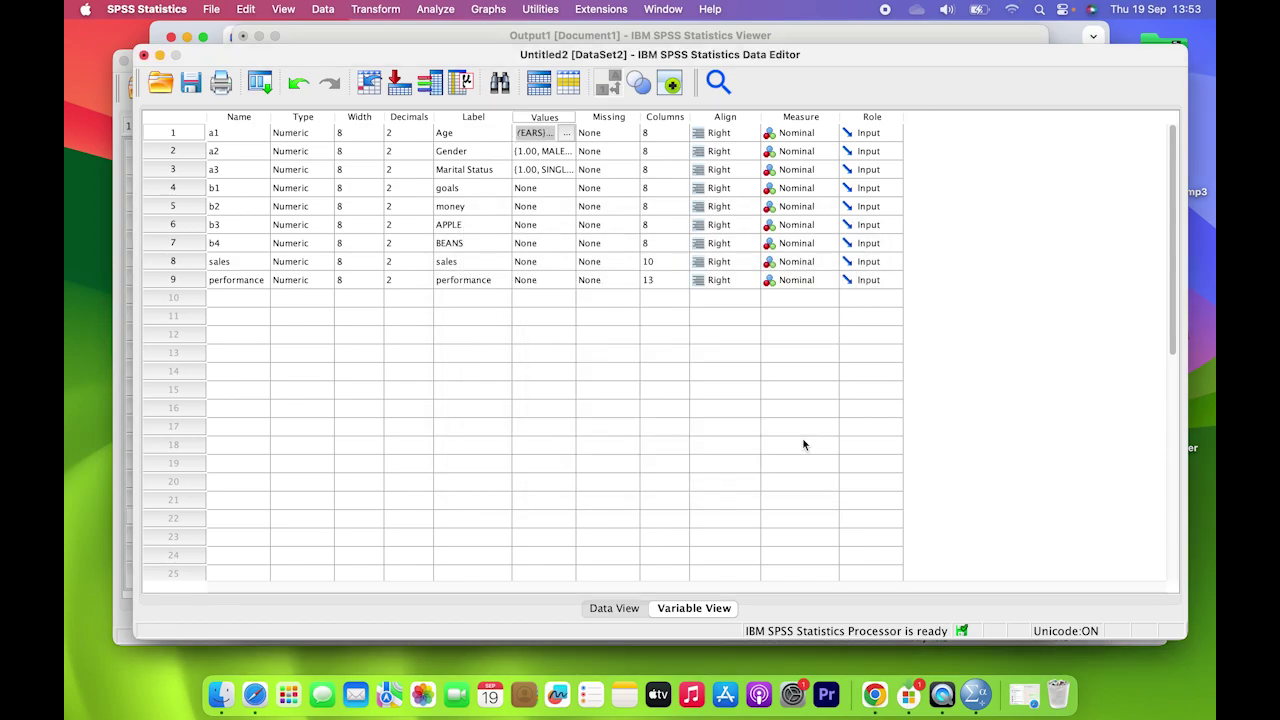
Rerun the Frequencies analysis on Age with the revised labels and select the resulting Age table.
click(436, 9)
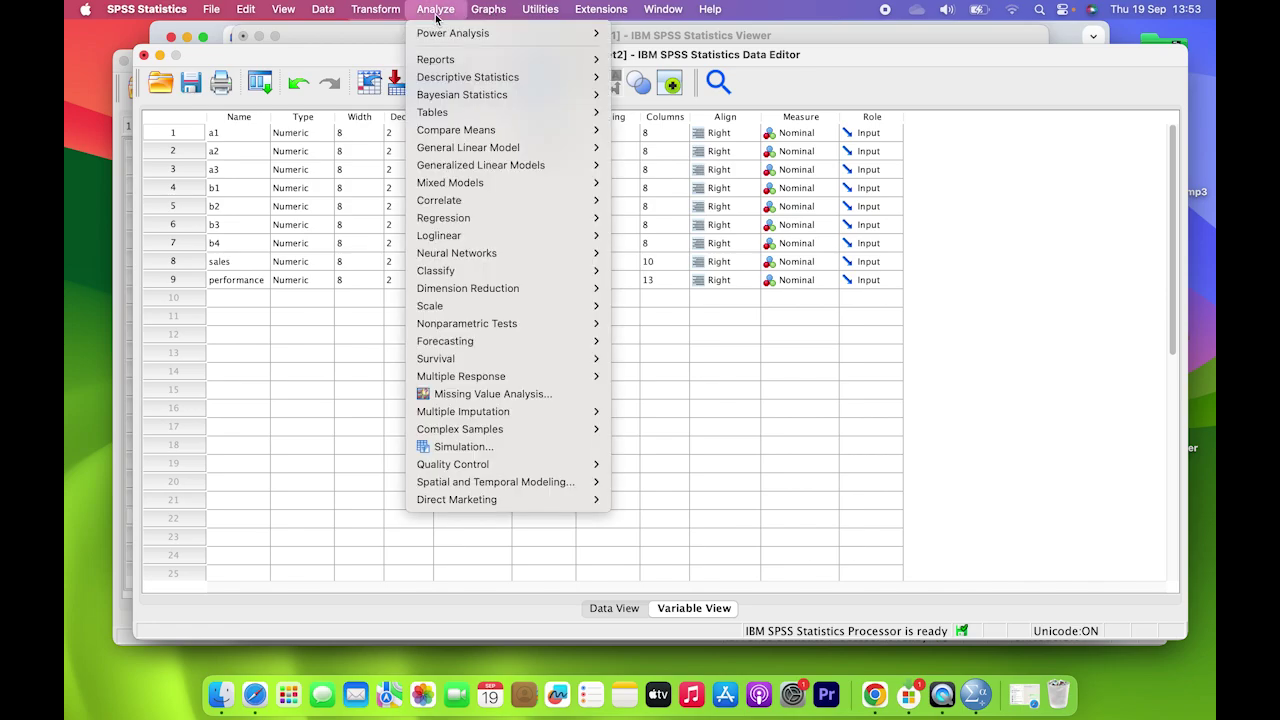
mouse_move(560, 77)
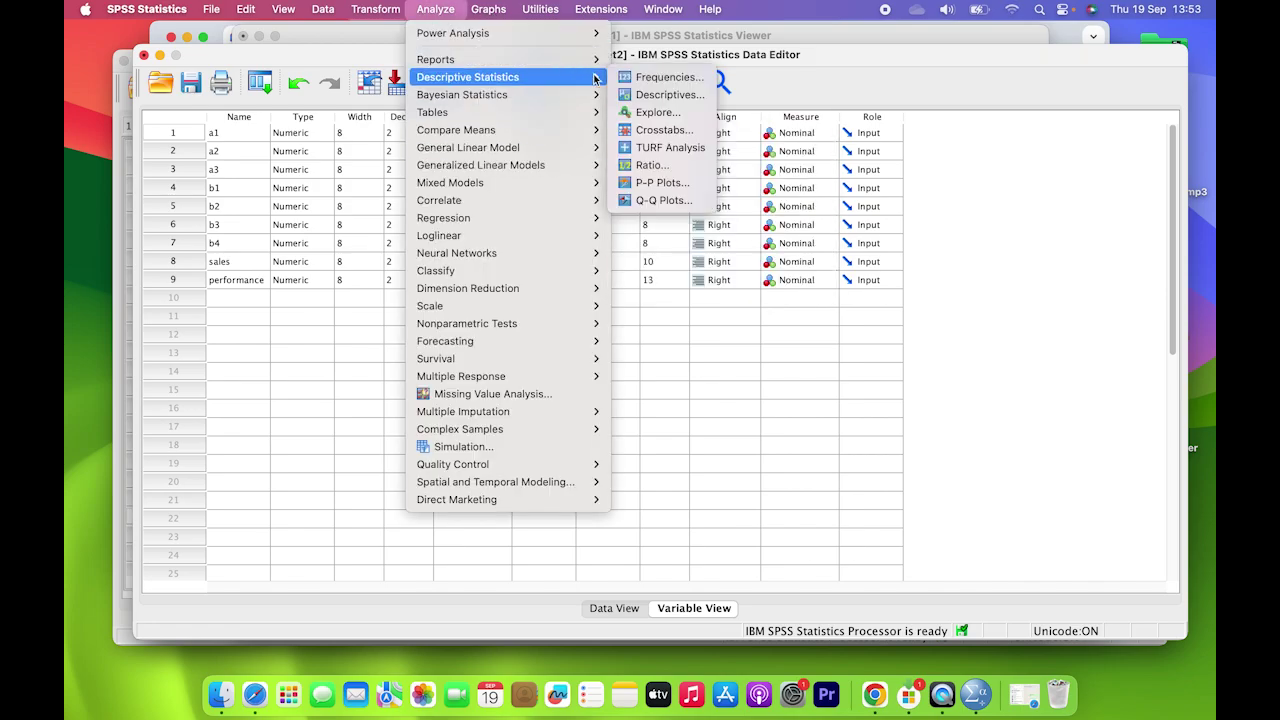
click(658, 160)
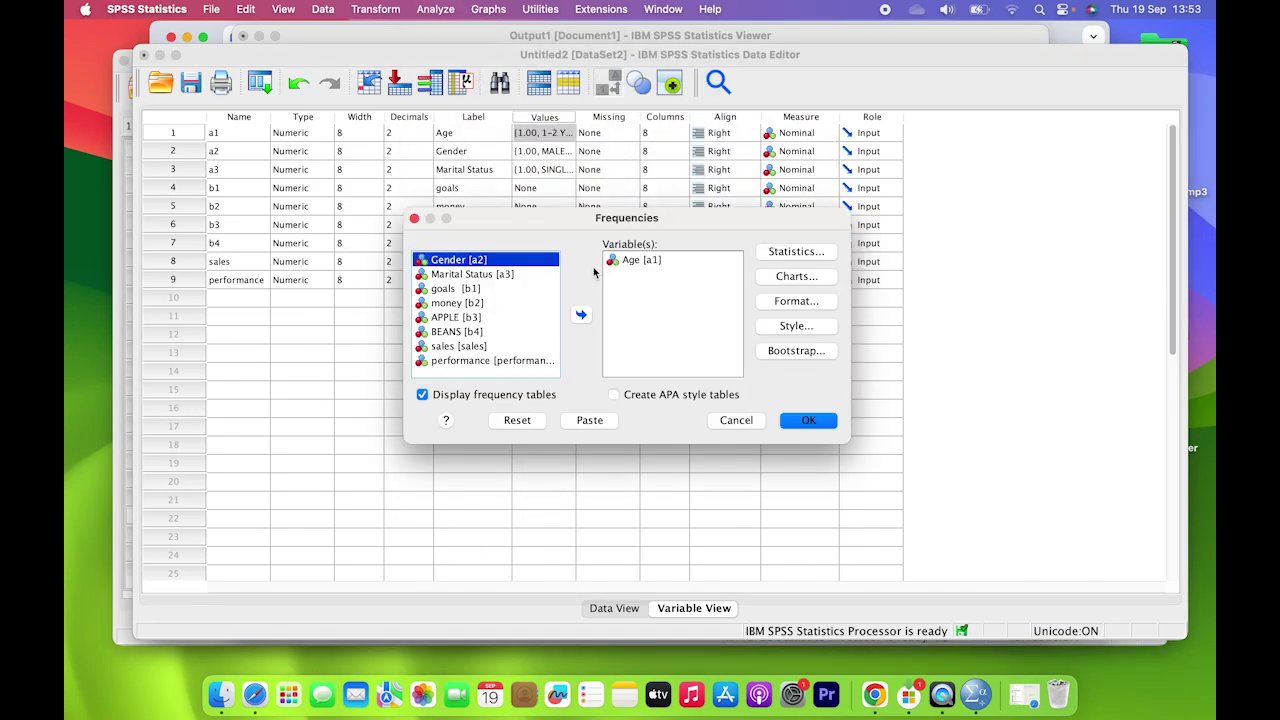
click(809, 420)
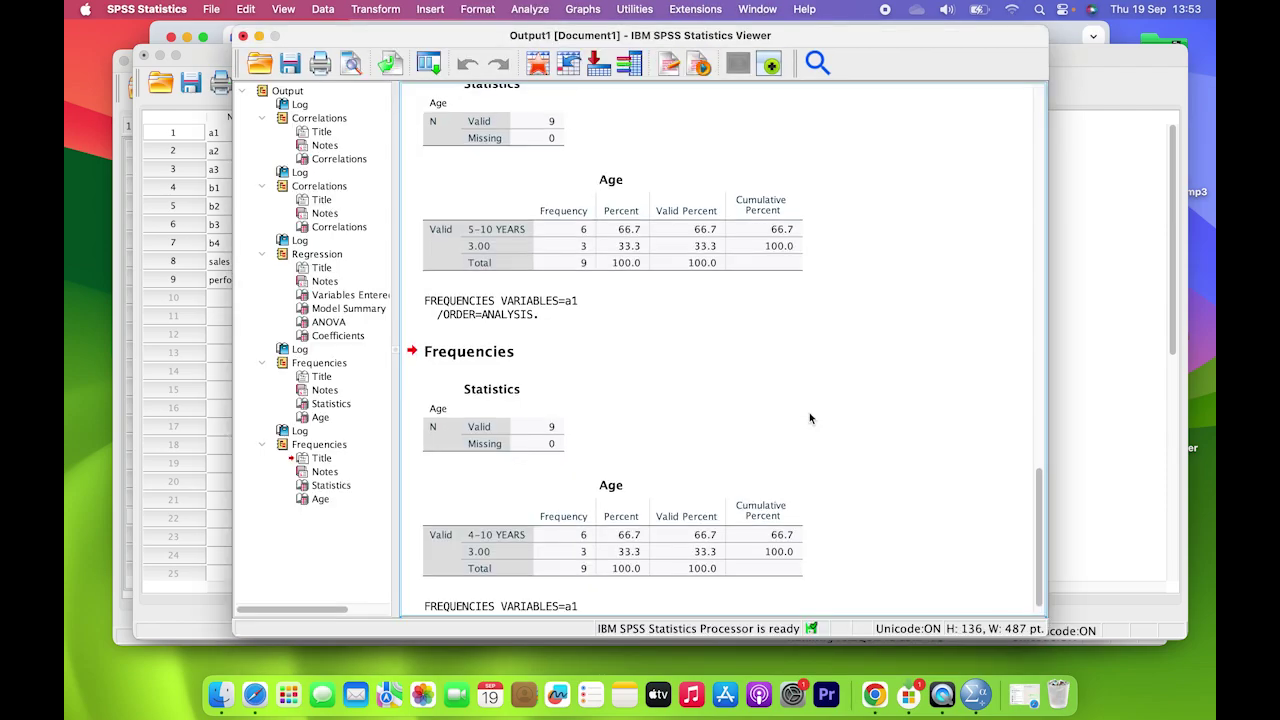
click(791, 486)
scroll(791, 489, down, 1)
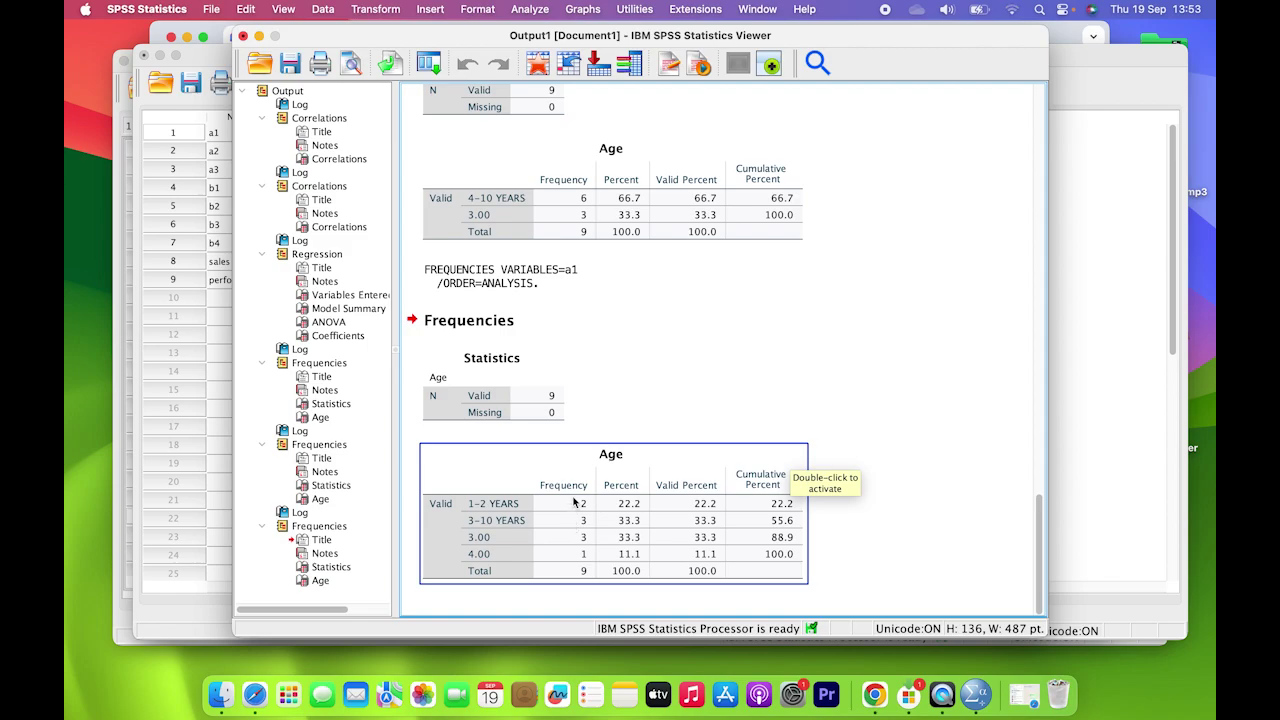
click(537, 466)
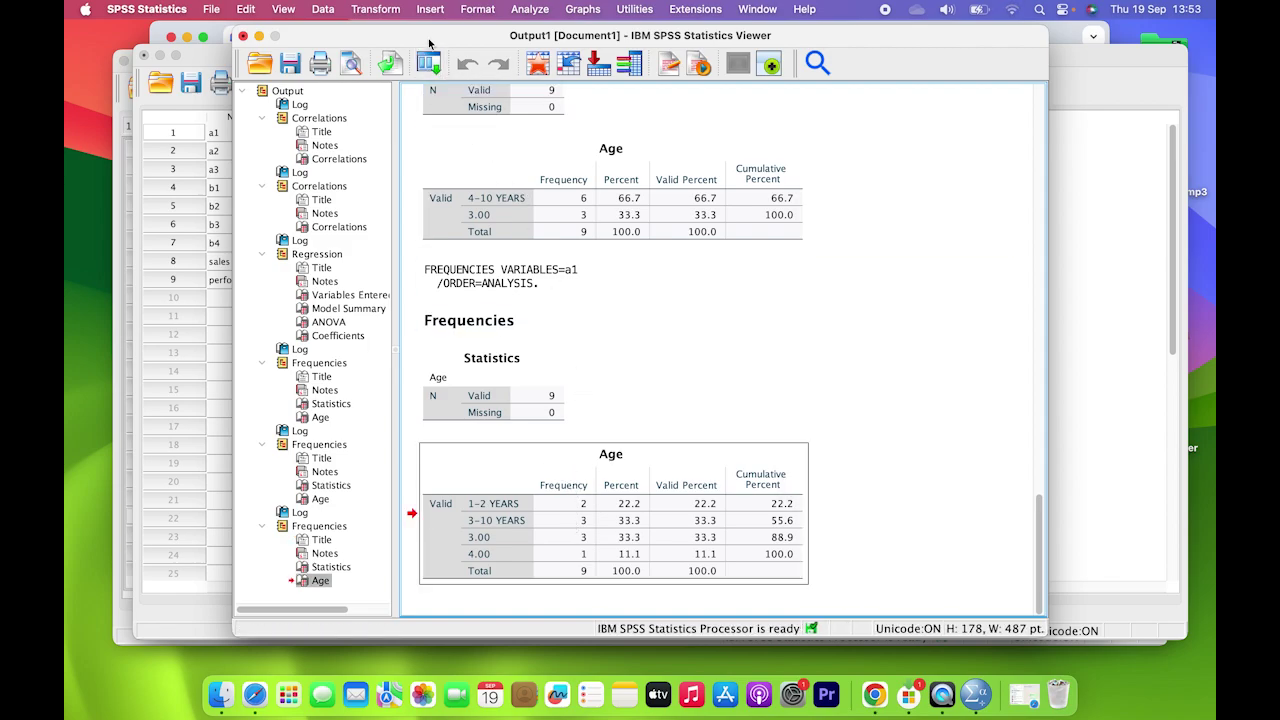
Run a Frequencies analysis on Gender (a2) alone, taking Age out of the analysis variables.
click(376, 9)
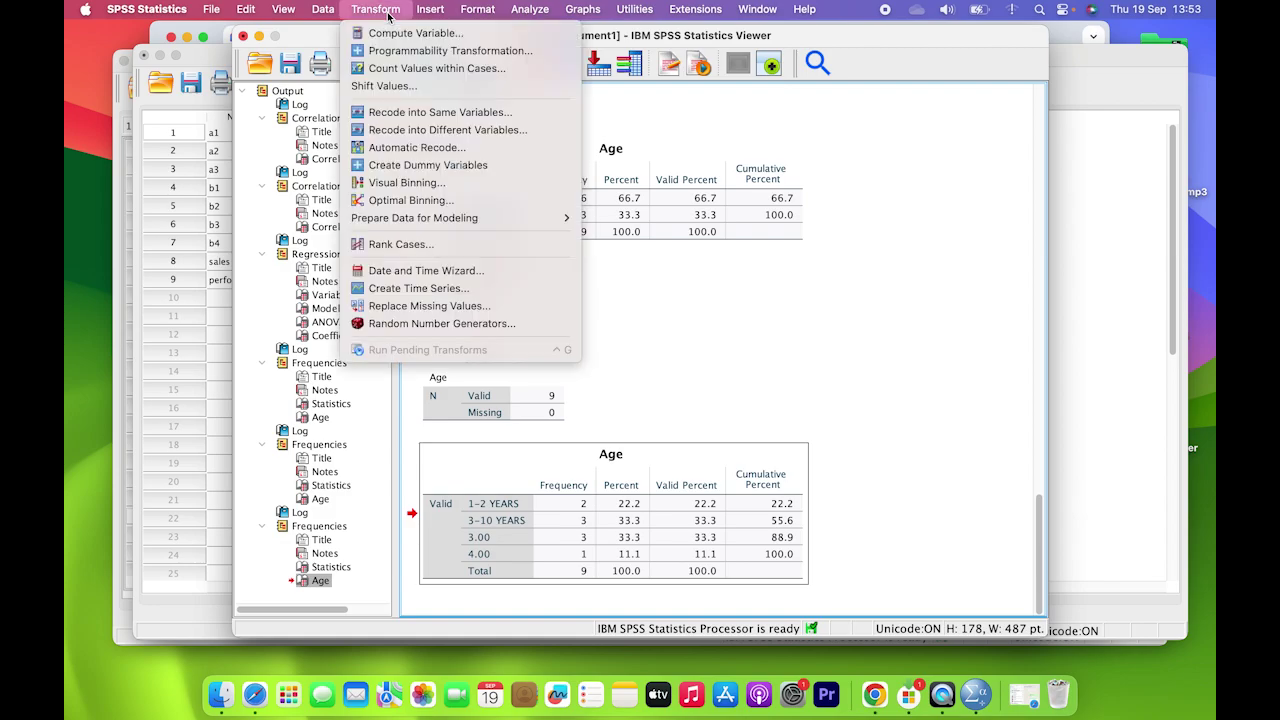
click(890, 270)
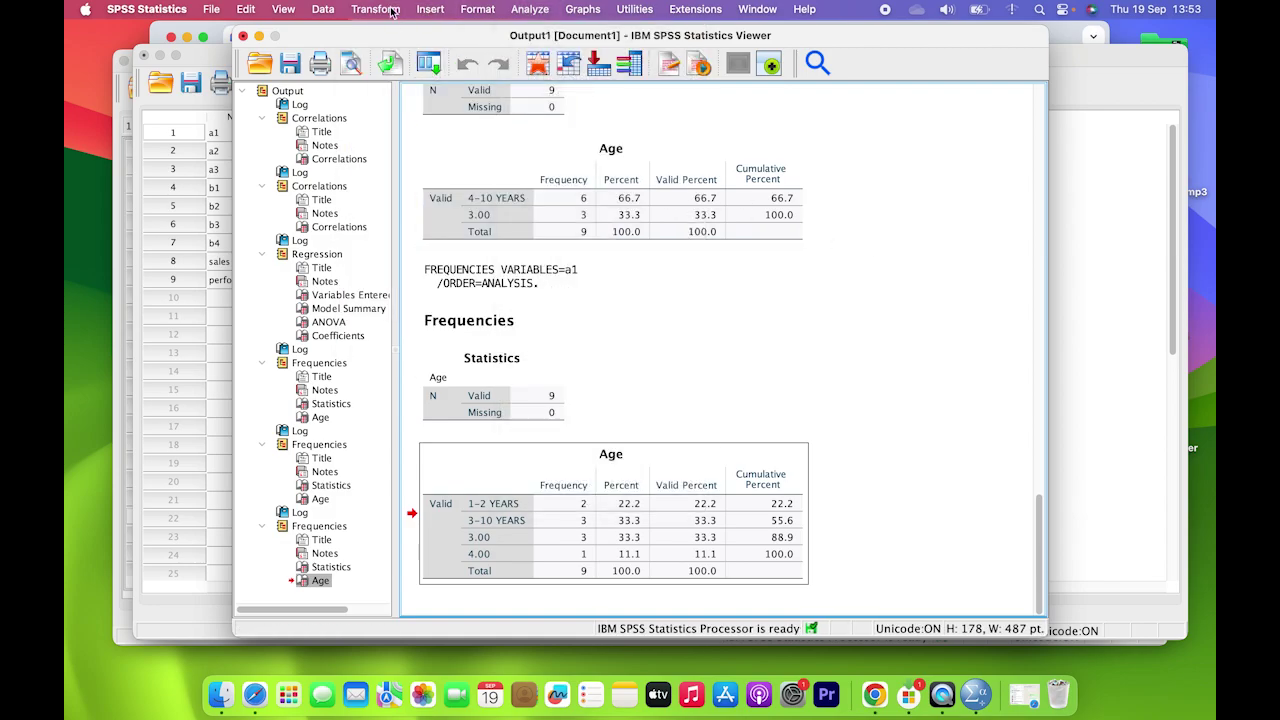
click(526, 10)
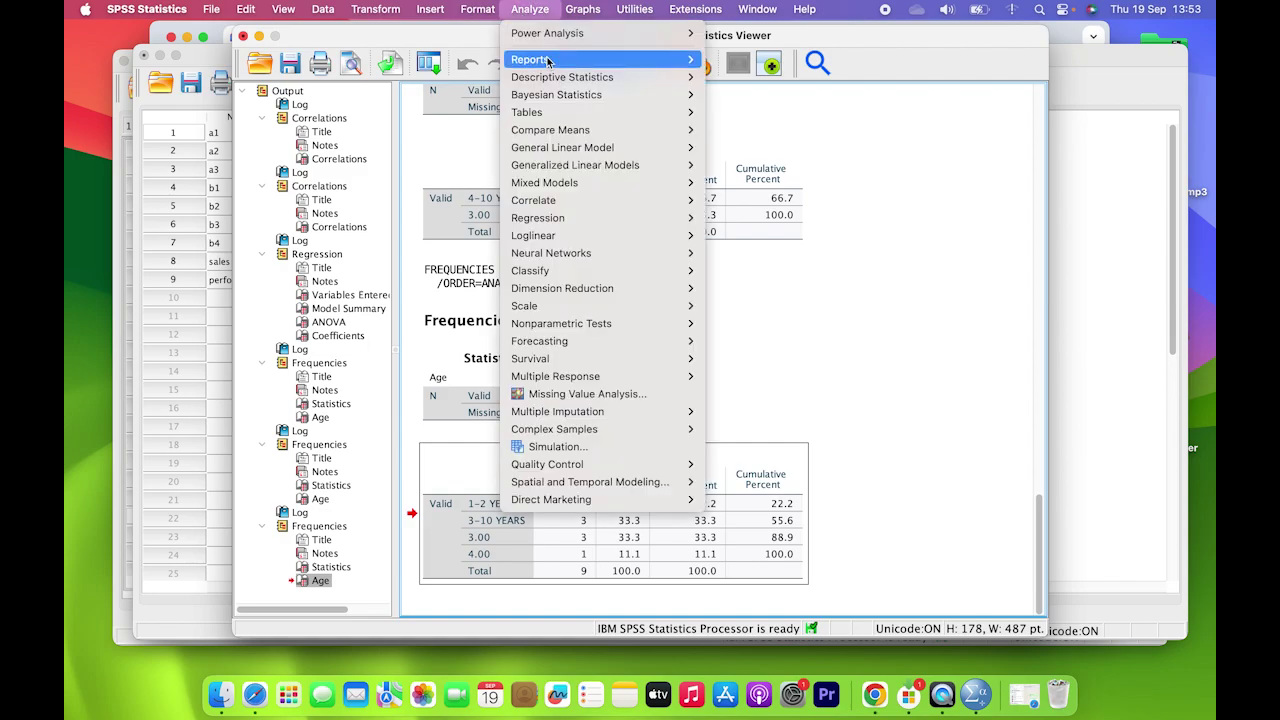
mouse_move(614, 97)
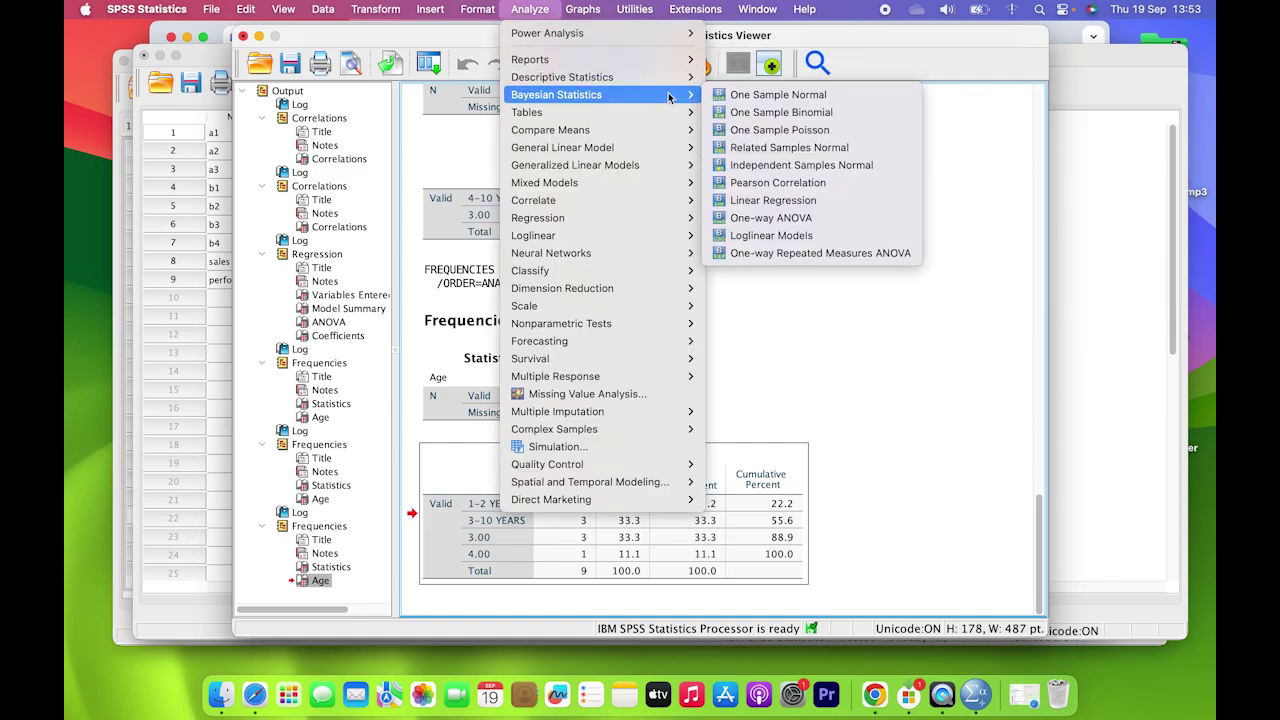
click(751, 86)
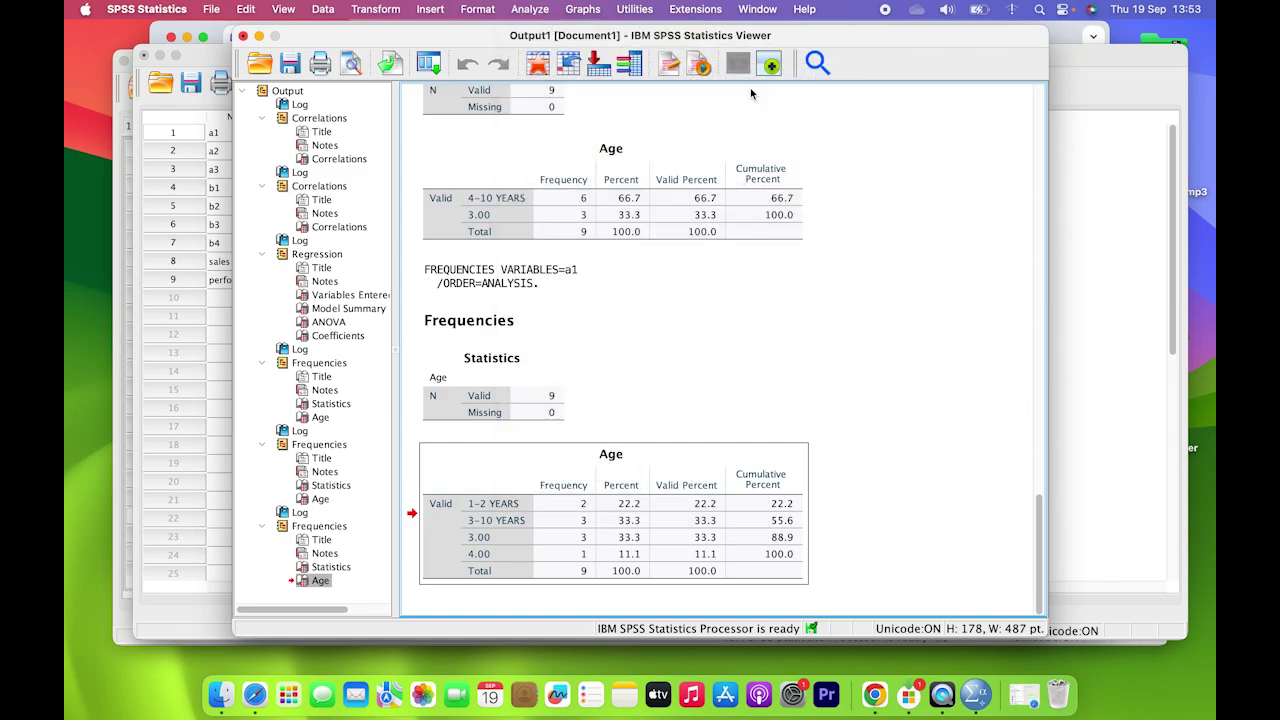
click(464, 274)
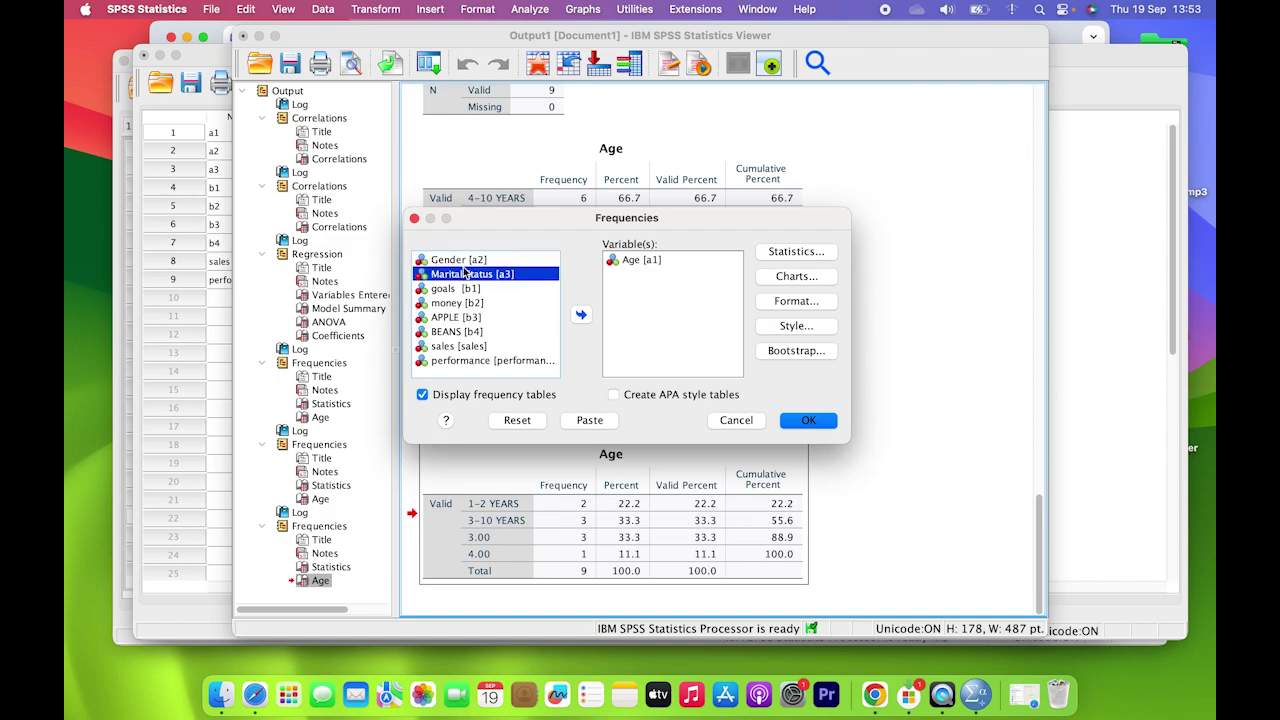
click(467, 264)
click(581, 315)
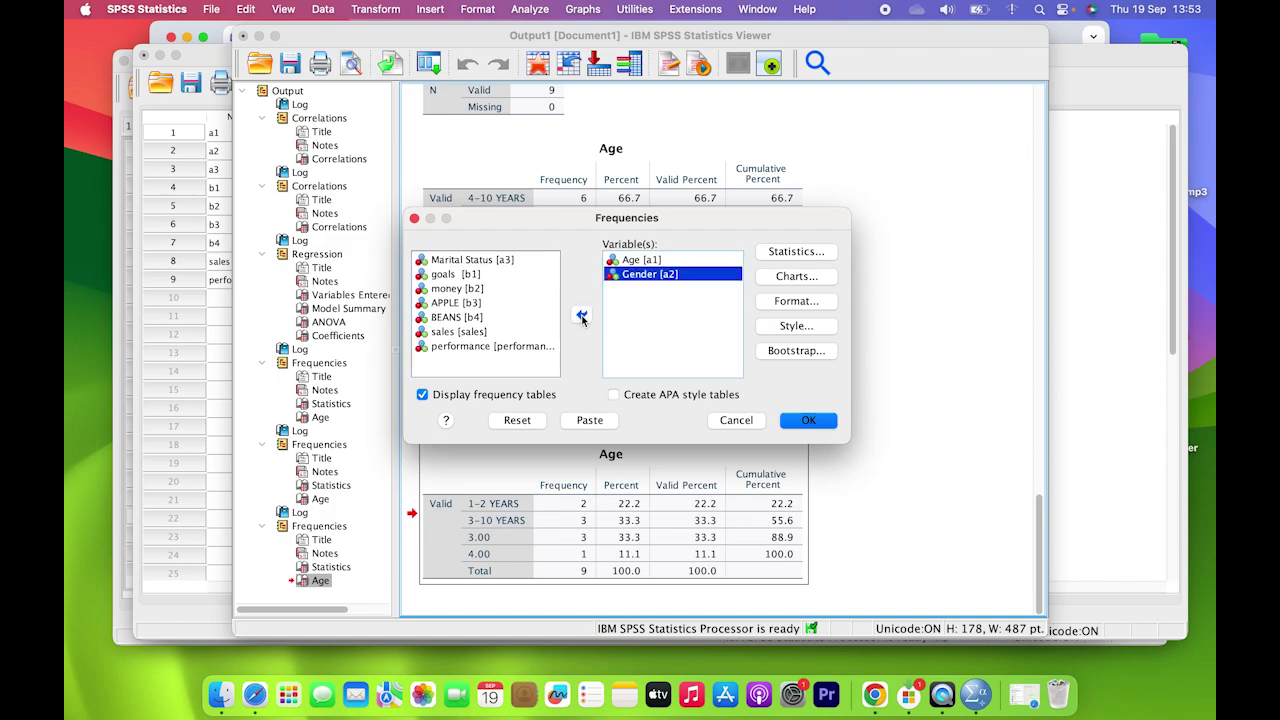
click(640, 264)
click(583, 314)
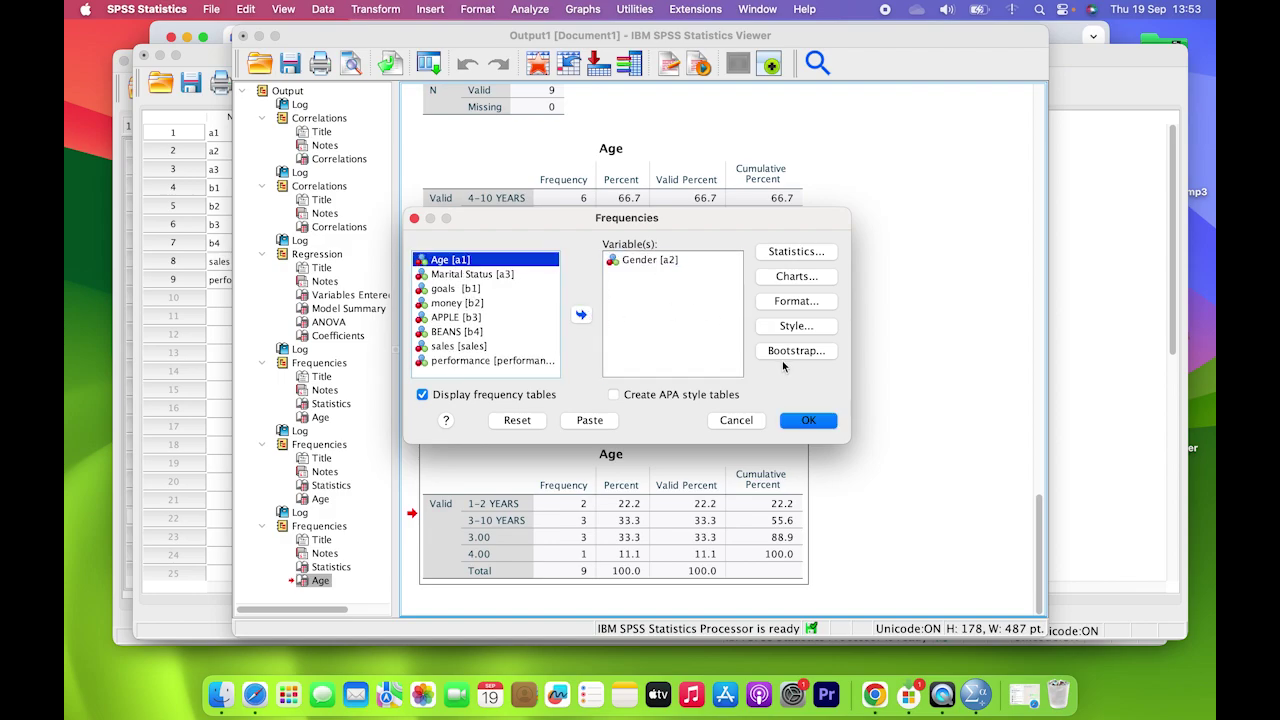
click(798, 422)
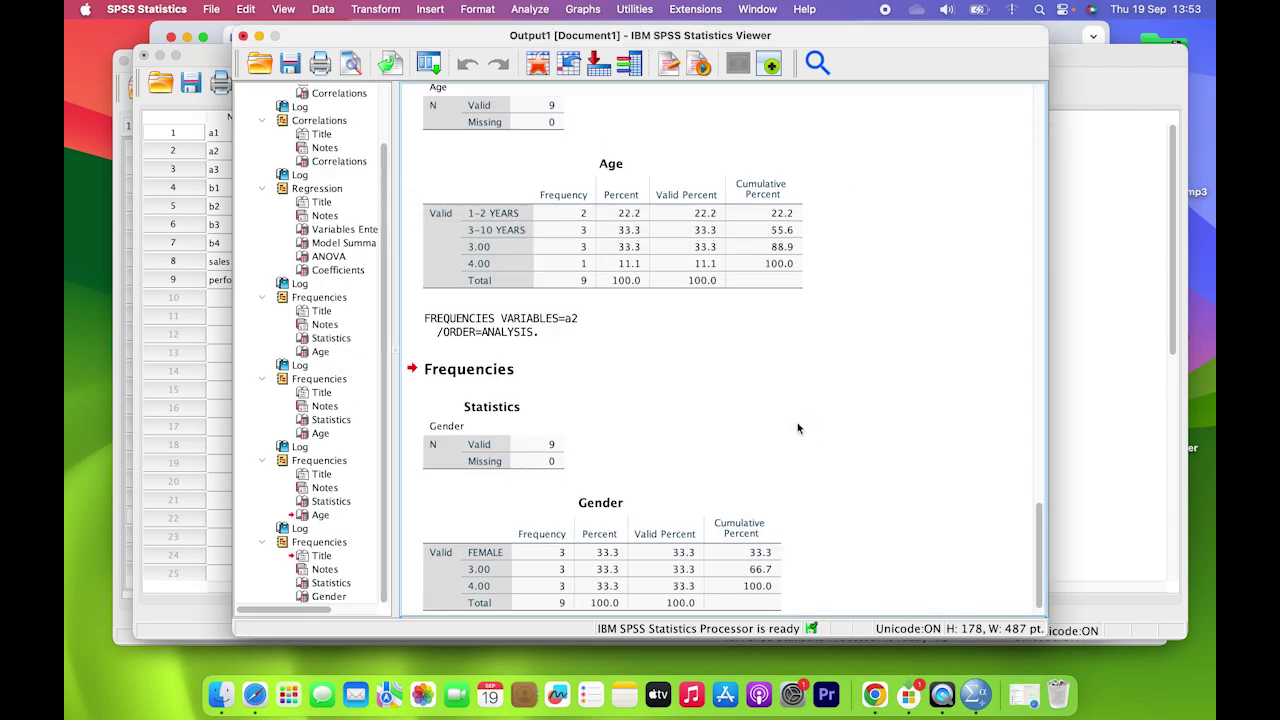
click(553, 545)
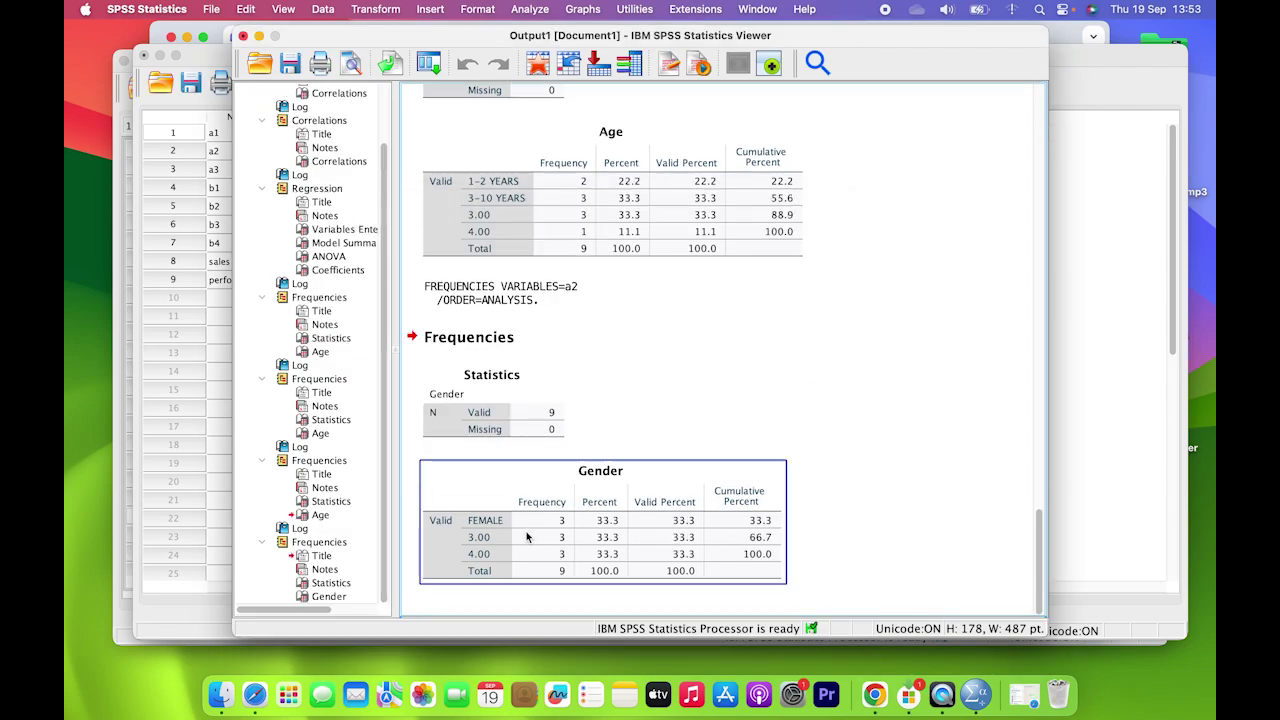
Switch to the tutorial day 5.sav dataset and highlight cases 1 to 11 of variables A1 to A5.
click(185, 226)
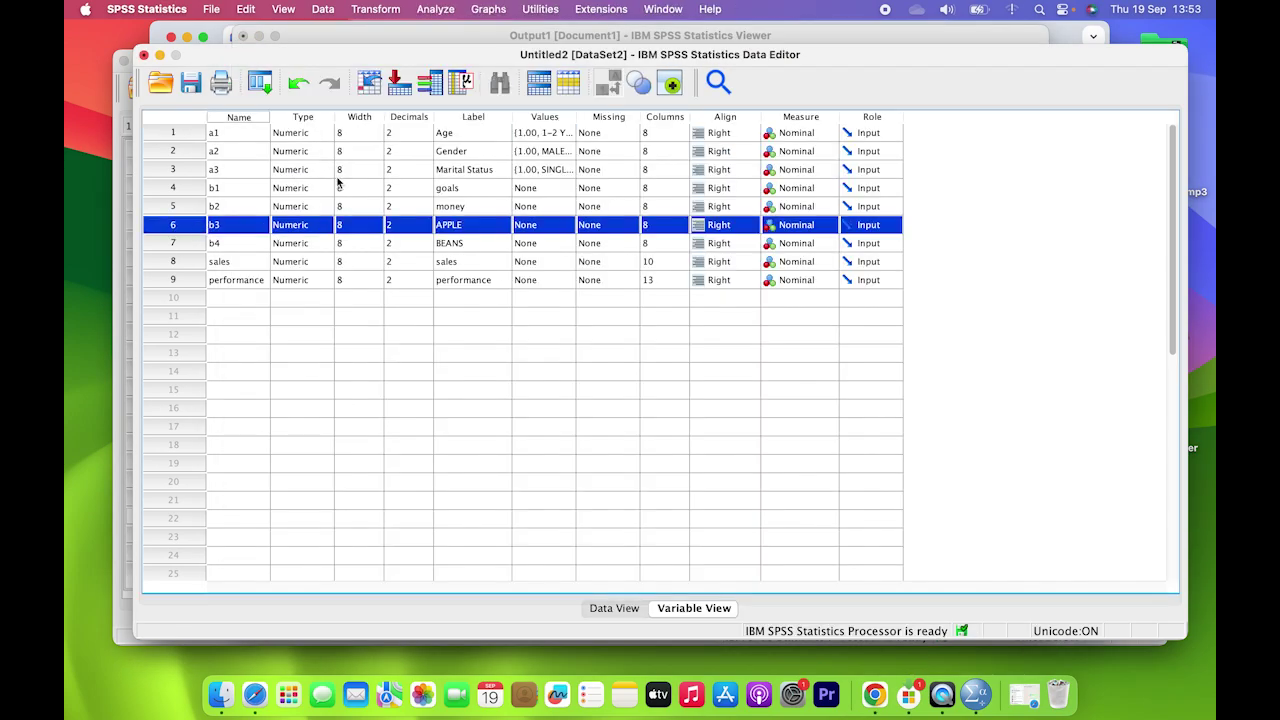
click(127, 147)
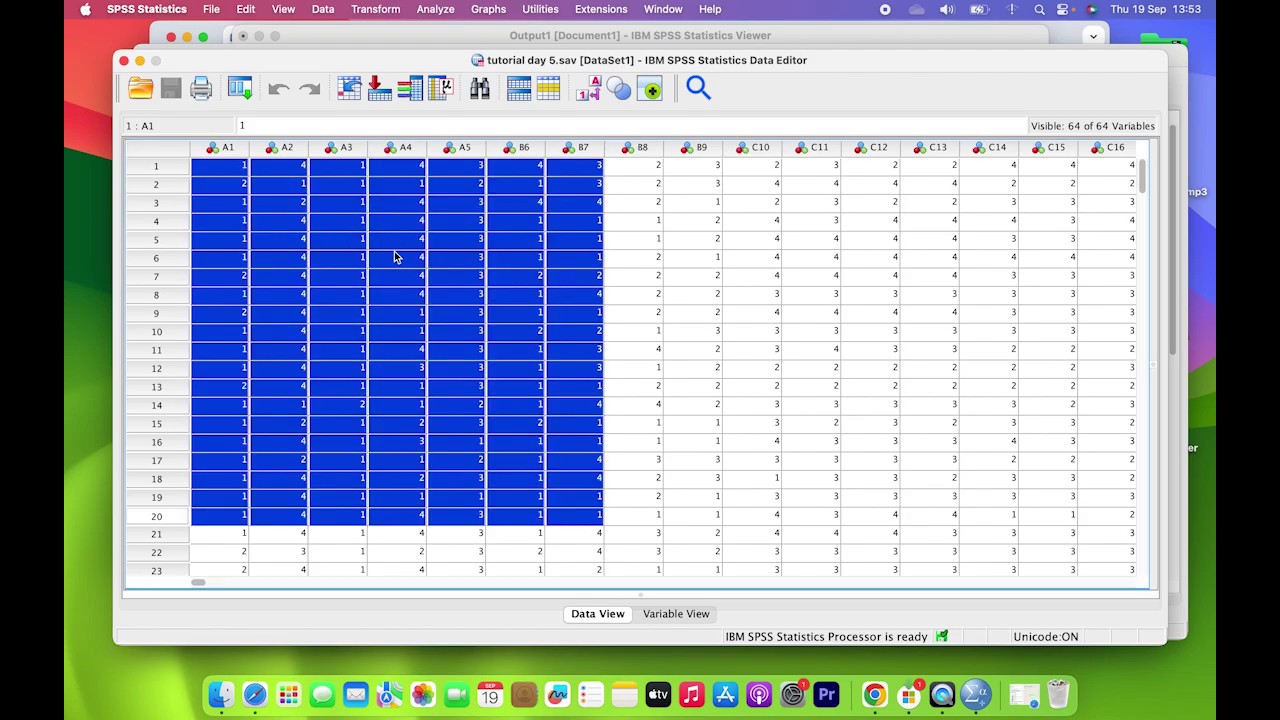
click(282, 204)
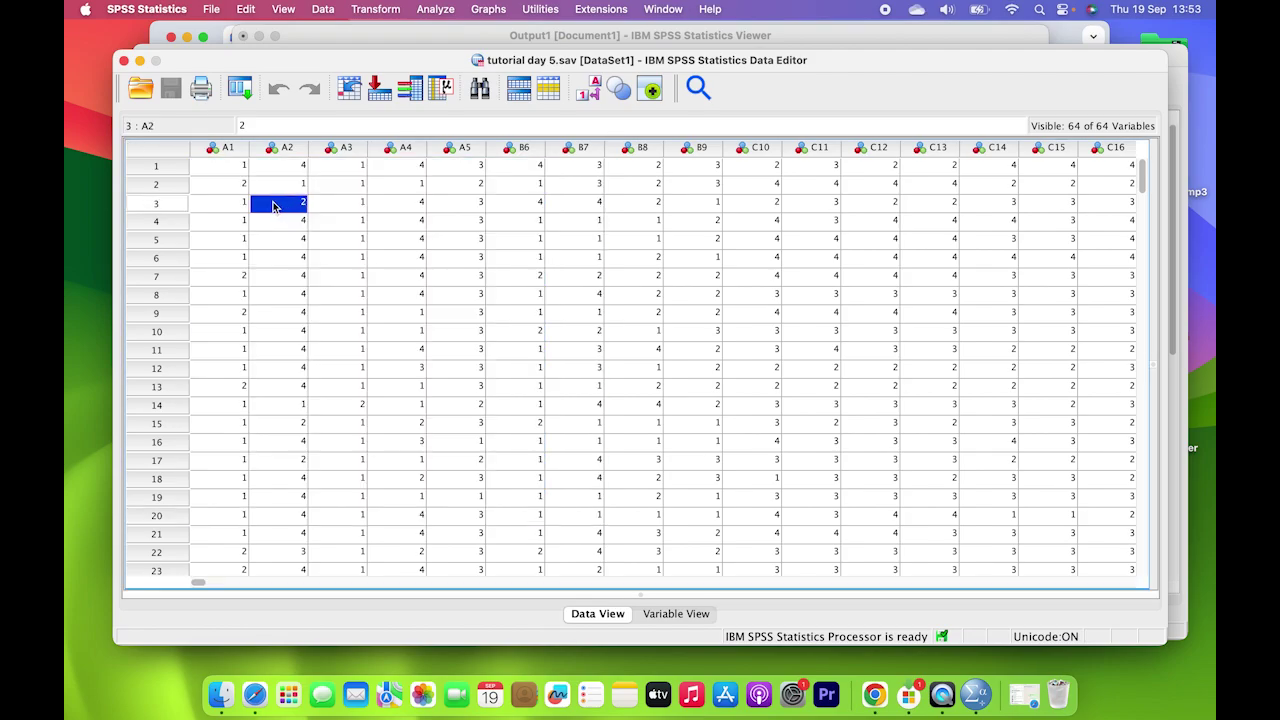
drag(233, 168, 298, 204)
drag(445, 291, 436, 349)
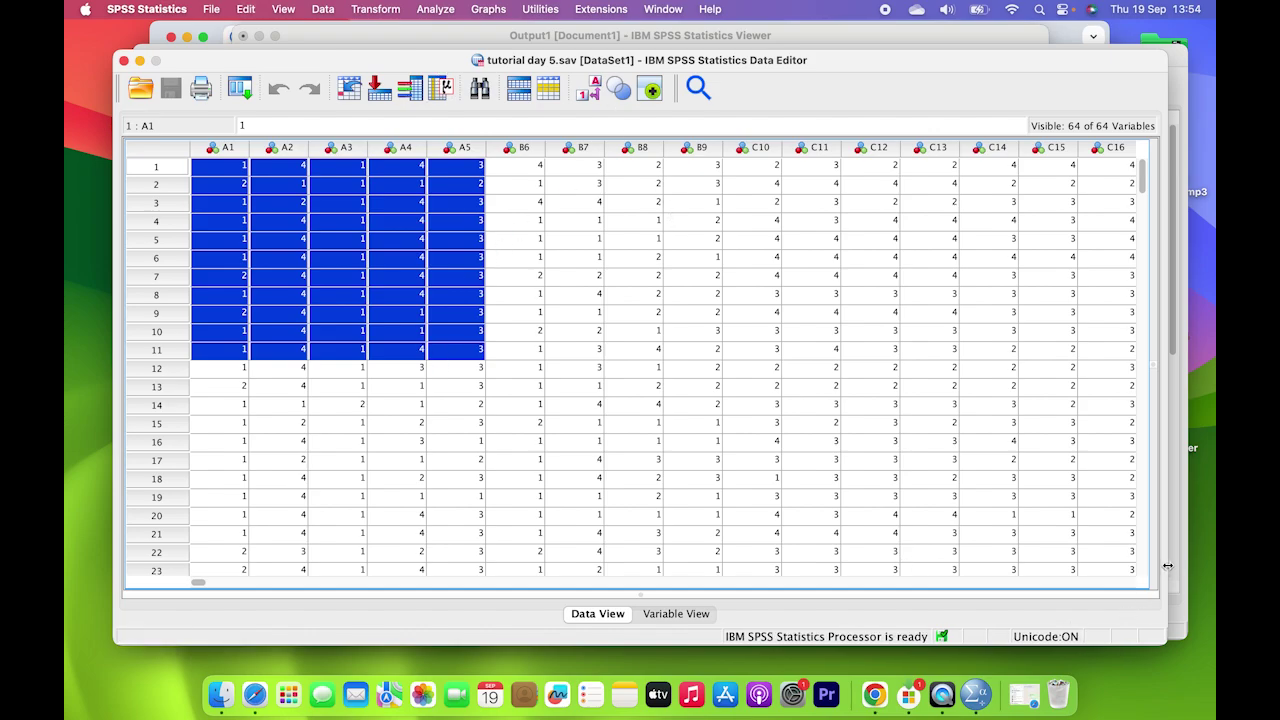
Return to the Untitled2 dataset and show its data grid.
right_click(976, 690)
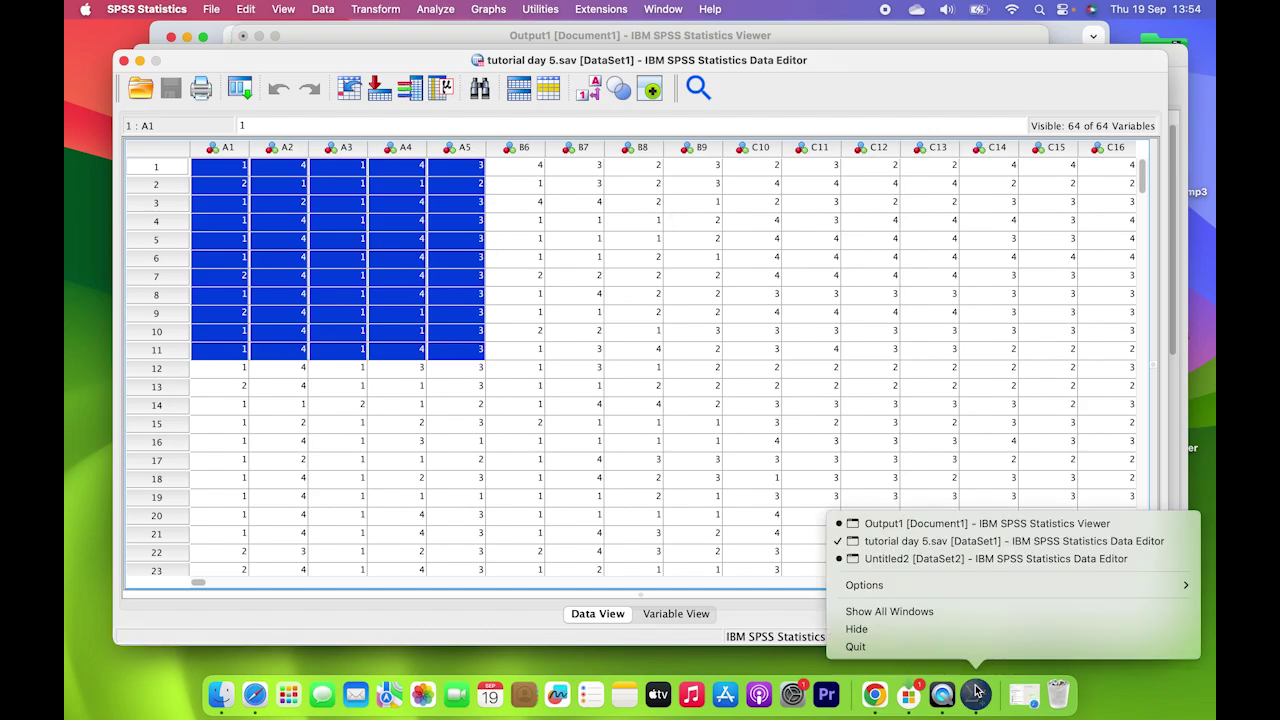
click(946, 559)
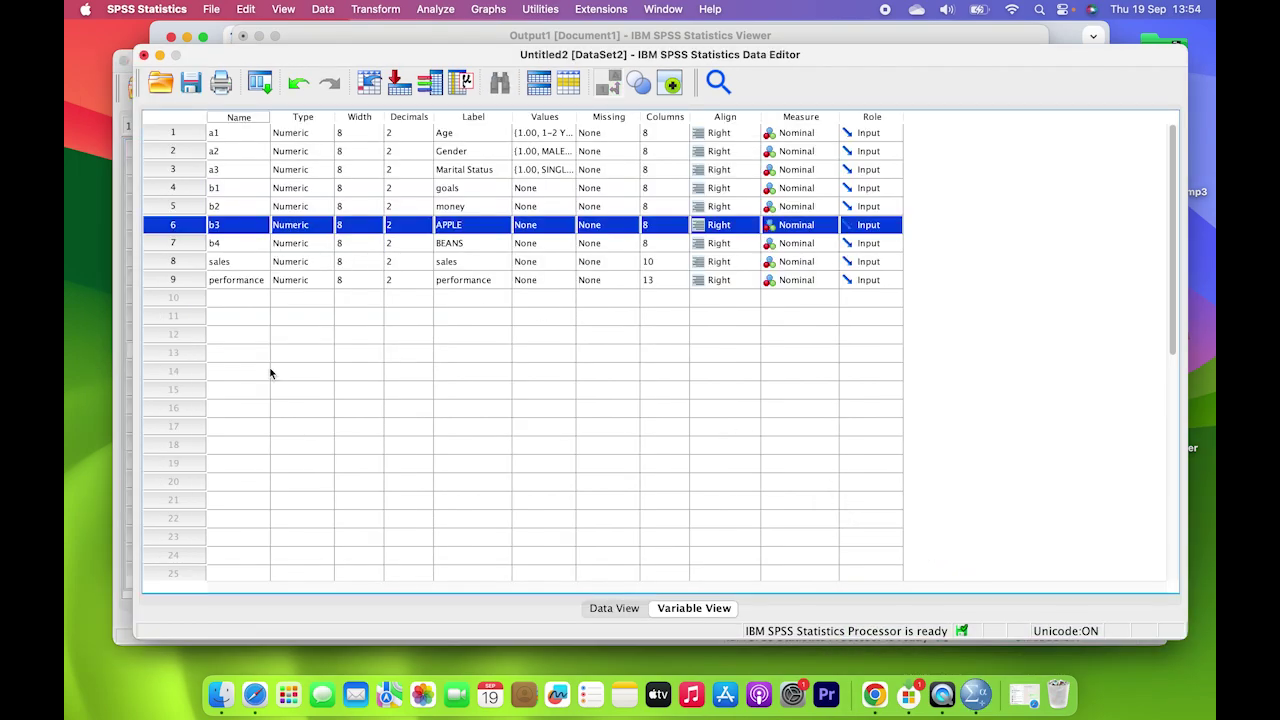
click(598, 608)
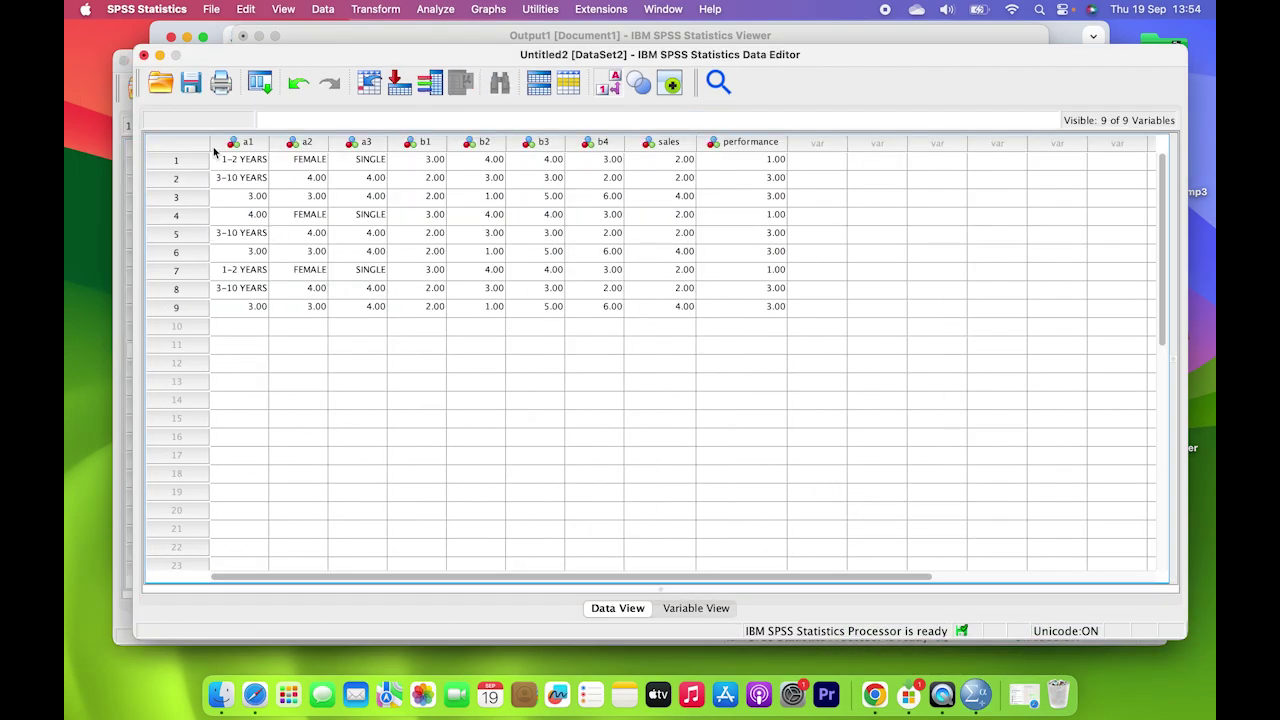
Highlight cases 1 to 9 from a1 to performance, and move the Untitled2 window aside to bring the tutorial day 5.sav dataset forward.
drag(218, 165, 736, 311)
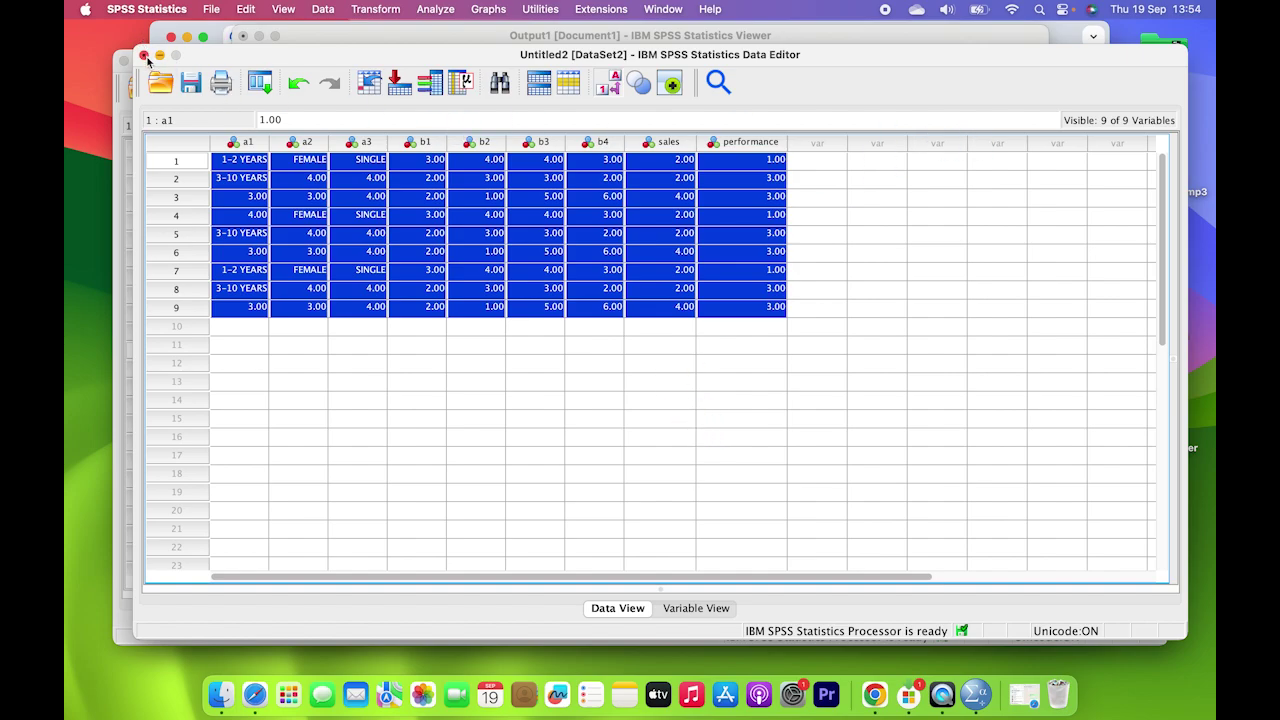
drag(216, 60, 362, 113)
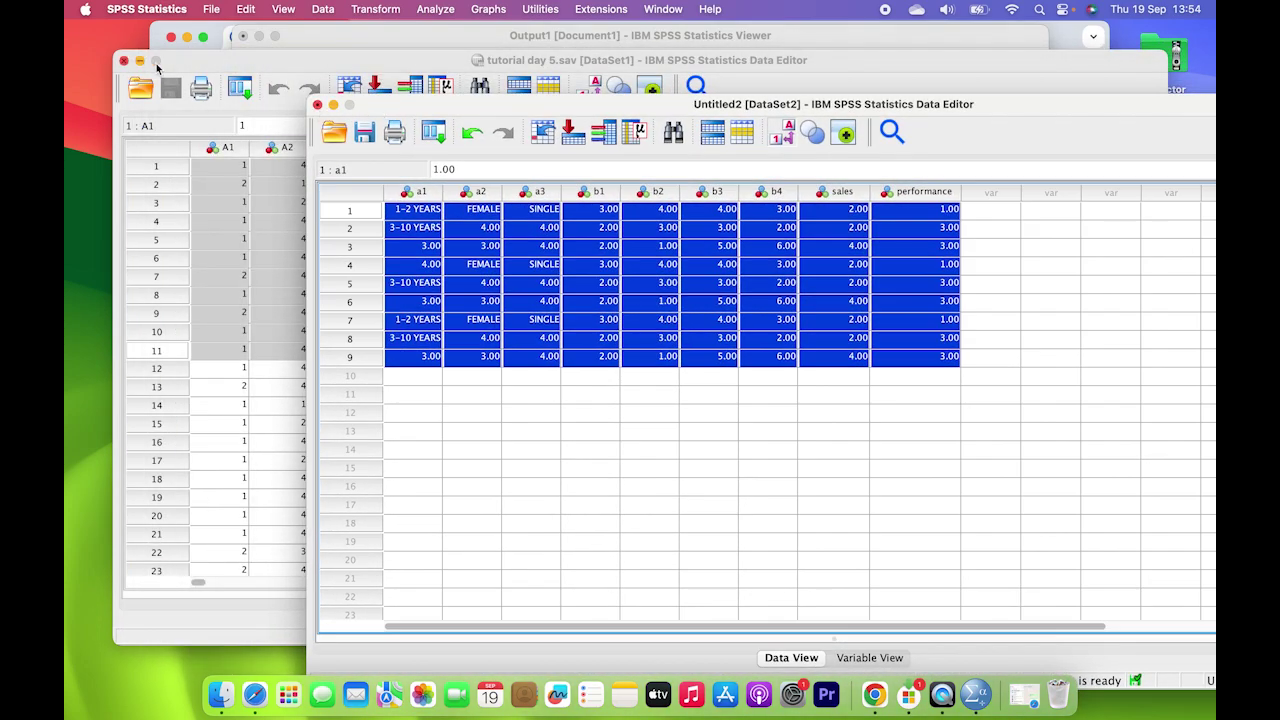
drag(190, 66, 210, 80)
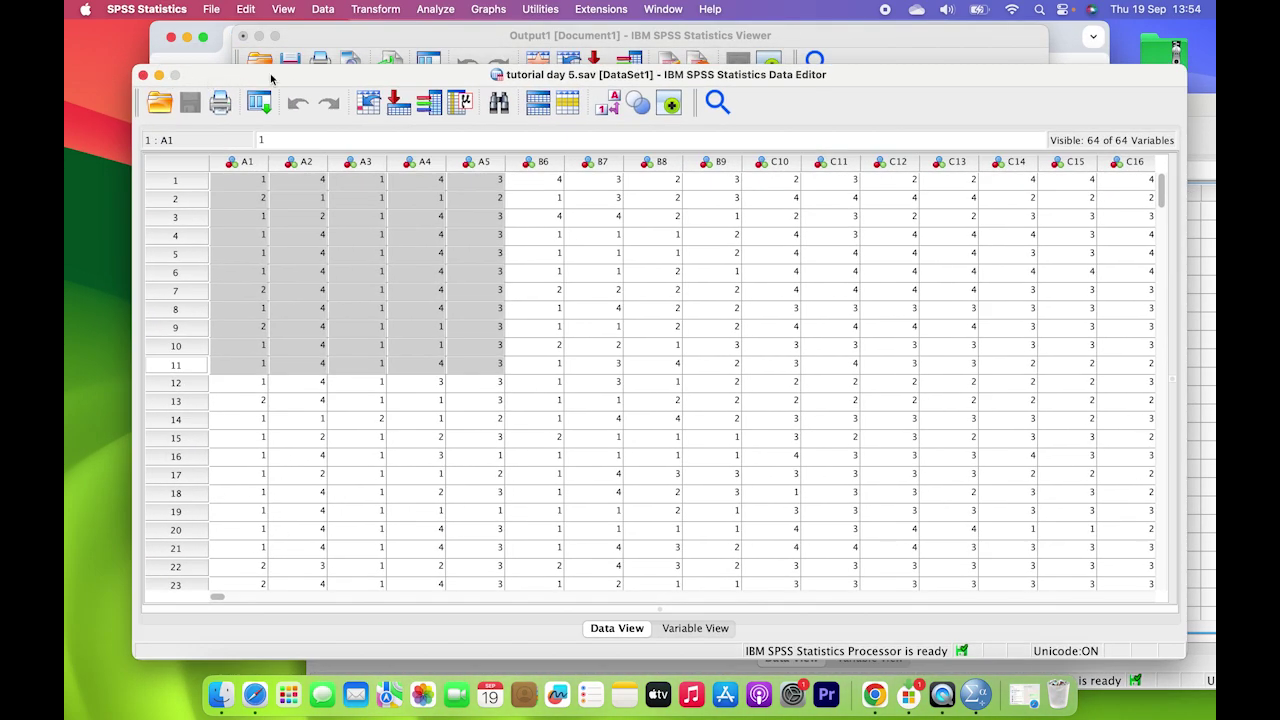
drag(285, 80, 252, 55)
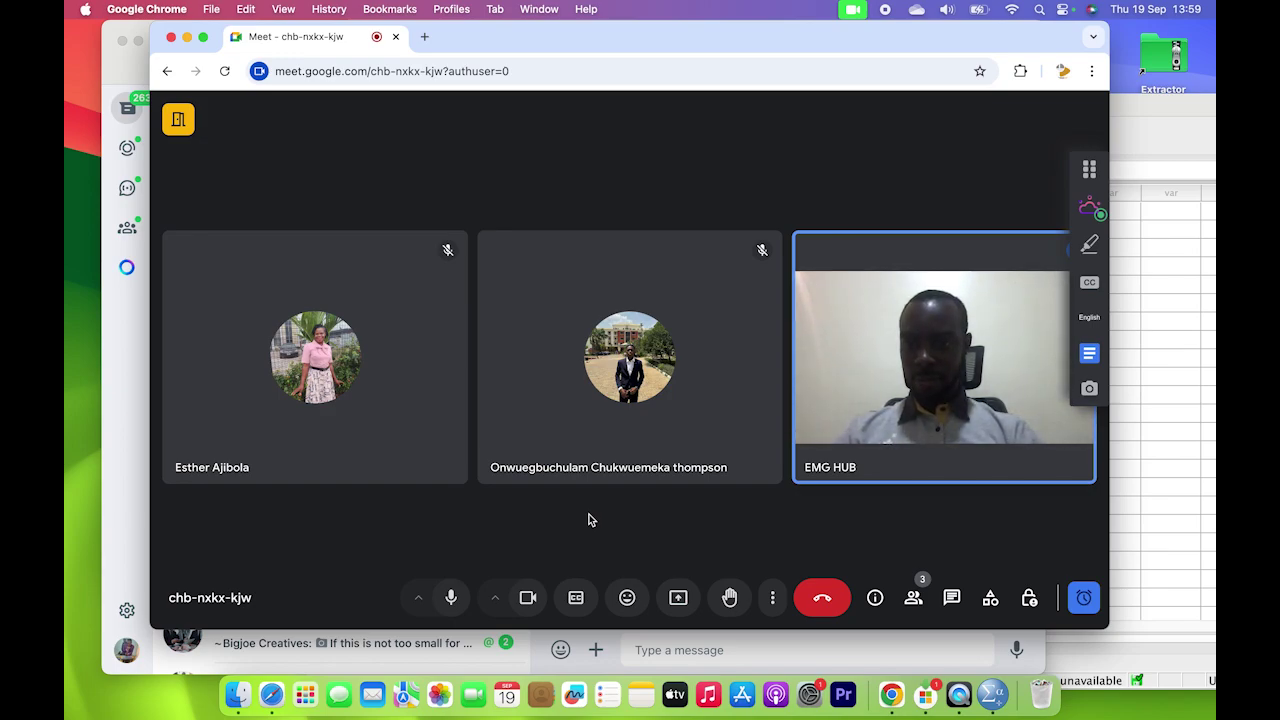
Present the entire screen in the Google Meet call.
click(678, 598)
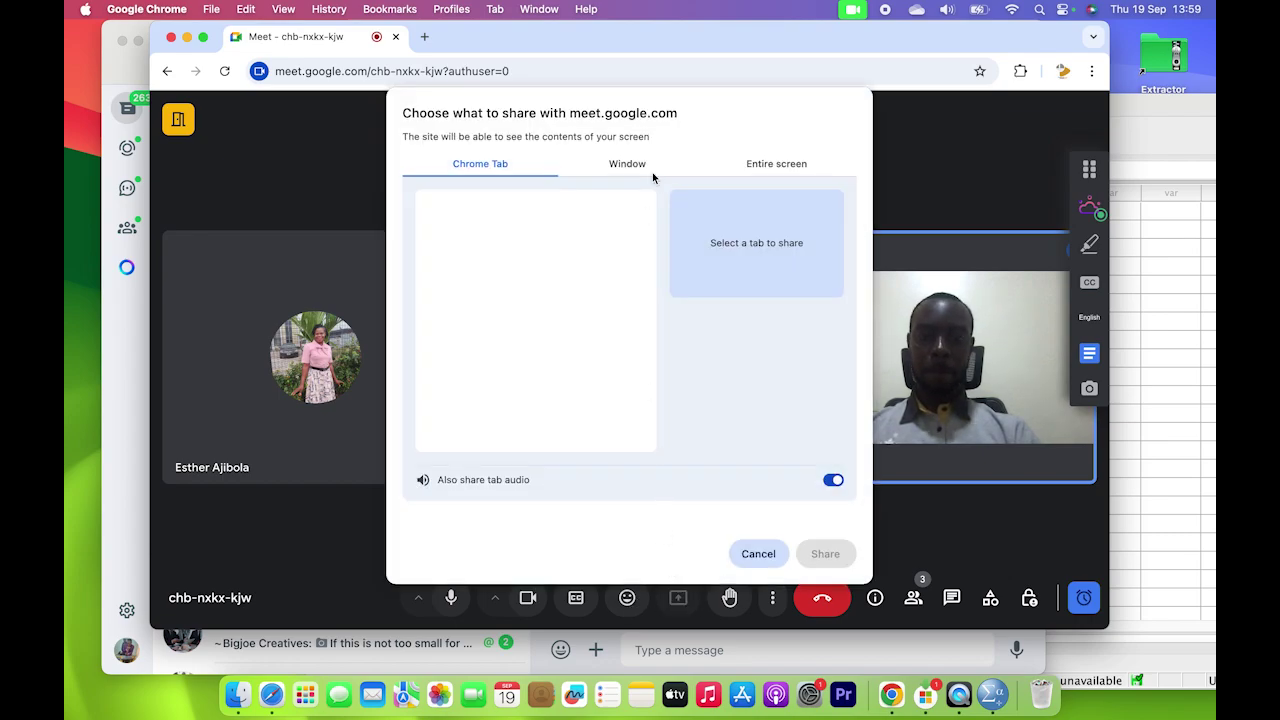
click(765, 166)
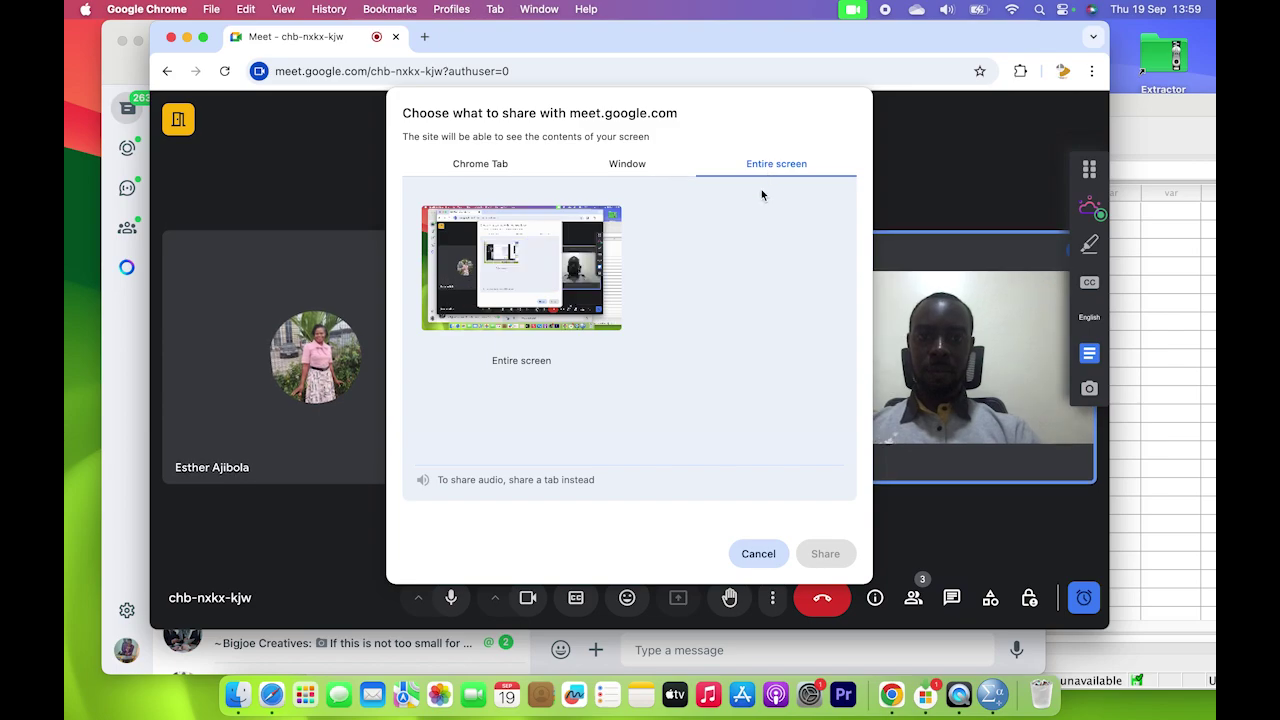
click(565, 259)
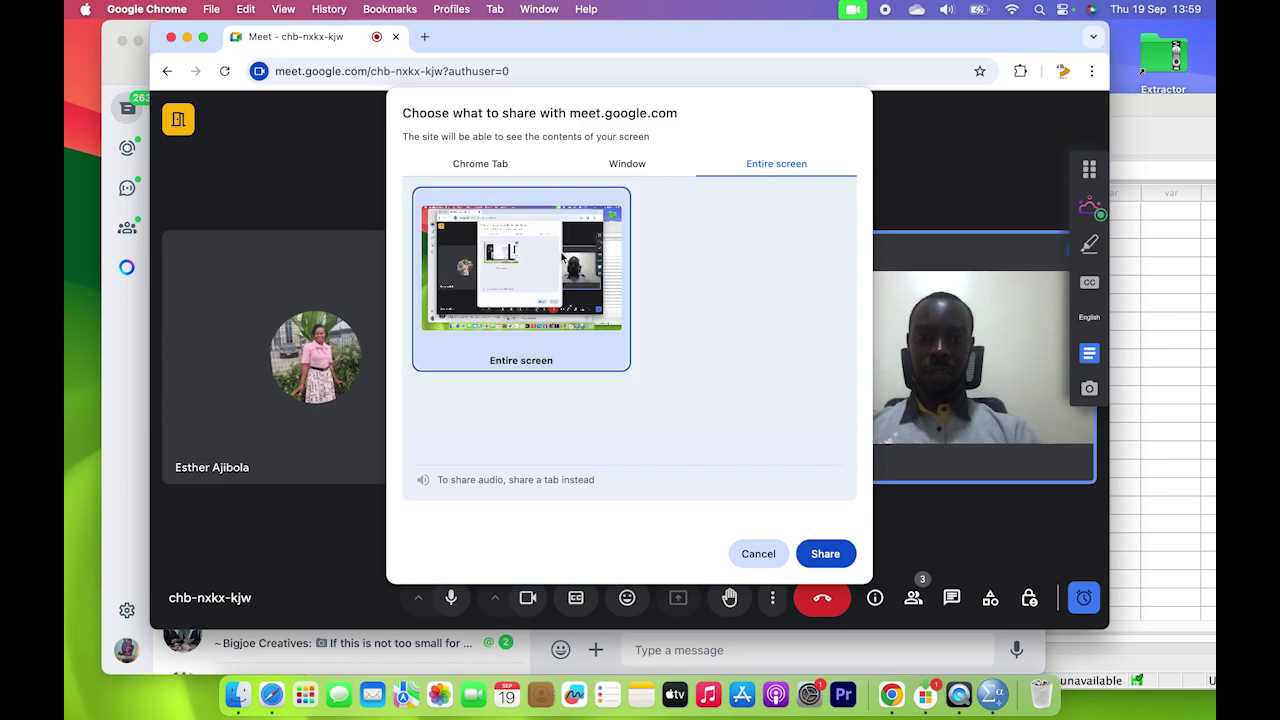
click(826, 556)
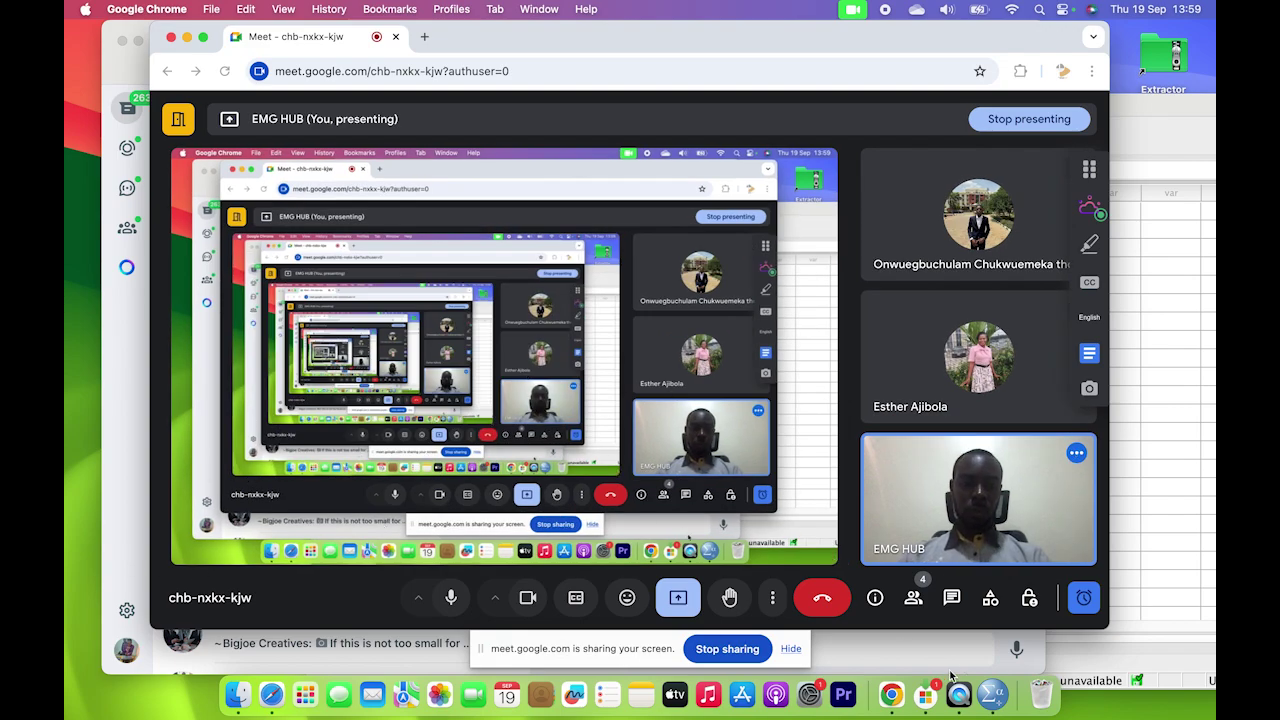
Switch to SPSS Statistics and close the Untitled2 dataset without saving its changes.
click(992, 694)
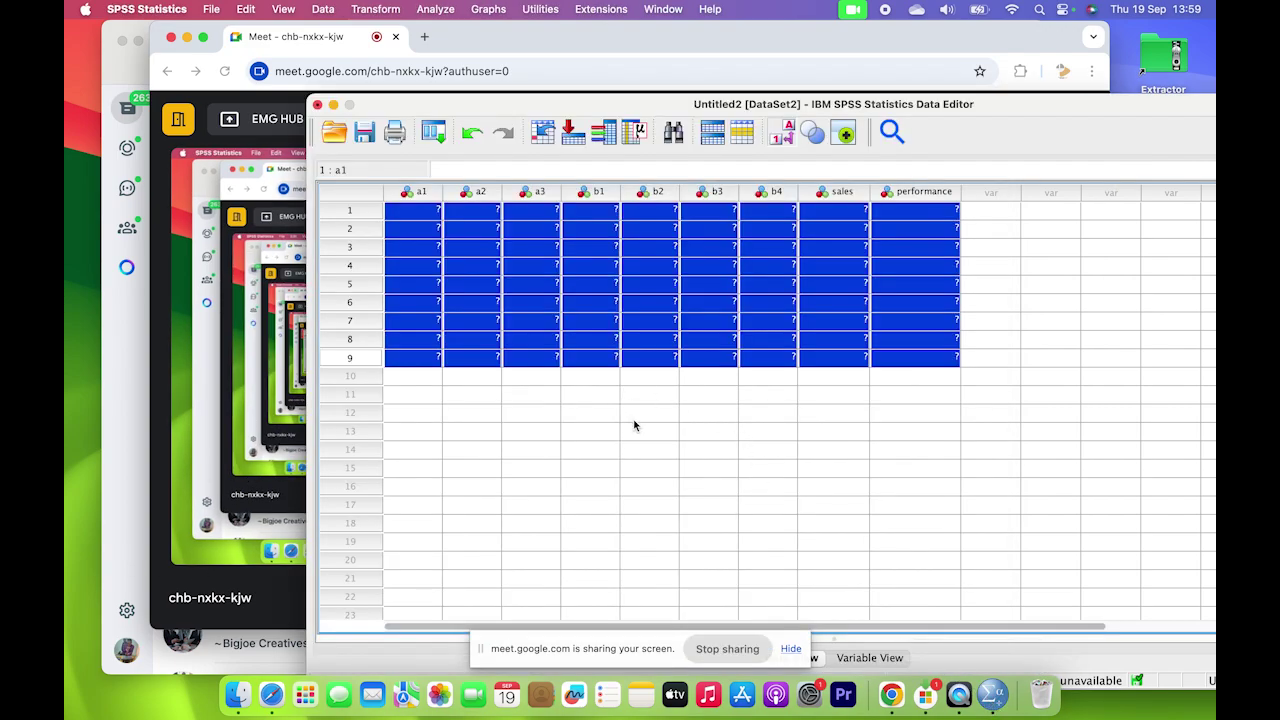
right_click(997, 702)
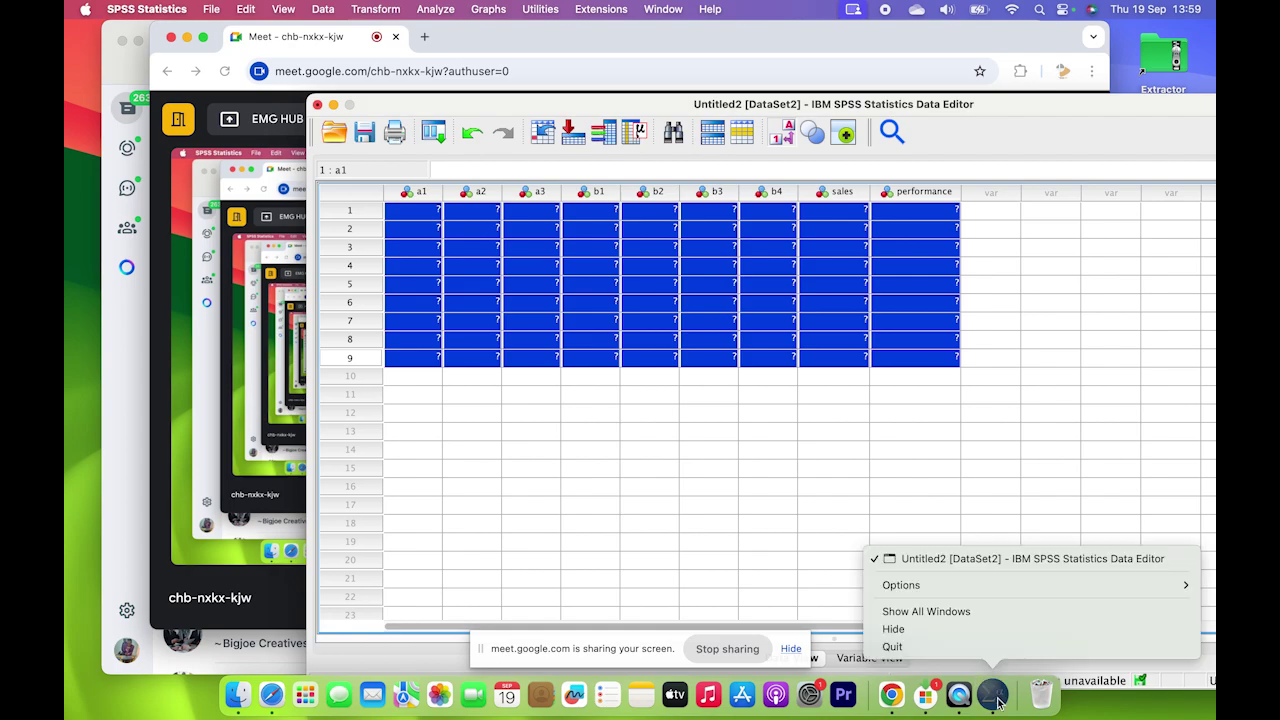
click(729, 449)
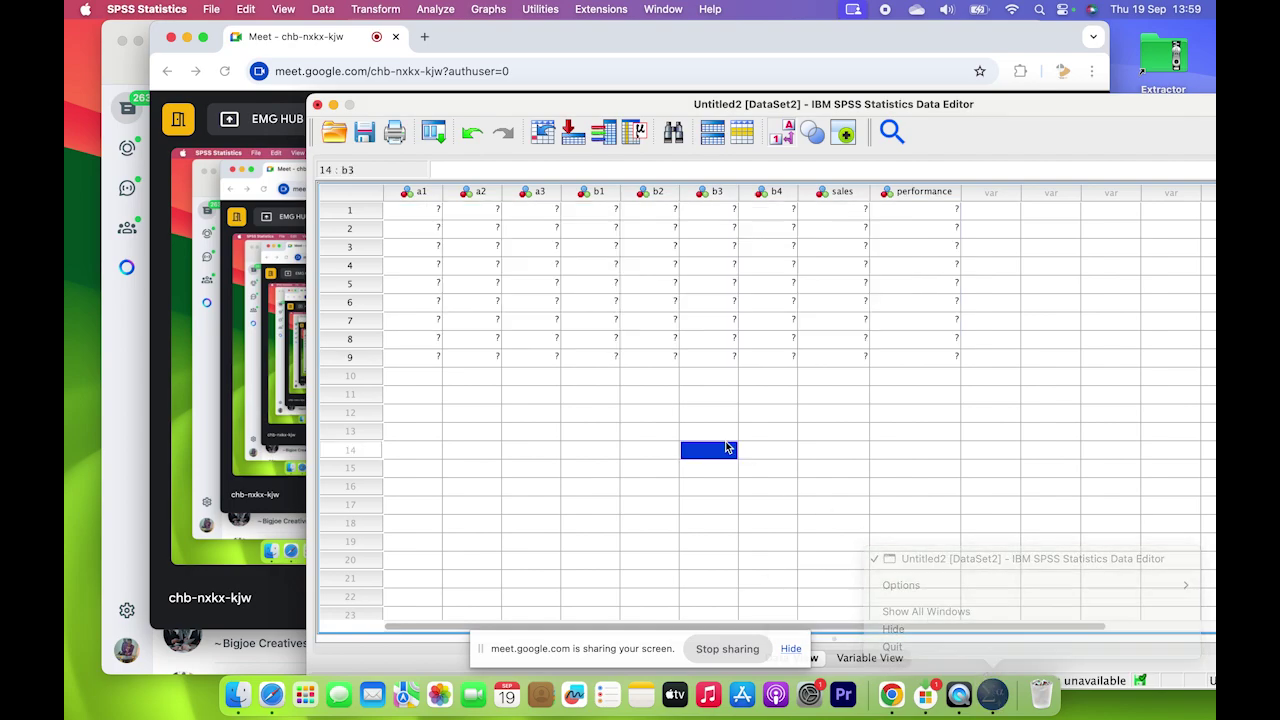
click(318, 105)
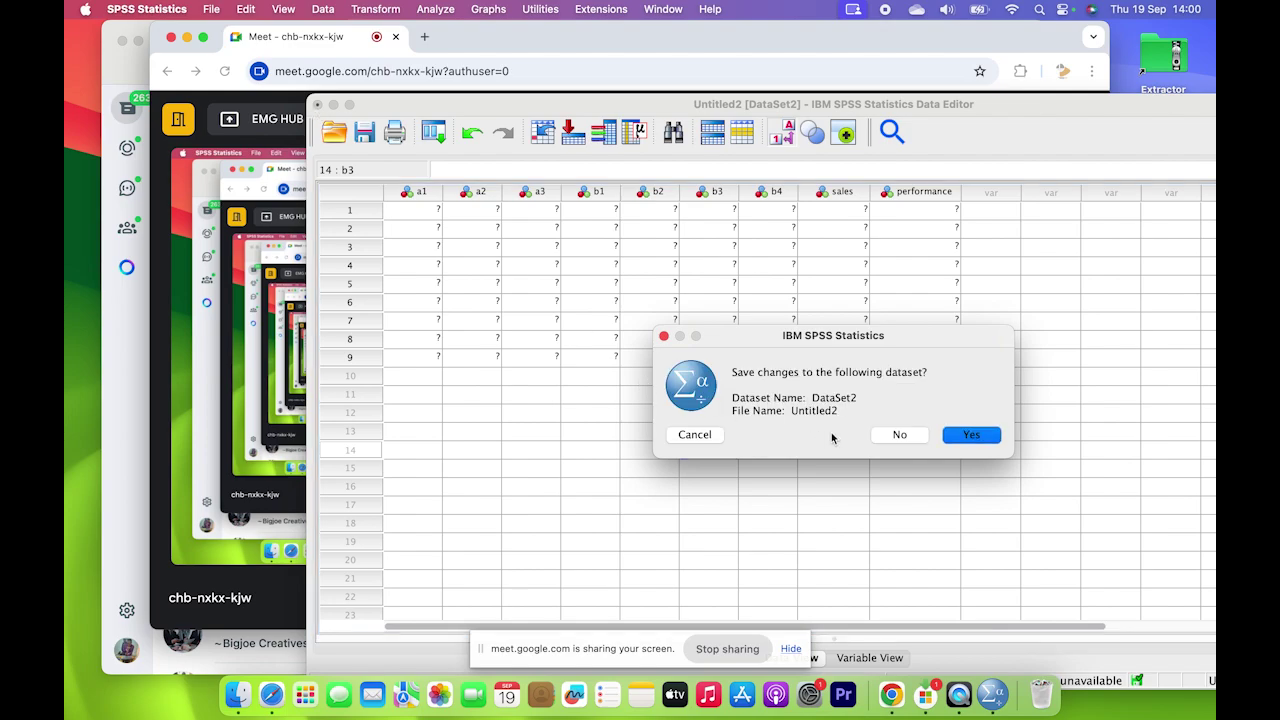
click(899, 432)
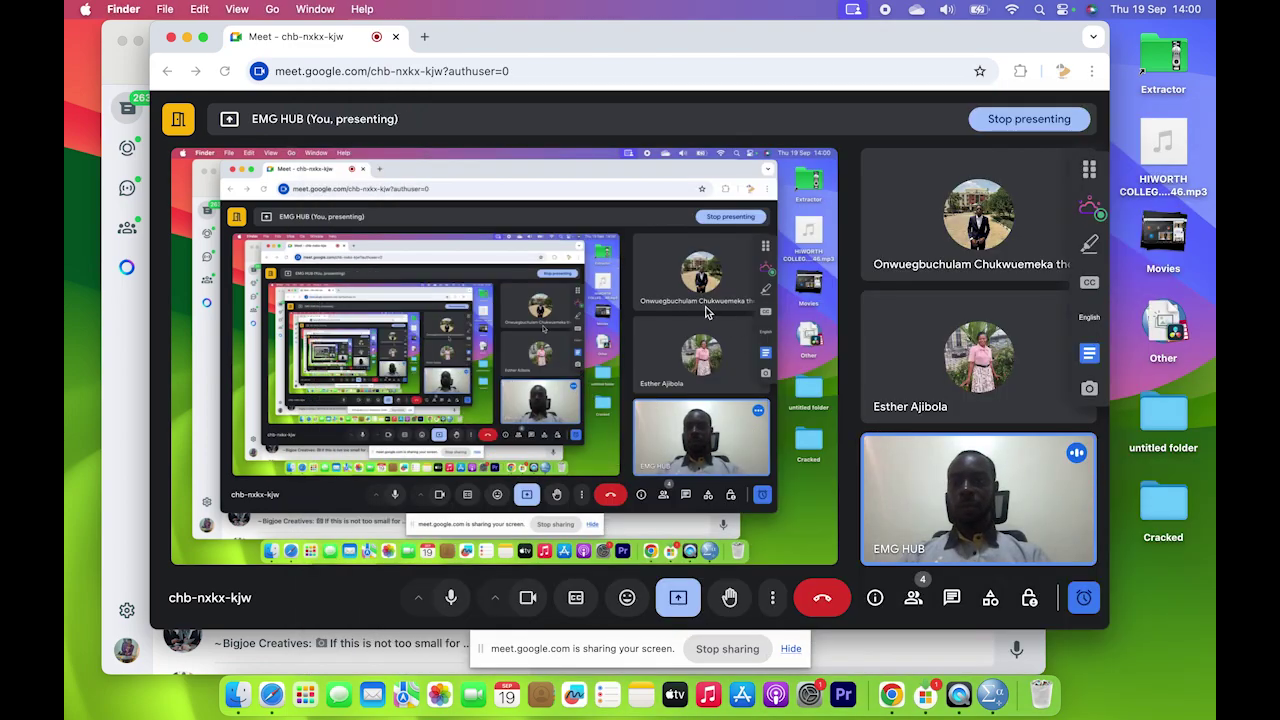
Find tutorial day 5.sav in the Downloads folder with Finder and open it in SPSS Statistics.
click(238, 694)
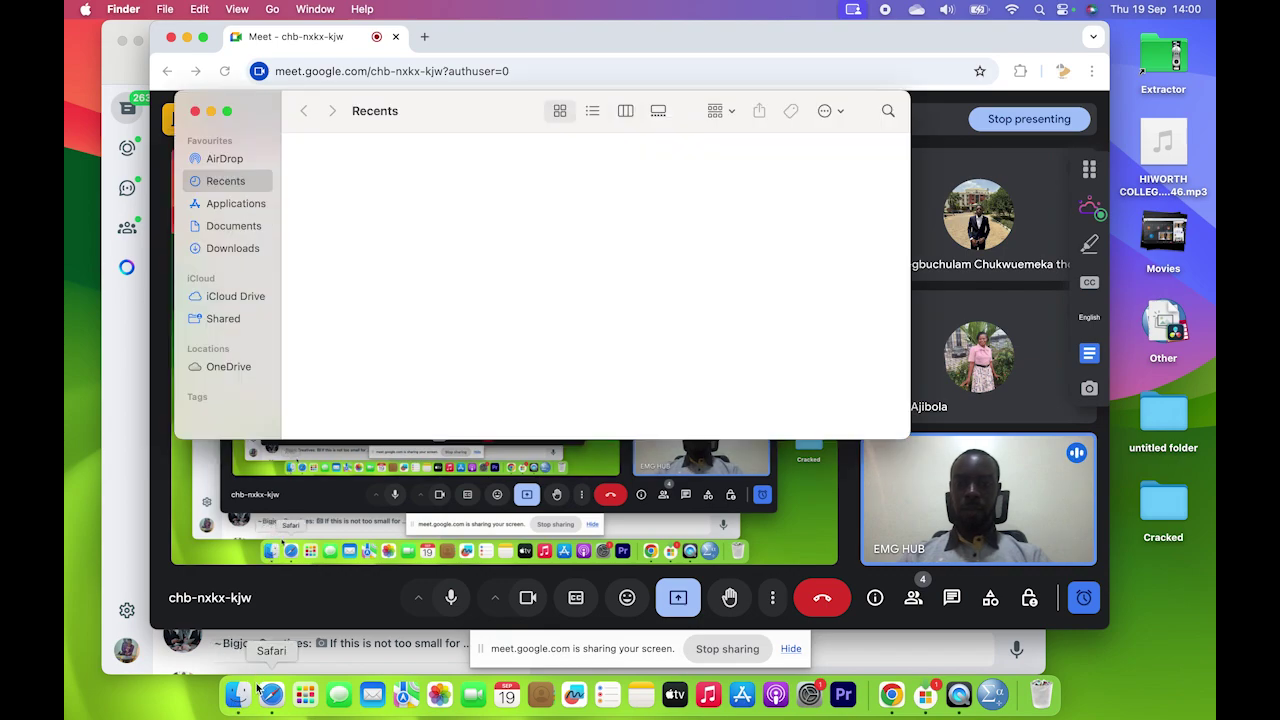
scroll(447, 361, down, 5)
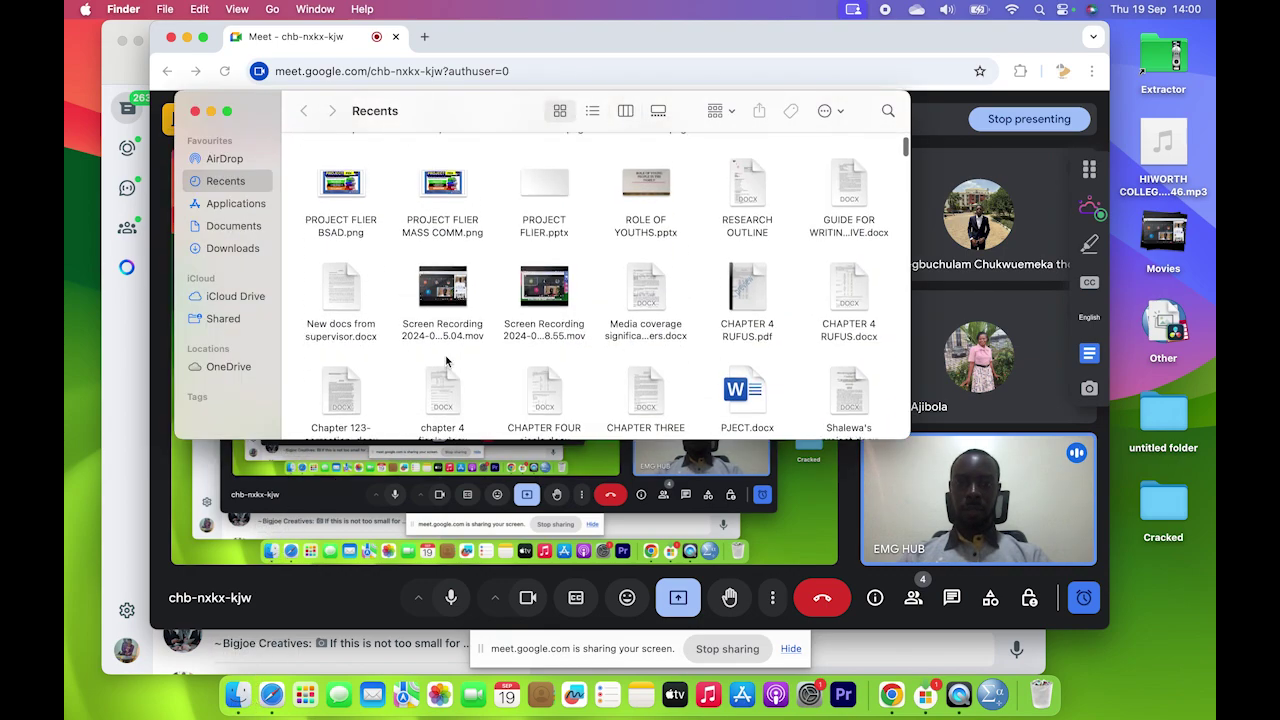
scroll(447, 361, down, 10)
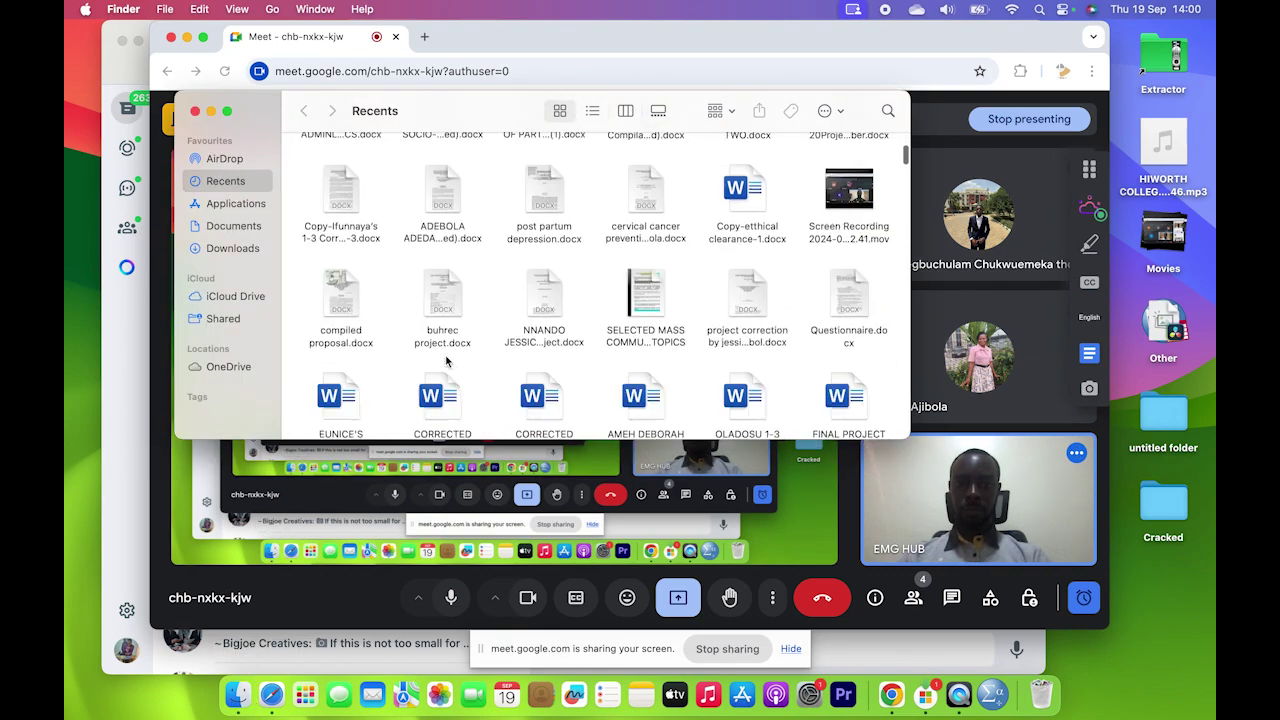
scroll(447, 361, down, 15)
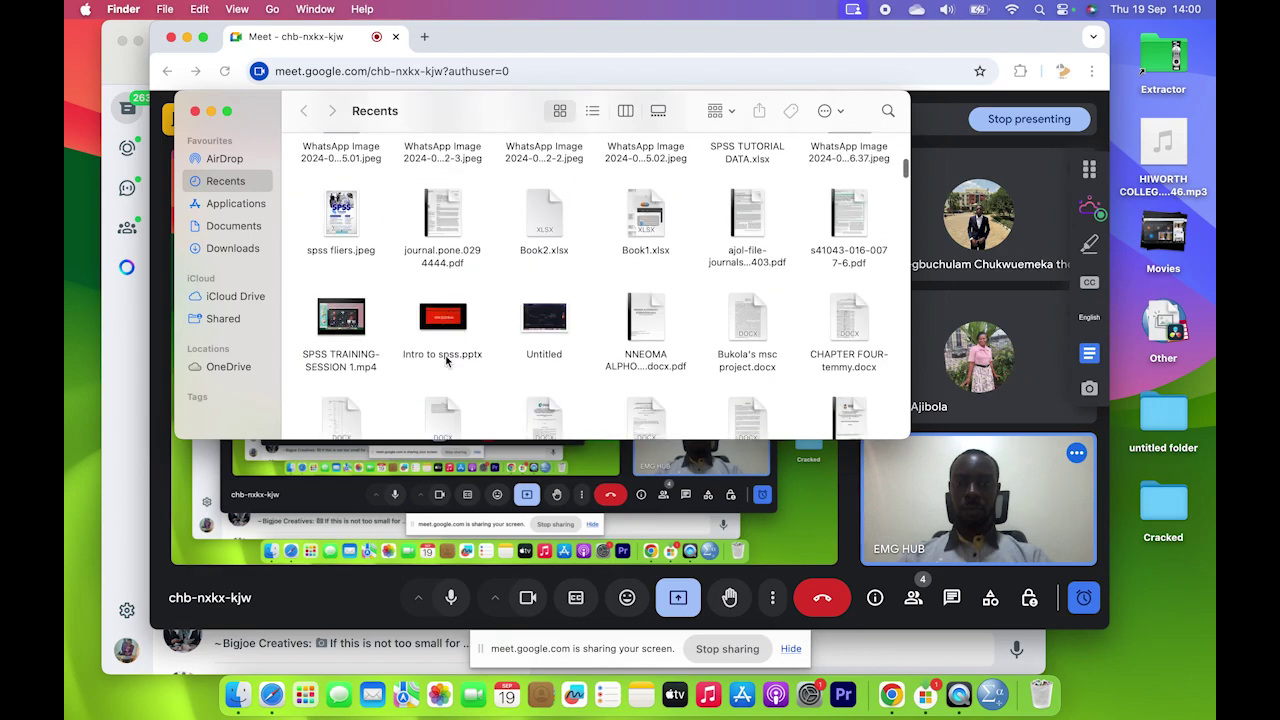
scroll(447, 361, down, 15)
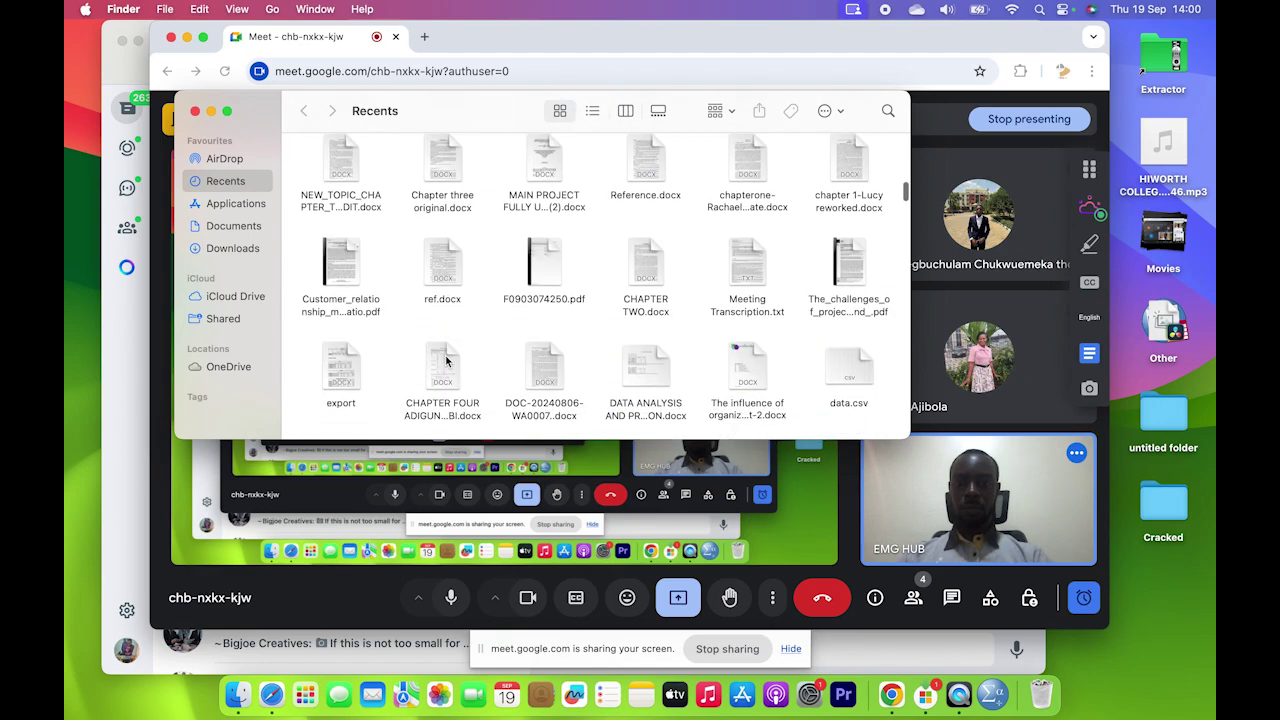
scroll(447, 361, up, 15)
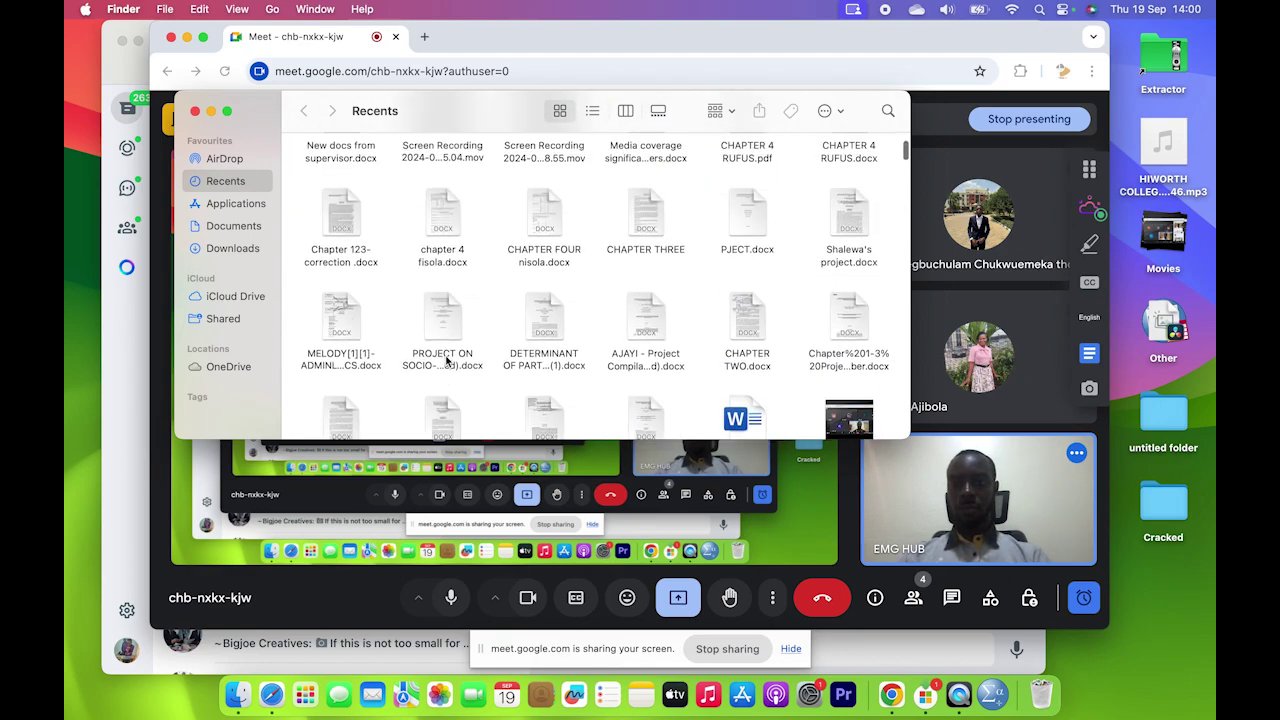
click(239, 254)
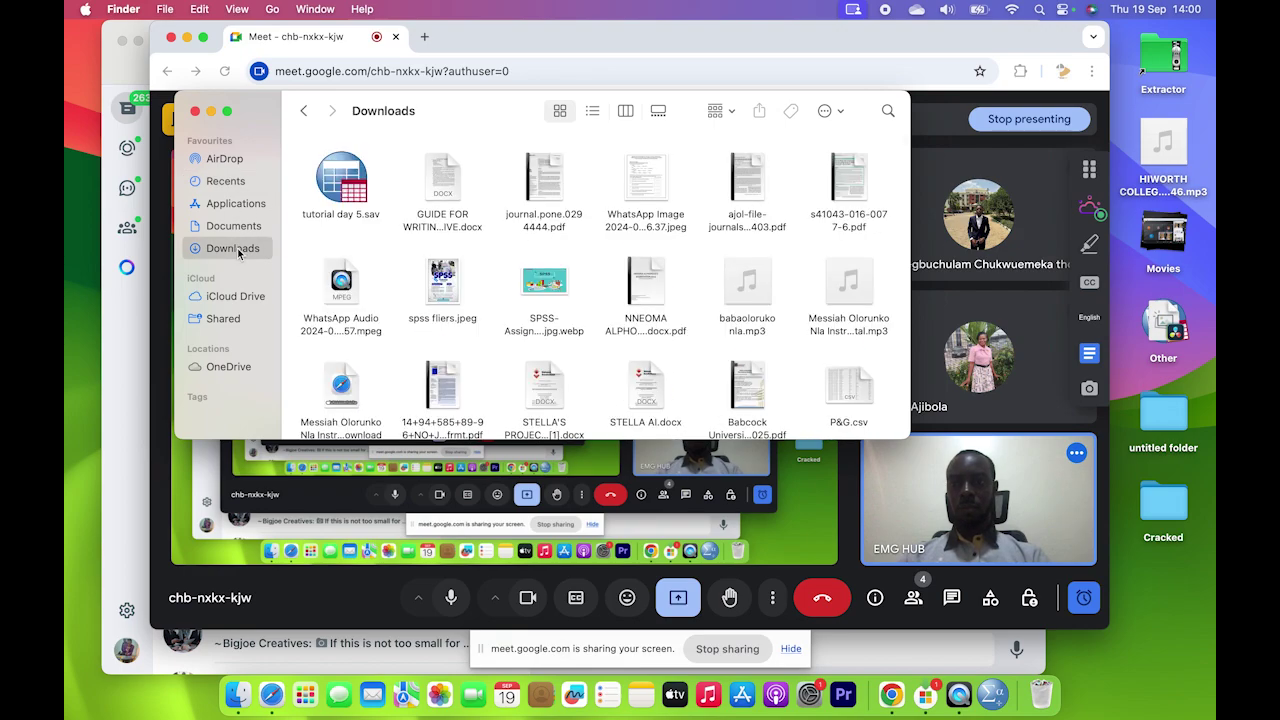
click(334, 180)
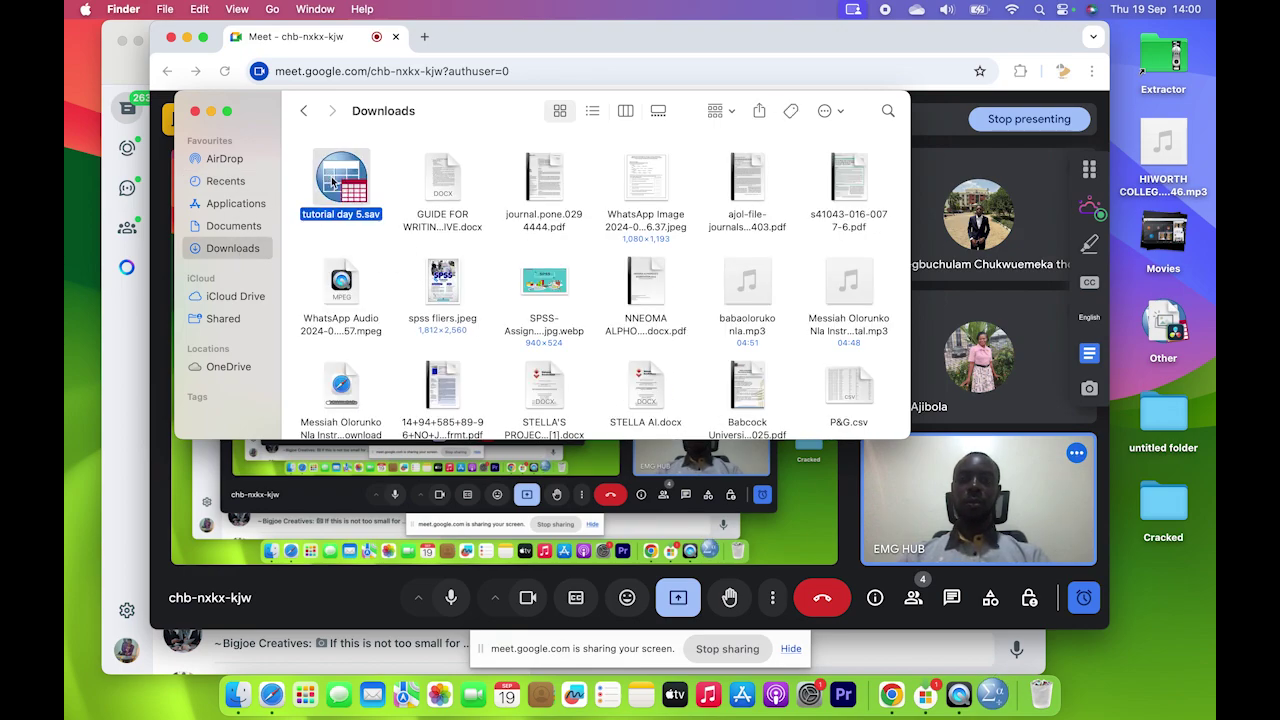
double_click(333, 181)
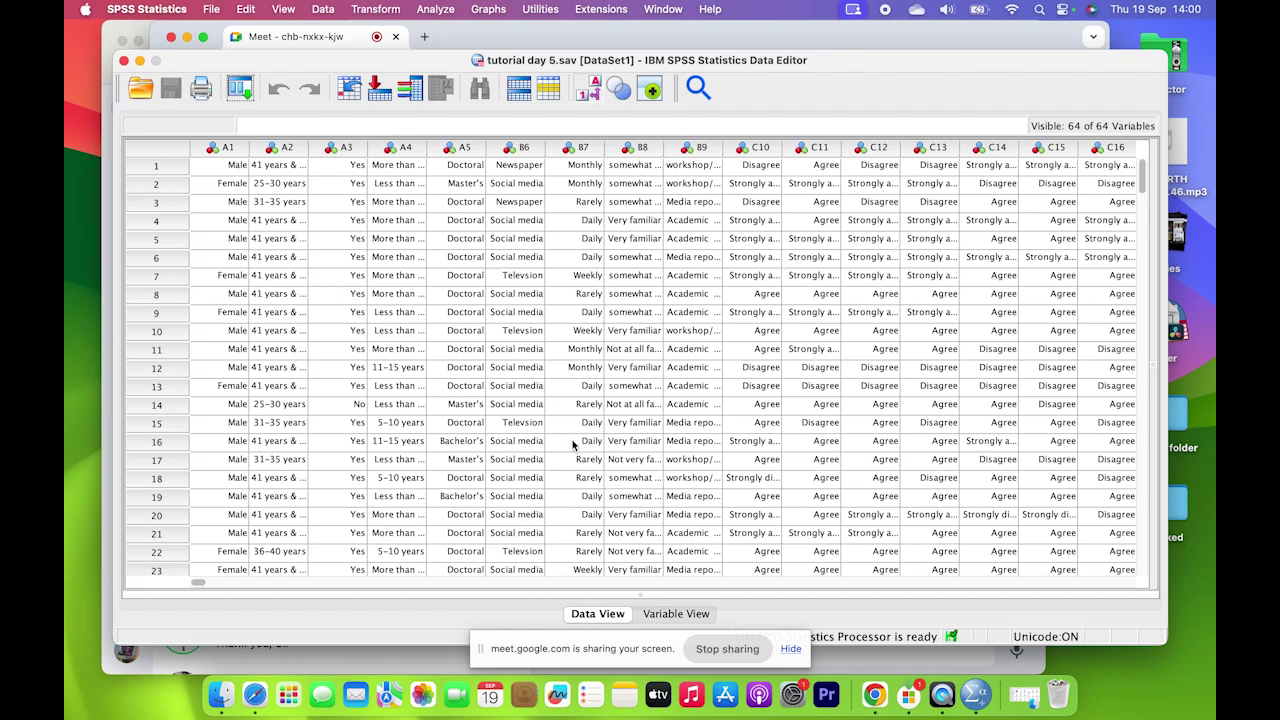
Show the numeric codes instead of the value labels in the tutorial day 5.sav data grid.
scroll(573, 444, down, 5)
scroll(573, 444, up, 5)
scroll(573, 444, down, 3)
scroll(573, 444, up, 3)
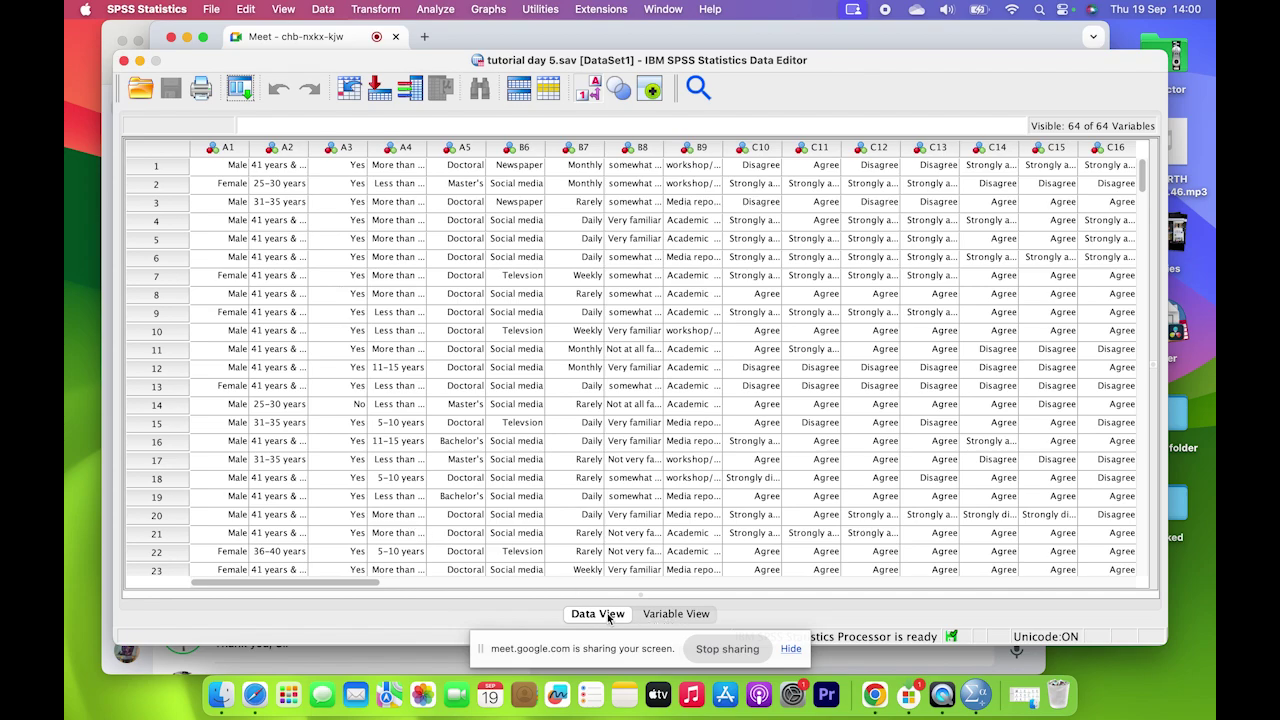
click(594, 92)
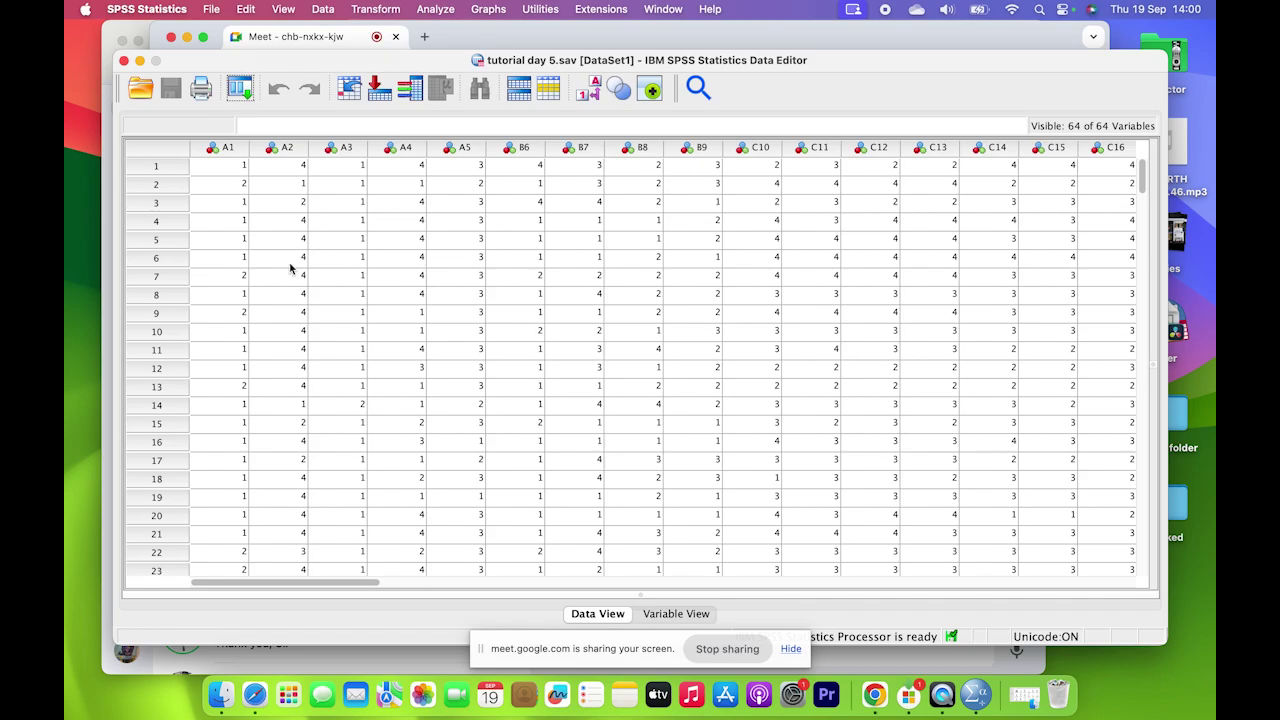
Highlight cases 1 to 7 of variables A1 to A4, the whole A1 column, and its first cell.
drag(222, 168, 408, 281)
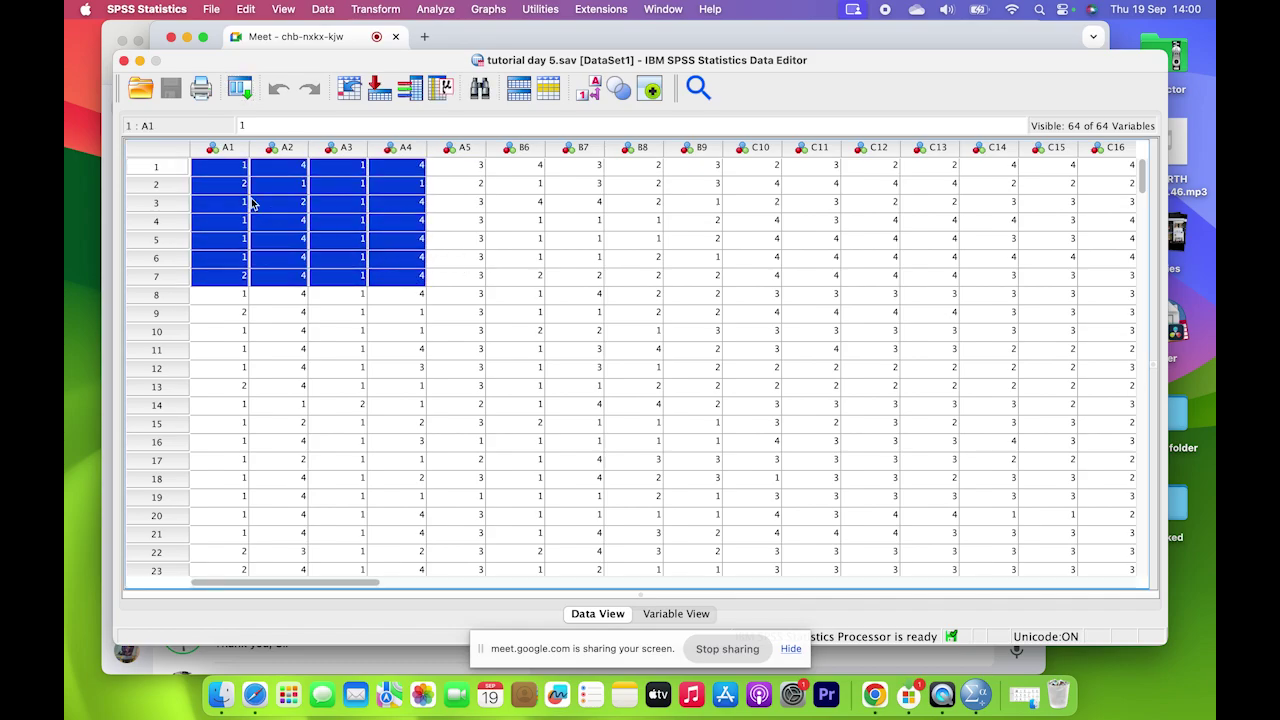
click(218, 168)
click(230, 150)
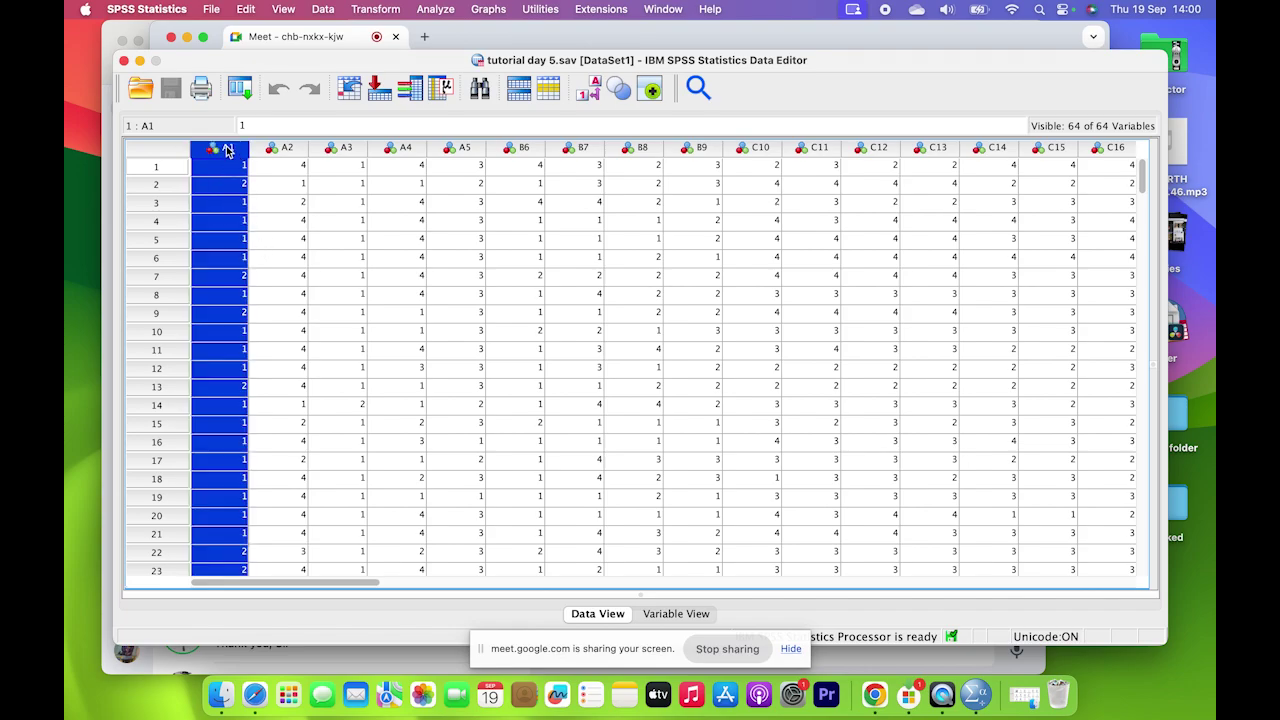
click(230, 166)
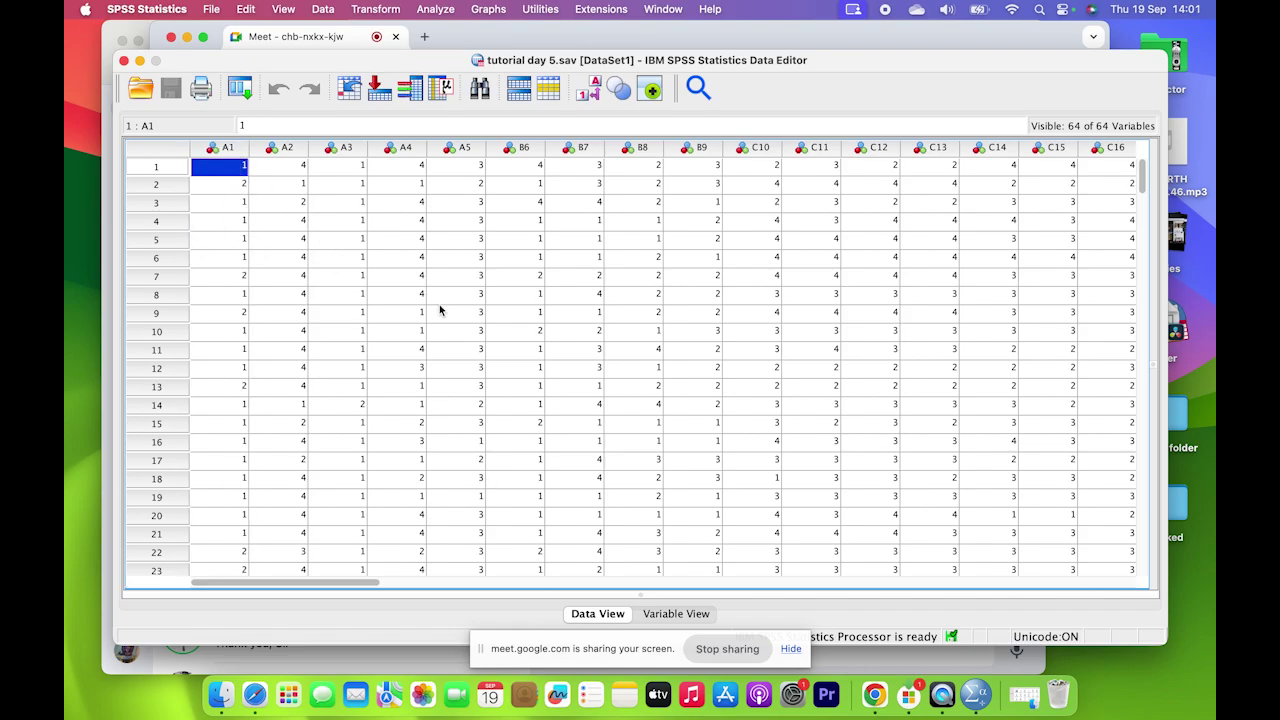
Review the Male and Female value labels defined for Gender (A1) in the variable definitions, and leave them without making changes.
click(676, 614)
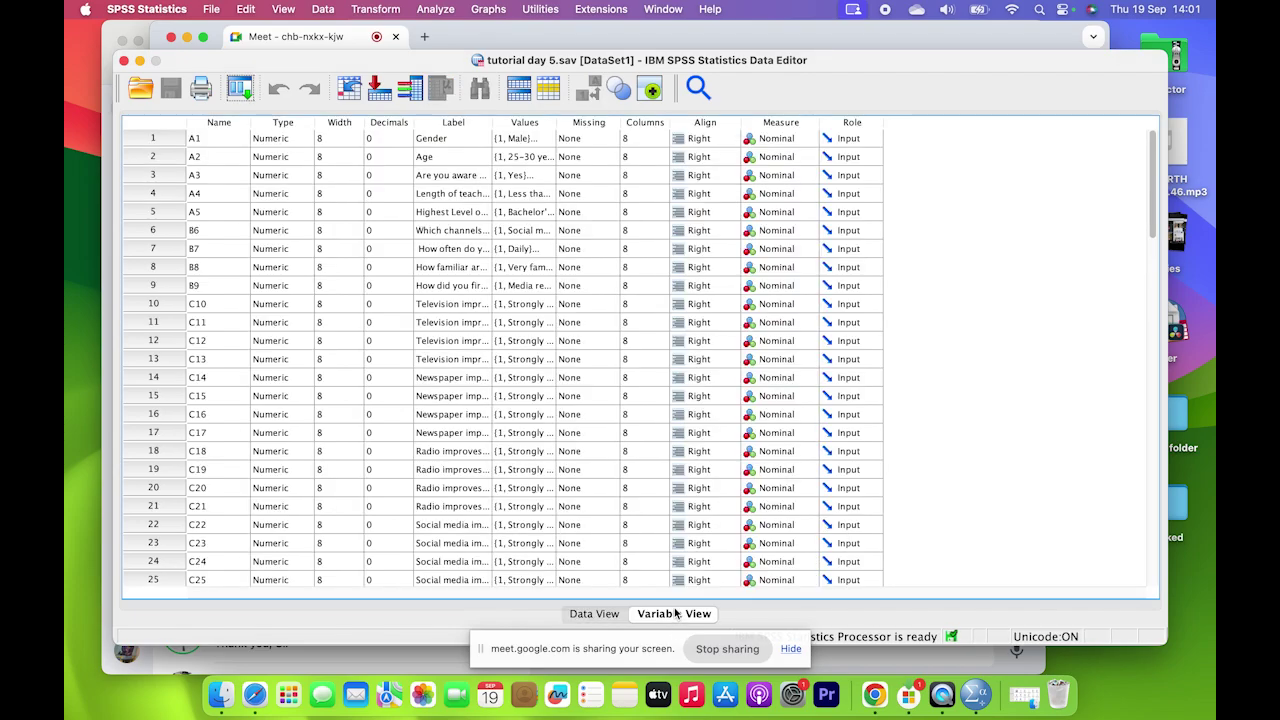
click(453, 140)
click(527, 139)
click(551, 139)
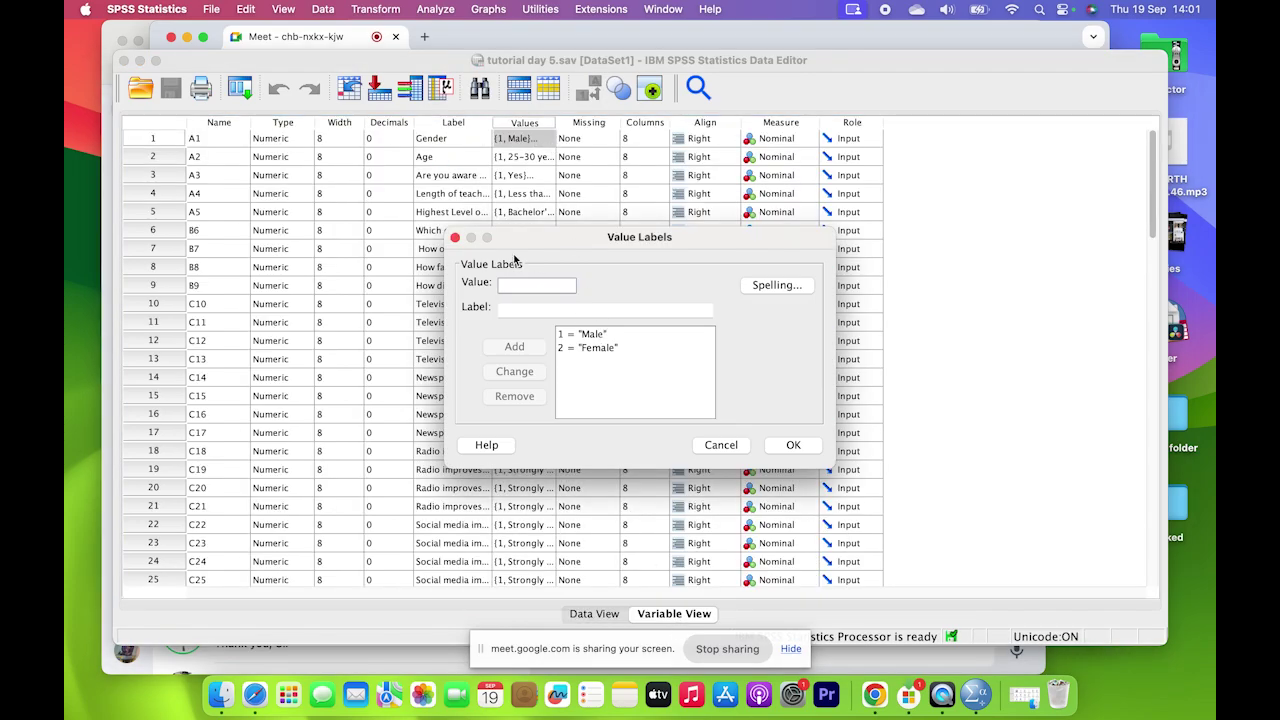
click(595, 337)
click(595, 348)
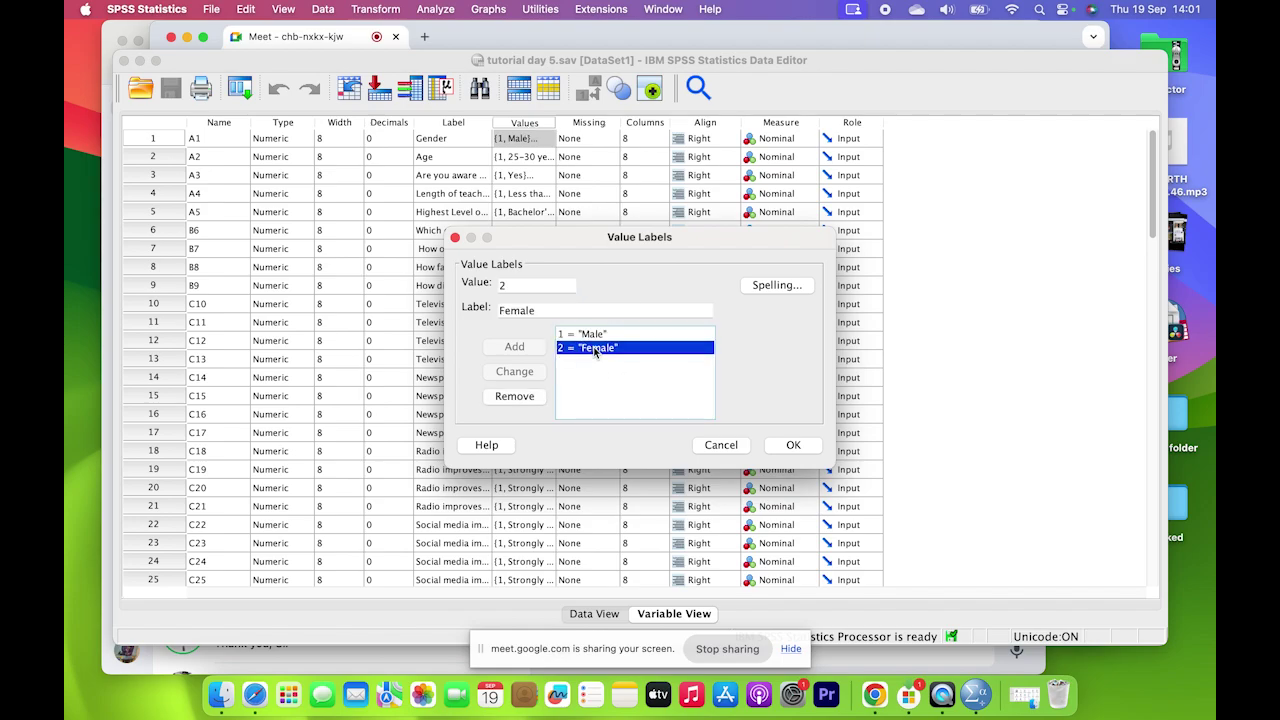
click(587, 336)
click(593, 348)
click(594, 336)
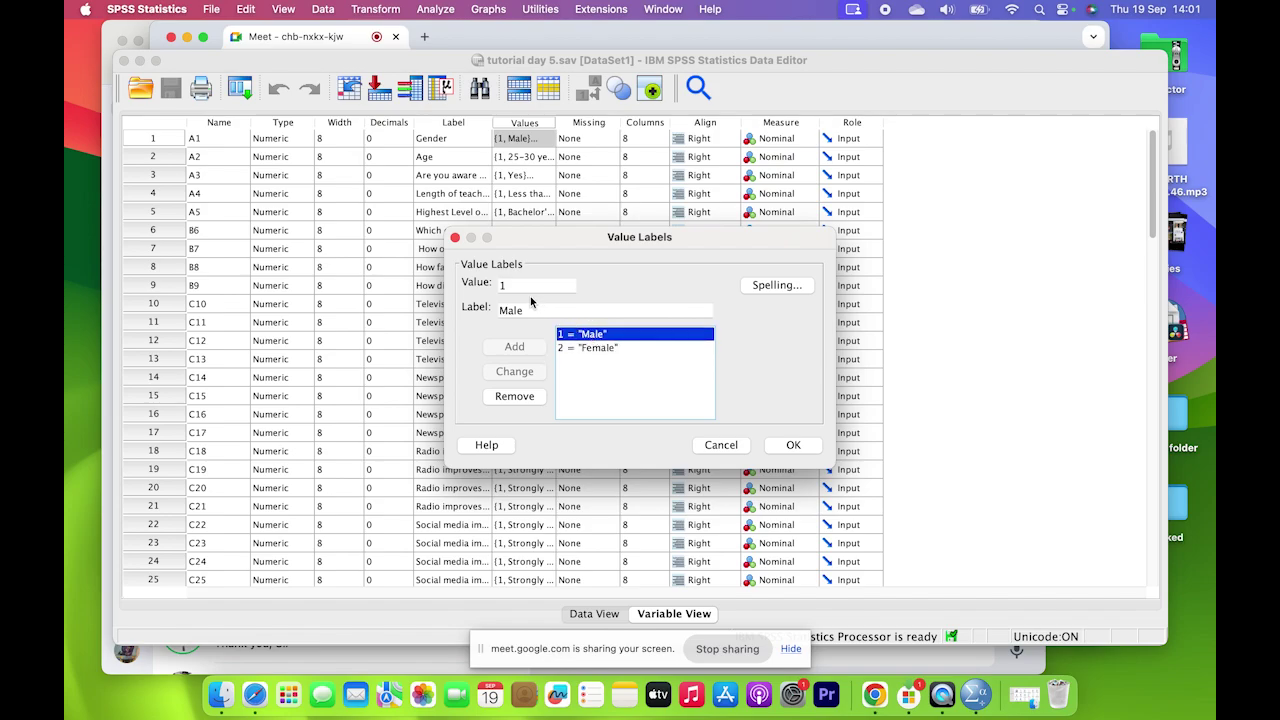
click(585, 348)
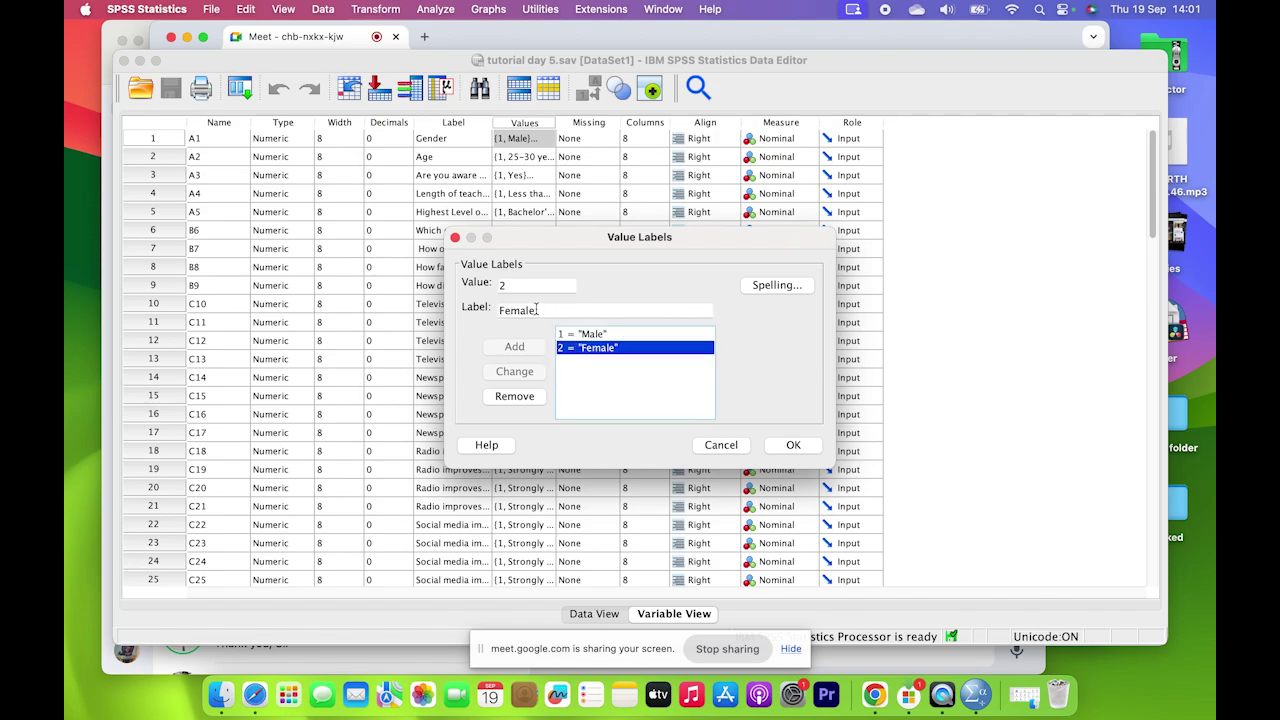
click(557, 309)
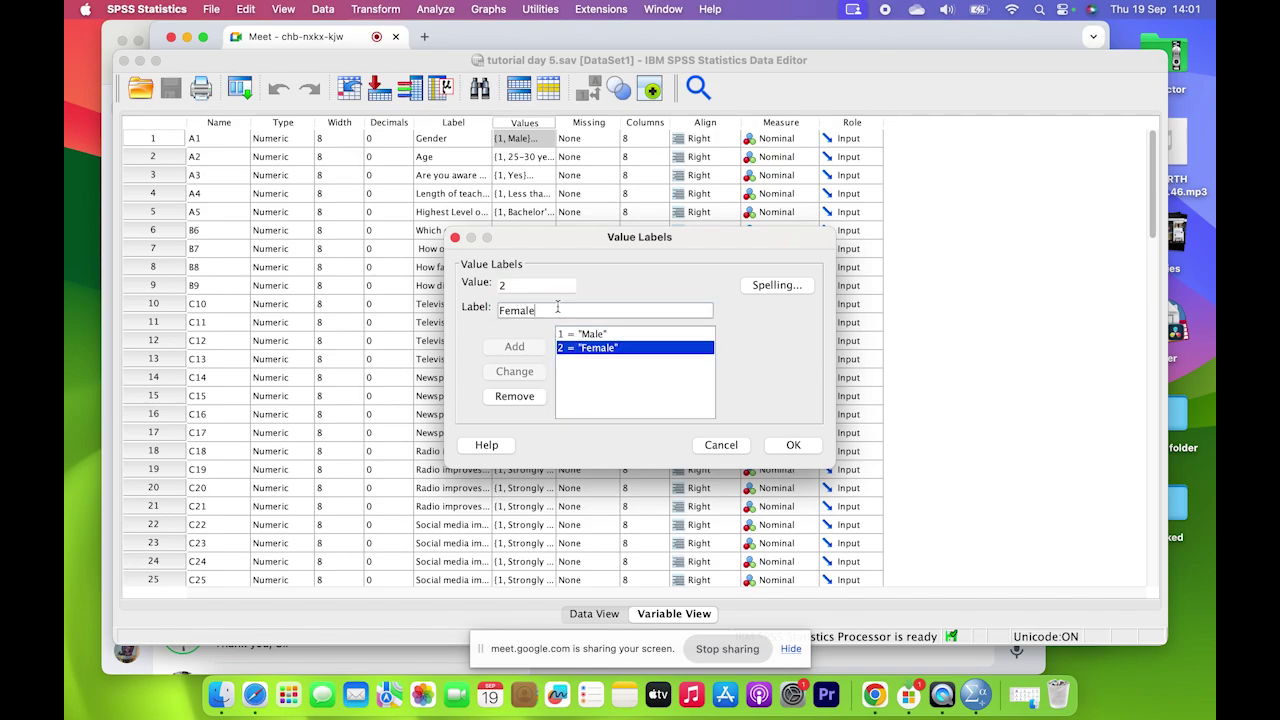
click(721, 445)
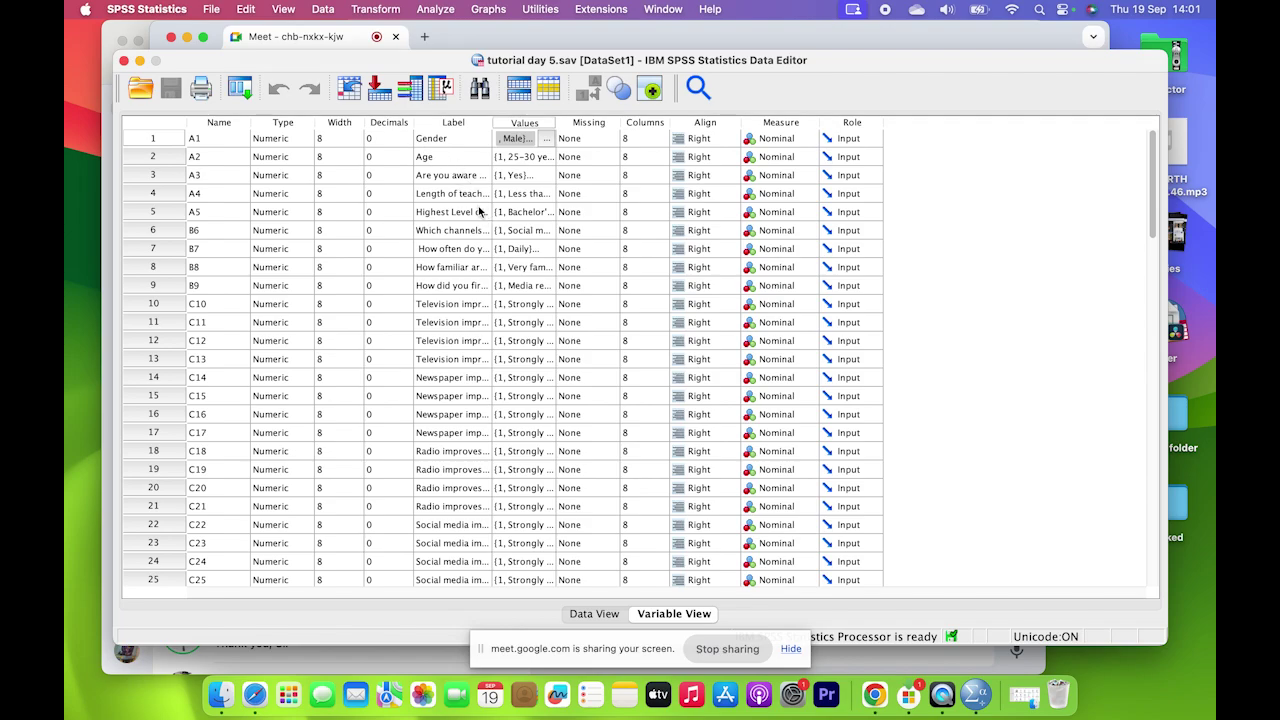
Run a Frequencies analysis on Gender (A1) and select the Gender frequency table in the output.
click(434, 10)
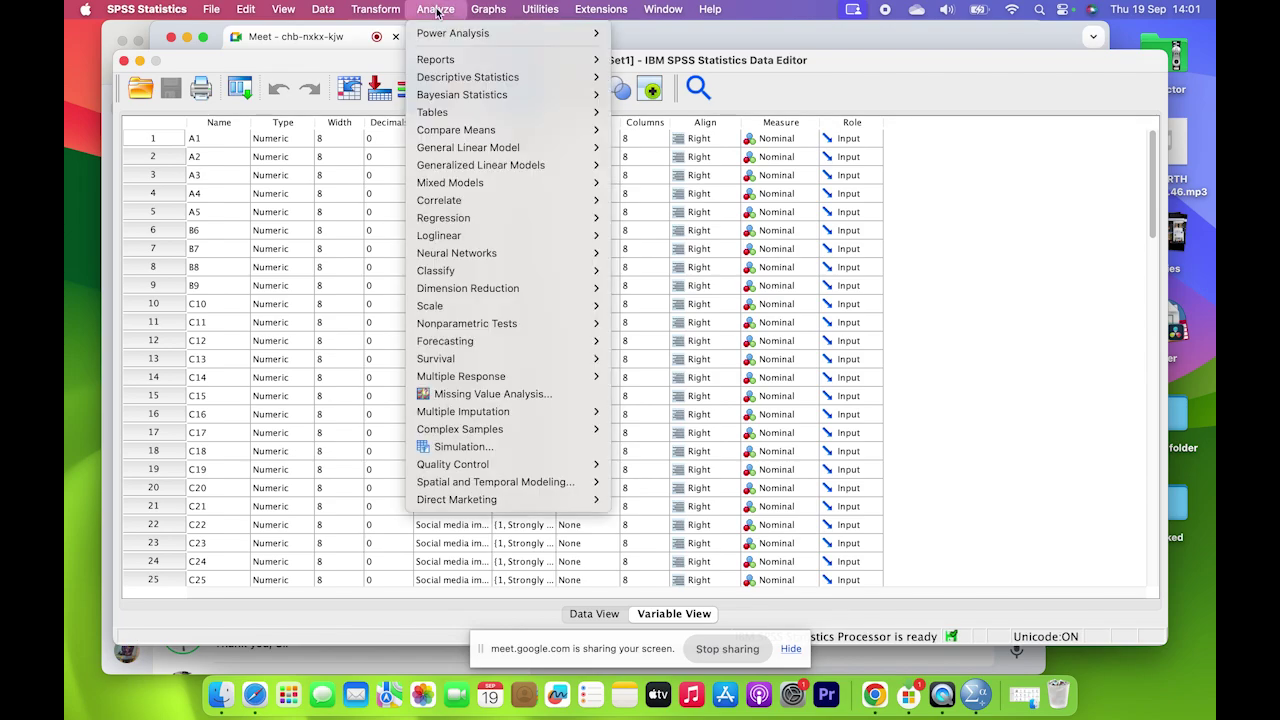
mouse_move(520, 84)
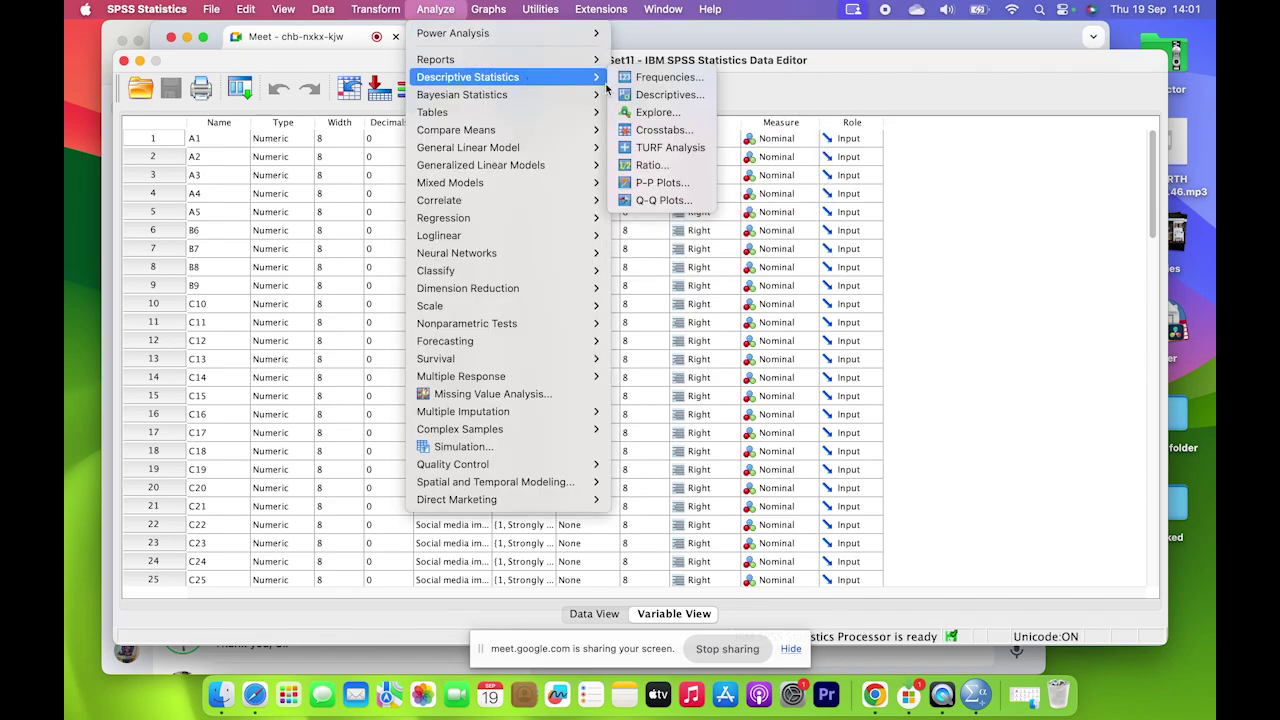
click(668, 79)
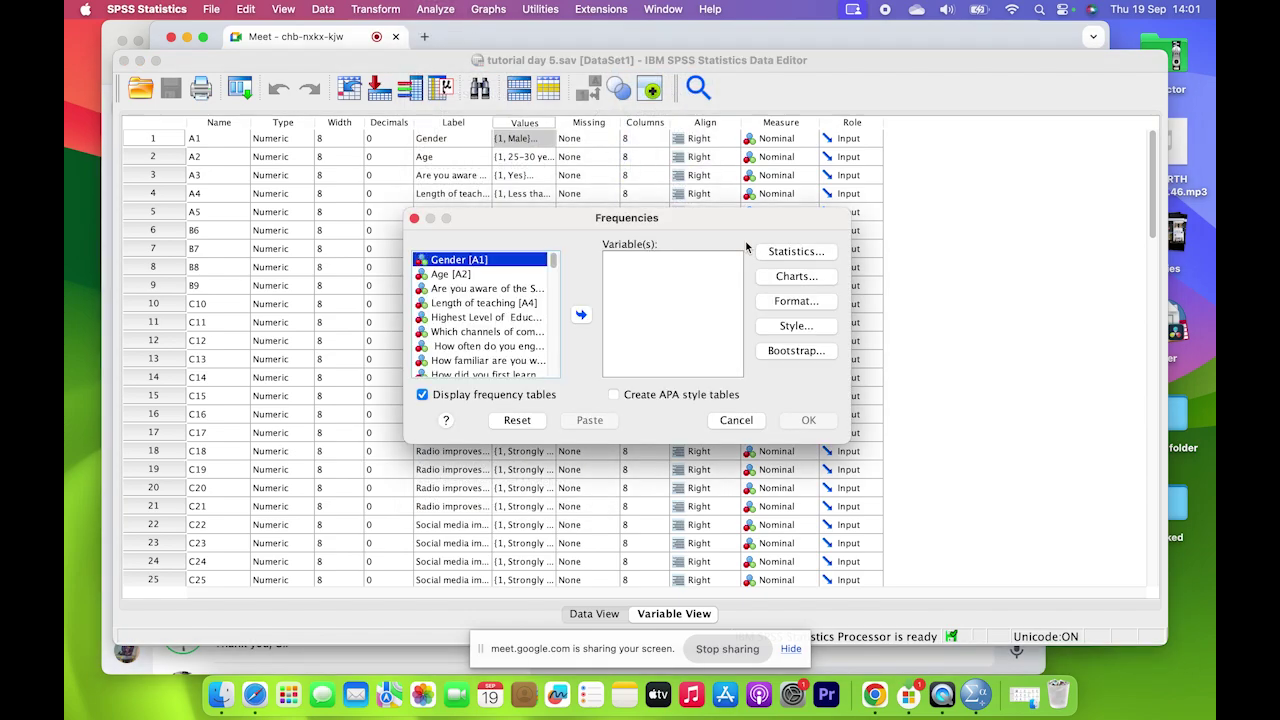
click(581, 316)
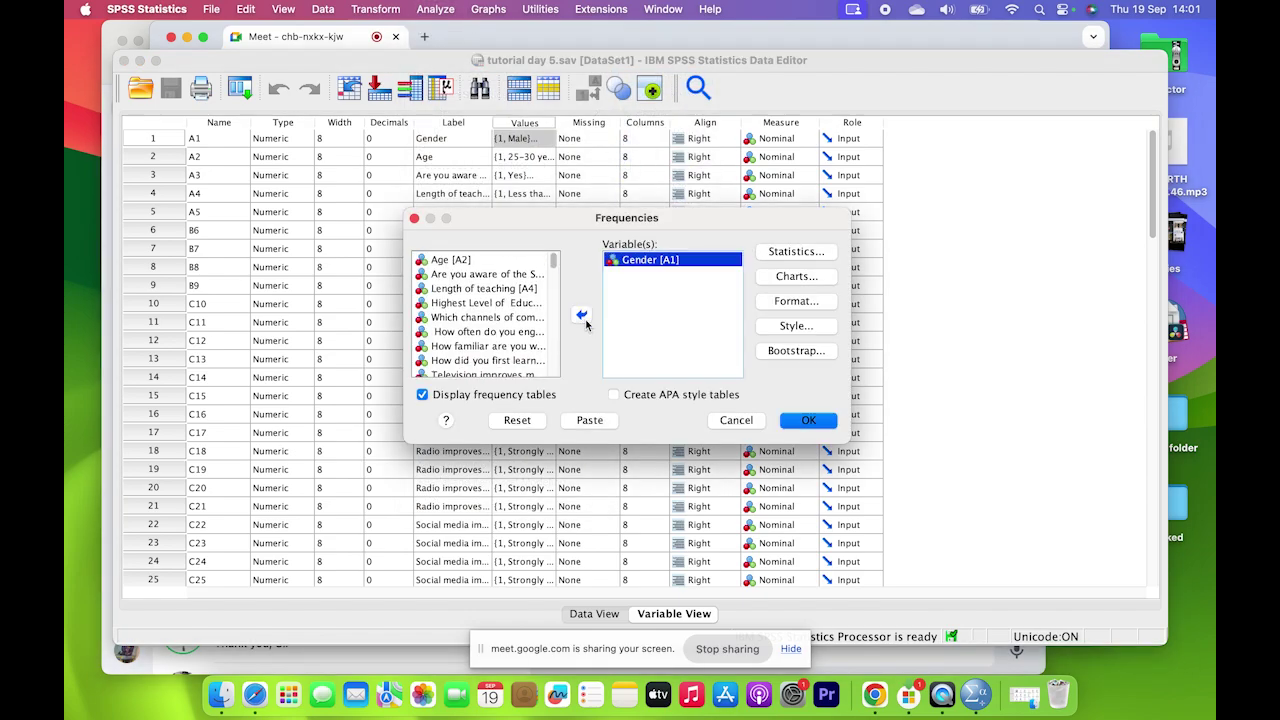
click(807, 421)
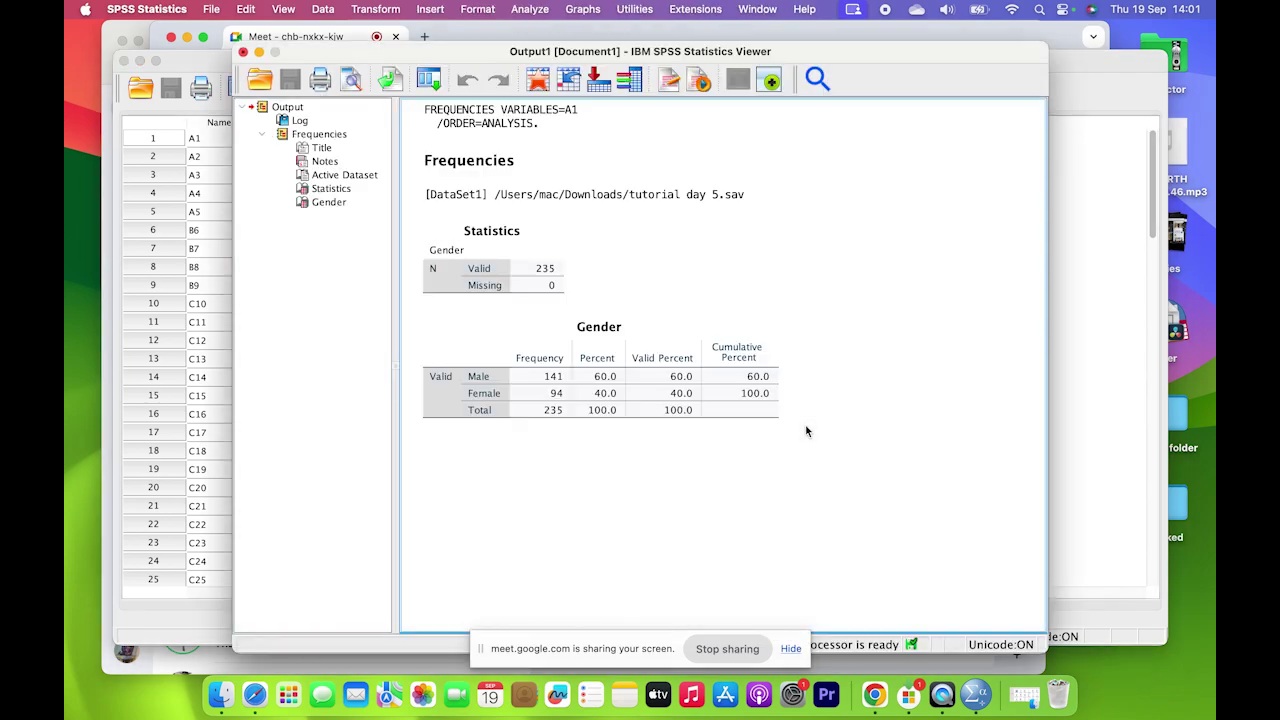
click(509, 384)
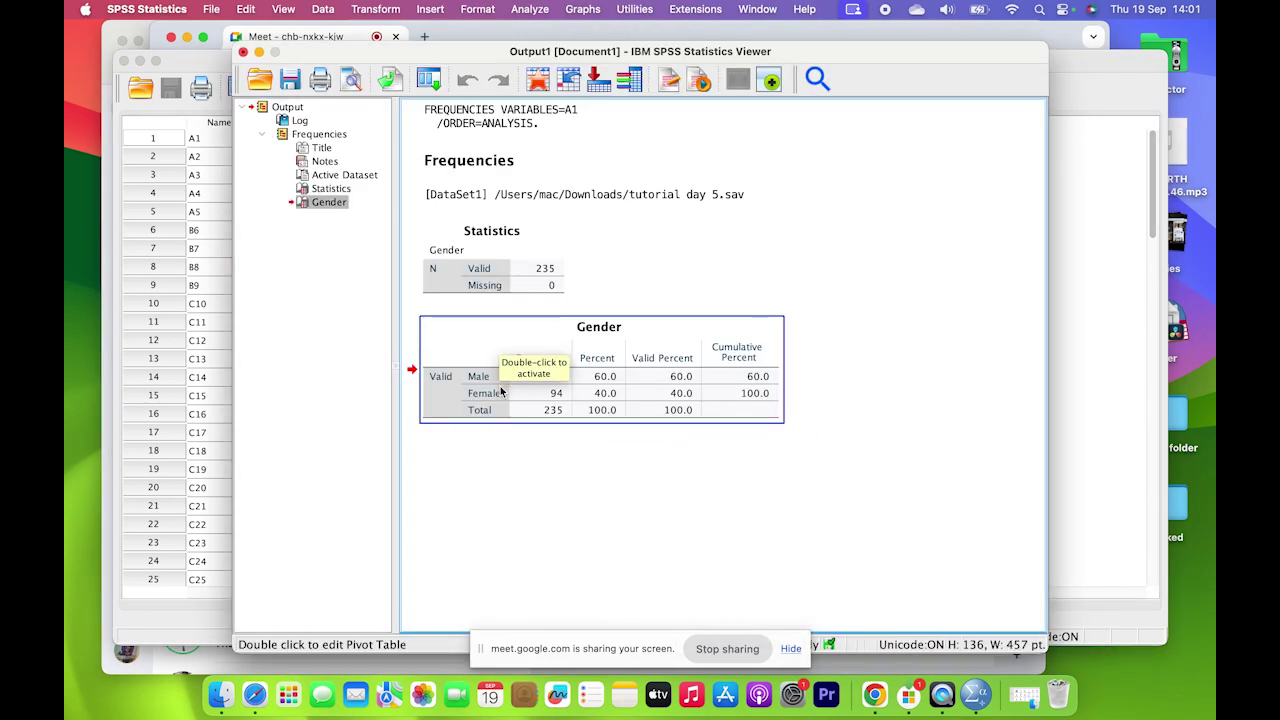
double_click(483, 382)
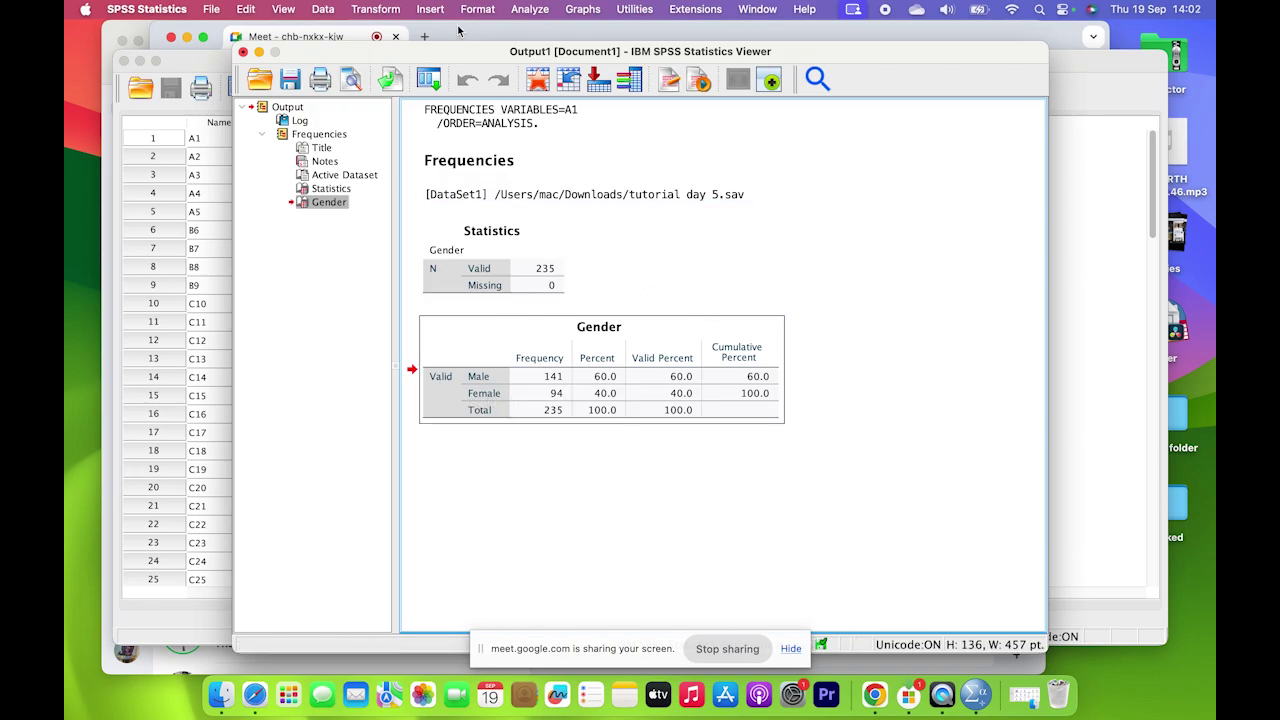
Run Frequencies for Age (A2) in place of Gender and select the Age frequency table in the output.
click(529, 12)
mouse_move(598, 93)
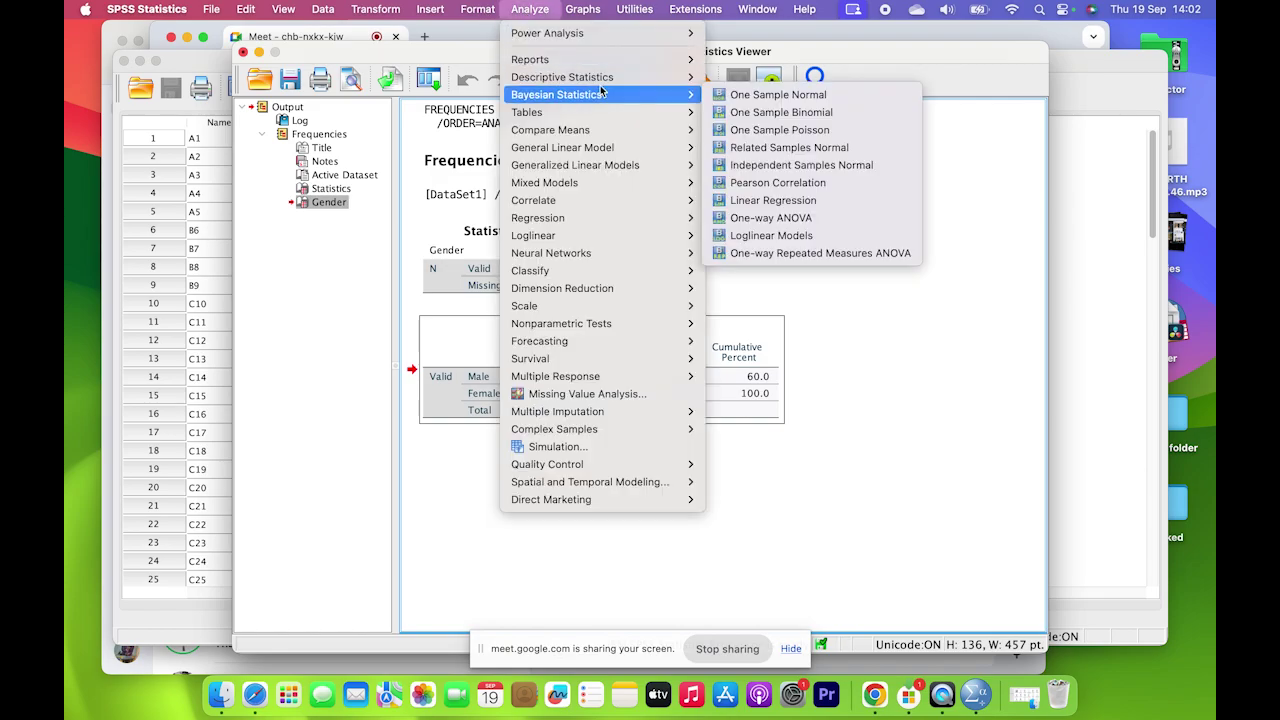
click(760, 80)
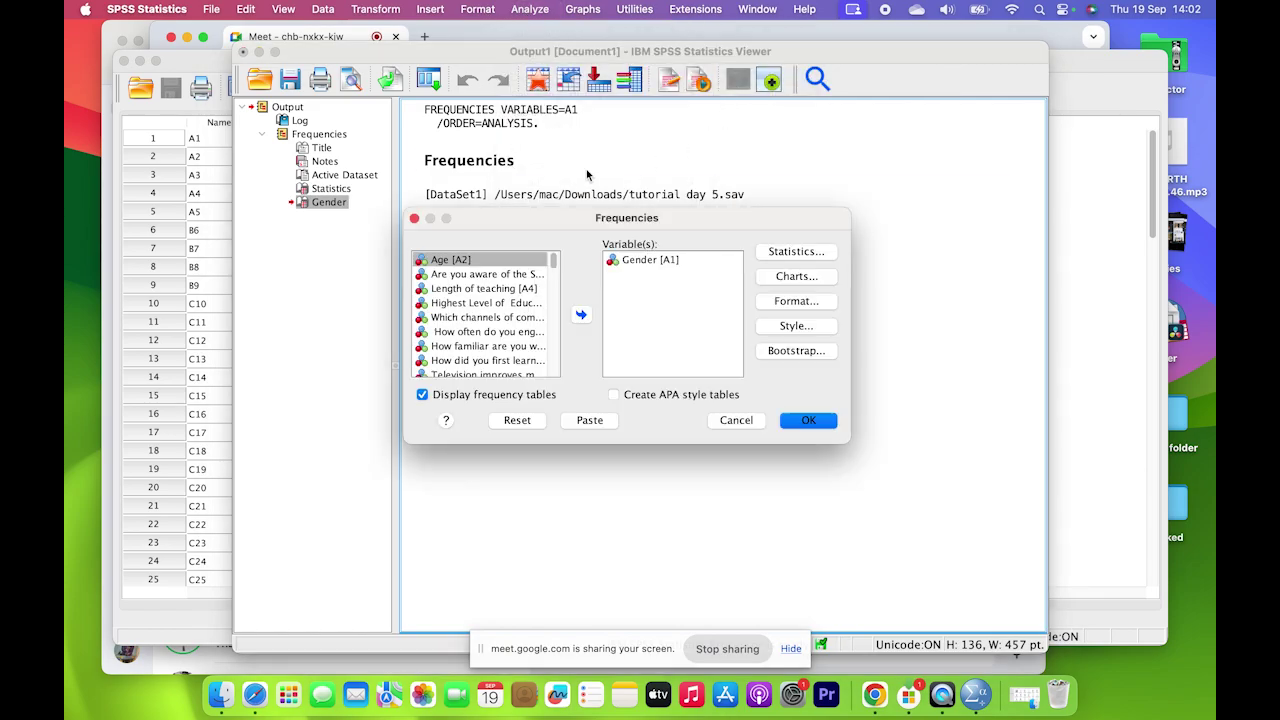
click(581, 315)
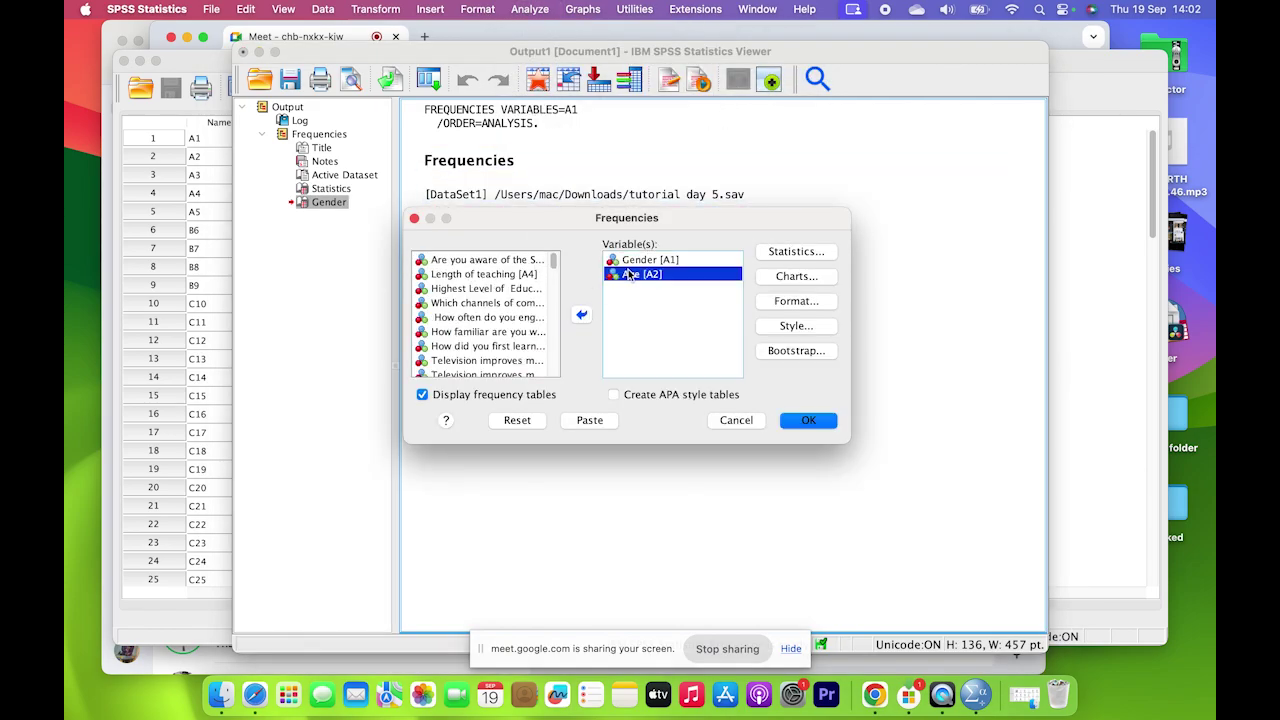
click(640, 260)
click(581, 315)
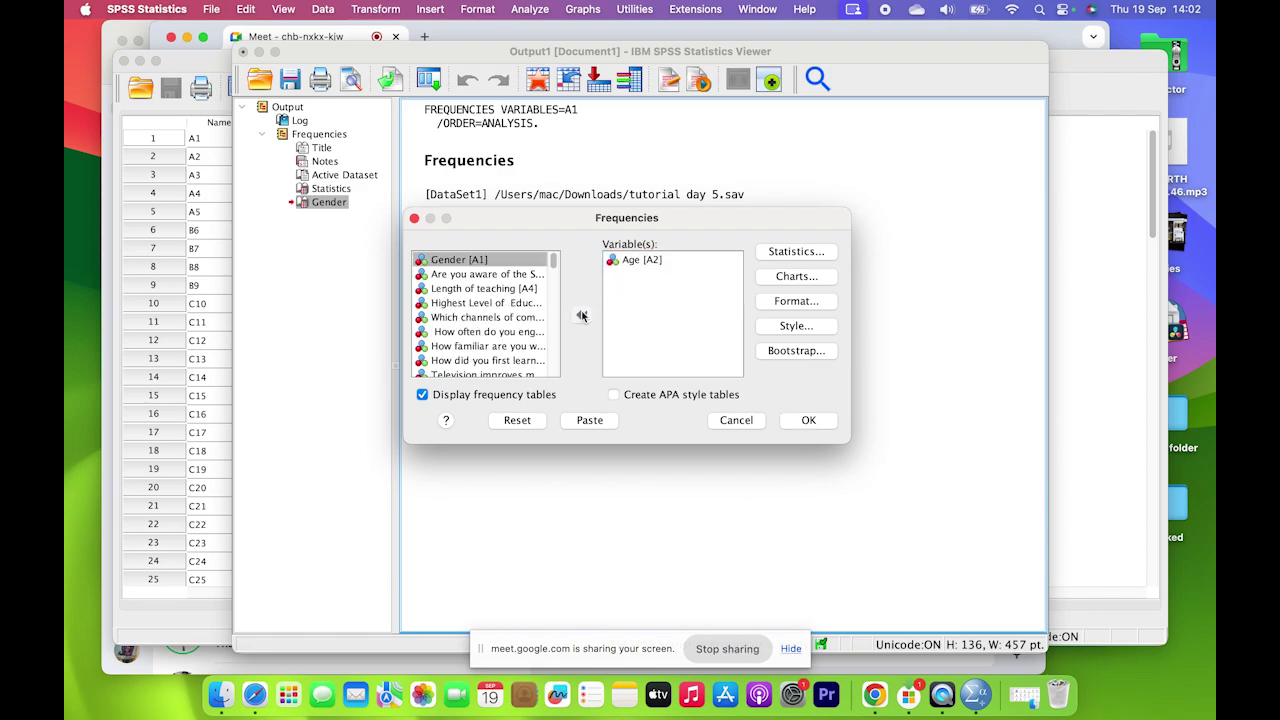
click(646, 261)
click(810, 424)
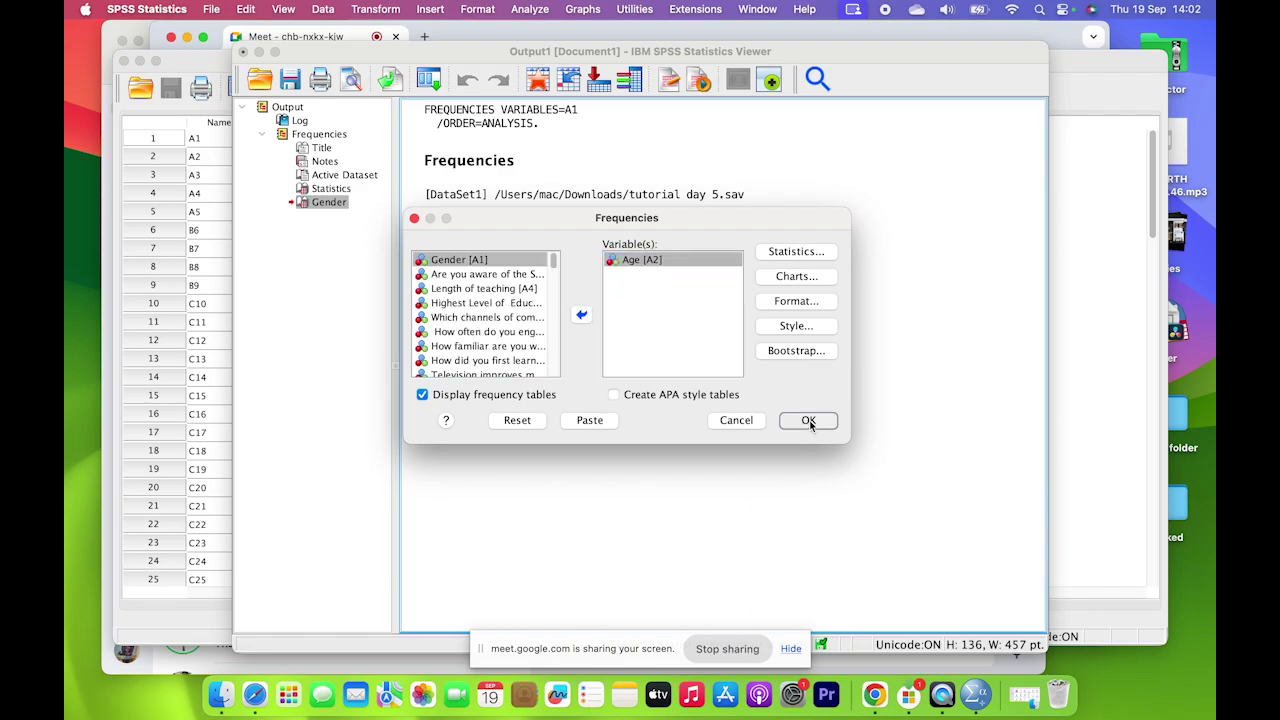
scroll(660, 441, down, 2)
click(557, 520)
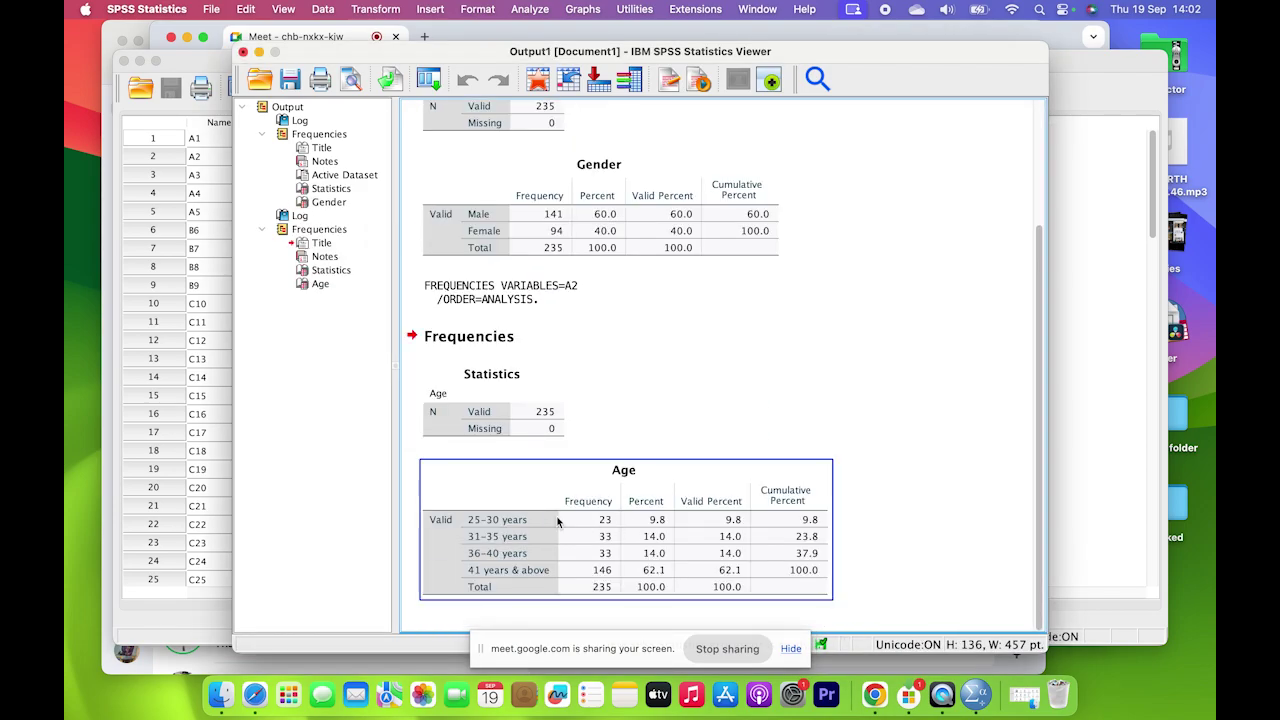
click(565, 486)
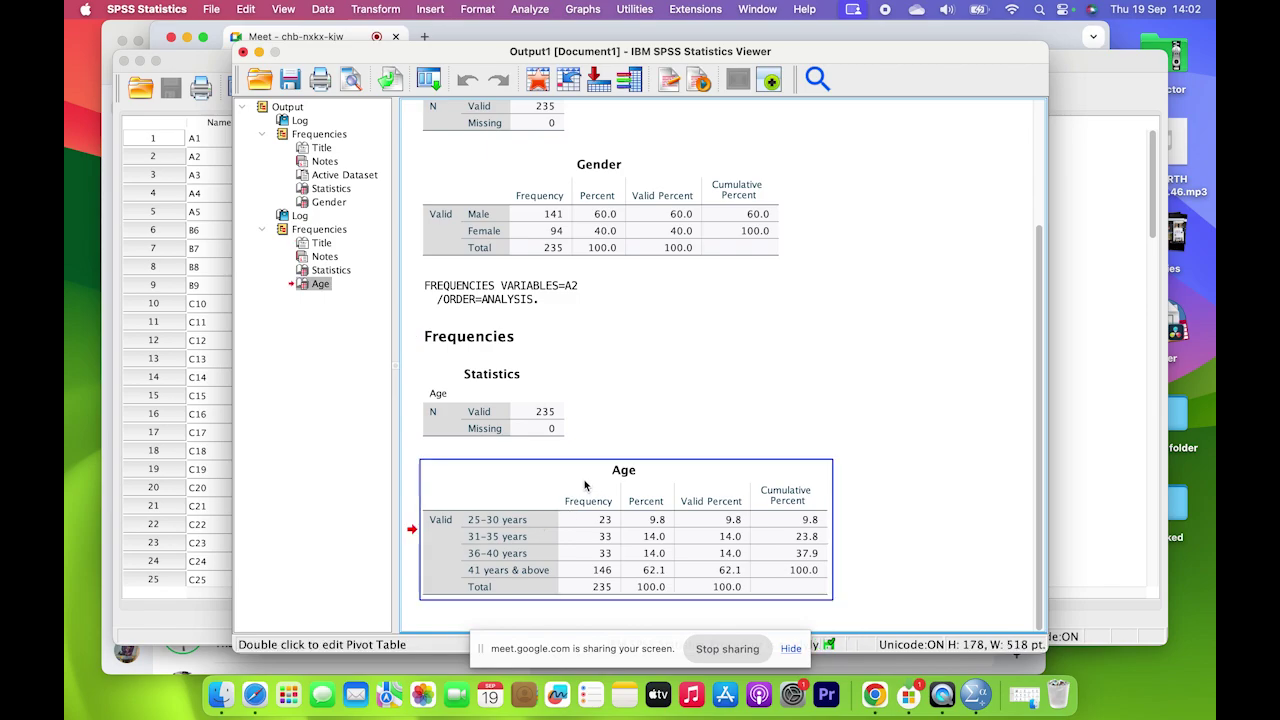
click(562, 563)
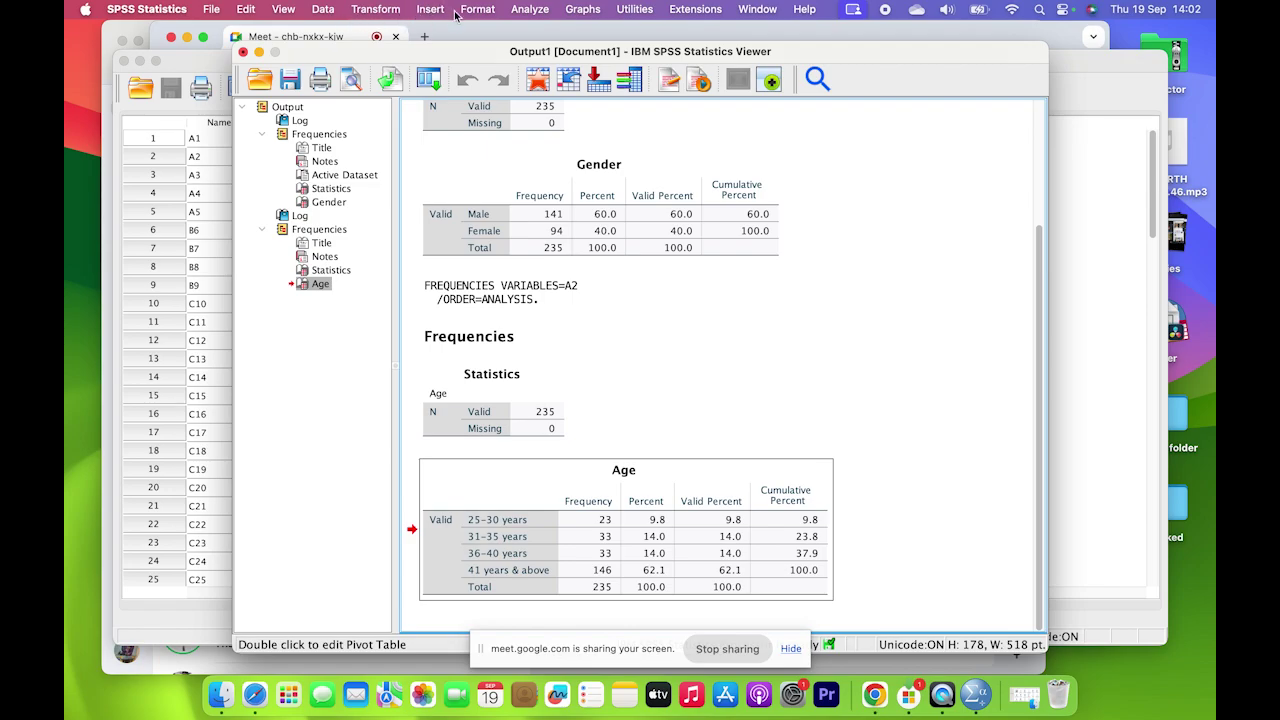
Run Frequencies with APA style tables for the five variables from Gender (A1) to Highest Level of Education (A5).
click(530, 12)
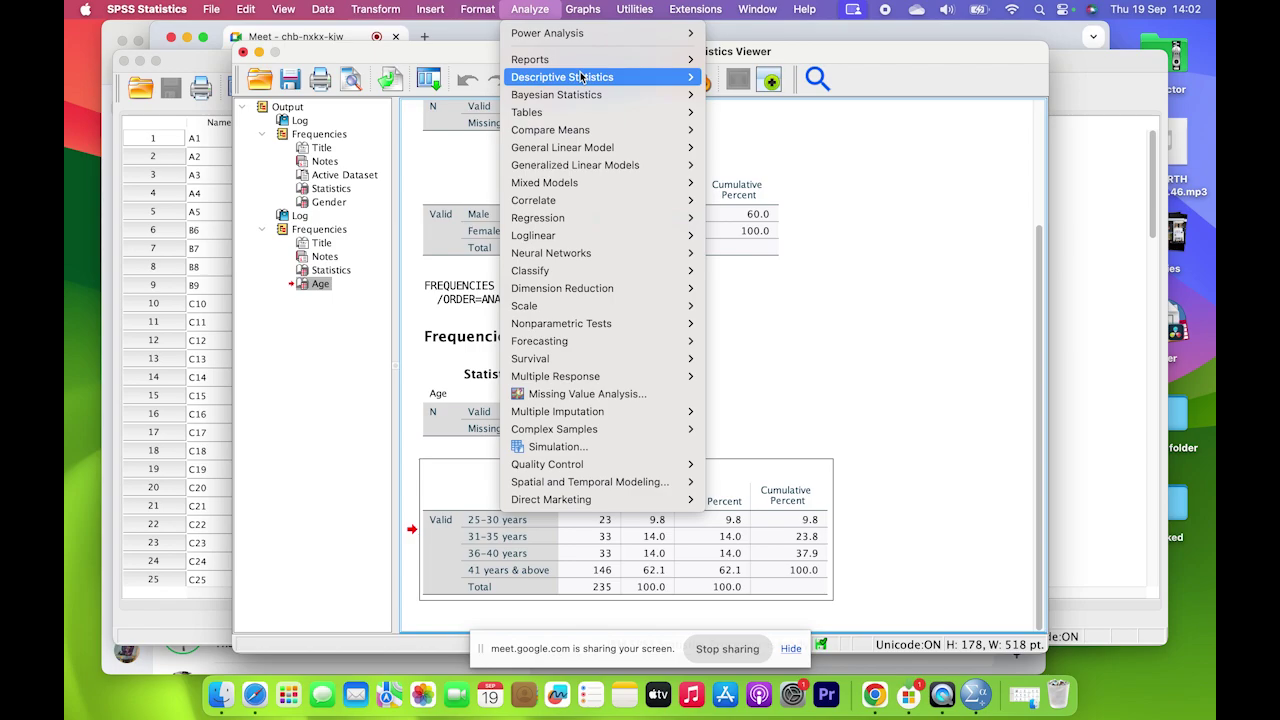
mouse_move(581, 75)
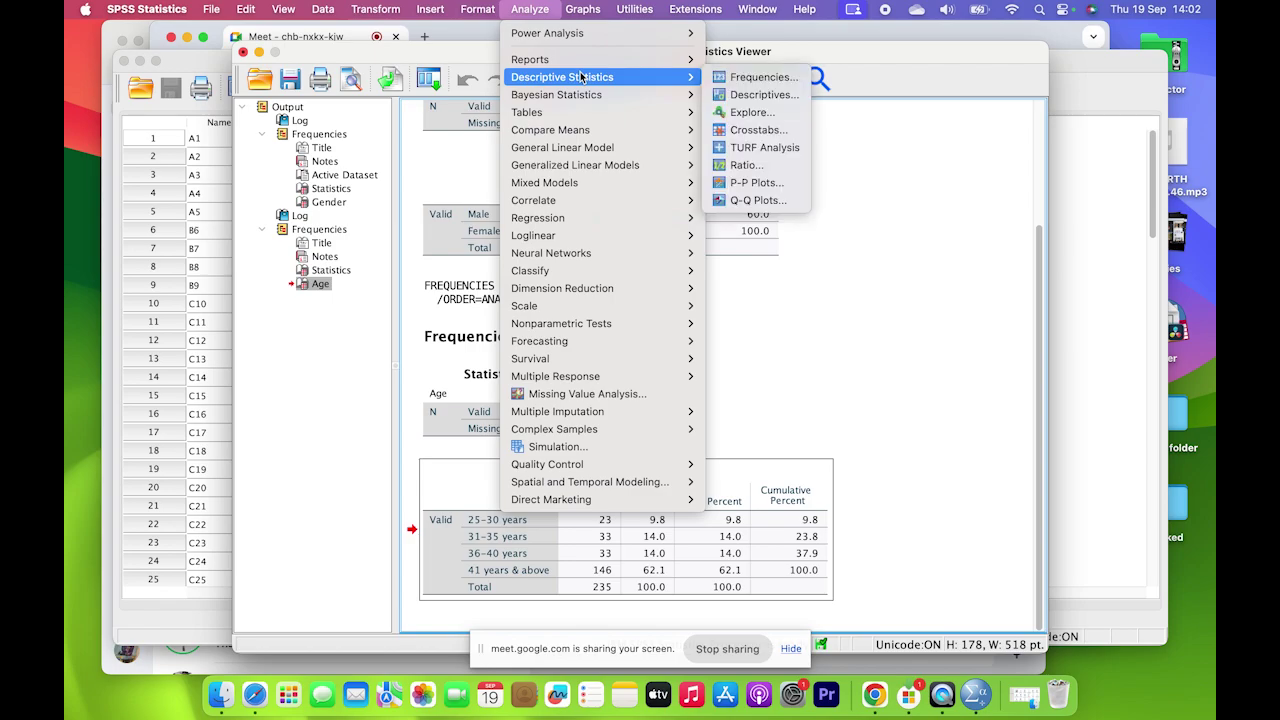
click(764, 77)
click(628, 262)
click(581, 314)
click(488, 262)
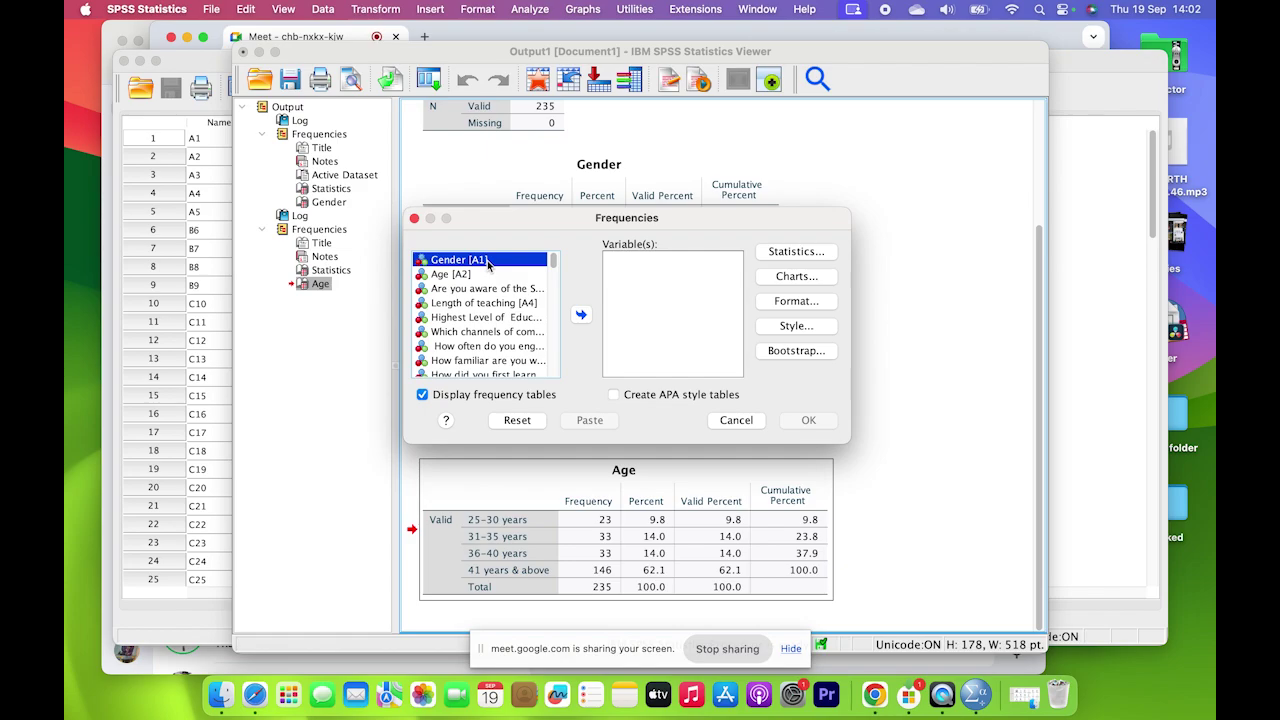
key(shift+Down)
key(shift+Down)
key(shift+Down)
key(shift+Down)
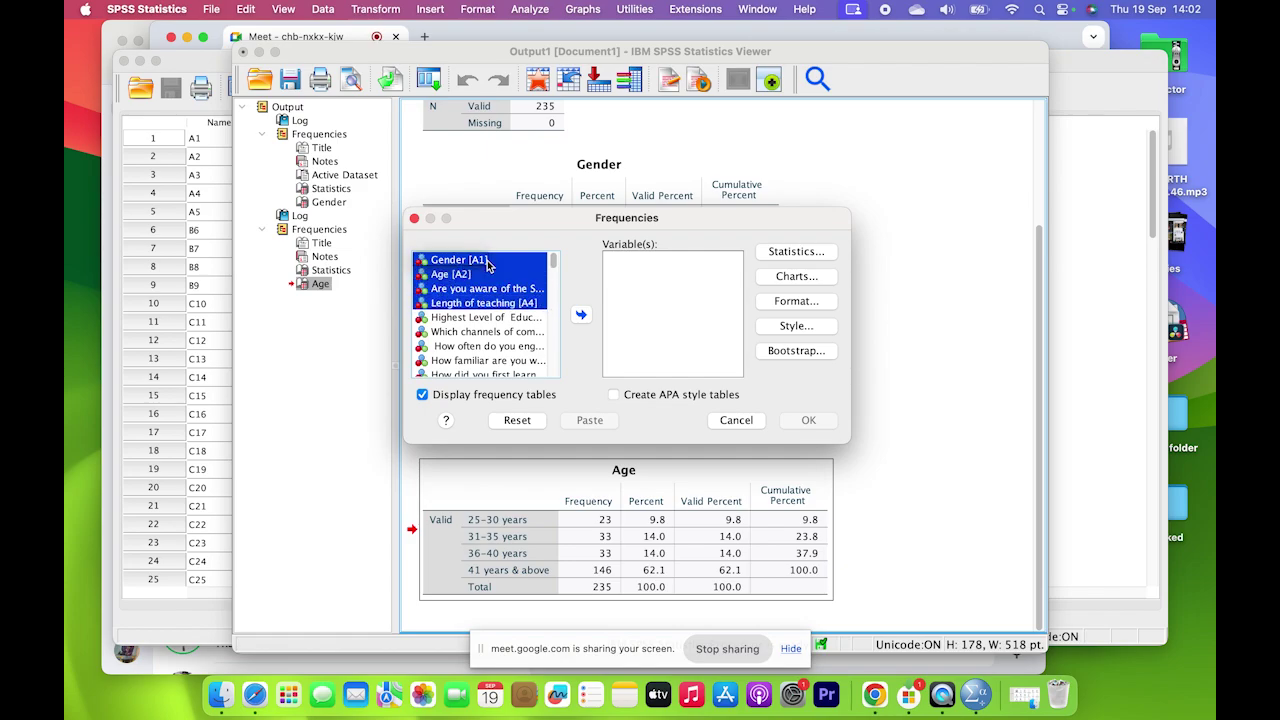
click(582, 315)
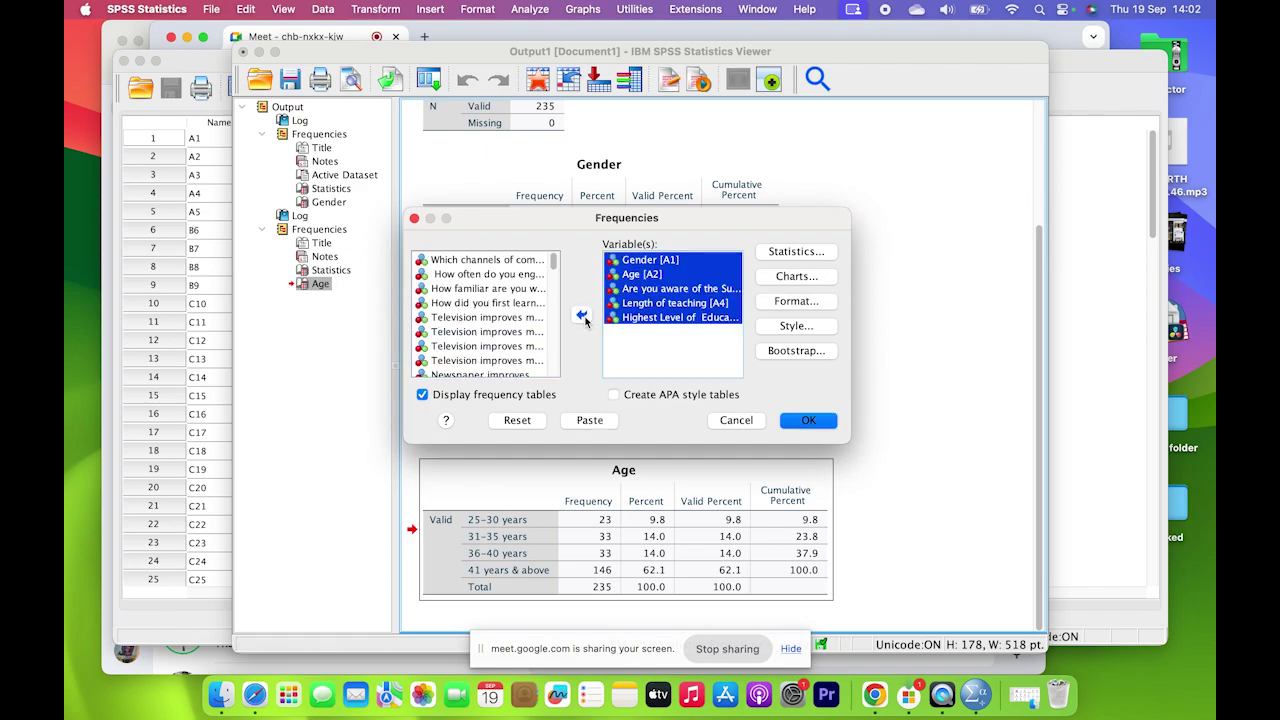
click(614, 395)
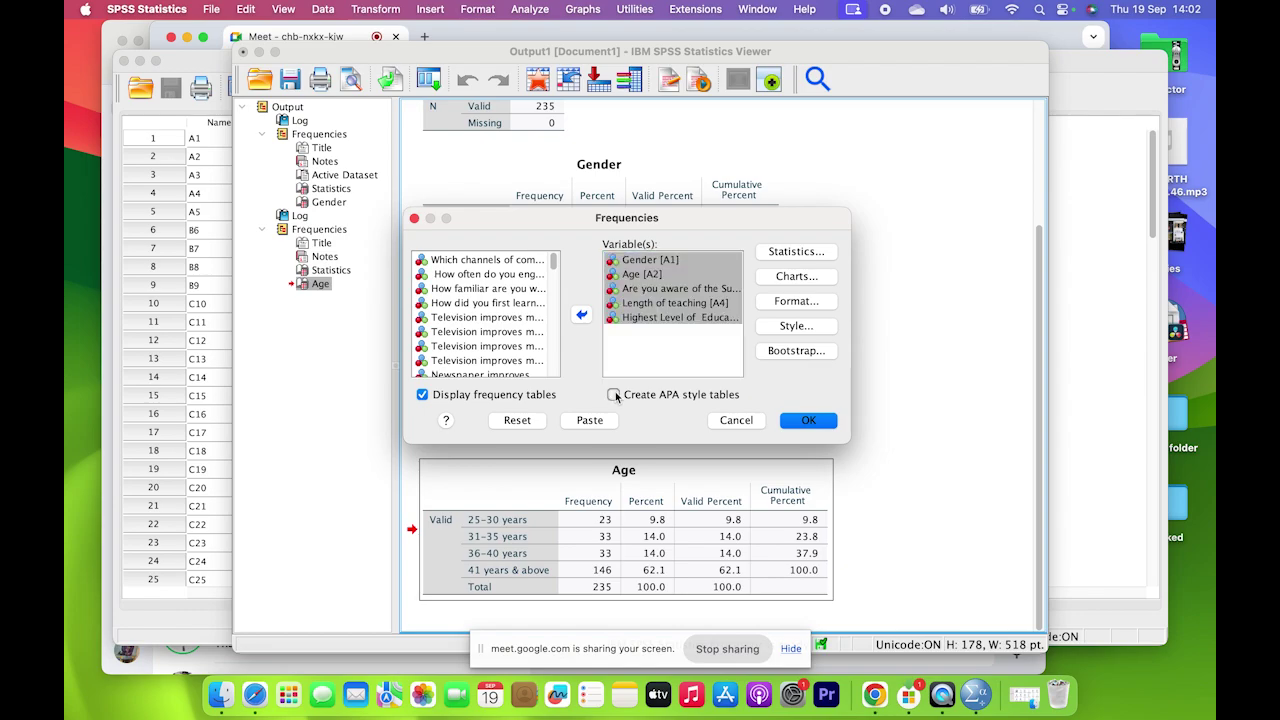
click(807, 421)
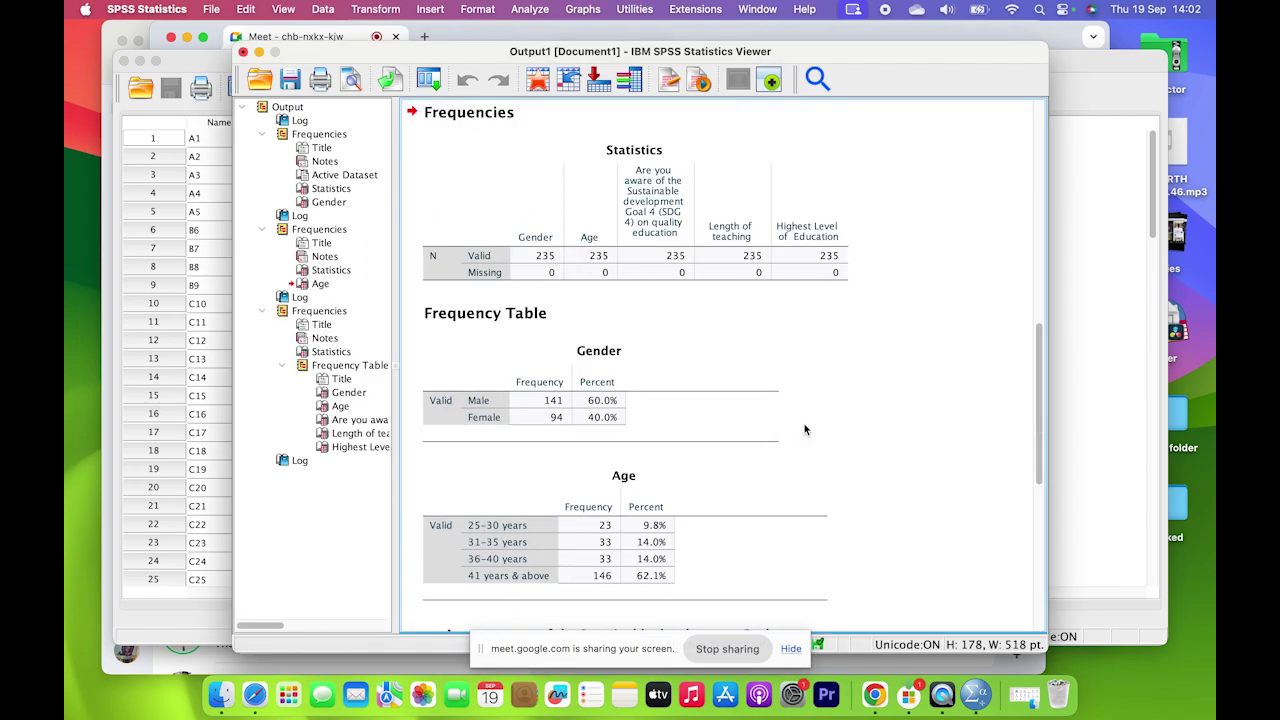
Review the APA style frequency tables for Age, SDG 4 awareness, Length of teaching and Highest Level of Education, and return to the output's beginning.
scroll(805, 430, down, 10)
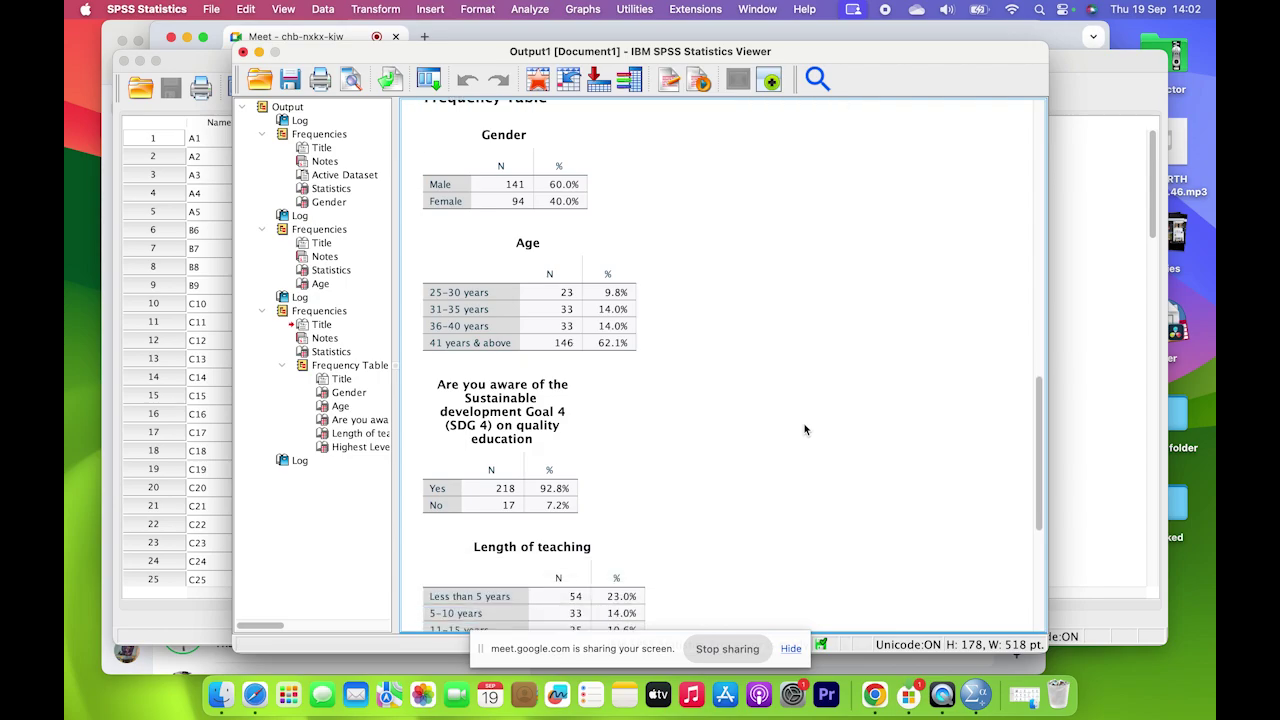
scroll(805, 430, up, 10)
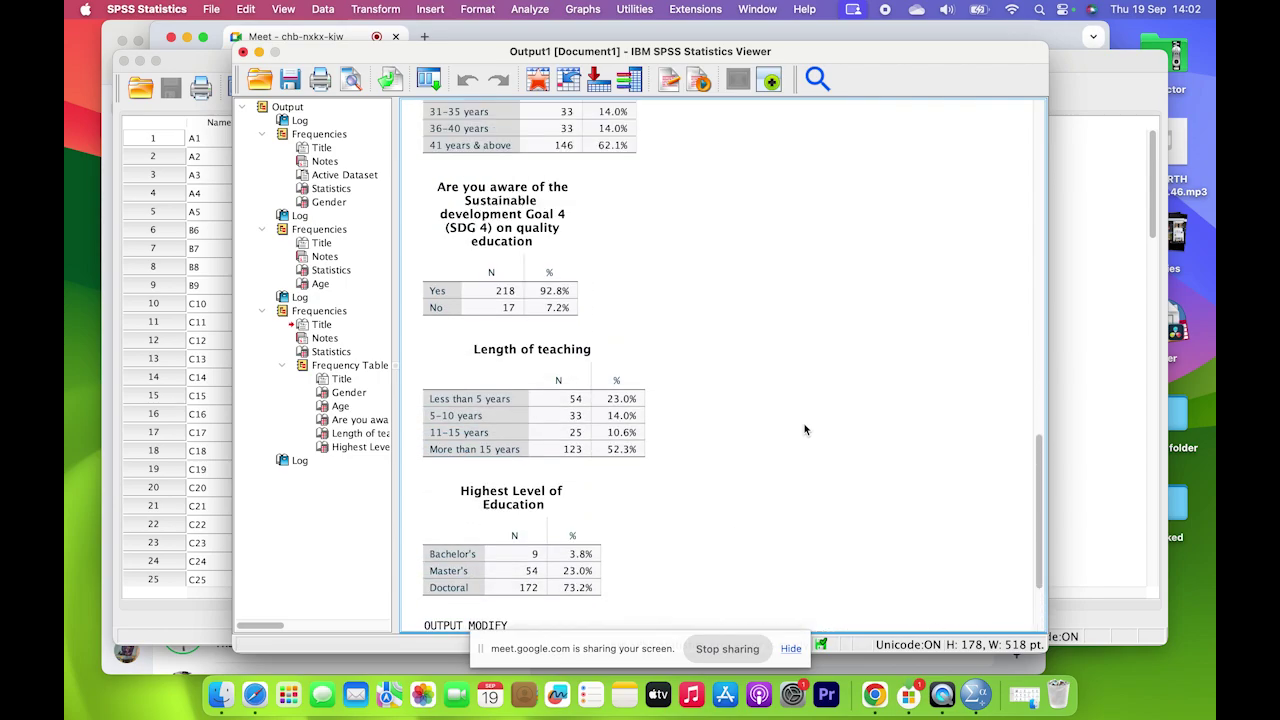
click(805, 430)
scroll(805, 430, down, 5)
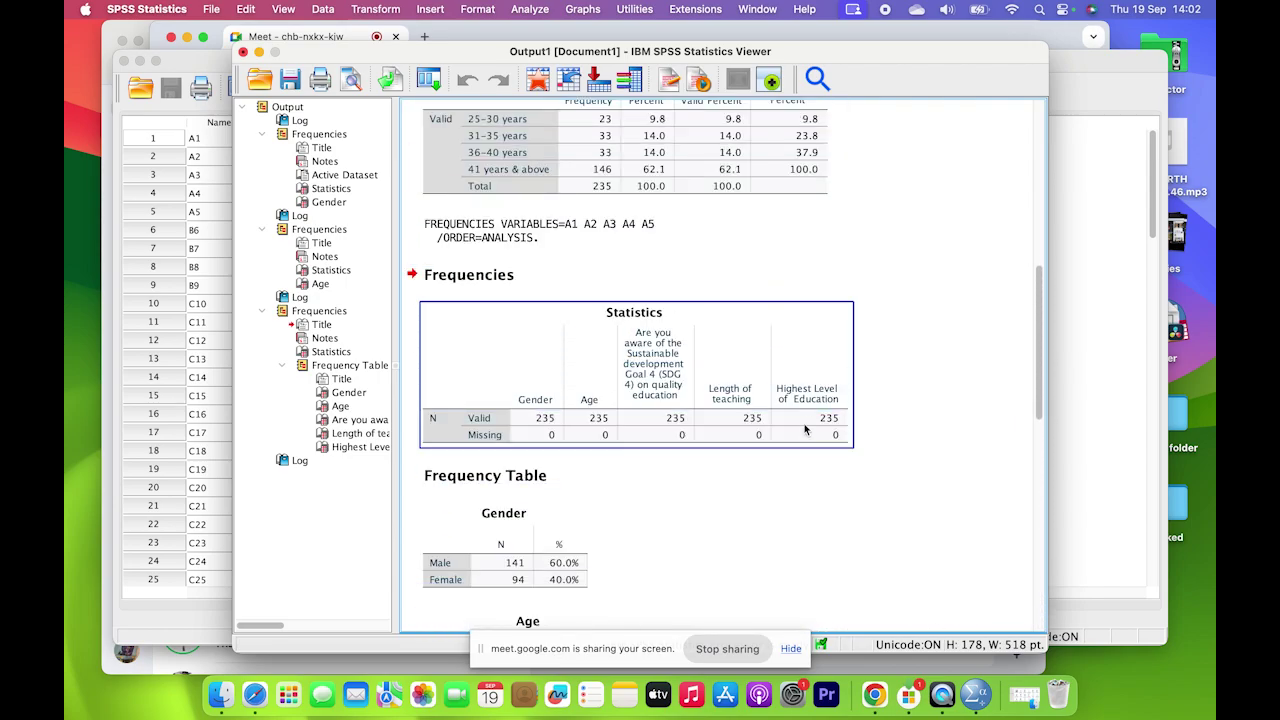
click(530, 424)
click(582, 531)
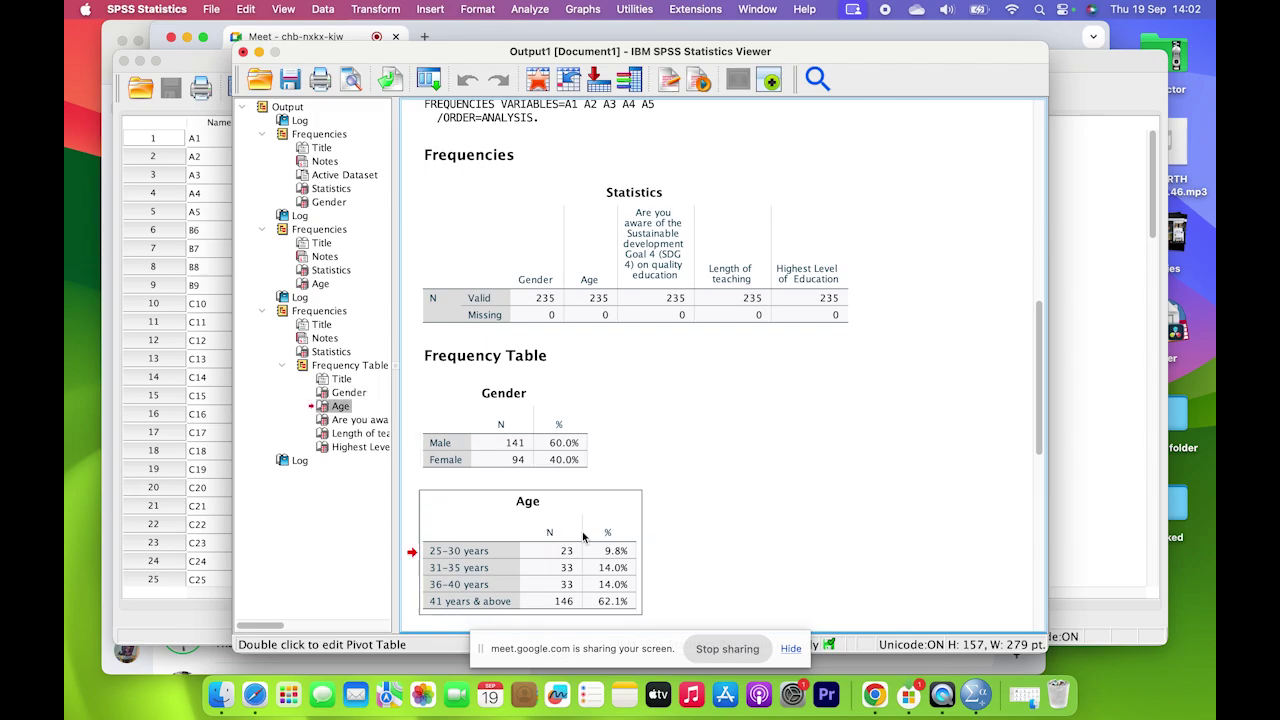
scroll(582, 531, down, 3)
click(527, 449)
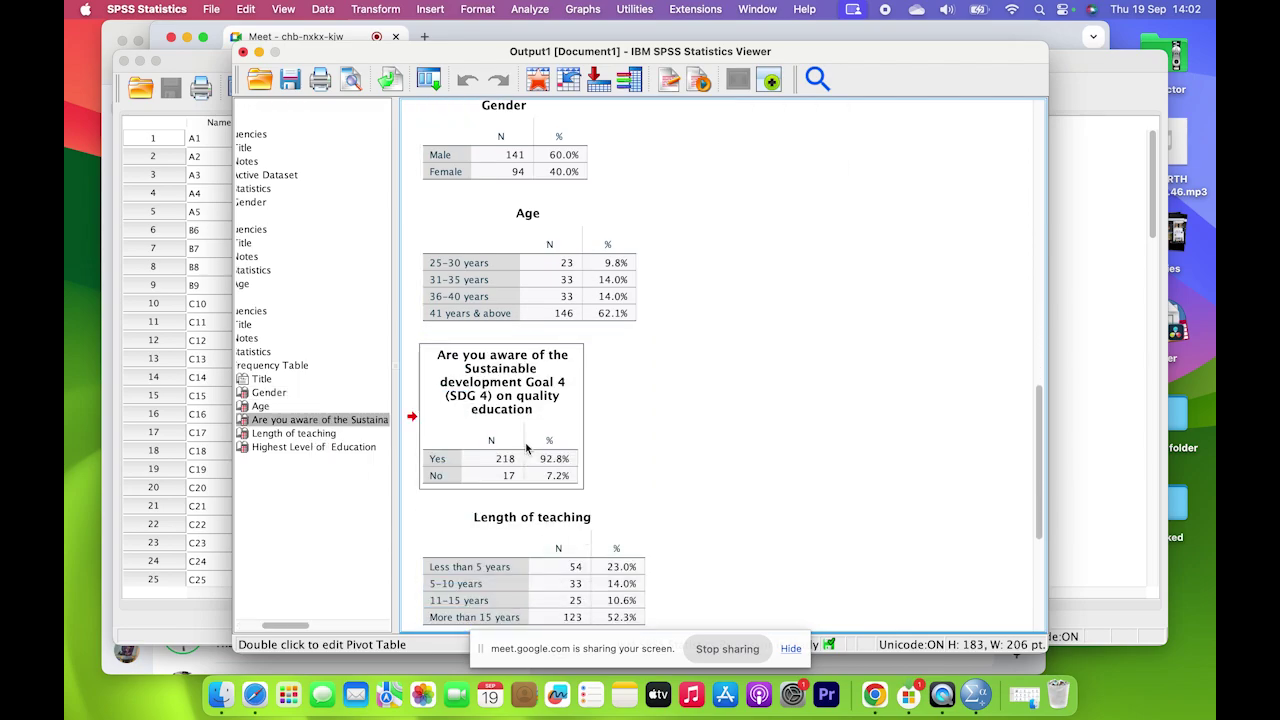
scroll(527, 449, down, 3)
click(530, 267)
click(530, 402)
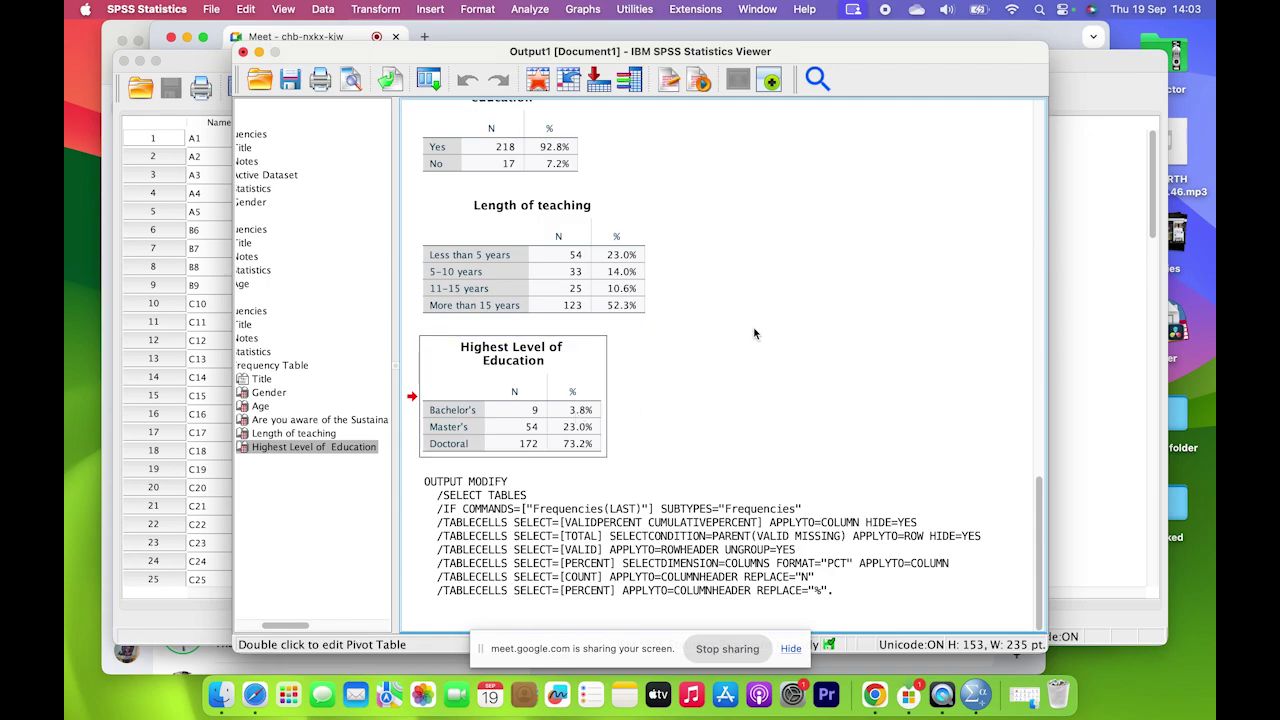
scroll(755, 333, up, 20)
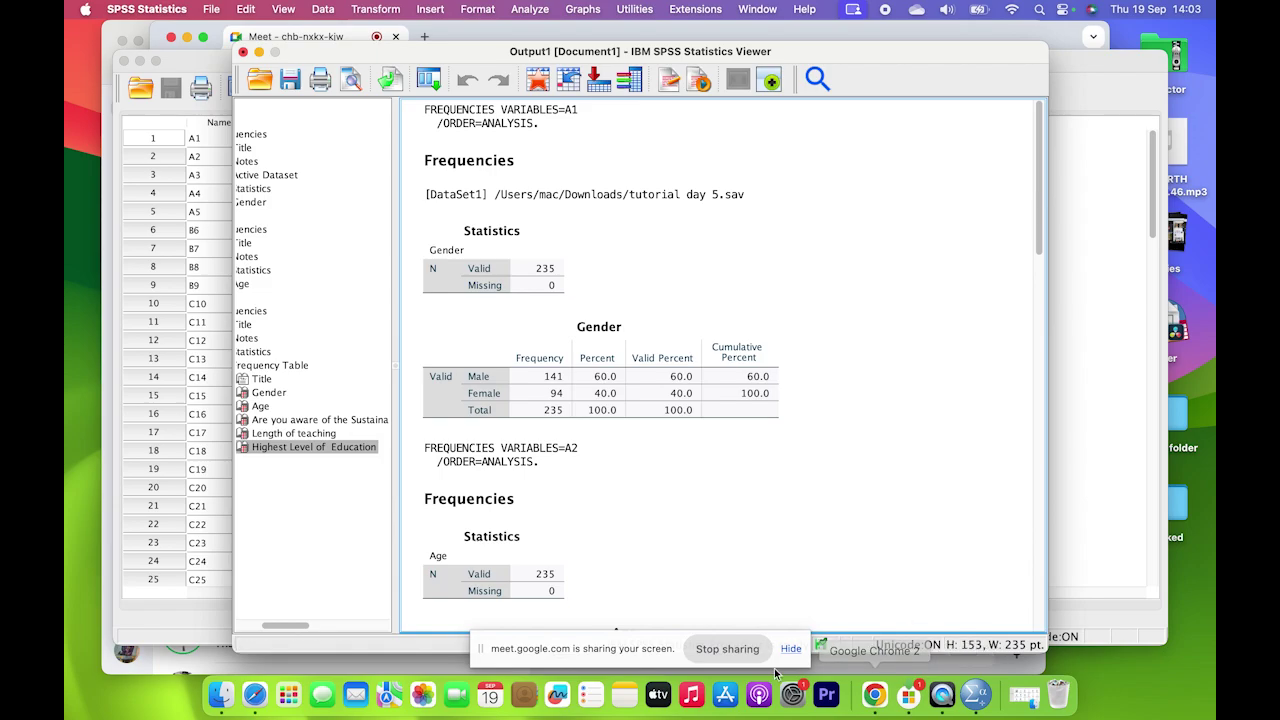
Switch to the Google Meet call in Chrome and stop sharing the screen.
click(874, 694)
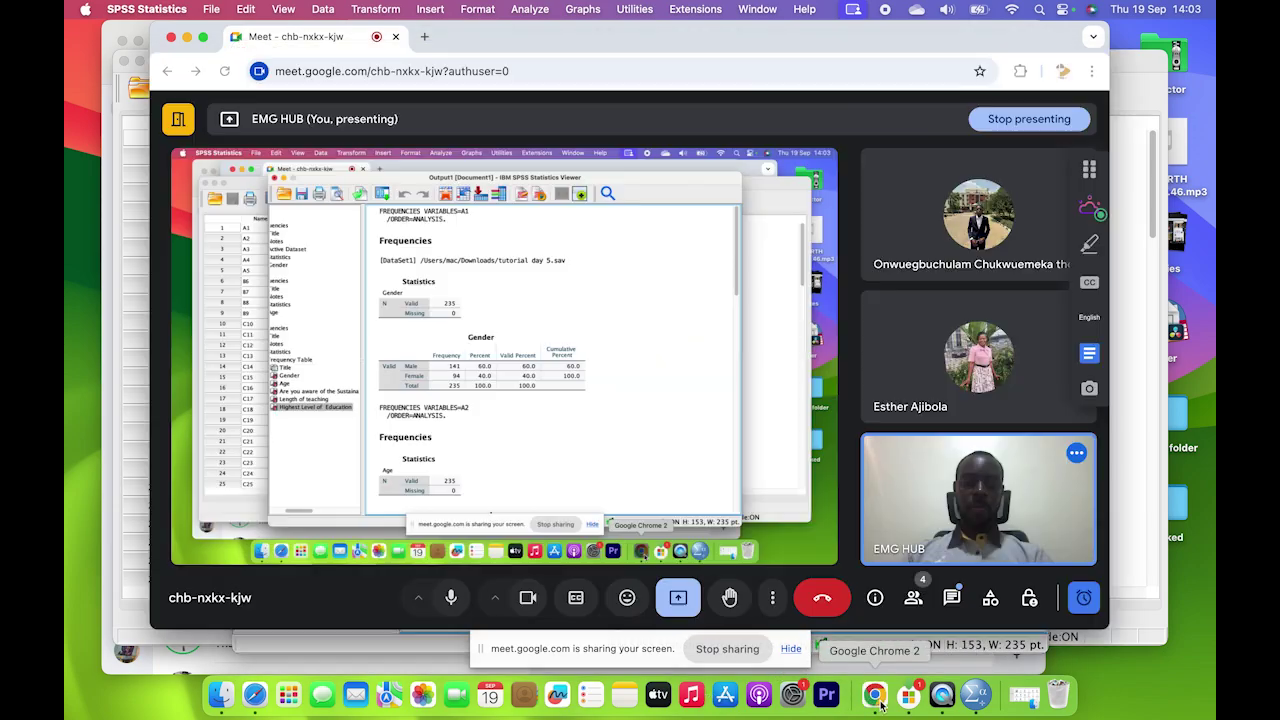
click(730, 648)
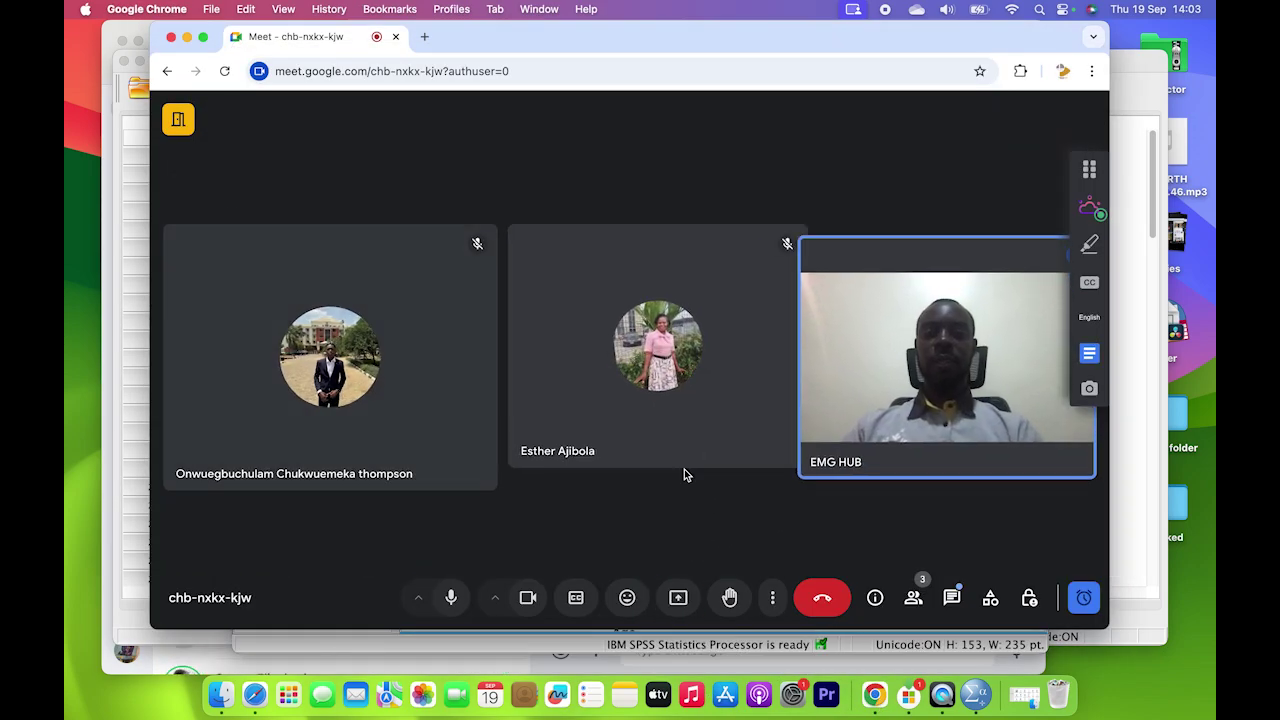